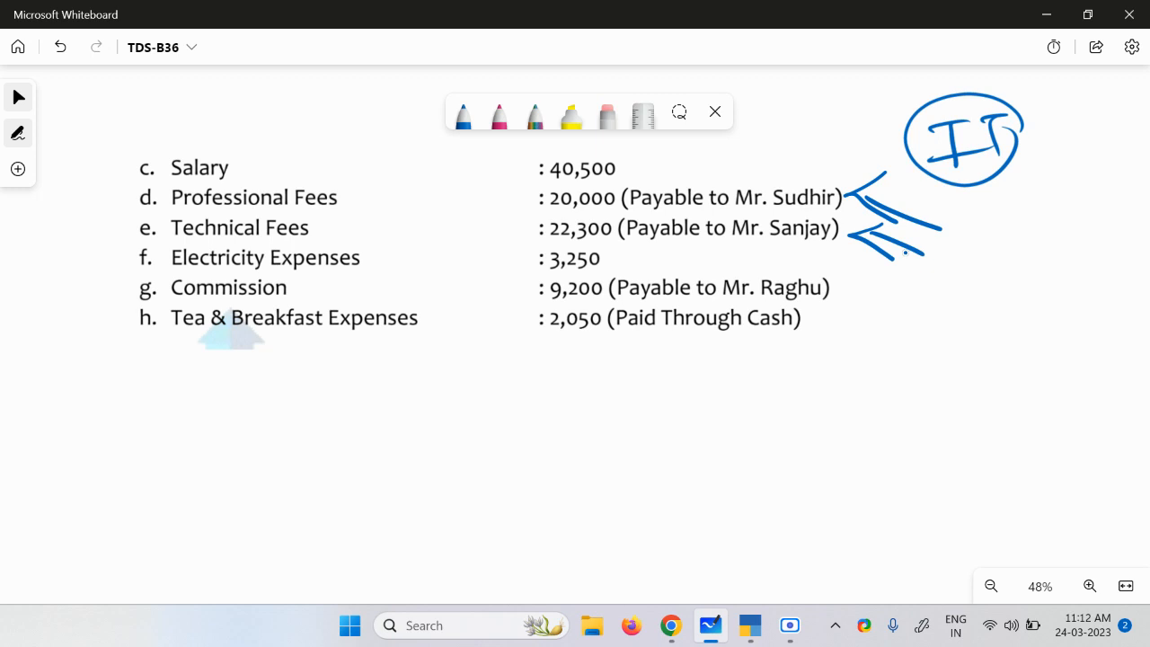
click(789, 626)
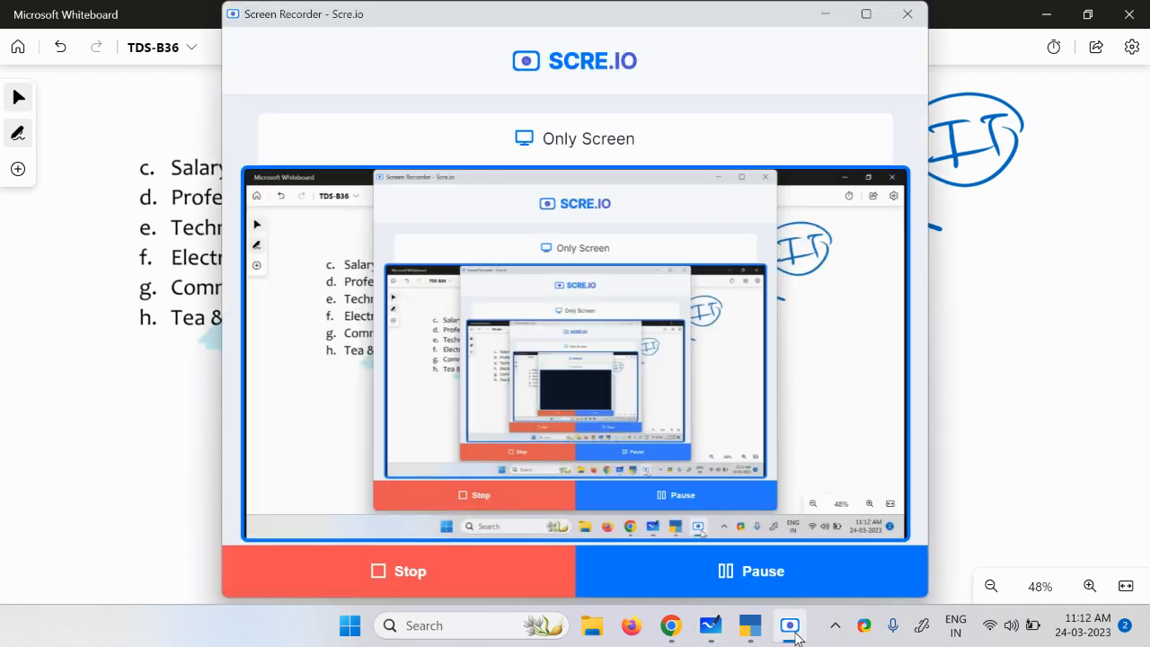
click(789, 625)
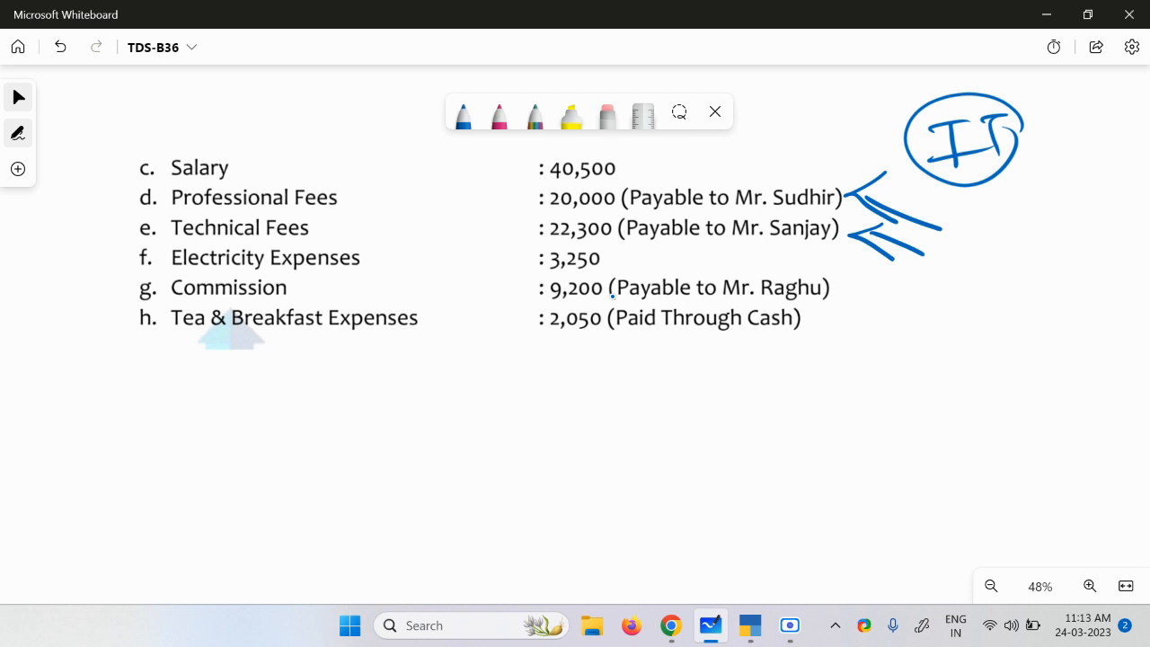
Handwrite "TDS" in blue beside the expense list, below the circled IT note, and circle it.
mouse_move(929, 289)
mouse_down()
mouse_move(1004, 273)
mouse_move(979, 327)
mouse_up()
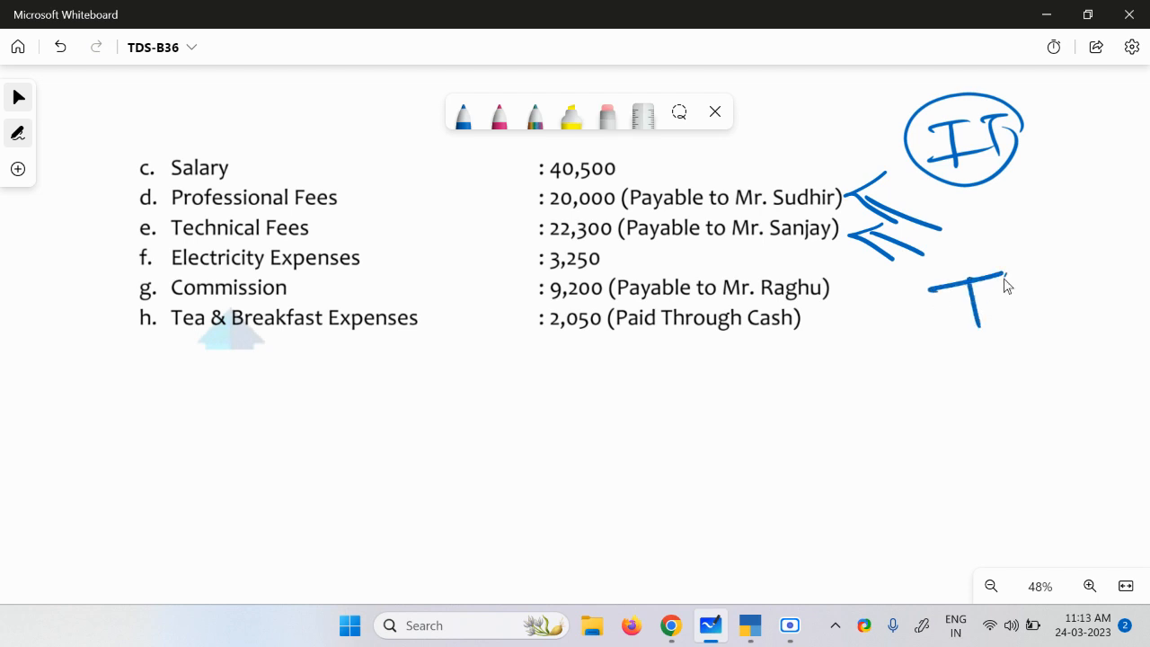
drag(1001, 268, 1010, 293)
mouse_move(1074, 248)
mouse_down()
mouse_move(1033, 297)
mouse_move(1024, 350)
mouse_move(1098, 260)
mouse_up()
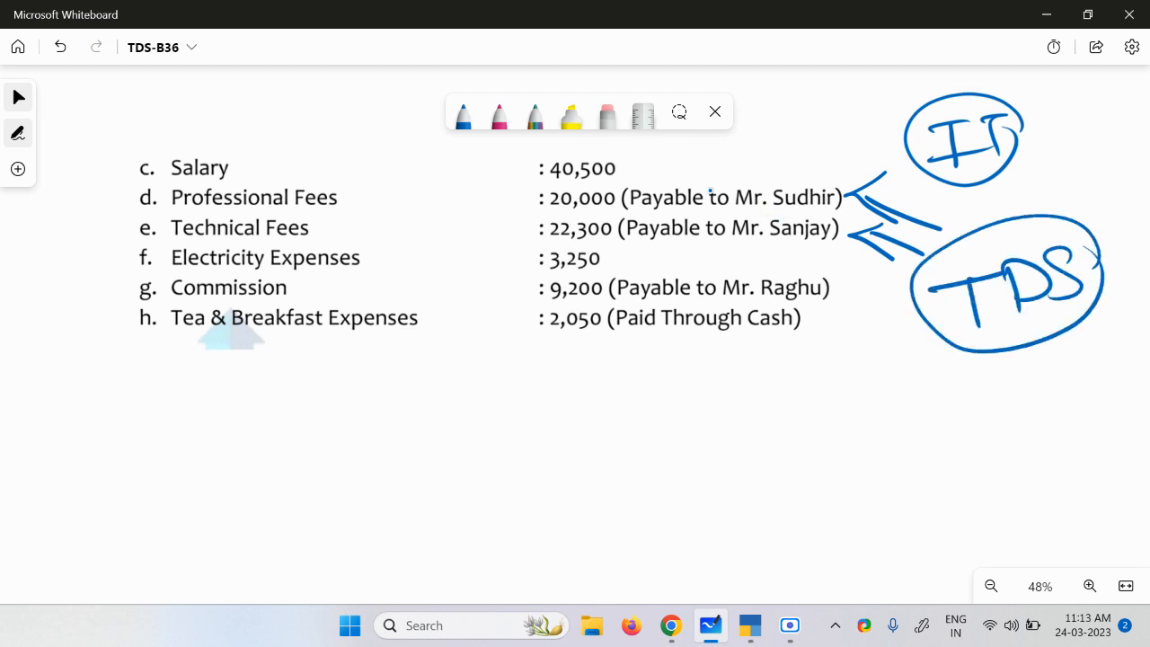
Draw blue arrows pointing to the Professional Fees, Technical Fees and Commission entries in the expense list.
mouse_move(90, 204)
mouse_down()
mouse_move(137, 198)
mouse_move(85, 256)
mouse_move(118, 230)
mouse_up()
drag(100, 225, 106, 261)
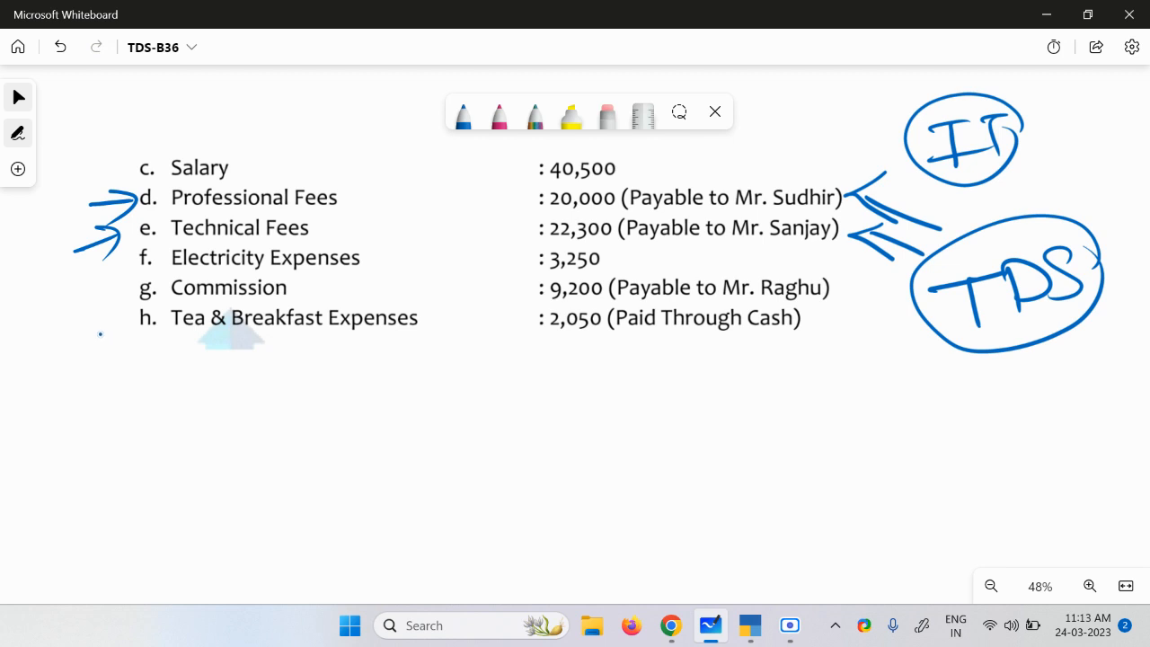
drag(66, 304, 112, 288)
drag(88, 285, 70, 329)
Mark the Professional Fees entry with a small arrow and circle both its payee and its expense name.
mouse_move(405, 177)
mouse_down()
mouse_move(375, 194)
mouse_move(400, 200)
mouse_up()
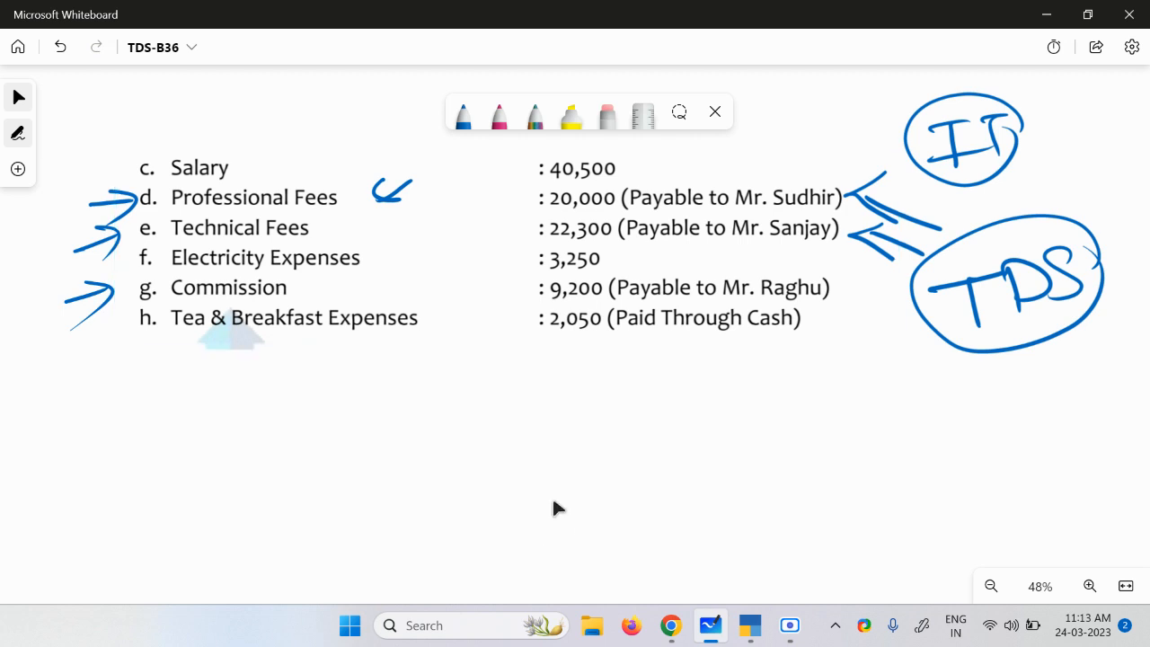
mouse_move(836, 175)
mouse_down()
mouse_move(769, 221)
mouse_move(844, 180)
mouse_up()
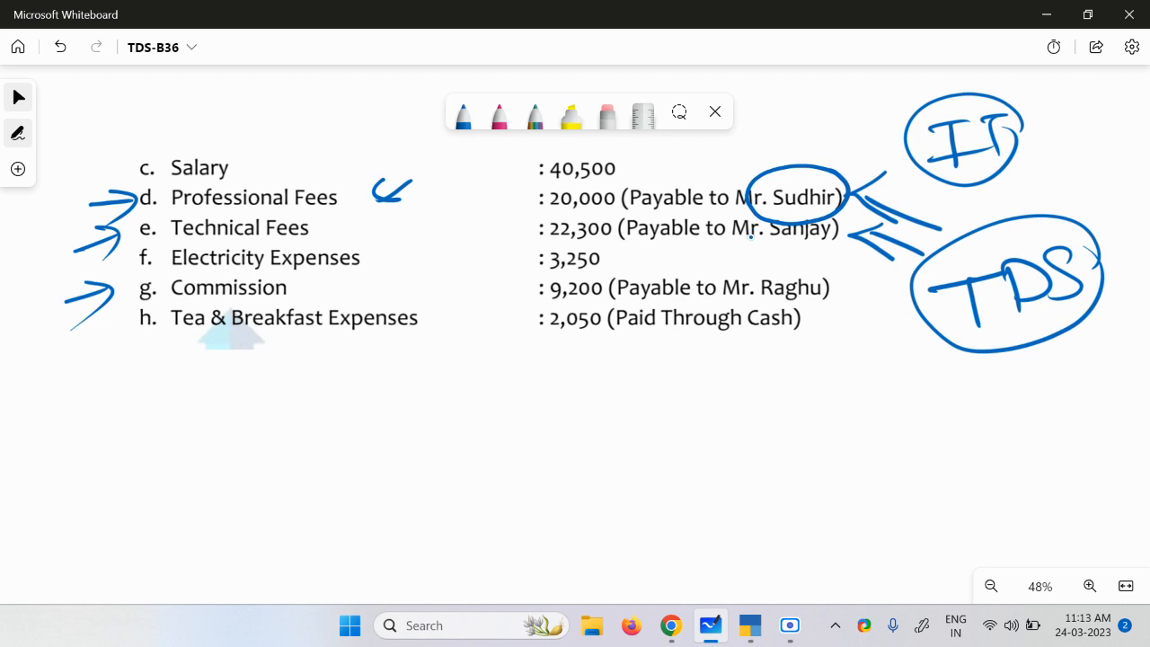
mouse_move(346, 189)
mouse_down()
mouse_move(216, 176)
mouse_move(153, 215)
mouse_move(337, 209)
mouse_up()
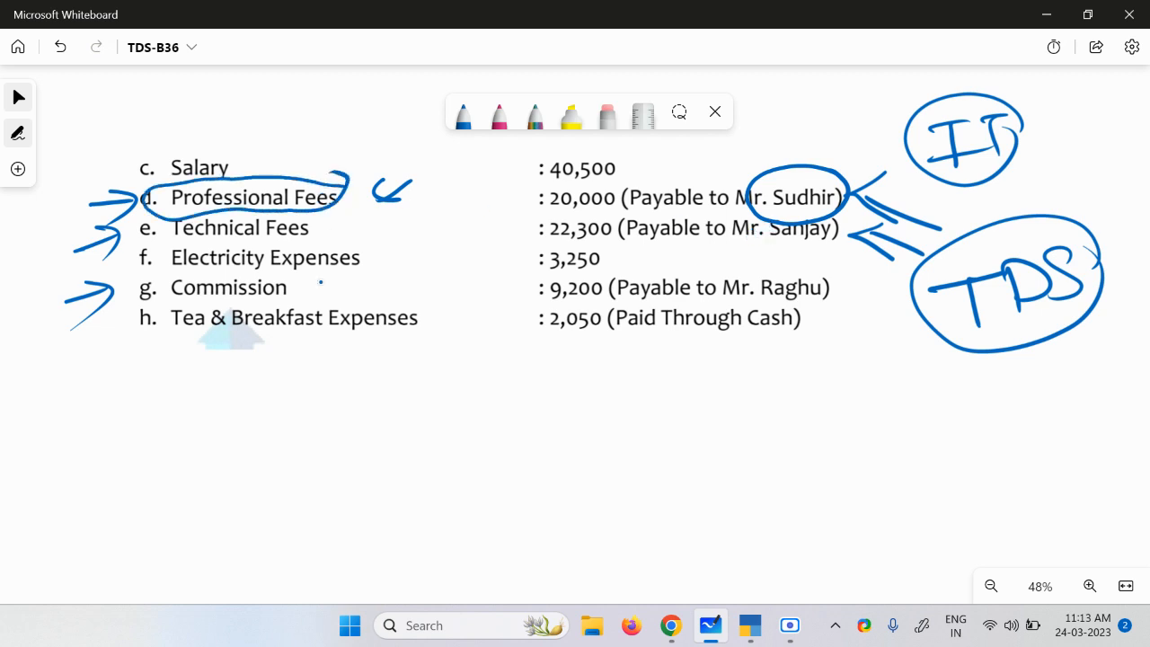
Handwrite "TDS on Professi" in blue below the expense list and underline "TDS" and "on".
mouse_move(426, 416)
mouse_down()
mouse_move(363, 431)
mouse_move(410, 466)
mouse_up()
drag(427, 422, 435, 463)
drag(433, 419, 439, 456)
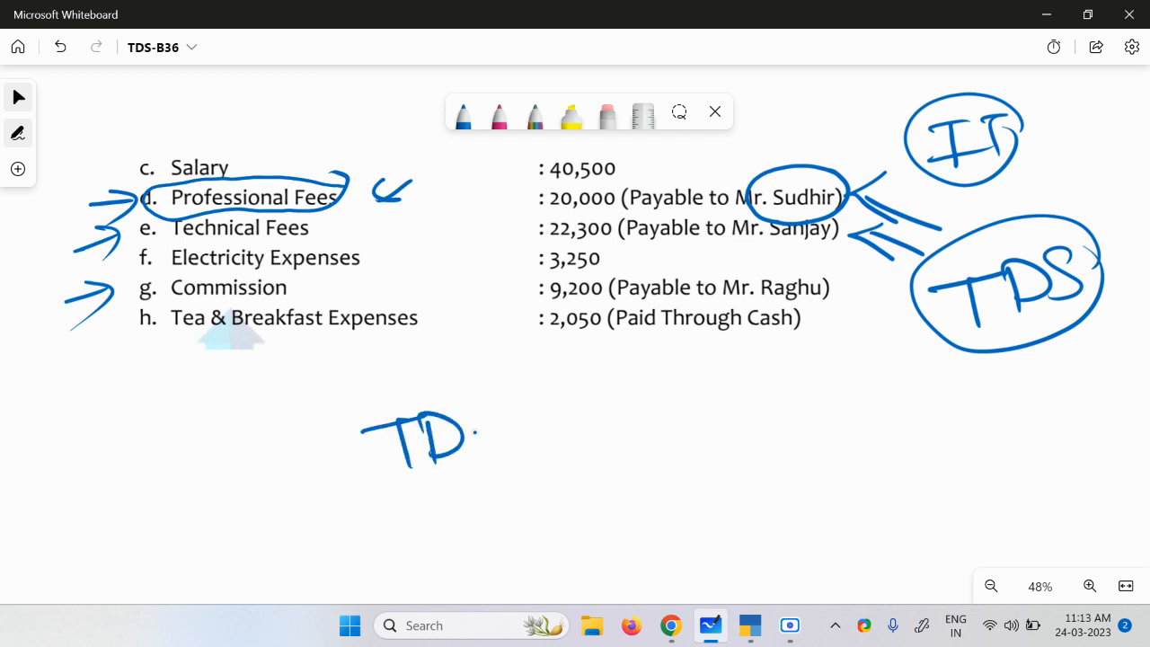
drag(494, 415, 465, 453)
mouse_move(555, 413)
mouse_down()
mouse_move(560, 432)
mouse_move(588, 420)
mouse_move(612, 438)
mouse_up()
mouse_move(661, 381)
mouse_down()
mouse_move(666, 418)
mouse_move(671, 391)
mouse_move(739, 382)
mouse_move(751, 360)
mouse_move(775, 382)
mouse_move(804, 377)
mouse_move(797, 393)
mouse_up()
drag(828, 372, 828, 390)
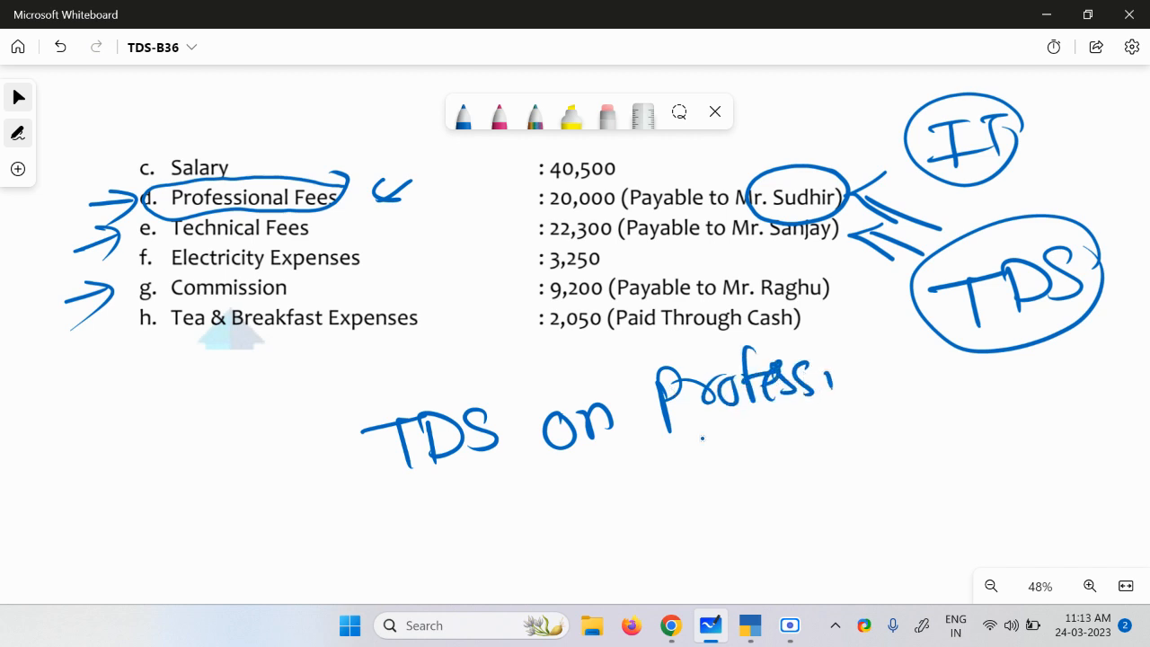
drag(416, 469, 536, 452)
drag(595, 440, 636, 442)
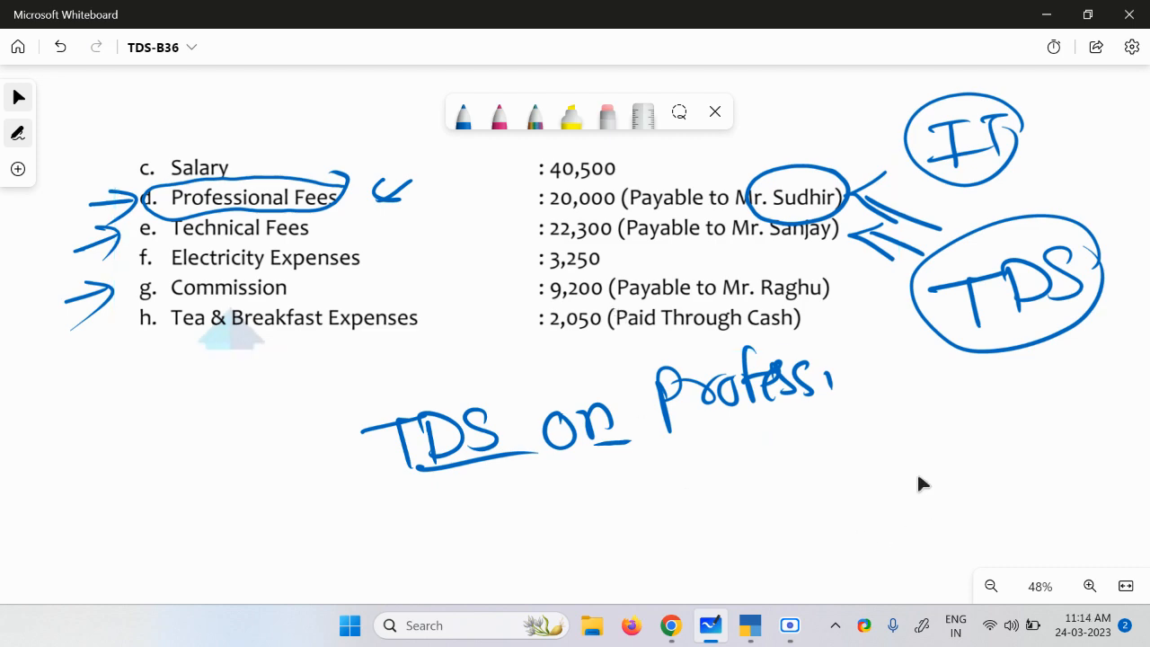
Mark the Commission Or Brokerage row in the Nature of Payment table with blue strokes on both sides.
mouse_move(114, 110)
mouse_down()
mouse_move(300, 531)
mouse_move(388, 523)
mouse_up()
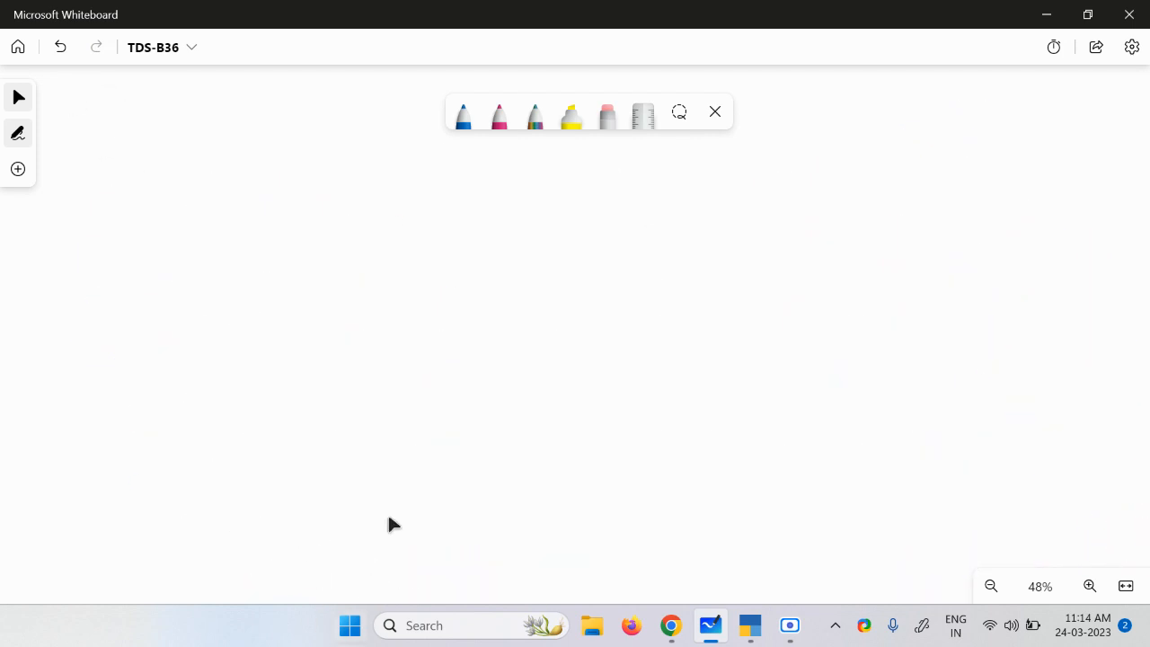
scroll(371, 226, down, 5)
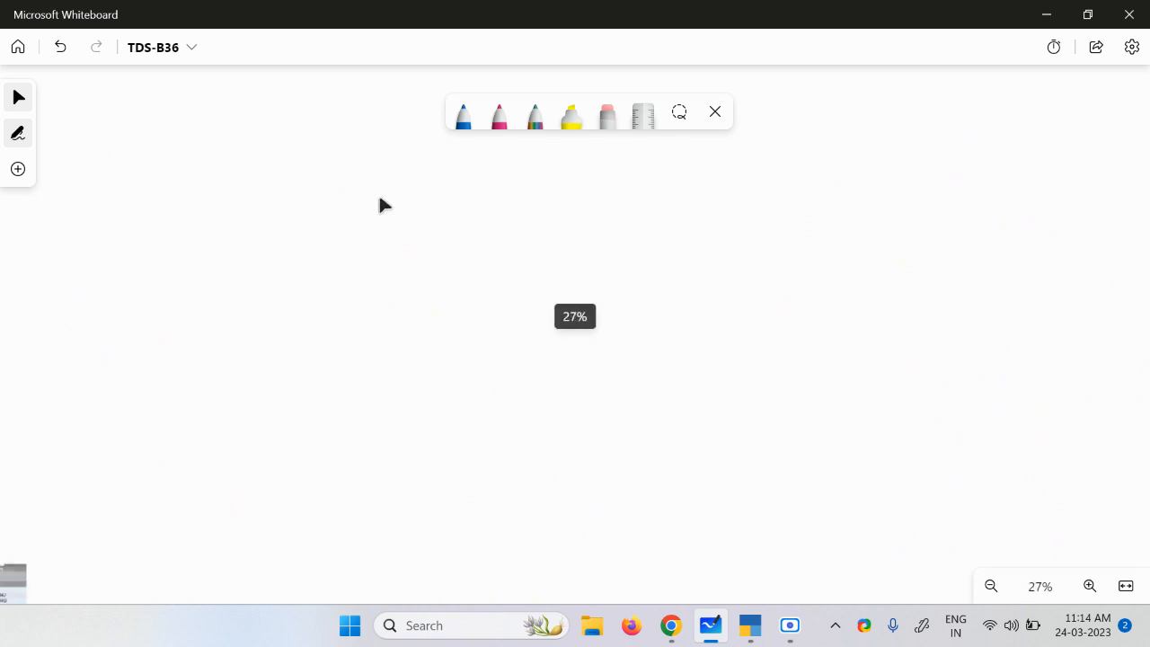
drag(530, 326, 238, 296)
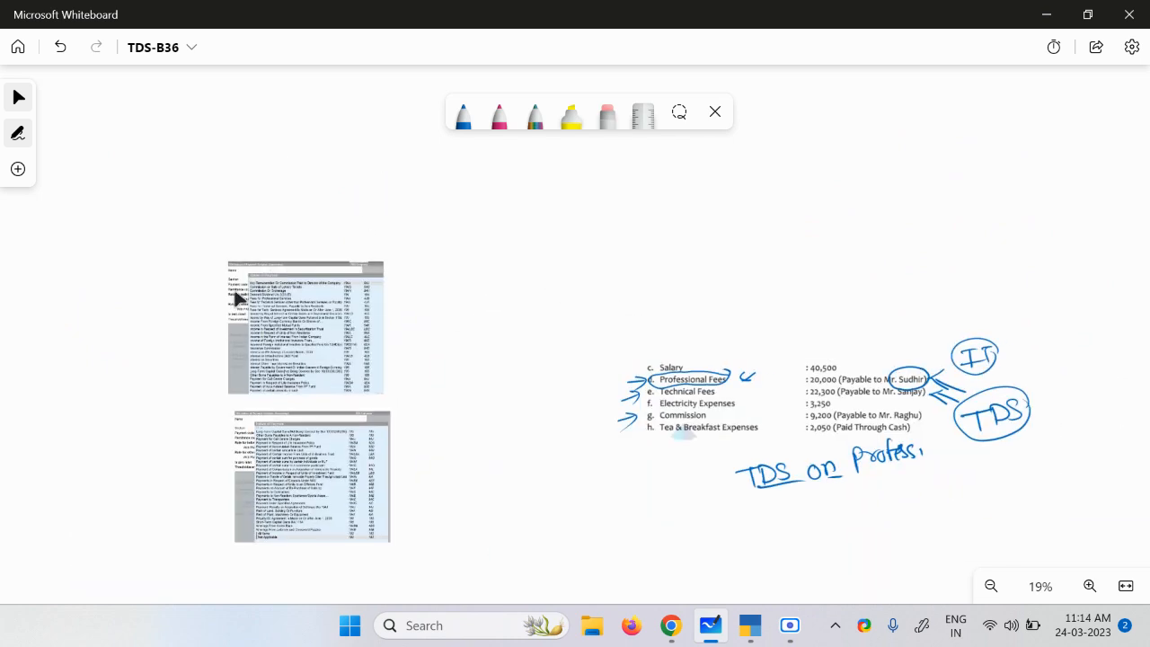
scroll(332, 292, up, 2)
scroll(333, 288, up, 6)
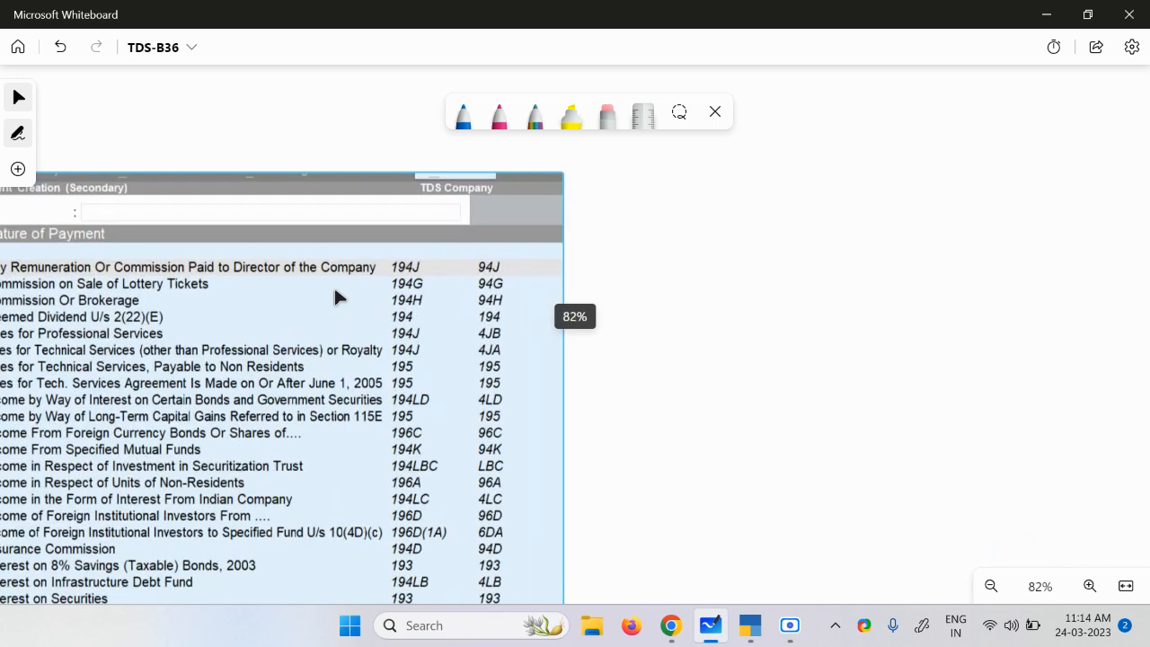
drag(906, 479, 1149, 396)
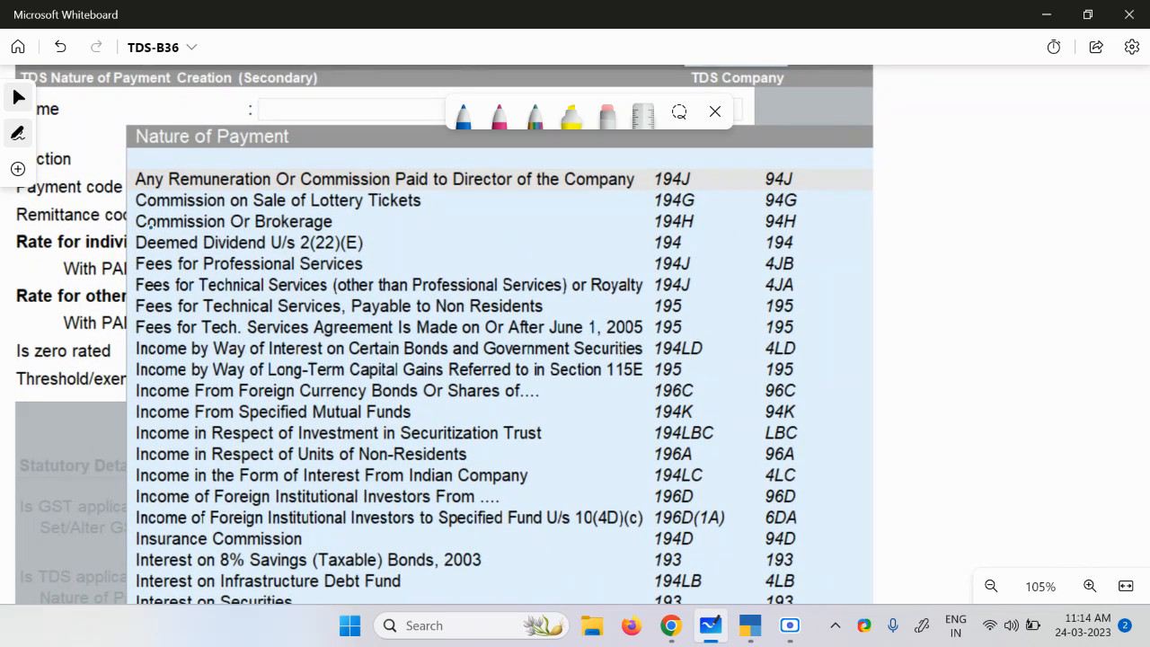
drag(115, 224, 139, 220)
drag(342, 223, 372, 218)
Change the blue pen to yellow and draw arrows to codes 194H and 94H in the Commission Or Brokerage row.
click(464, 115)
click(463, 115)
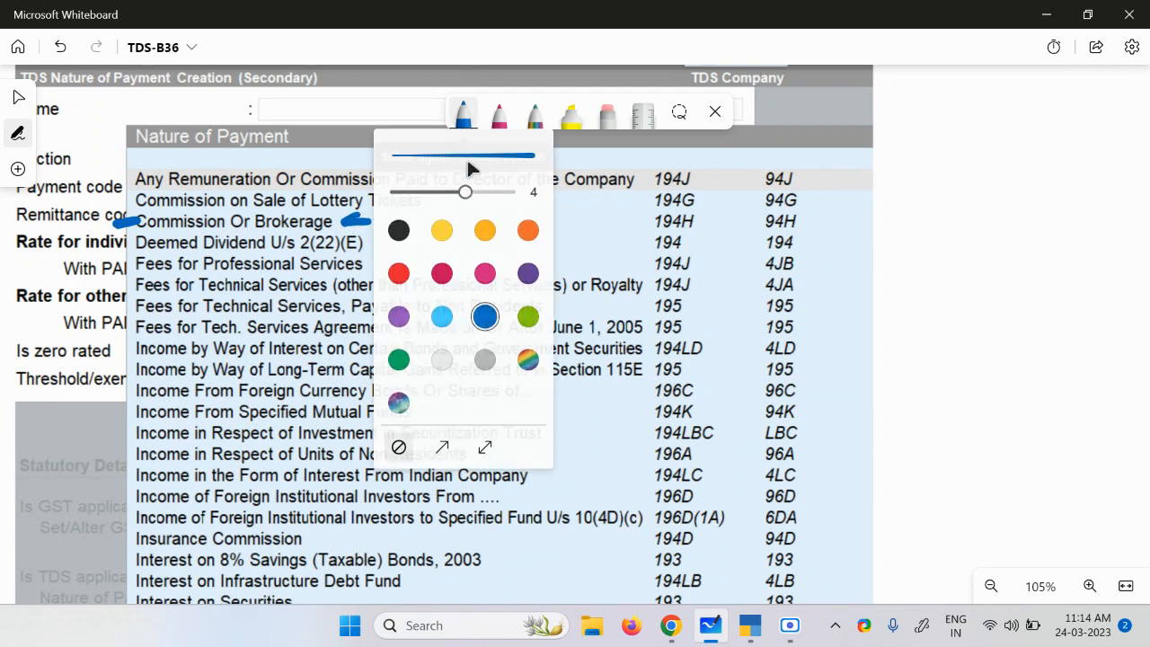
click(441, 233)
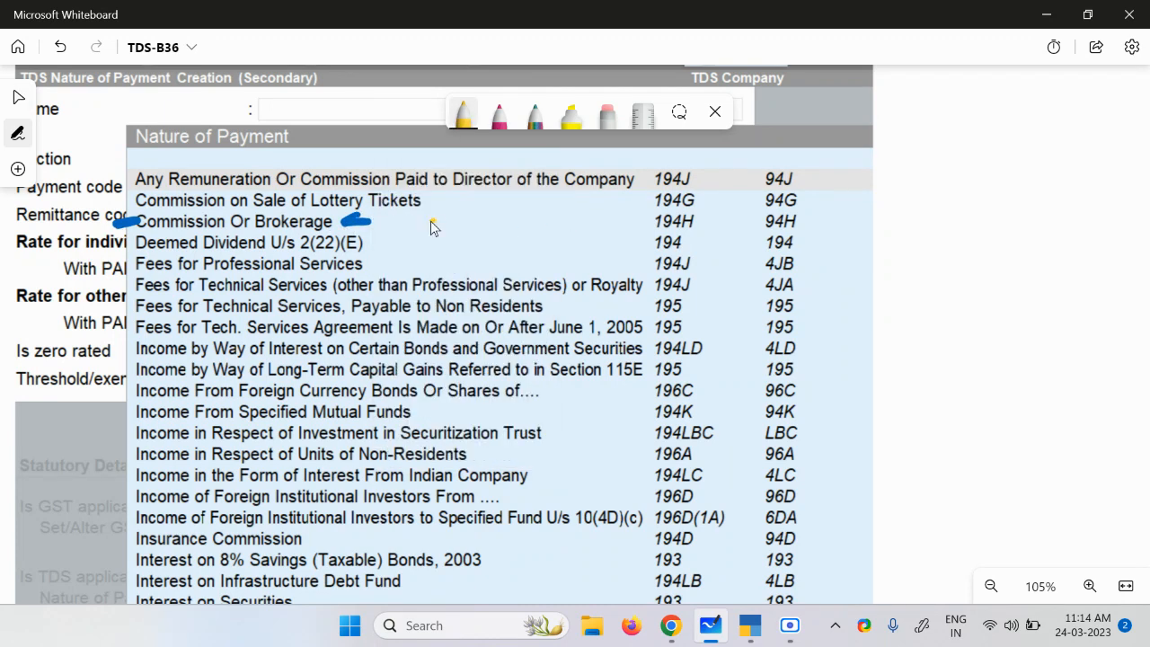
mouse_move(431, 219)
mouse_down()
mouse_move(634, 218)
mouse_move(607, 234)
mouse_up()
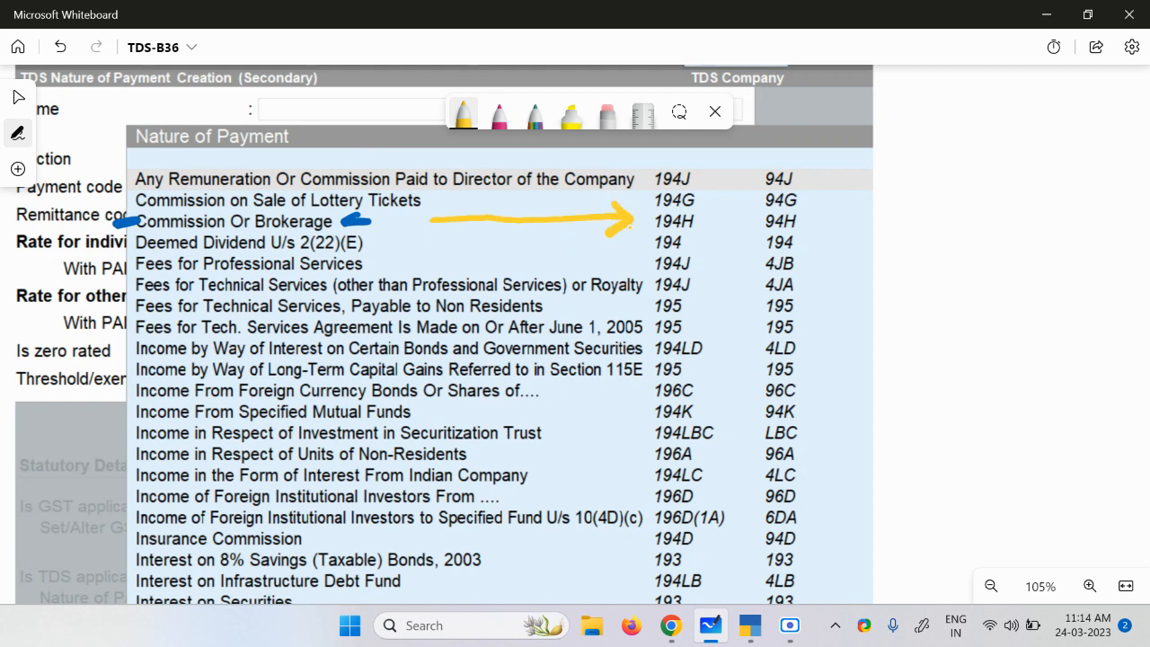
mouse_move(864, 217)
mouse_down()
mouse_move(811, 220)
mouse_move(835, 235)
mouse_up()
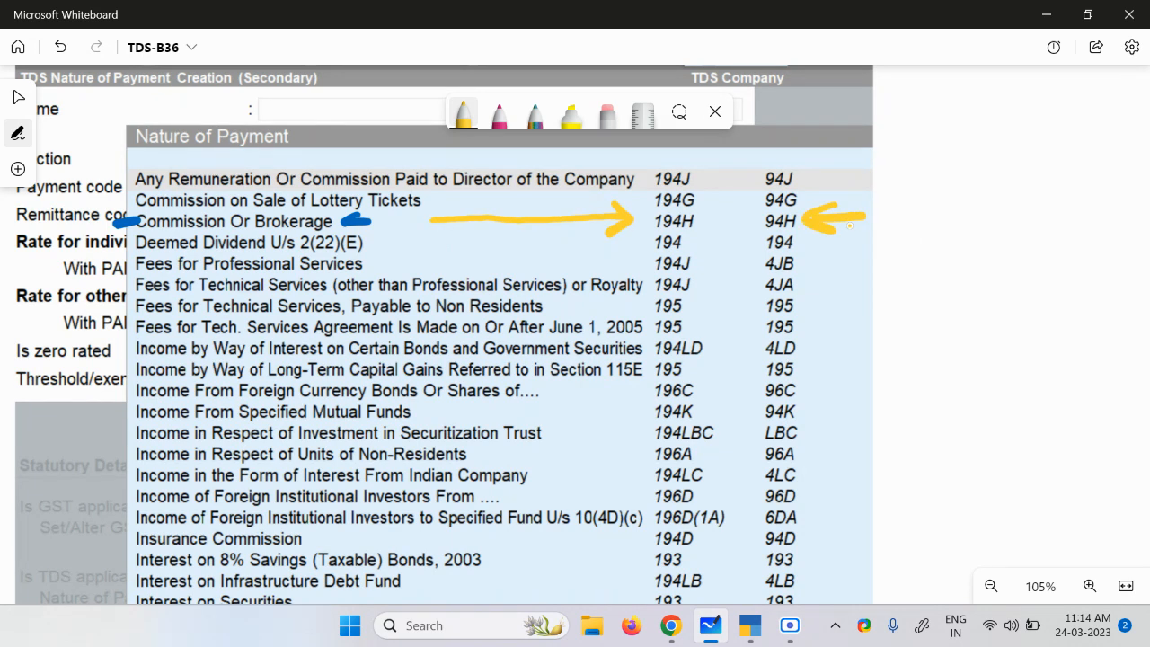
Draw yellow arrows pointing to codes 194J and 4JB in the Fees for Professional Services row.
scroll(914, 265, up, 2)
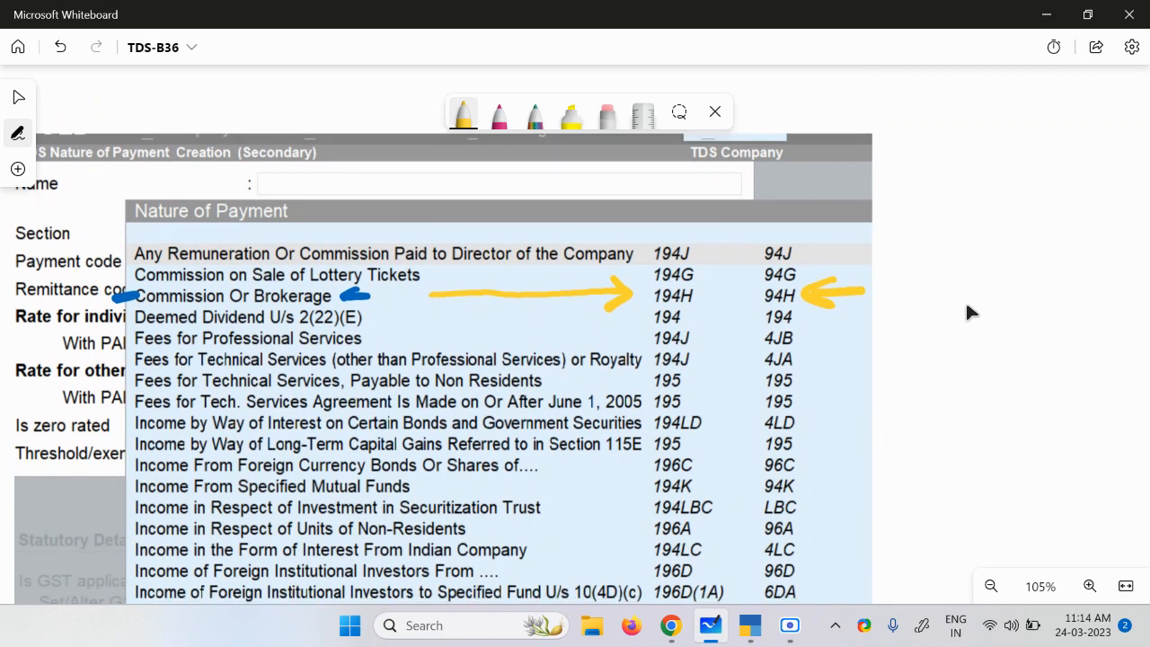
drag(964, 267, 964, 265)
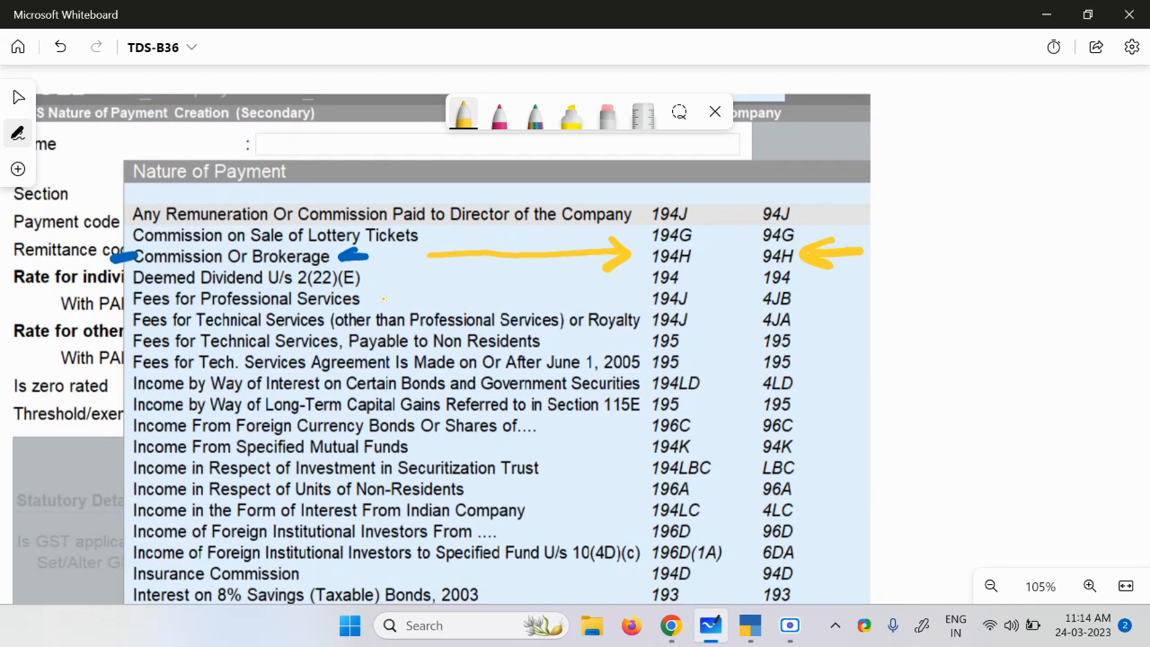
mouse_move(381, 299)
mouse_down()
mouse_move(625, 293)
mouse_move(600, 309)
mouse_up()
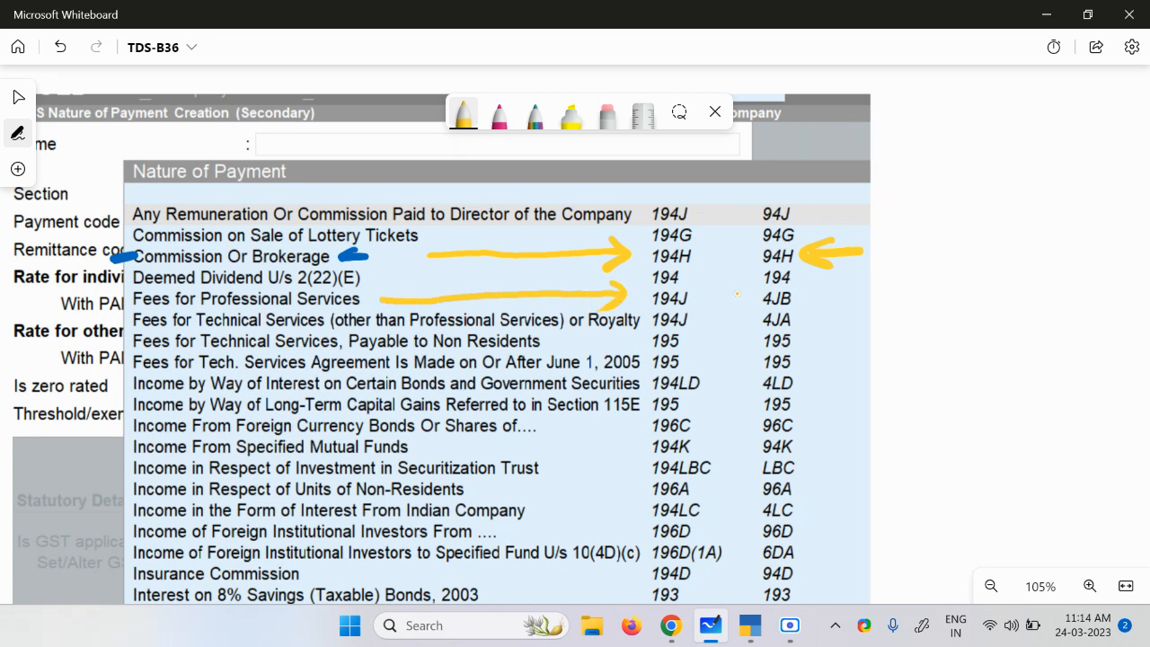
mouse_move(737, 292)
mouse_down()
mouse_move(756, 304)
mouse_move(737, 314)
mouse_up()
Handwrite "TDS U/S" in yellow in the blank area beside the Nature of Payment table.
scroll(664, 166, down, 4)
drag(879, 459, 763, 483)
mouse_move(752, 176)
mouse_down()
mouse_move(812, 161)
mouse_move(790, 208)
mouse_up()
mouse_move(815, 158)
mouse_down()
mouse_move(849, 184)
mouse_move(833, 199)
mouse_up()
drag(882, 150, 860, 183)
mouse_move(921, 137)
mouse_down()
mouse_move(930, 166)
mouse_move(954, 132)
mouse_move(954, 172)
mouse_up()
mouse_move(994, 131)
mouse_down()
mouse_move(977, 169)
mouse_move(997, 126)
mouse_up()
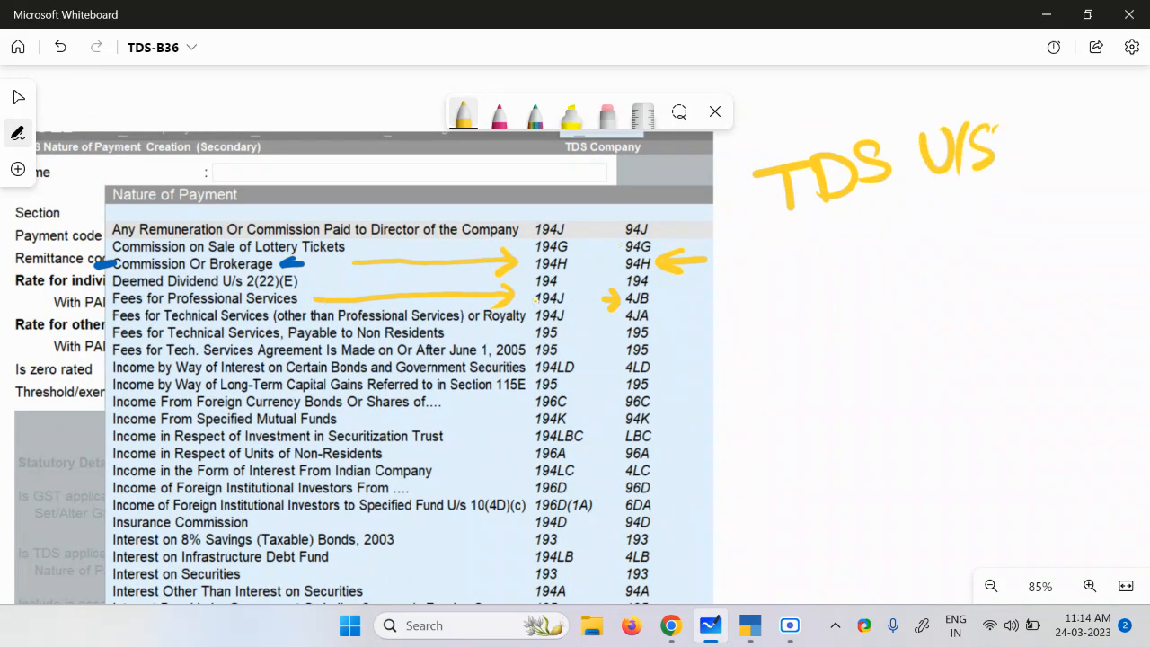
Circle 194J in the Fees for Professional Services row, add "194J" to the TDS note and underline the note.
mouse_move(586, 304)
mouse_down()
mouse_move(562, 282)
mouse_move(521, 298)
mouse_move(590, 281)
mouse_up()
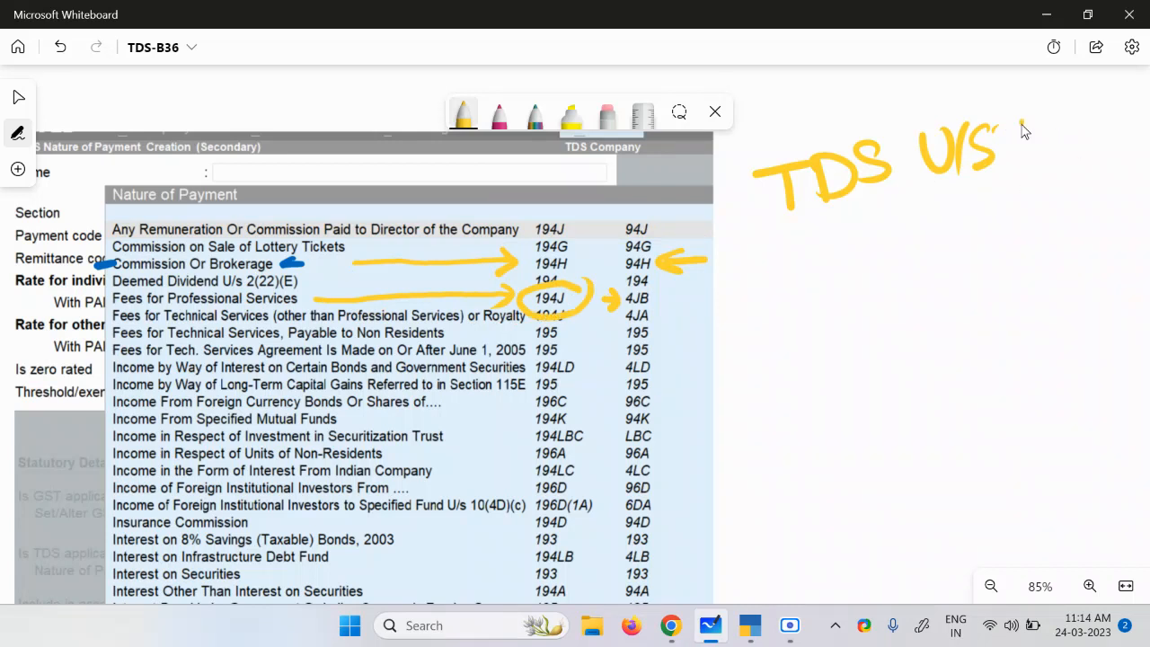
drag(1021, 122, 1024, 165)
mouse_move(1058, 133)
mouse_down()
mouse_move(1041, 135)
mouse_move(1049, 171)
mouse_up()
mouse_move(1069, 111)
mouse_down()
mouse_move(1089, 137)
mouse_move(1086, 162)
mouse_up()
drag(1103, 113, 1081, 162)
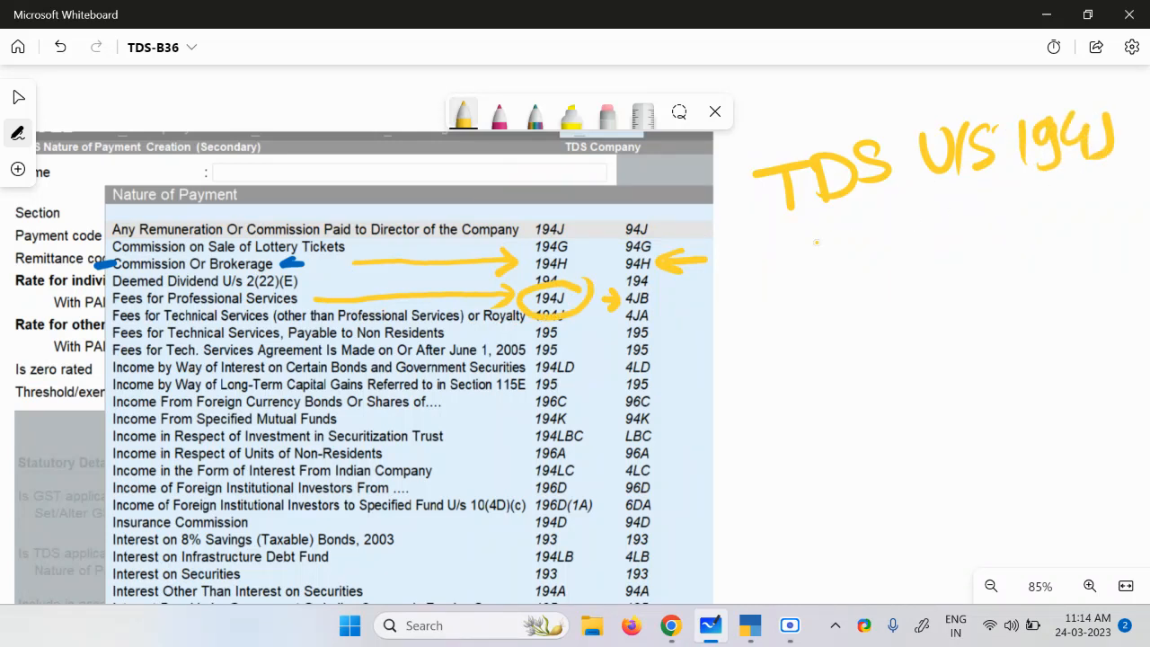
drag(812, 241, 1145, 169)
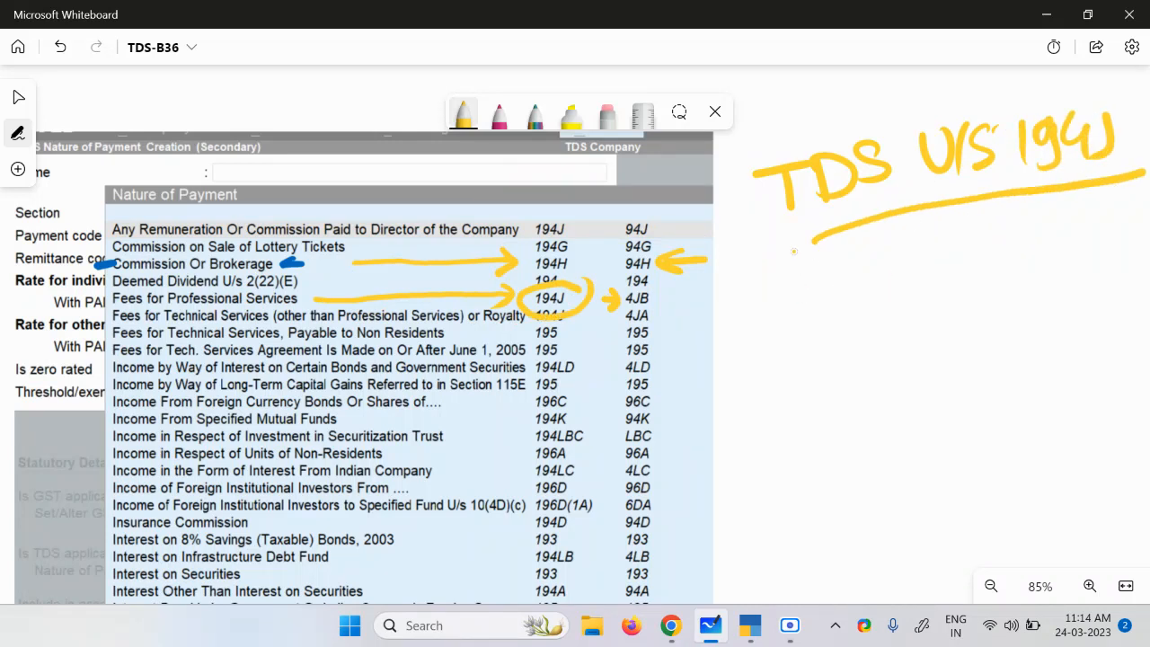
Handwrite an opening bracket and "DT" with the pink pen below the underlined TDS note.
click(498, 114)
drag(837, 241, 850, 309)
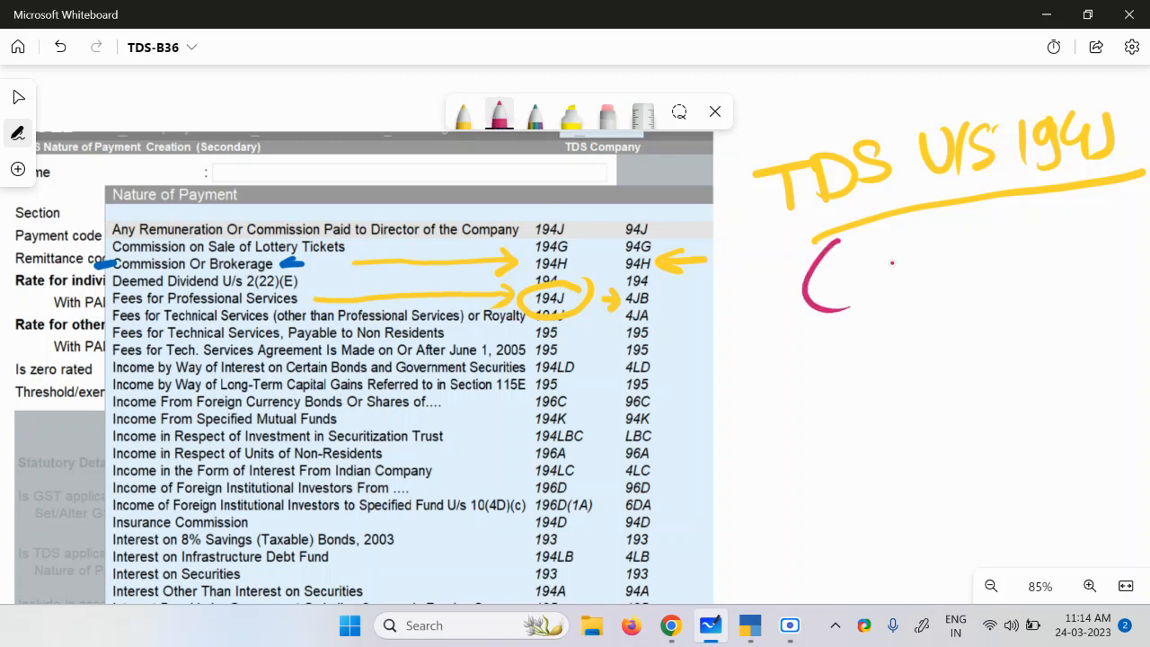
drag(892, 263, 884, 306)
mouse_move(885, 260)
mouse_down()
mouse_move(925, 269)
mouse_move(884, 307)
mouse_up()
mouse_move(925, 246)
mouse_down()
mouse_move(967, 243)
mouse_move(946, 303)
mouse_up()
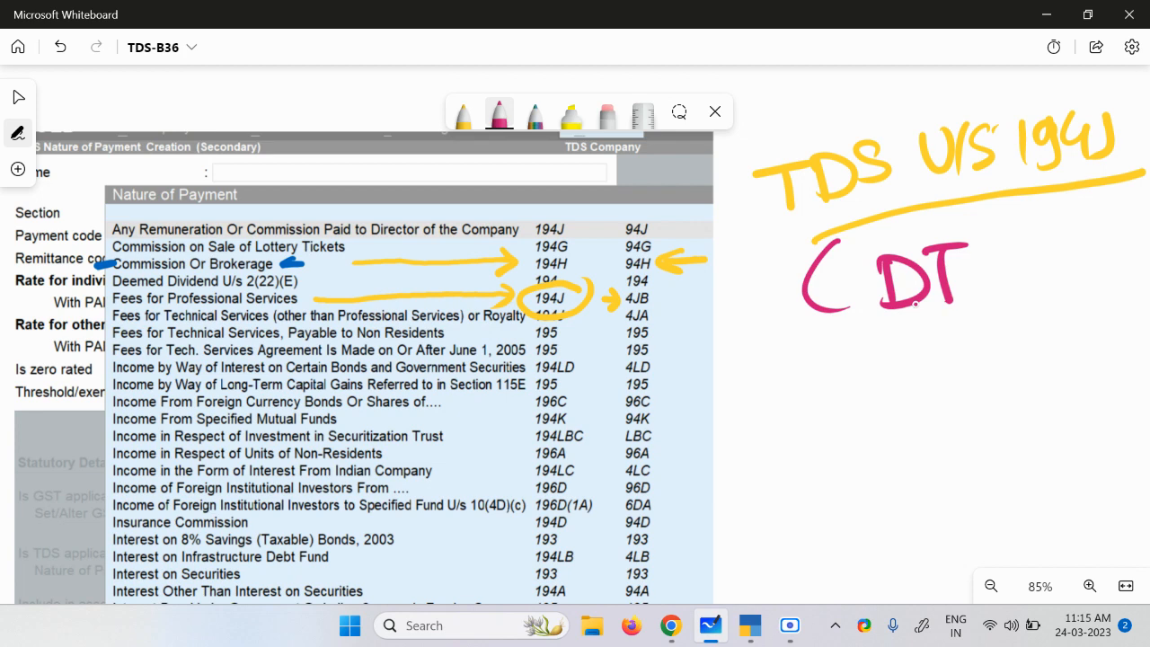
Review the Professional Fees entry in the annotated expense list.
mouse_move(964, 364)
mouse_down()
mouse_move(570, 298)
mouse_move(558, 340)
mouse_move(728, 525)
mouse_move(476, 296)
mouse_up()
scroll(517, 276, down, 5)
drag(970, 314, 450, 415)
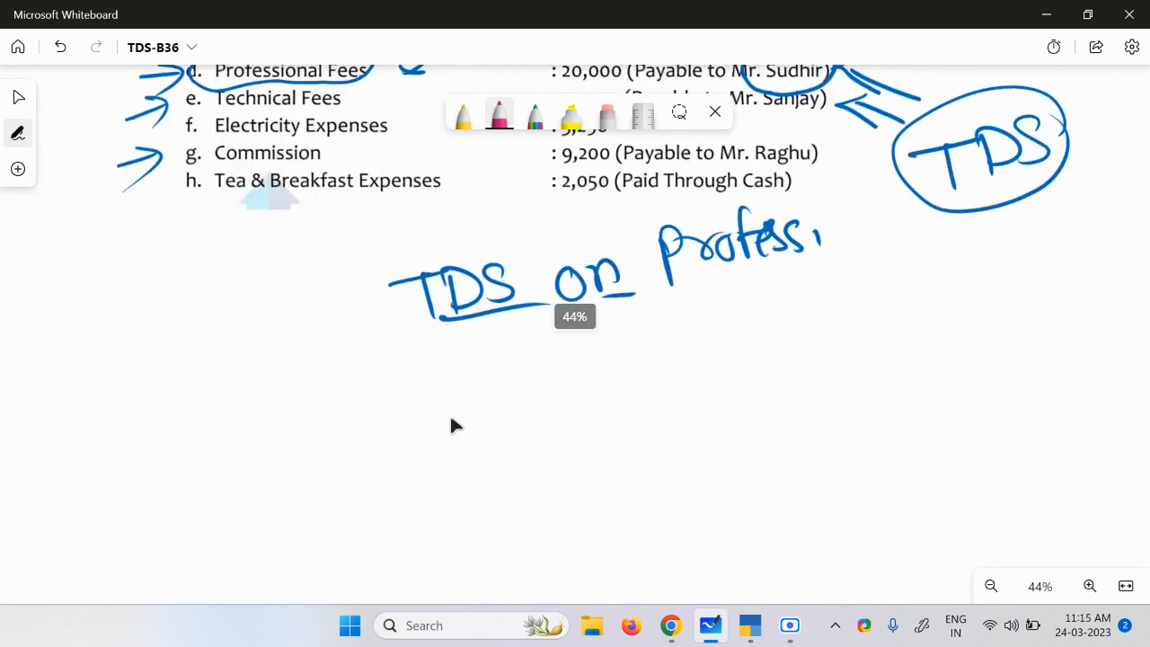
drag(274, 296, 274, 487)
scroll(513, 316, up, 3)
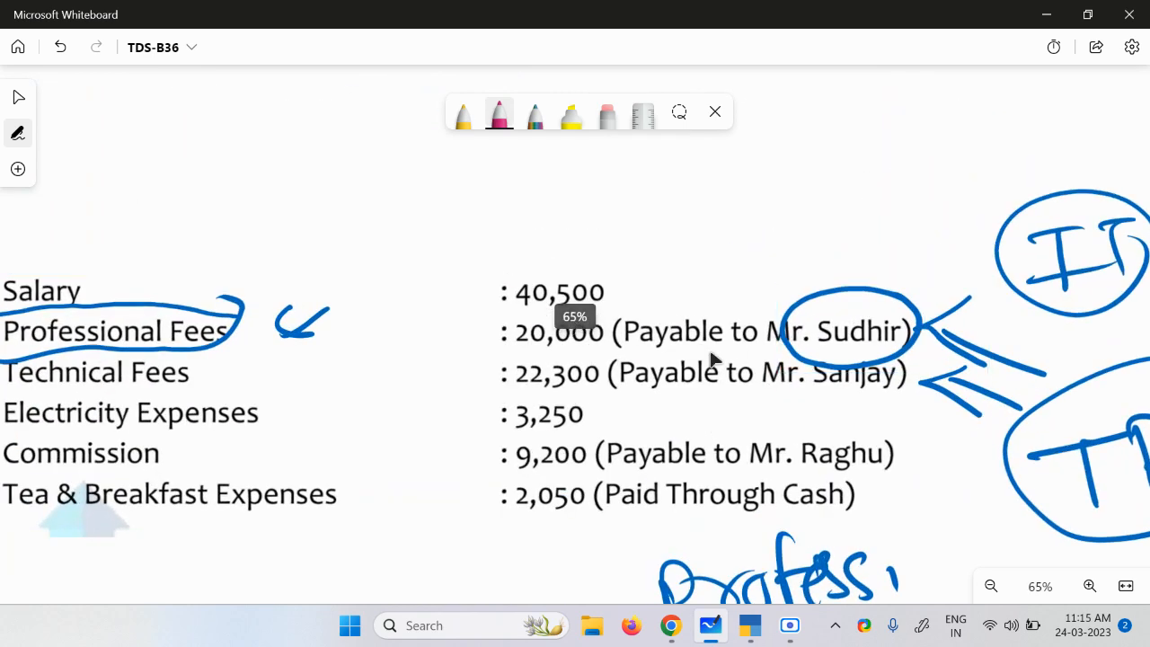
key(ctrl+a)
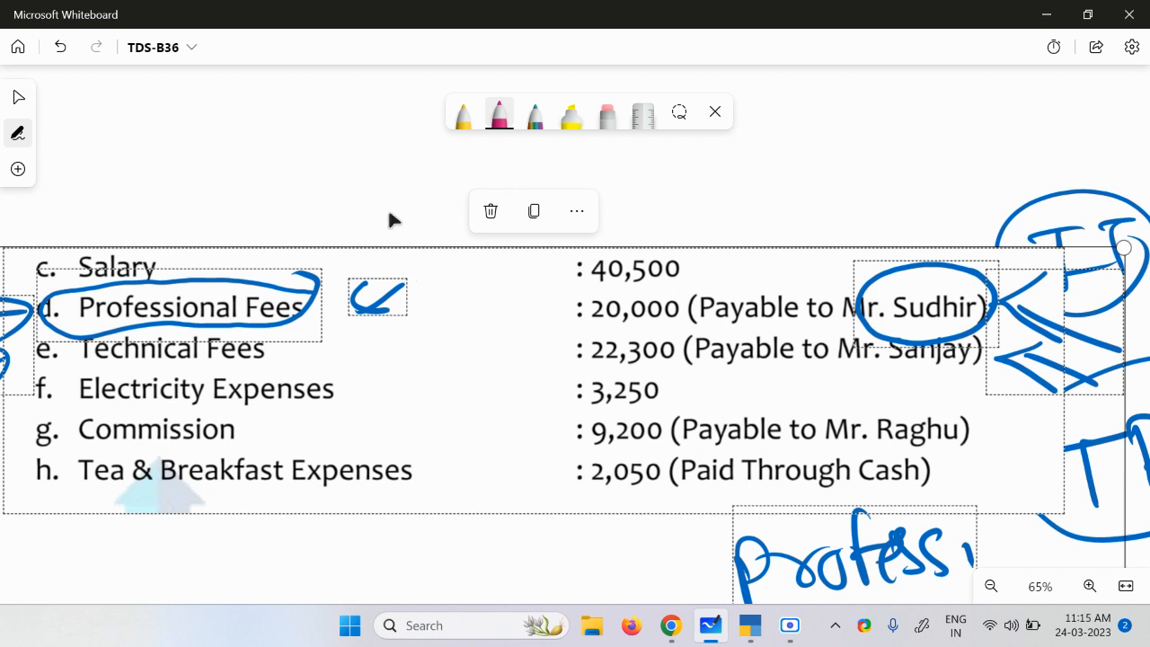
Switch to TallyPrime and start a purchase voucher with the lawyer's supplier invoice number, dated 1-Apr-23.
click(751, 626)
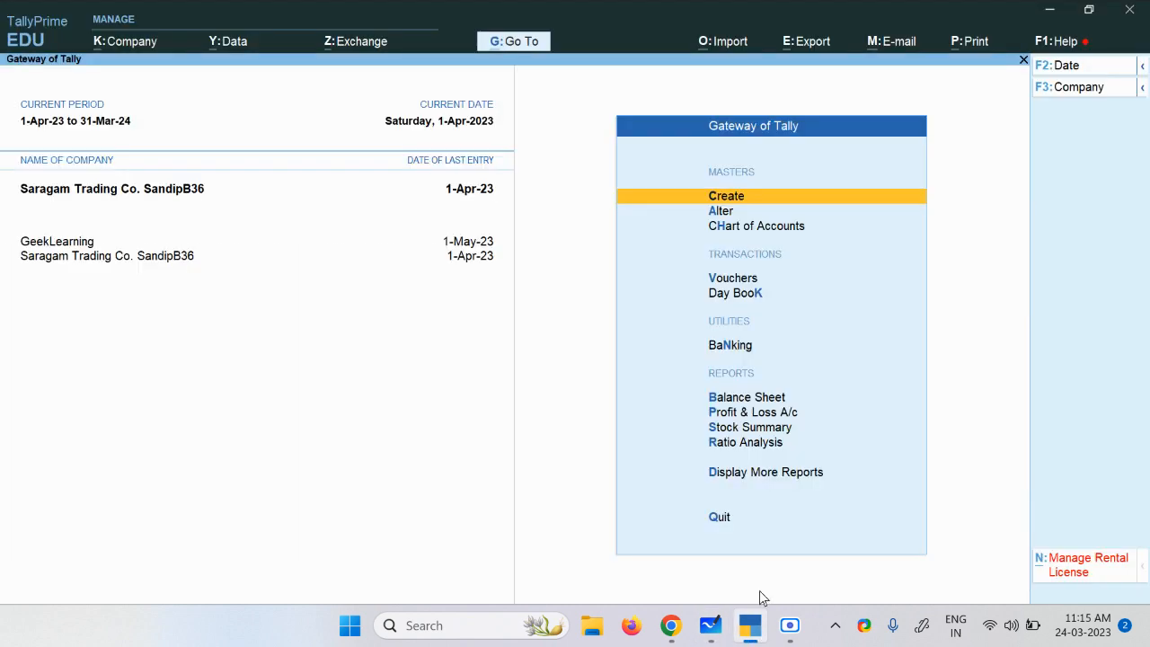
click(751, 281)
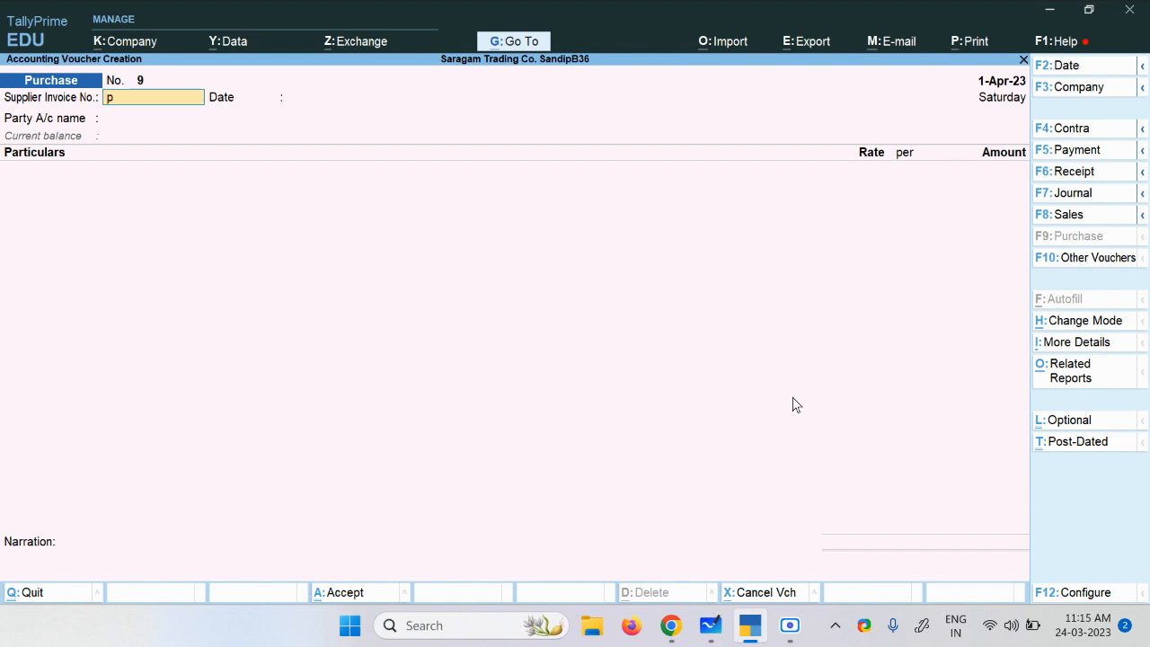
text(pur/sudhir/333)
key(Return)
key(Return)
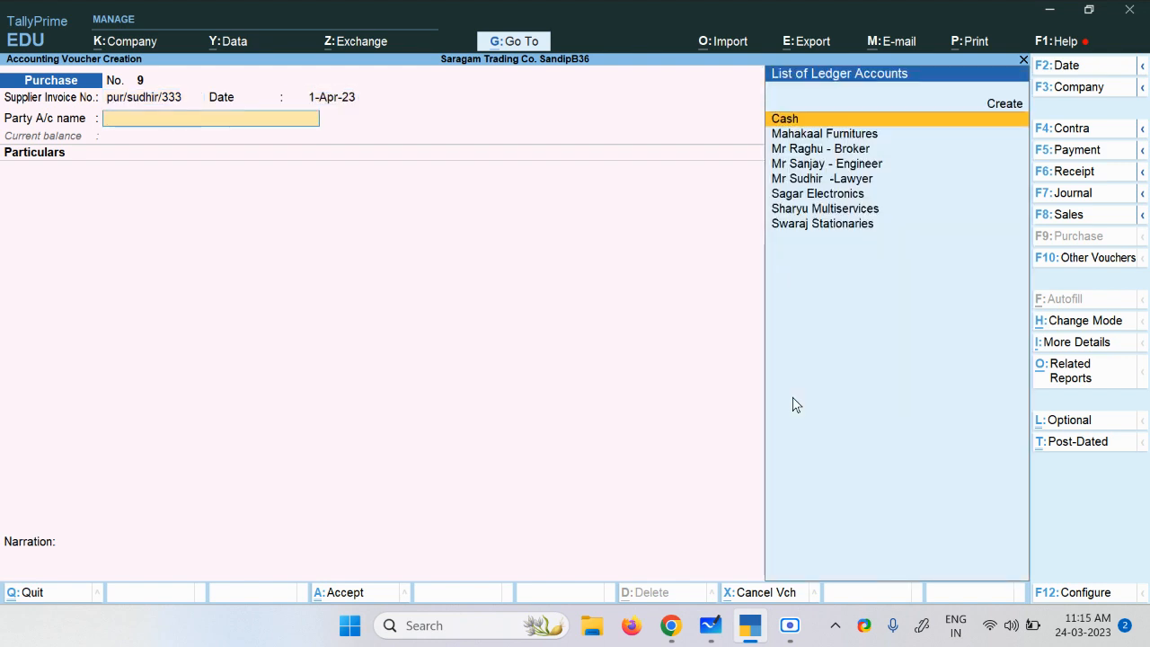
Select the lawyer's ledger as the party account of the purchase voucher.
text(M)
key(Down)
key(Down)
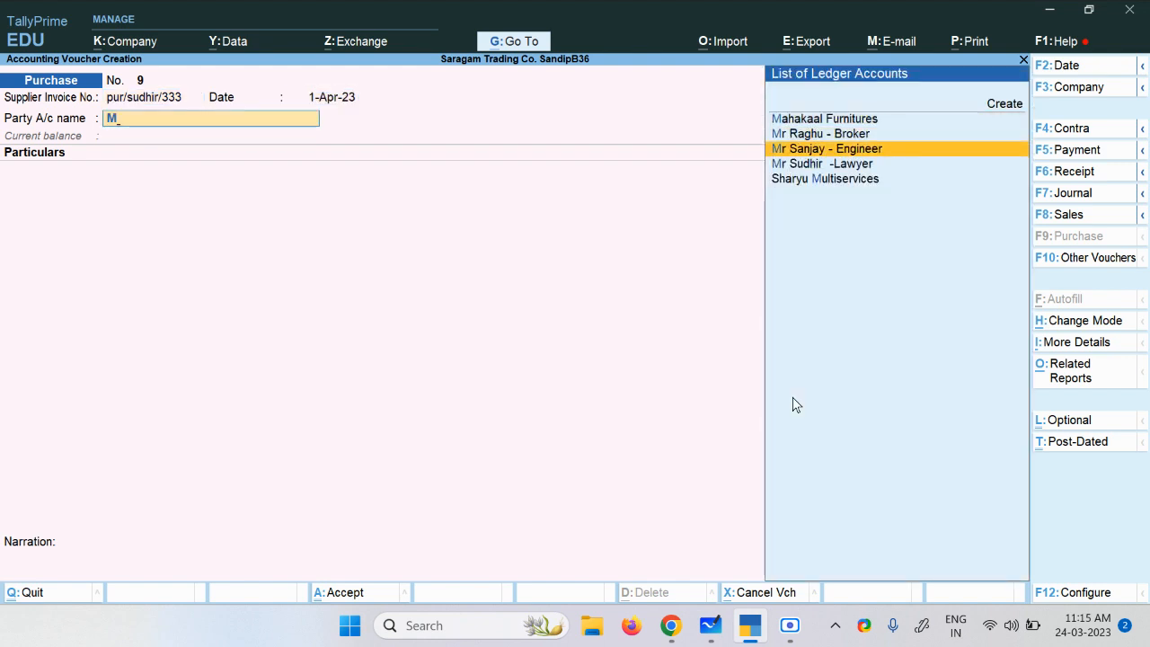
key(Down)
key(Return)
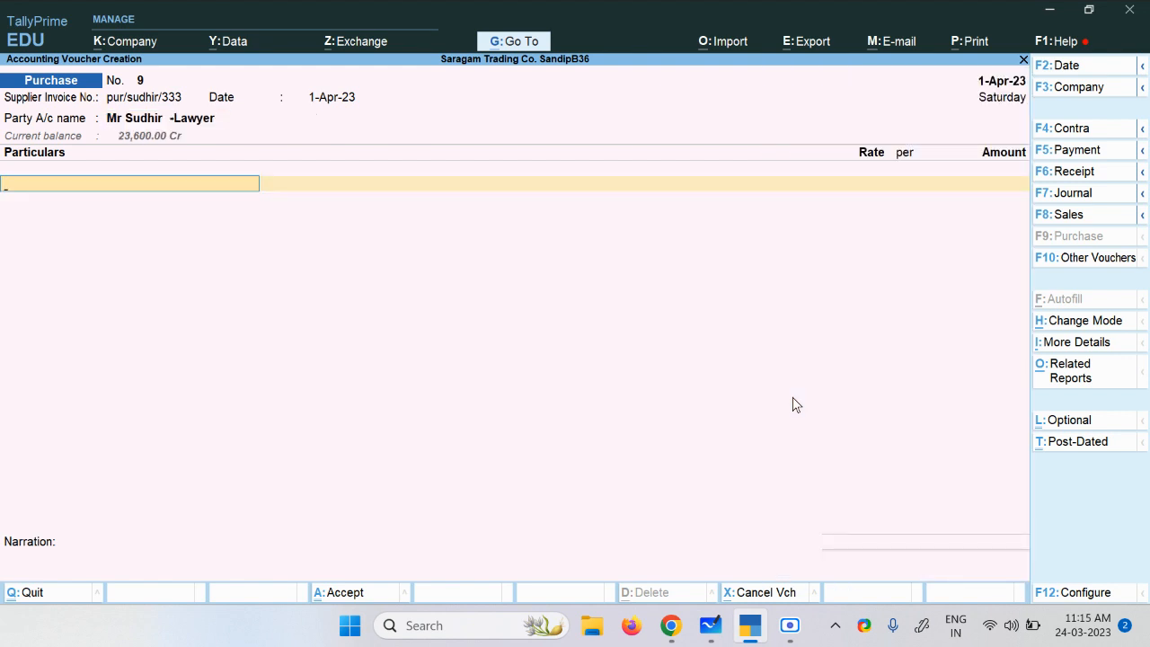
key(Down)
key(Down)
key(Down)
key(Down)
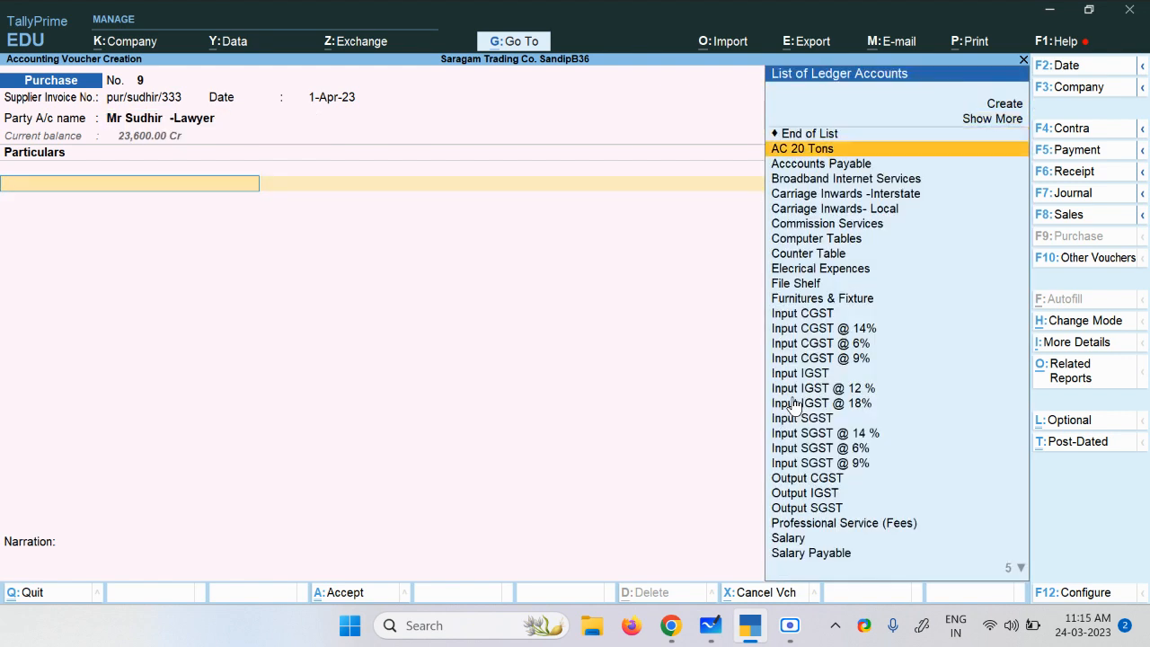
key(Up)
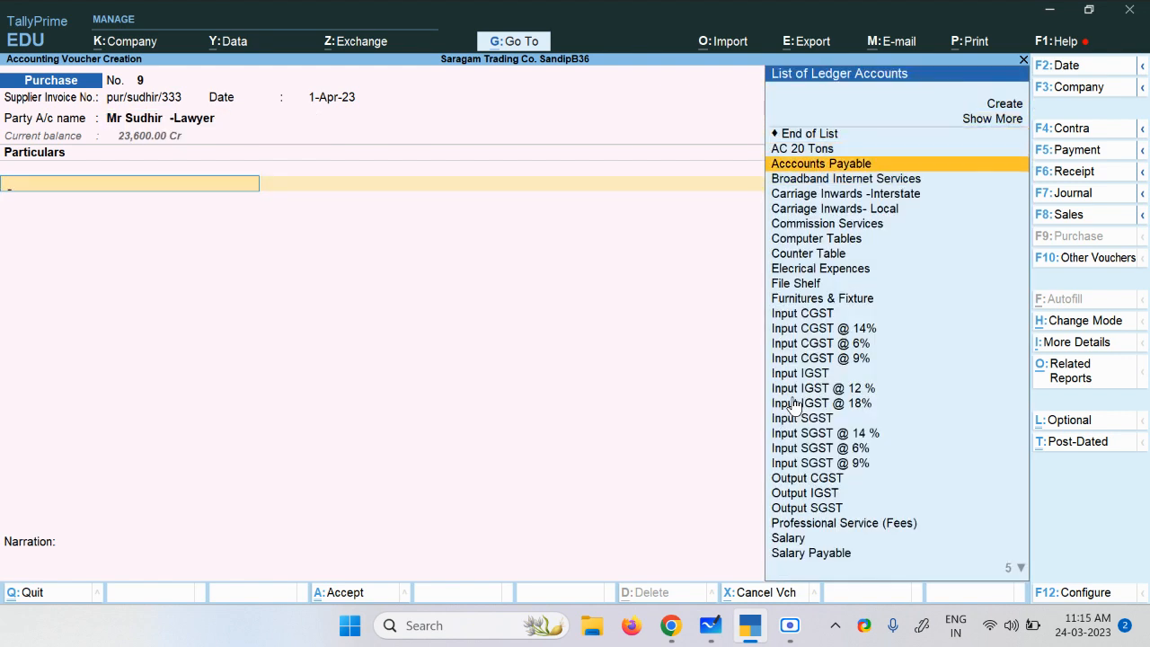
key(Down)
key(Down)
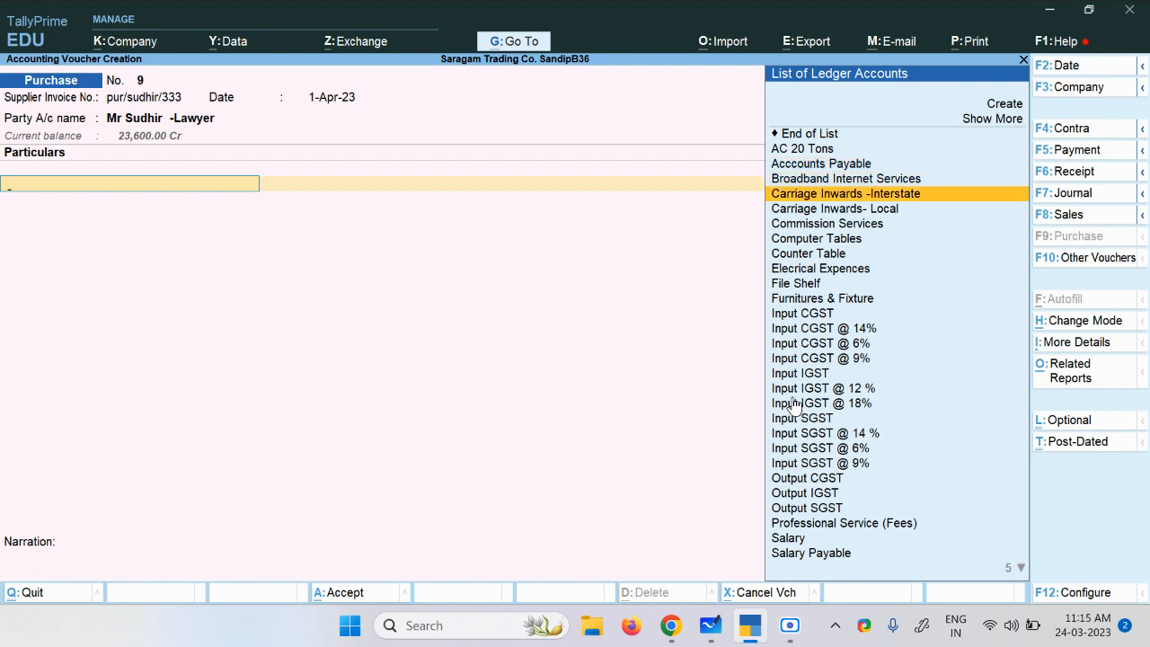
click(781, 633)
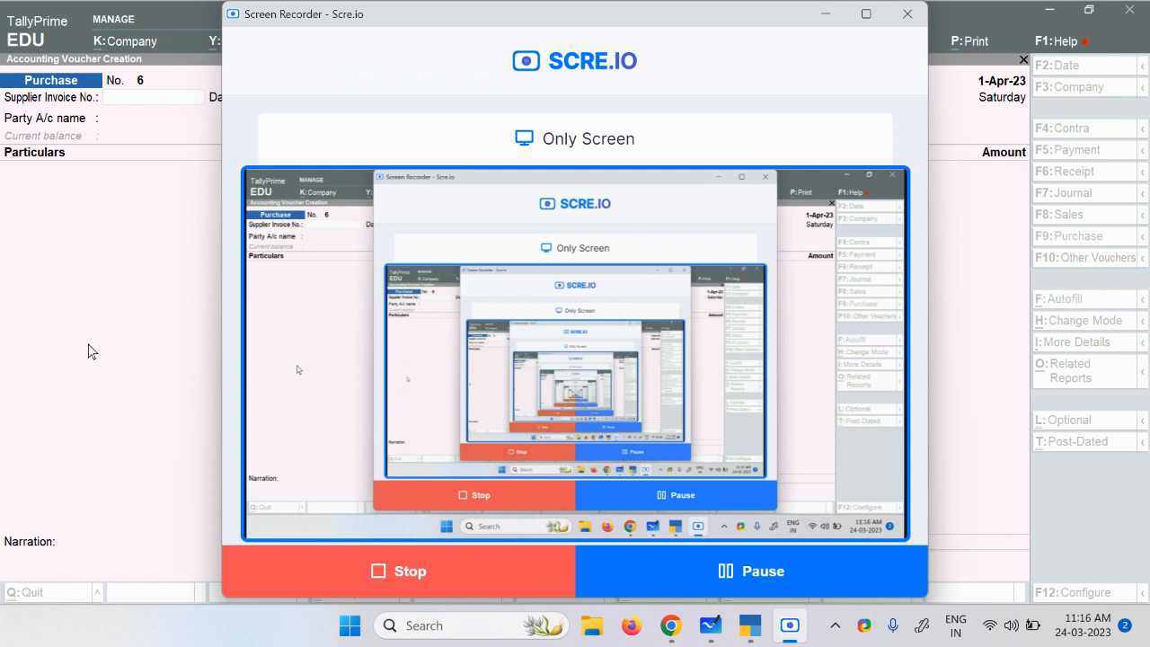
Enter the lawyer's supplier invoice number in the blank purchase voucher, with the invoice dated 1-Apr-23.
click(175, 208)
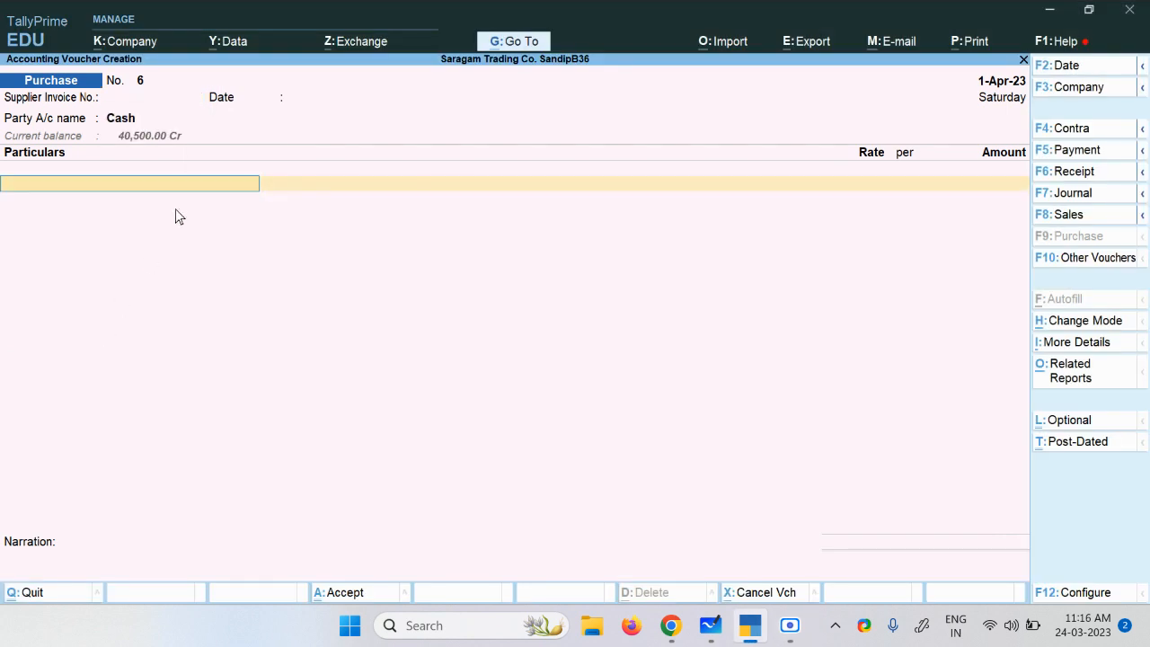
click(142, 115)
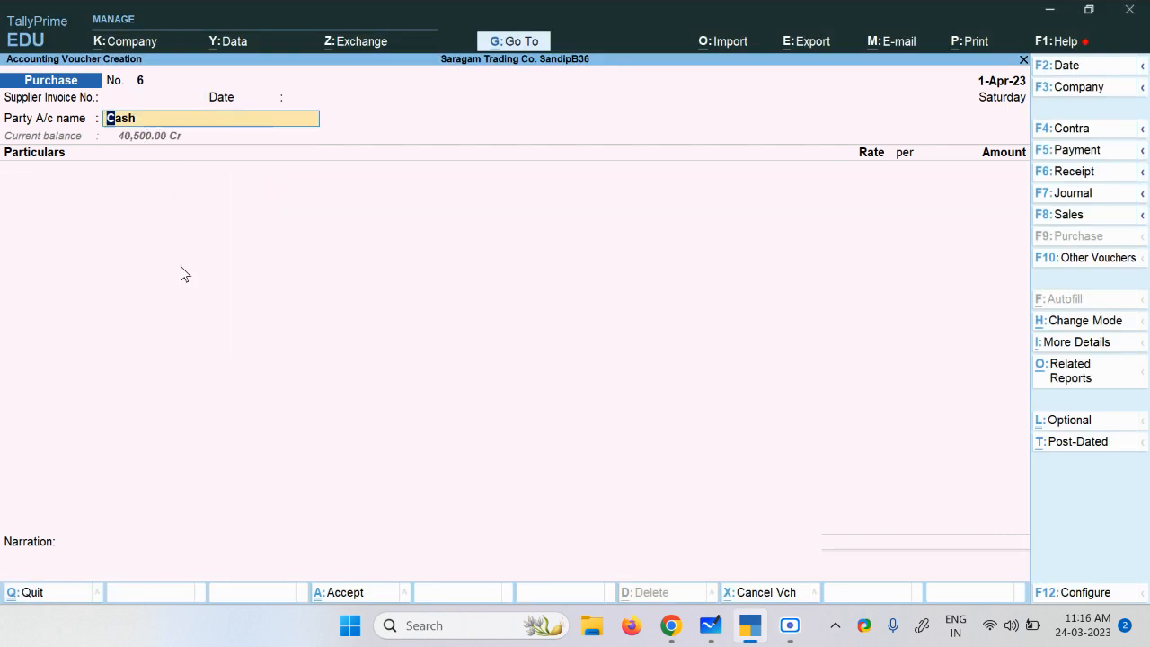
key(BackSpace)
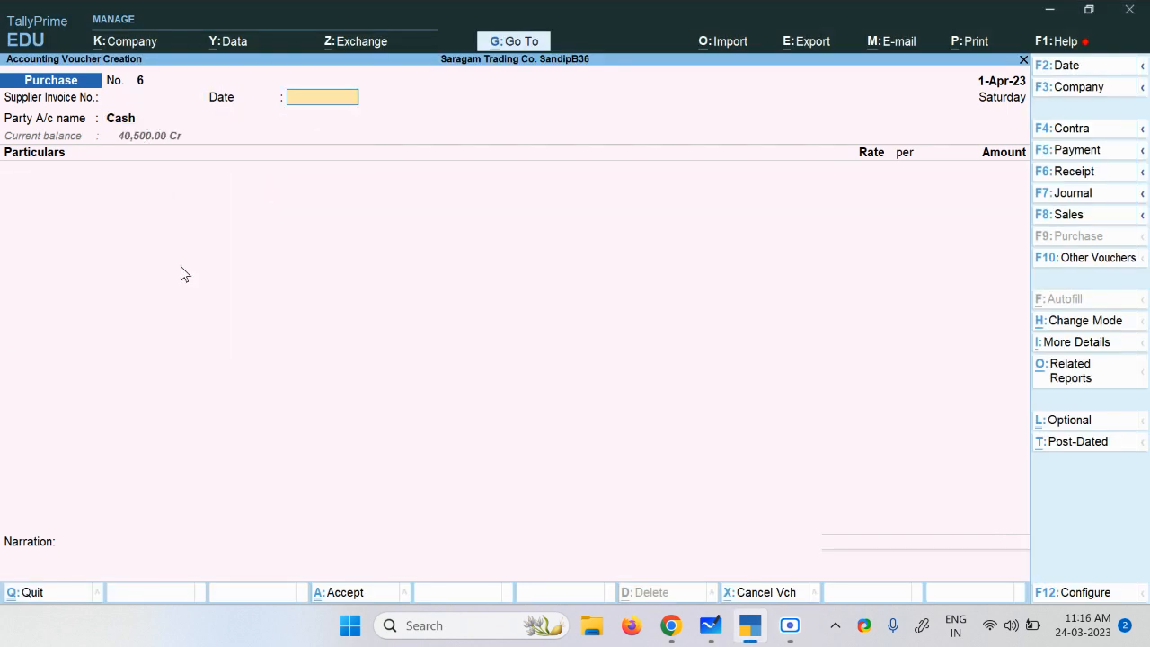
key(BackSpace)
text(pur)
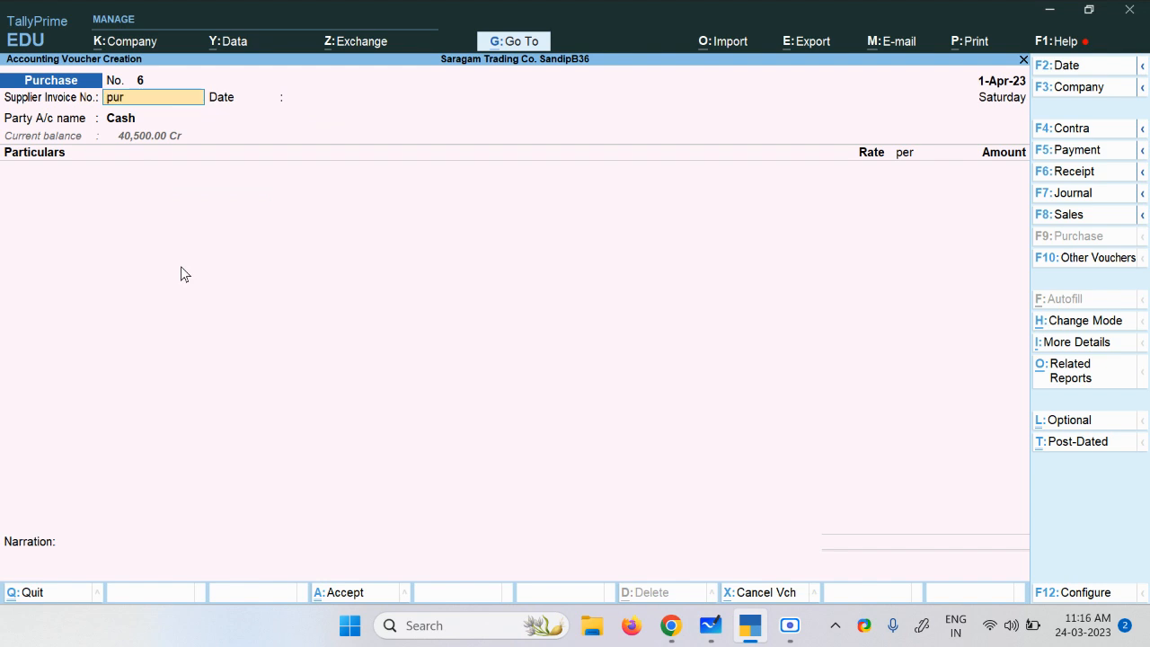
text(/)
text(sudhir/333)
key(Return)
key(Return)
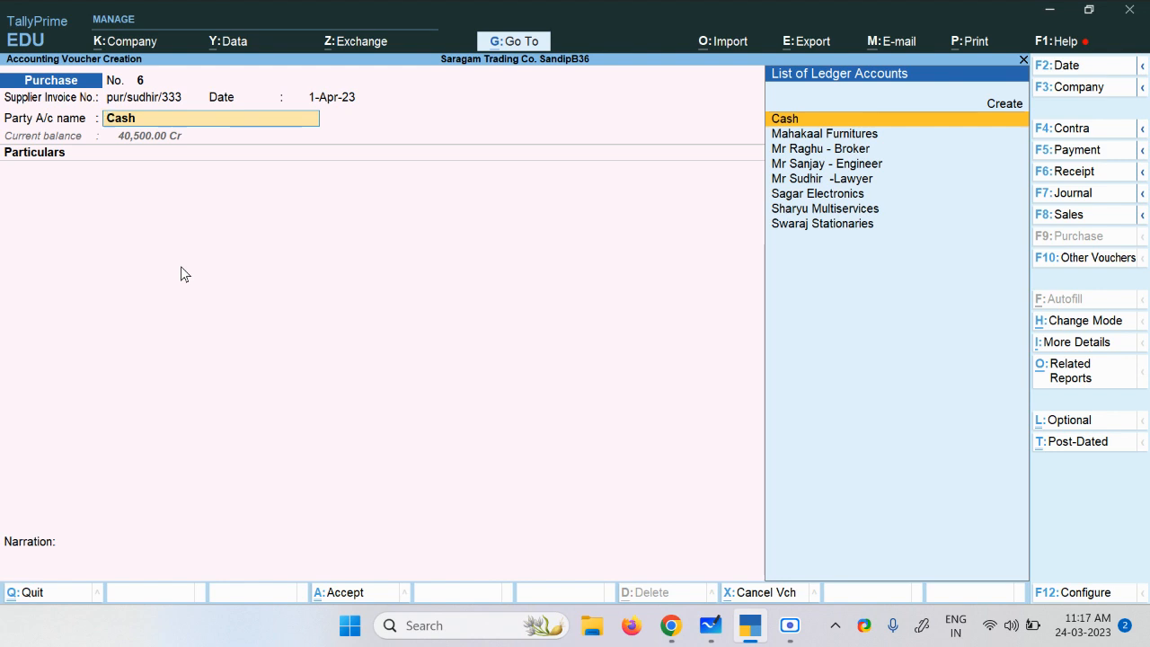
Change the voucher's party account from Cash to the lawyer's ledger.
text(Mr)
key(Down)
key(Down)
key(Down)
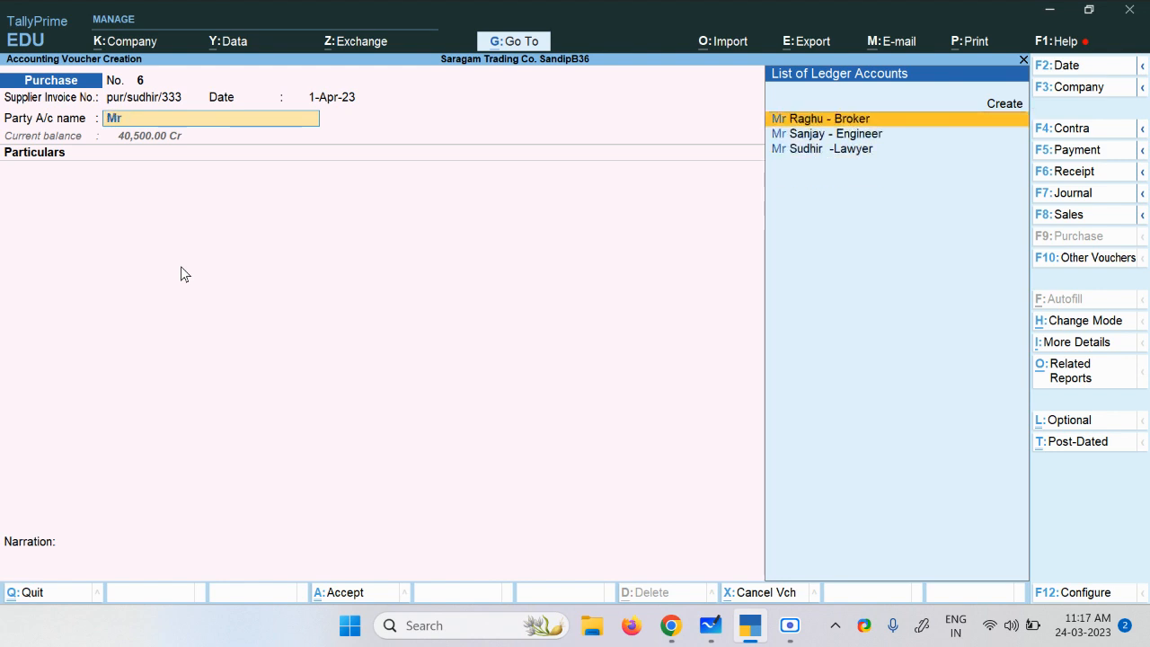
key(Return)
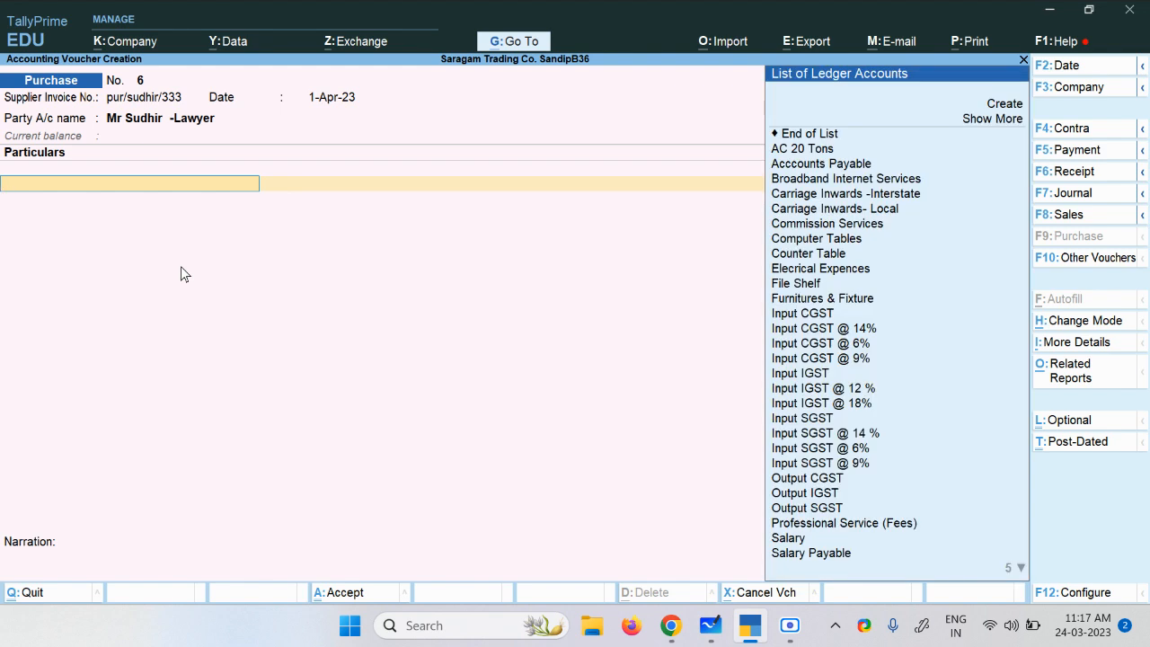
Add the Professional Service (Fees) ledger to the purchase voucher with an amount of 20,000.
text(Pr)
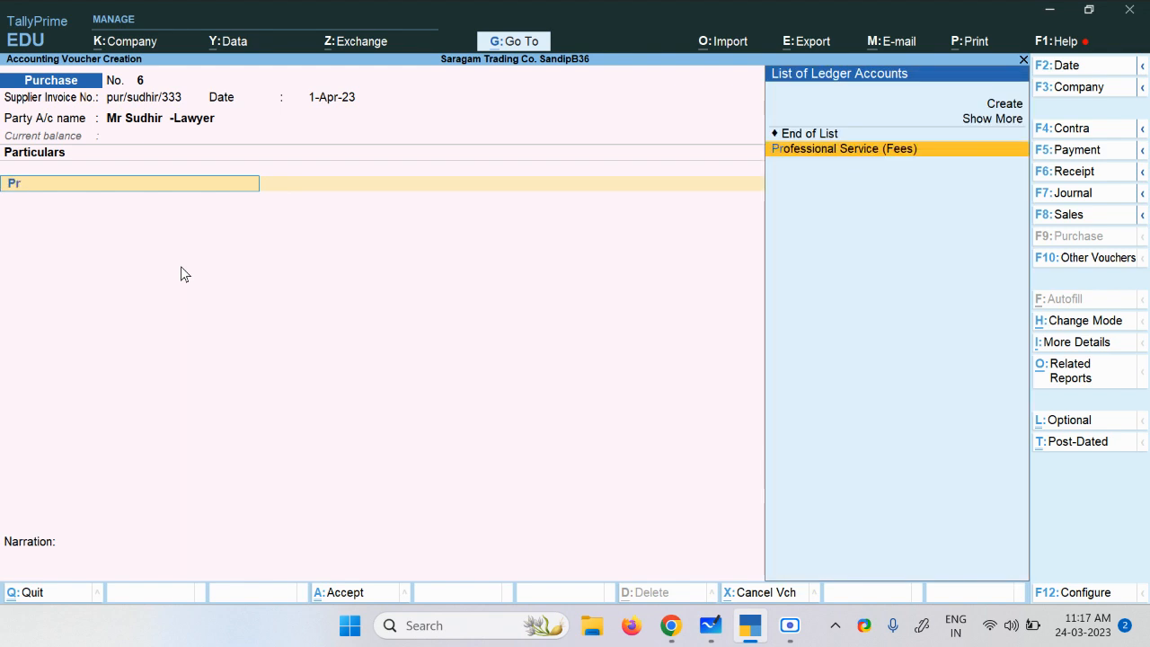
key(Return)
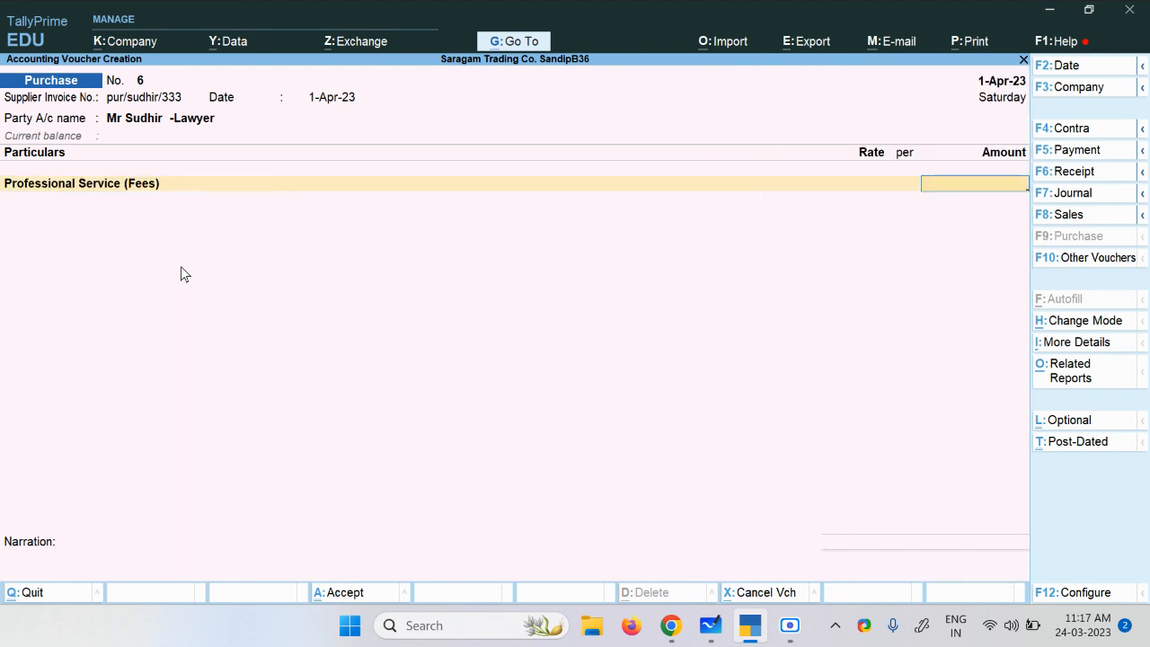
text(20,000)
key(Return)
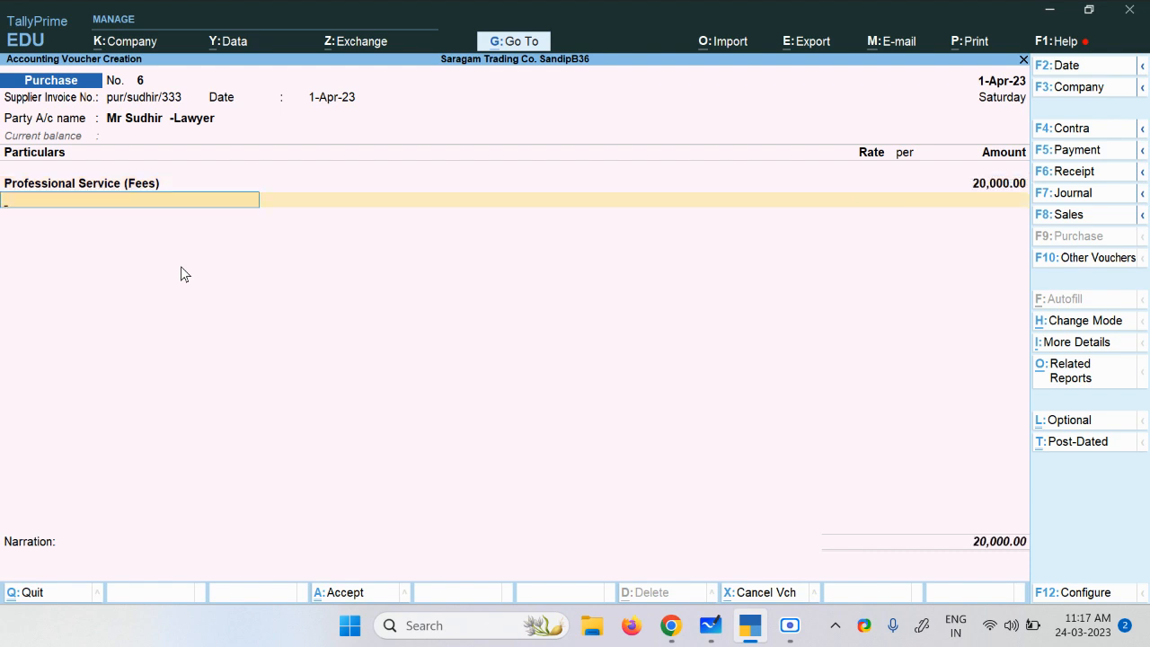
Open the Professional Service (Fees) ledger from the voucher, check its GST and TDS applicability settings, and return to the voucher.
key(BackSpace)
key(BackSpace)
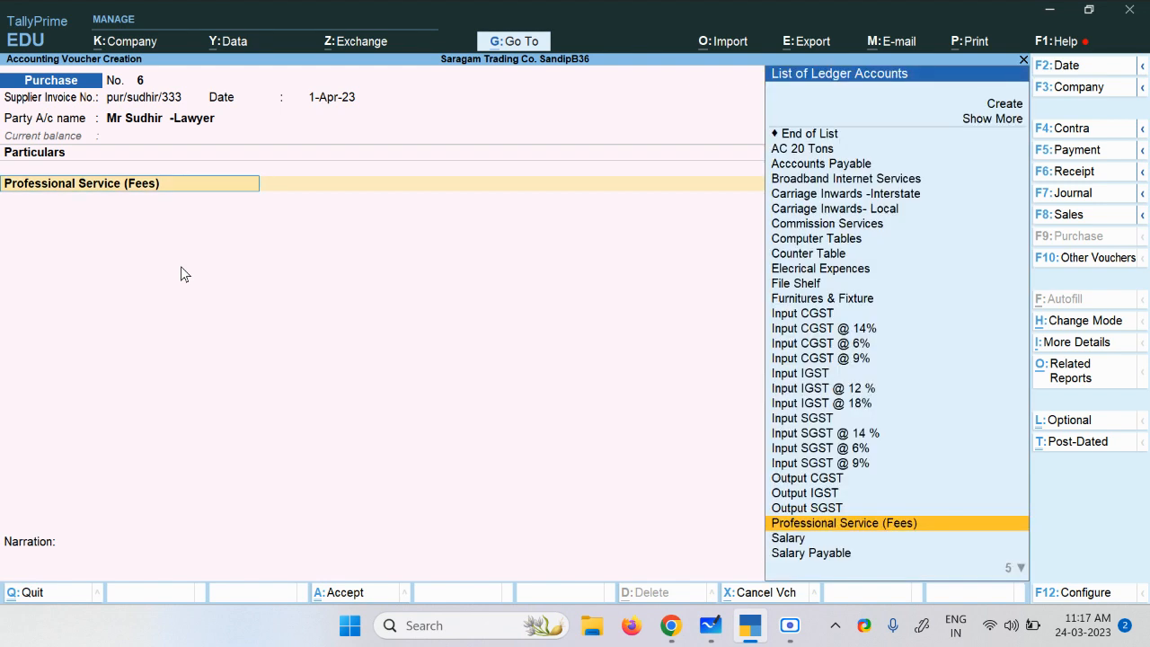
key(ctrl+Return)
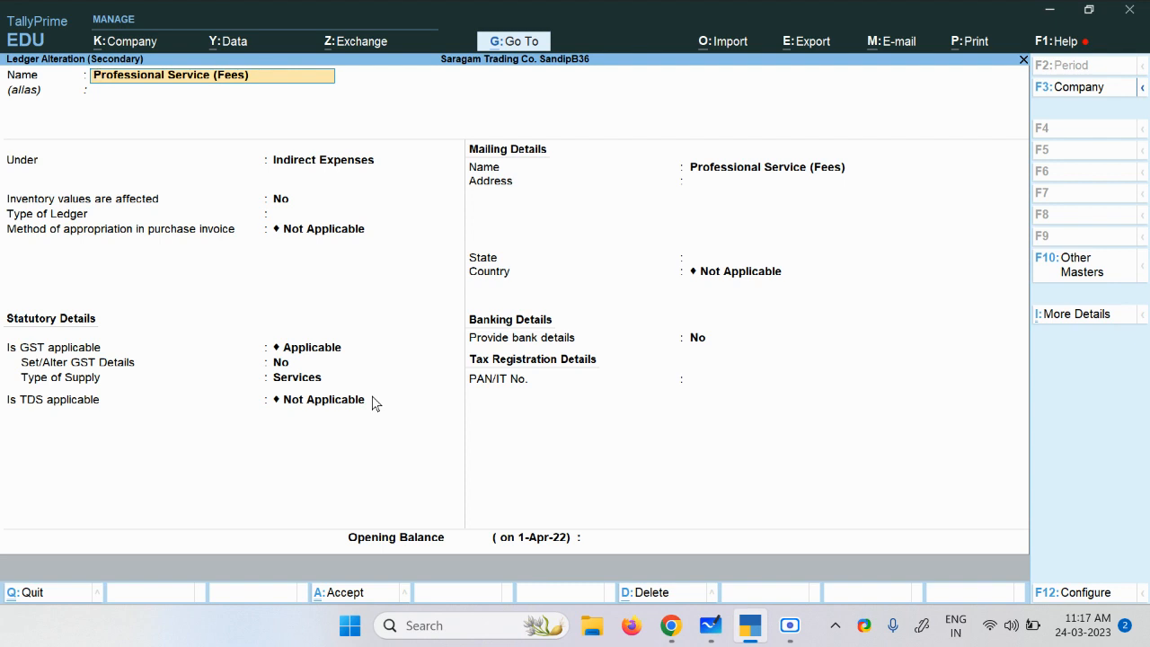
key(ctrl)
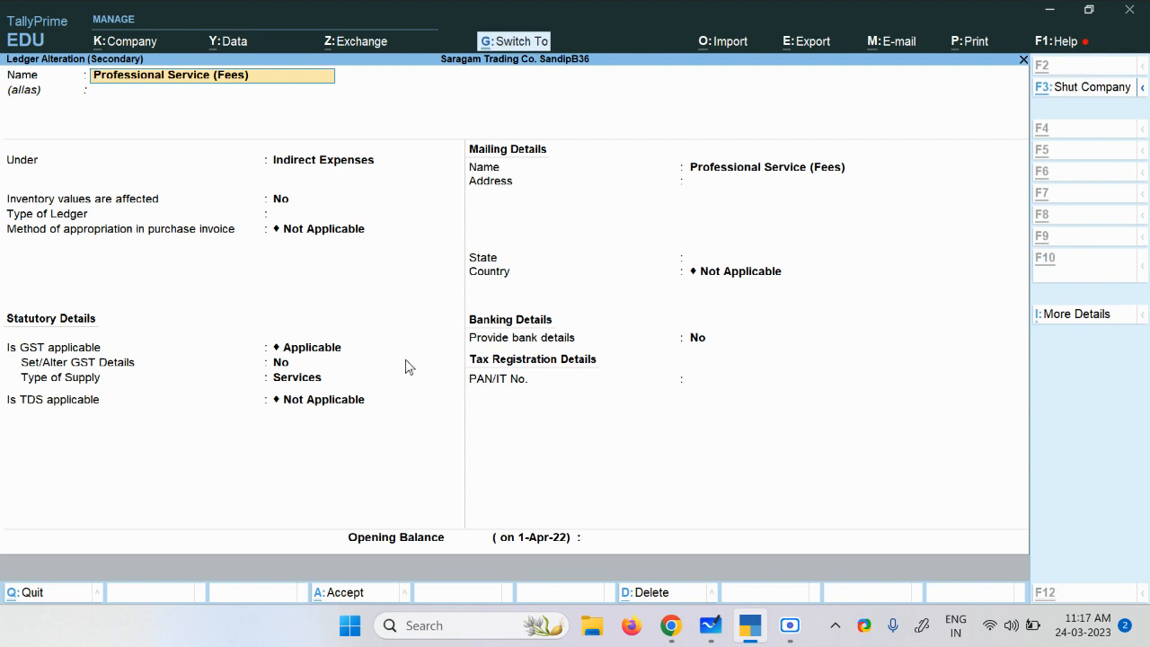
key(ctrl+a)
key(Return)
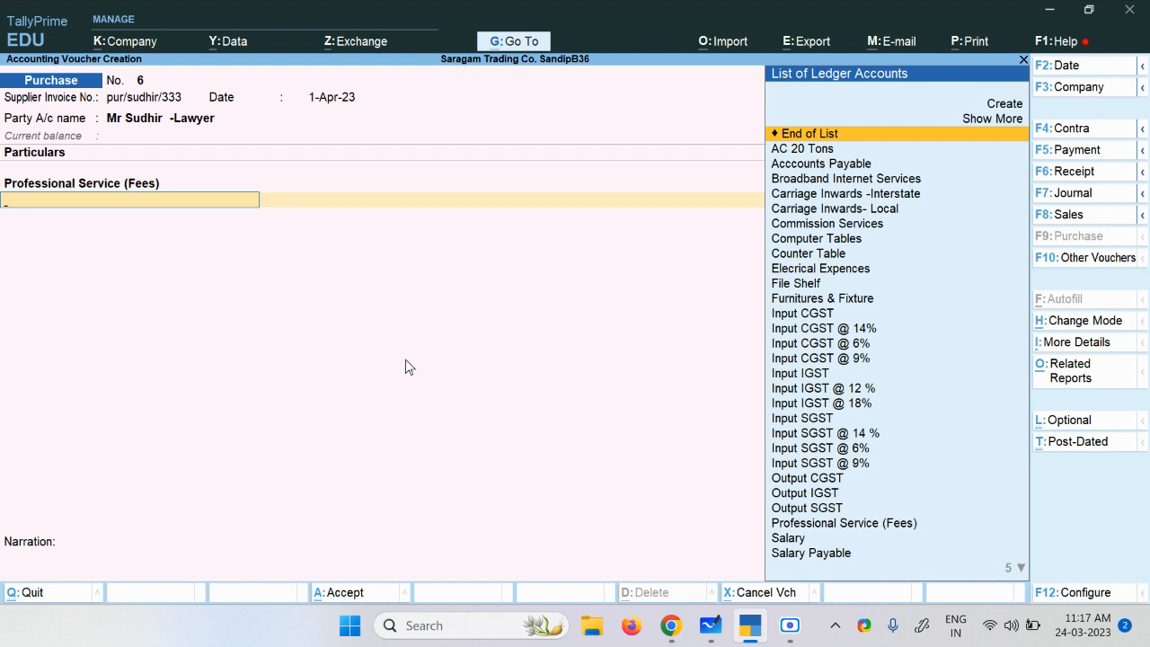
Add the Input CGST @ 9% ledger below the professional fees line with its calculated amount.
text(In)
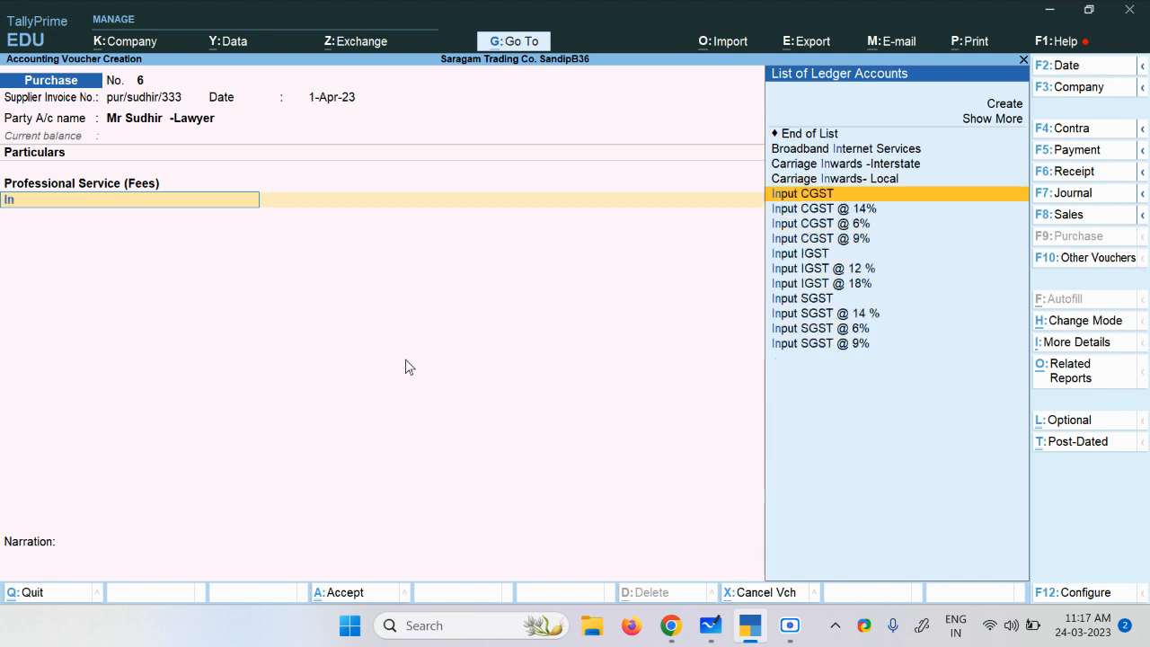
key(Down)
key(Down)
key(Down)
key(Return)
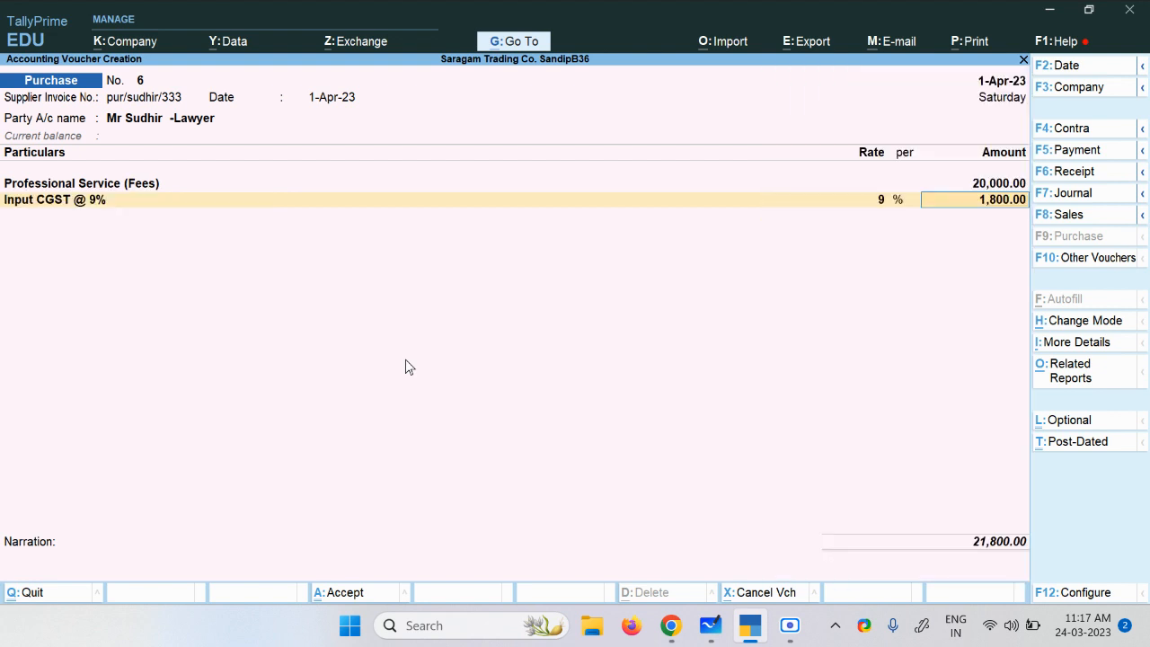
key(Return)
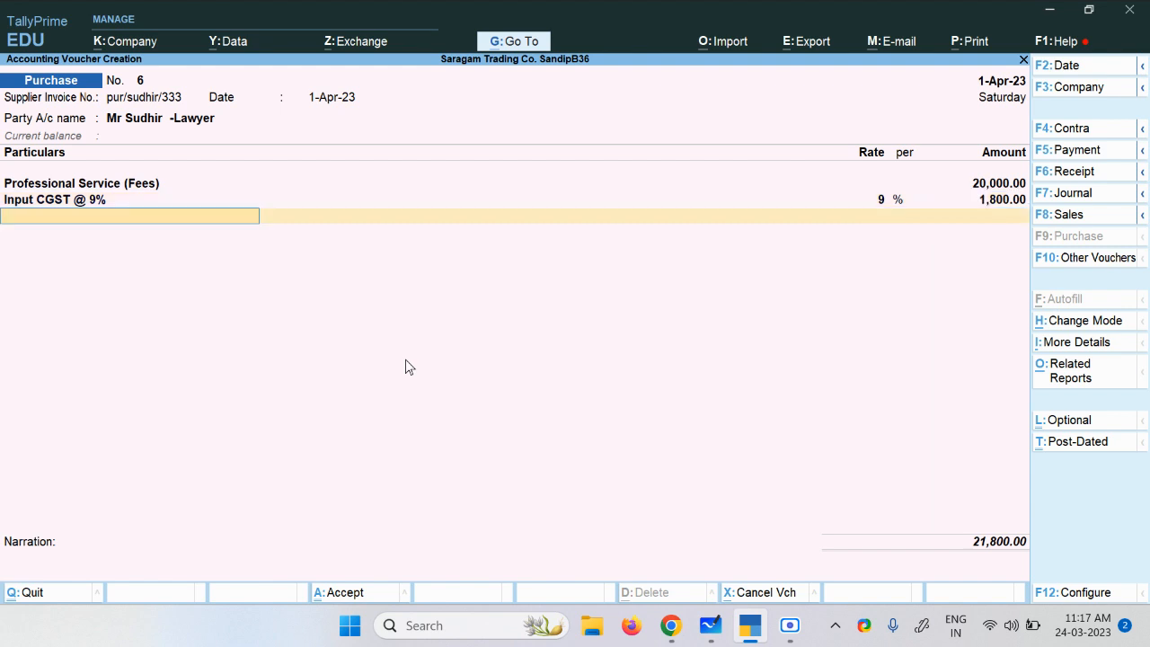
Add the Input SGST @ 9% ledger below the CGST line with its calculated amount.
text(In)
key(Down)
key(Down)
key(Down)
key(Down)
key(Down)
key(Down)
key(Down)
key(Down)
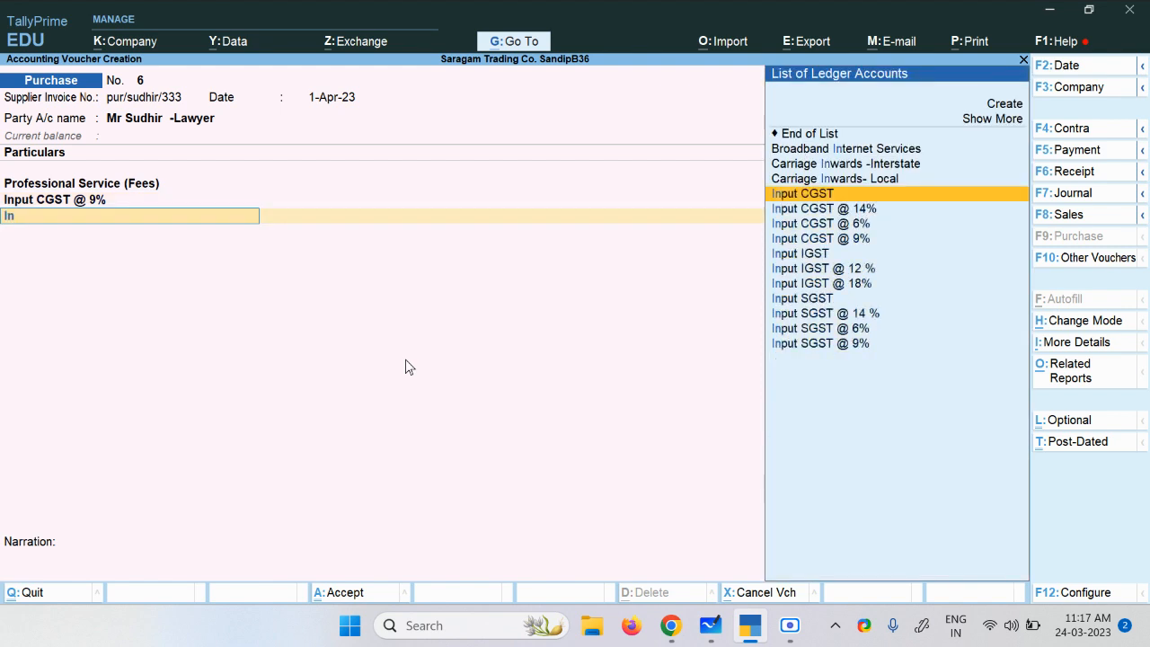
key(Down)
key(Down)
key(Down)
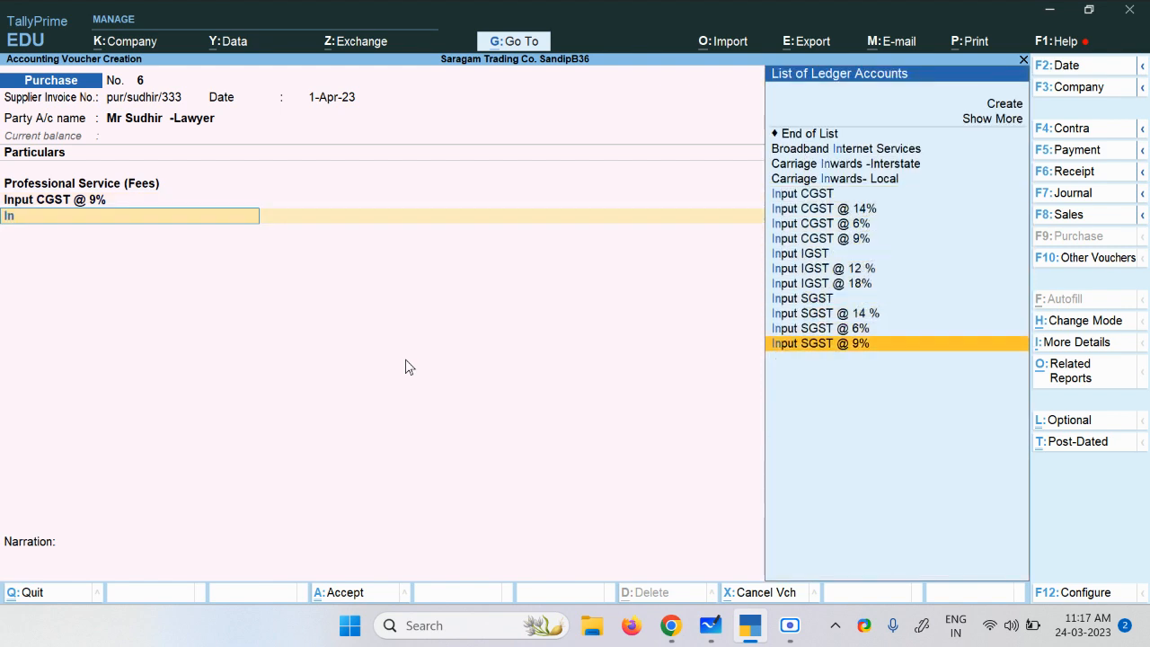
key(Return)
key(Return)
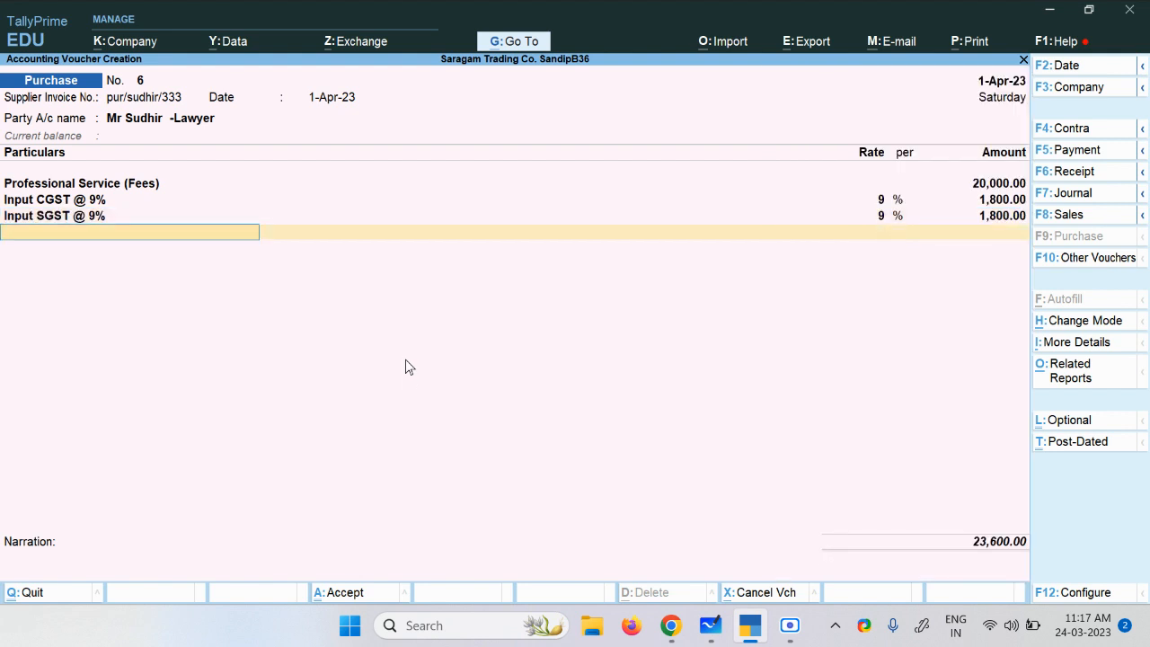
End the ledger entries, leave the narration blank and save the lawyer's purchase voucher.
key(Return)
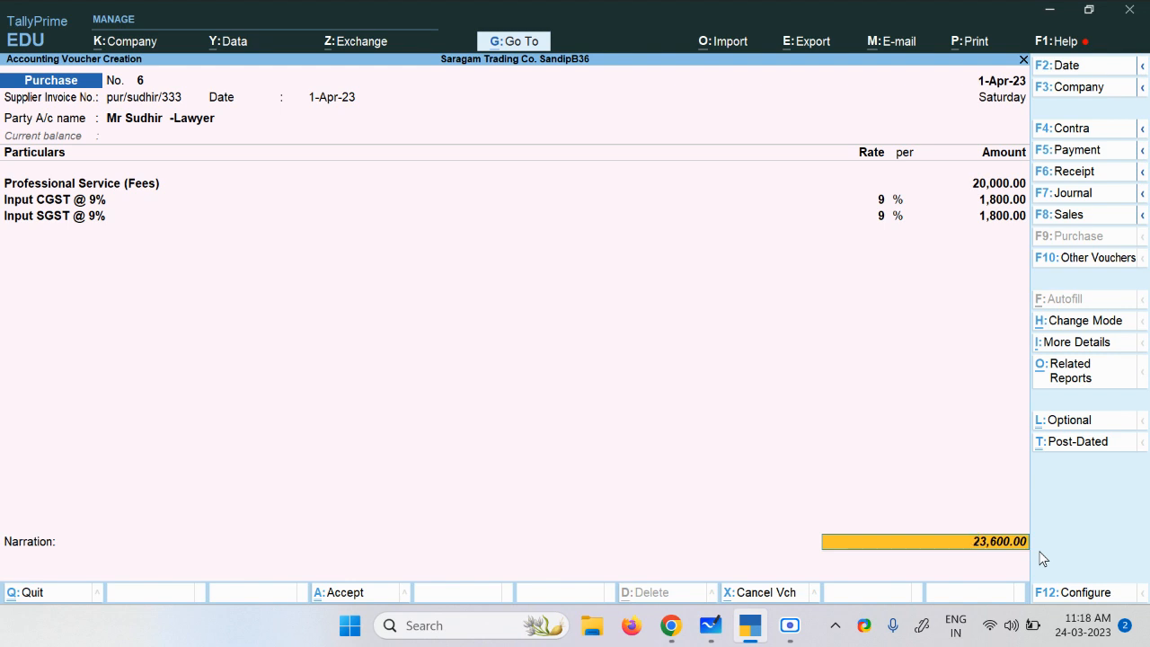
click(789, 626)
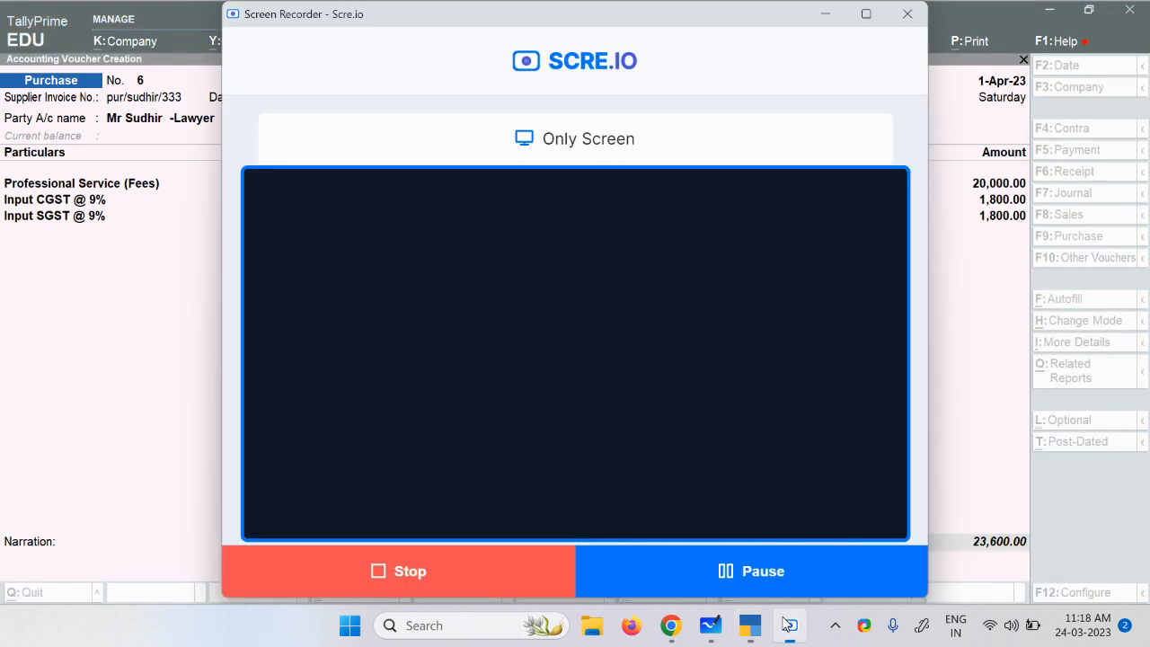
click(934, 459)
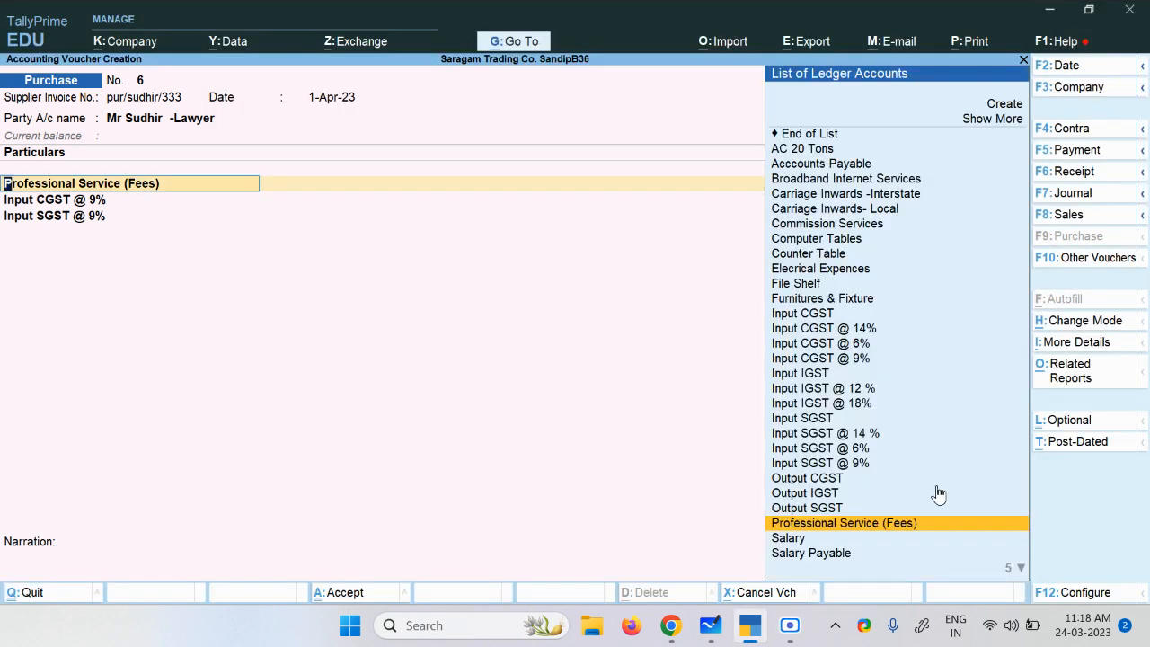
key(Return)
key(Return)
key(Return)
key(Return)
key(Return)
key(Return)
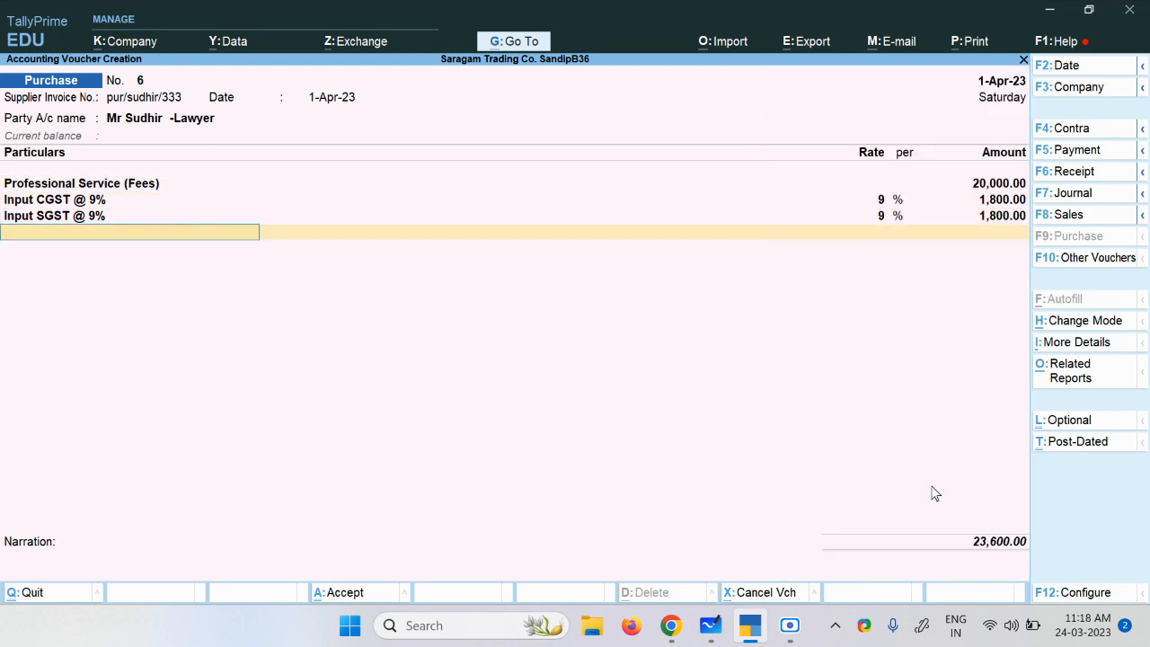
key(Return)
key(Return)
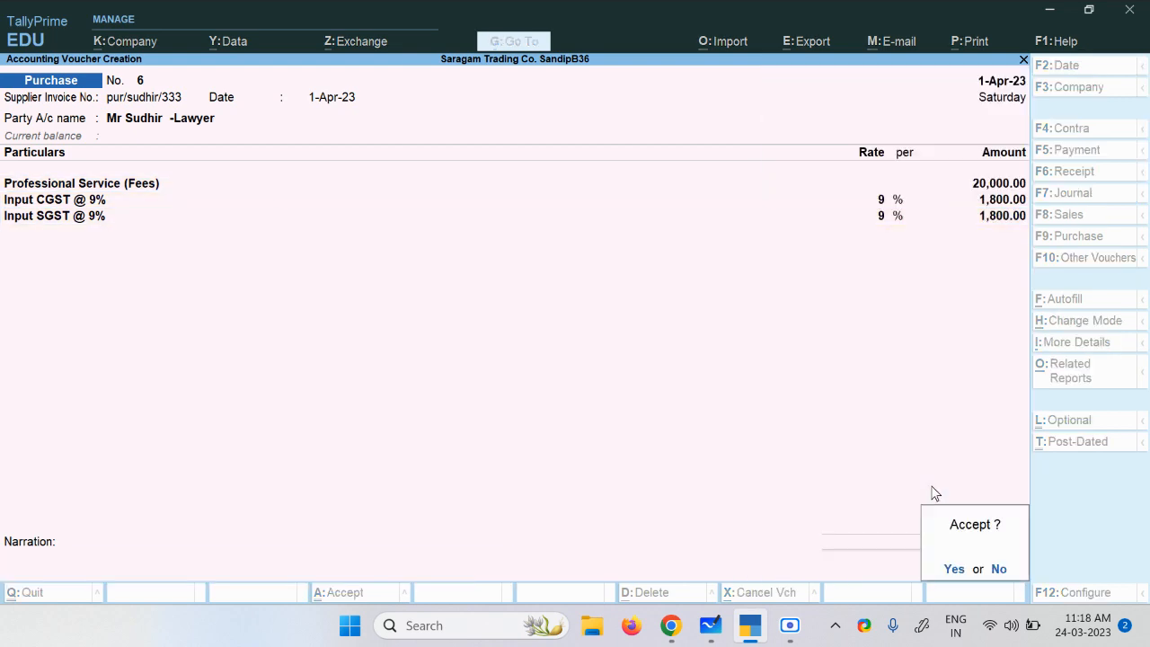
key(Return)
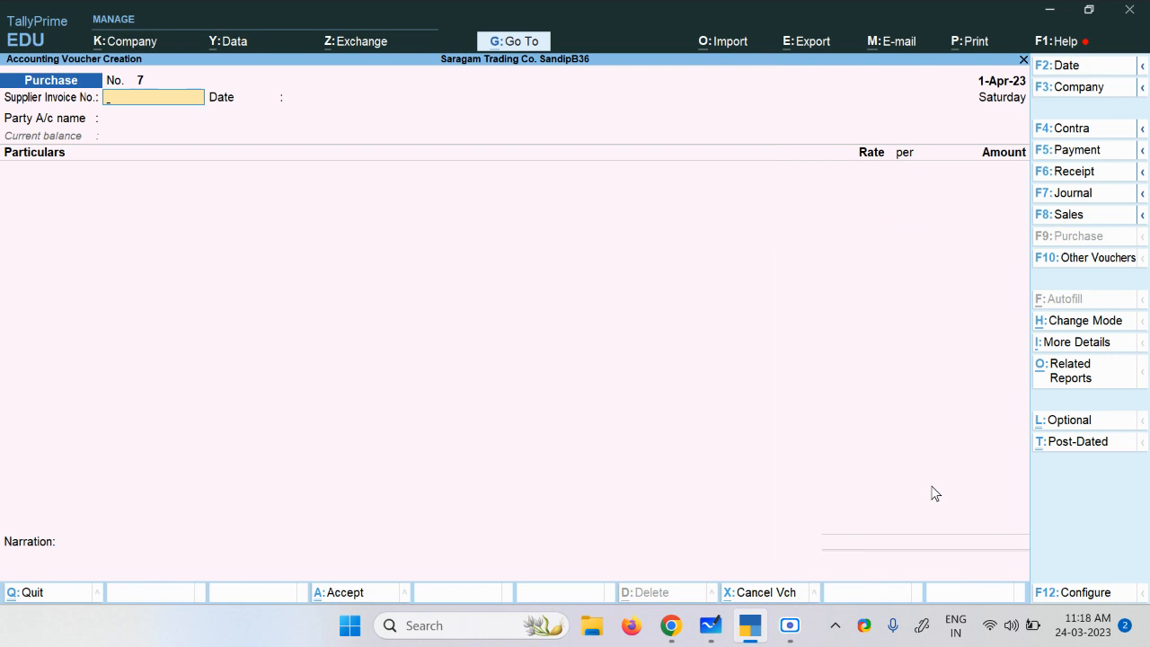
Start a journal voucher and choose the lawyer's party ledger for the debit line.
mouse_move(789, 626)
click(1088, 192)
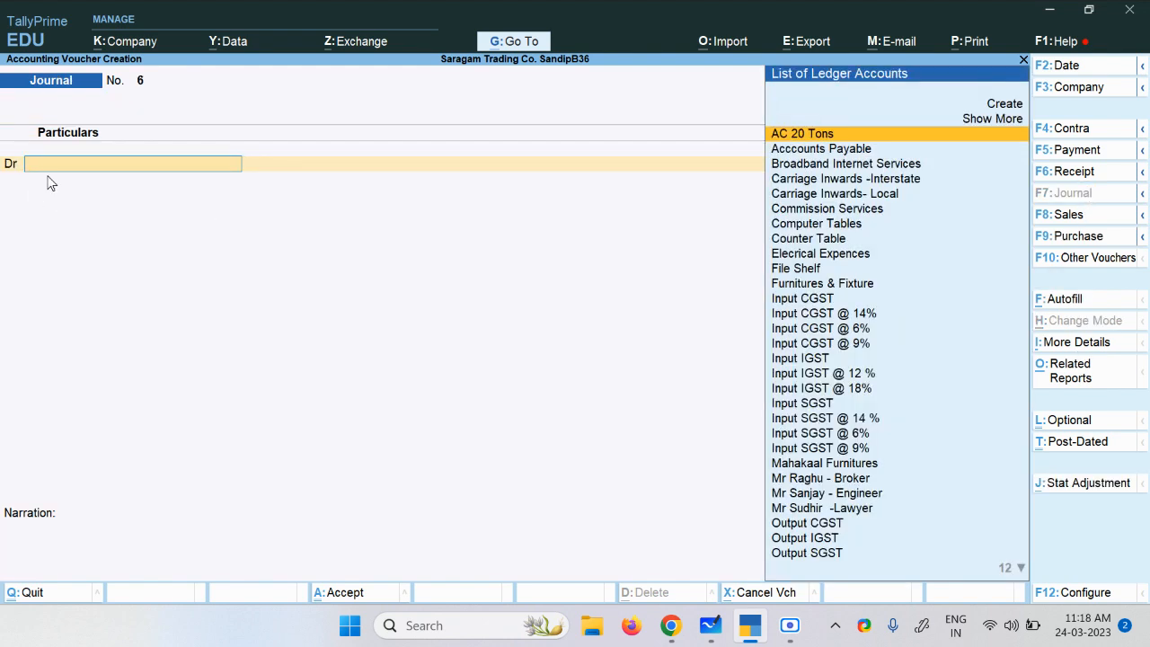
text(Mr)
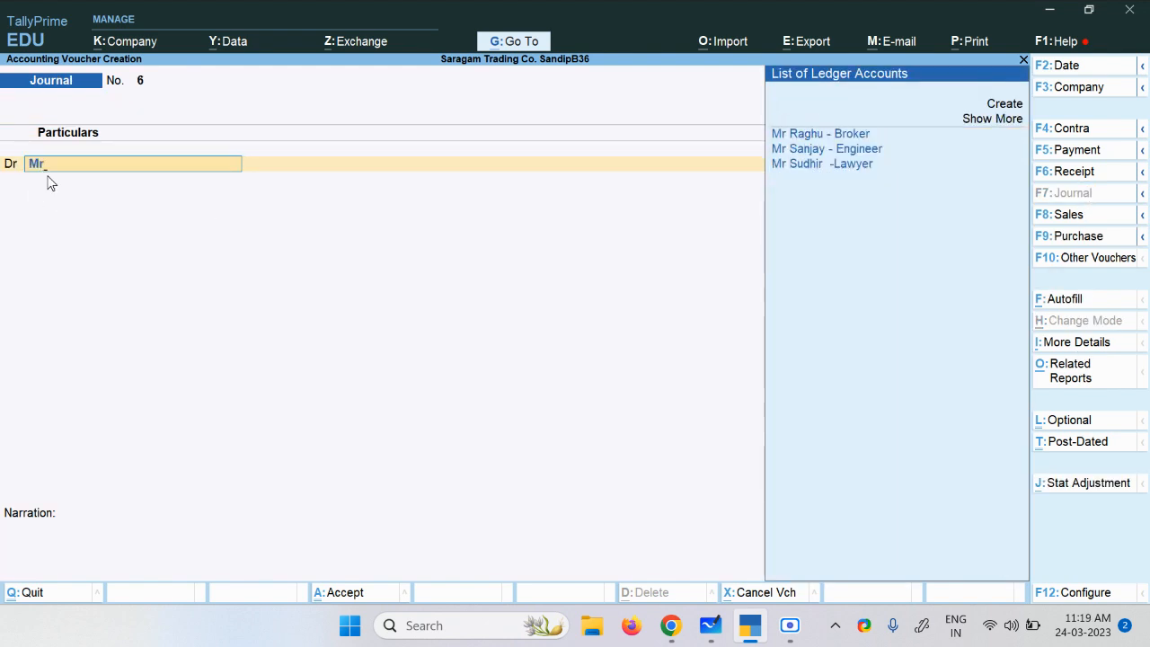
key(Down)
key(Down)
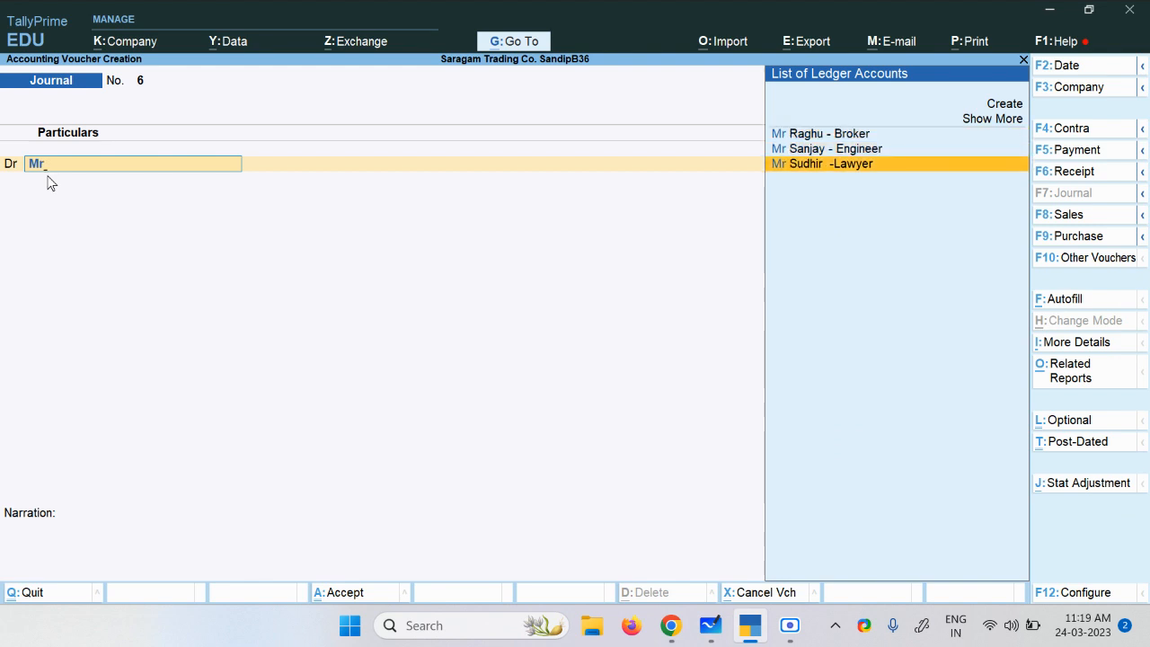
key(Return)
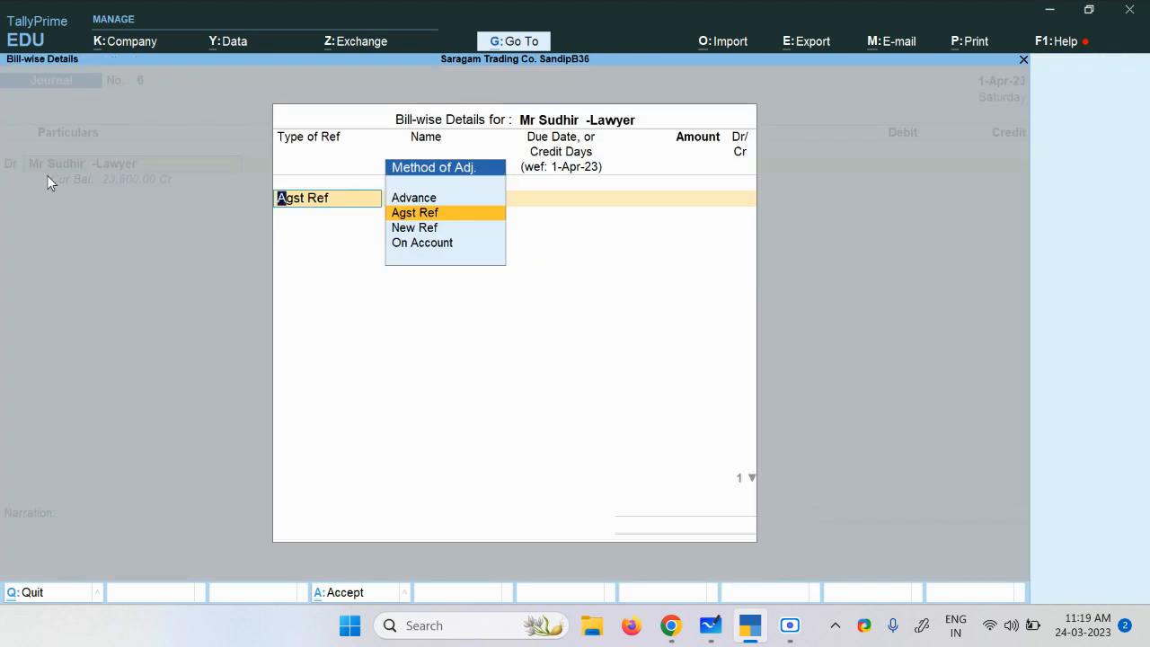
Allocate 2,360 of the lawyer's debit as Agst Ref to the pending purchase bill and end the bill-wise details.
key(Return)
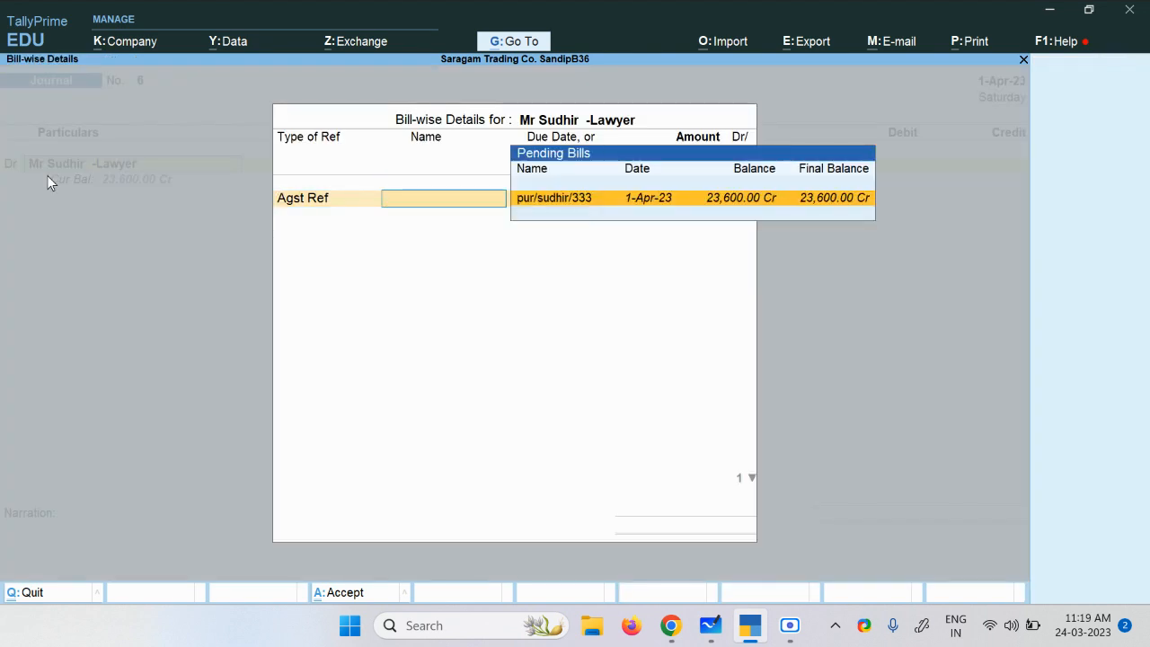
key(Return)
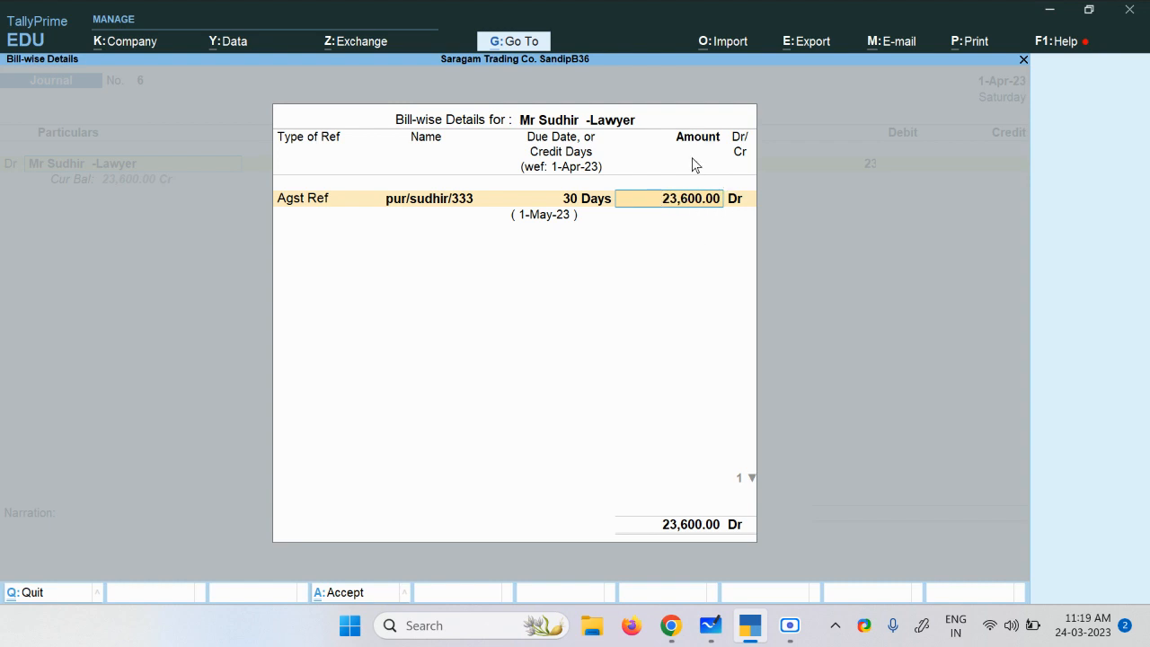
click(789, 626)
click(798, 634)
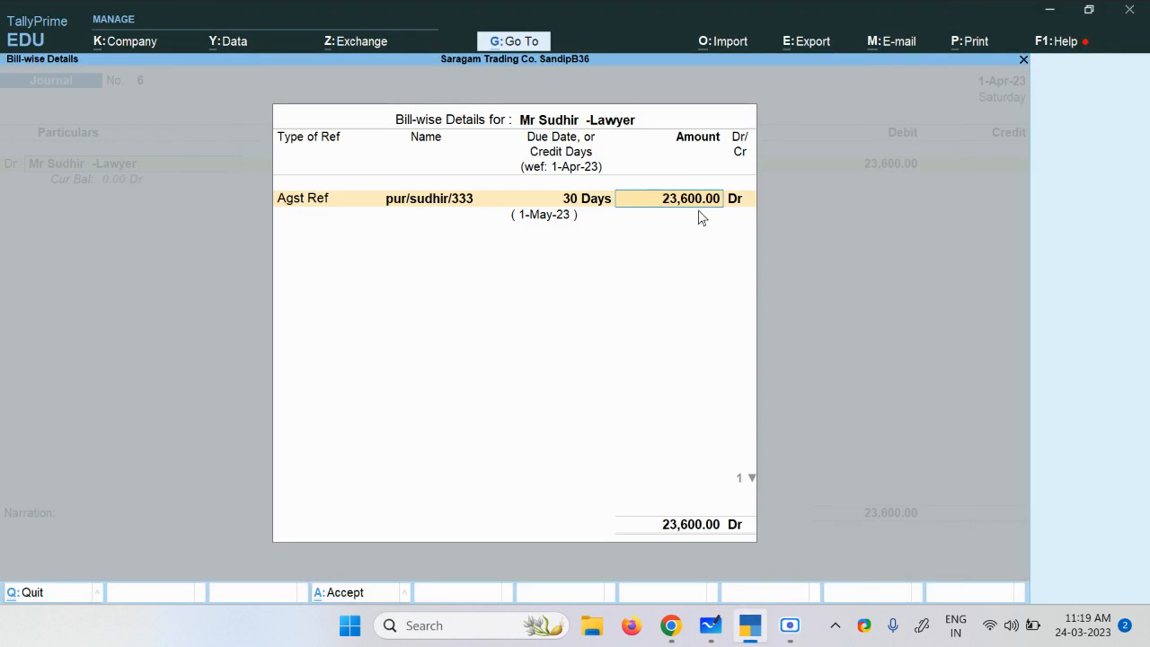
text(2,360)
key(Return)
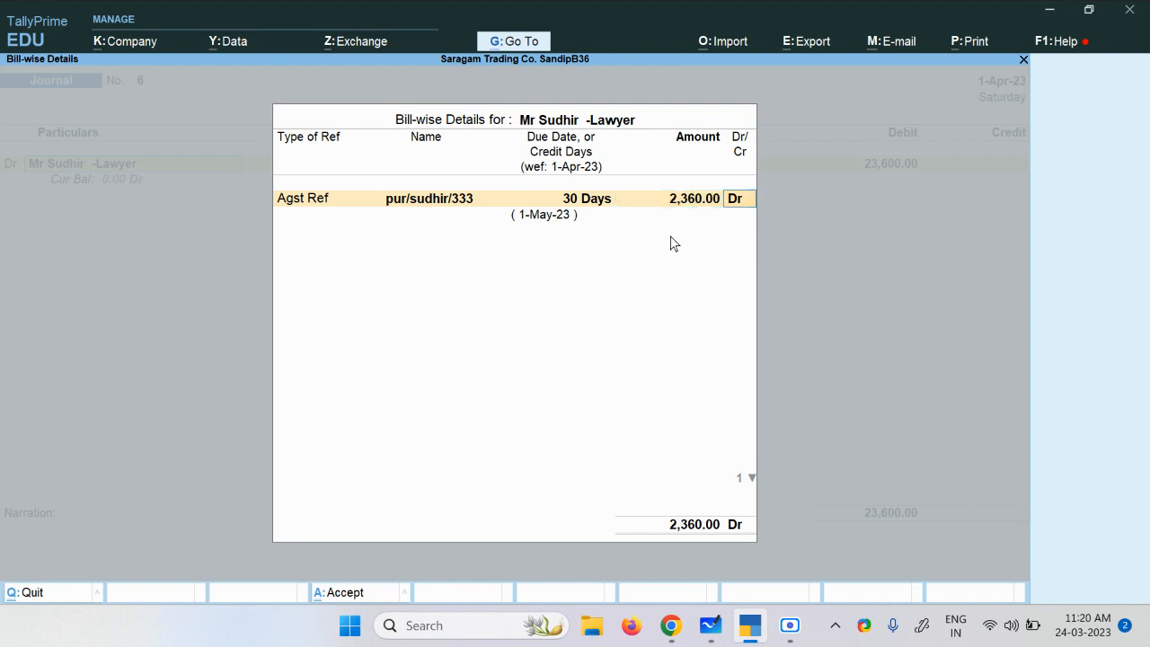
key(Return)
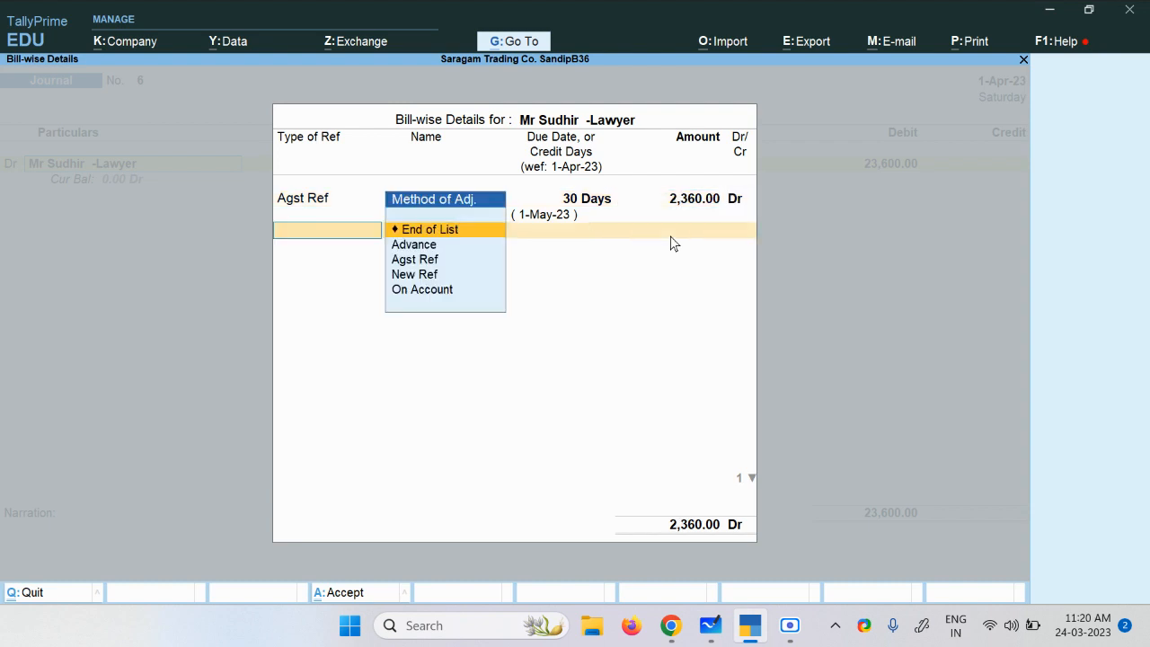
key(Return)
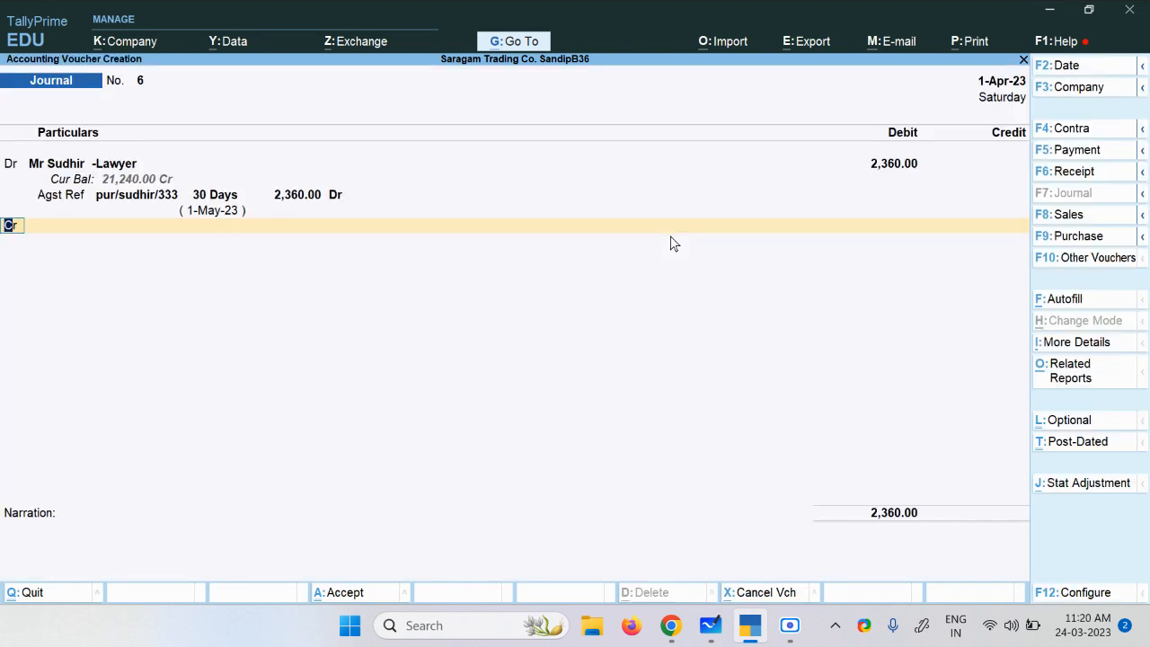
Choose the TDS U/S 194 J ledger for the credit line and leave its TDS nature of payment details.
key(Return)
text(T)
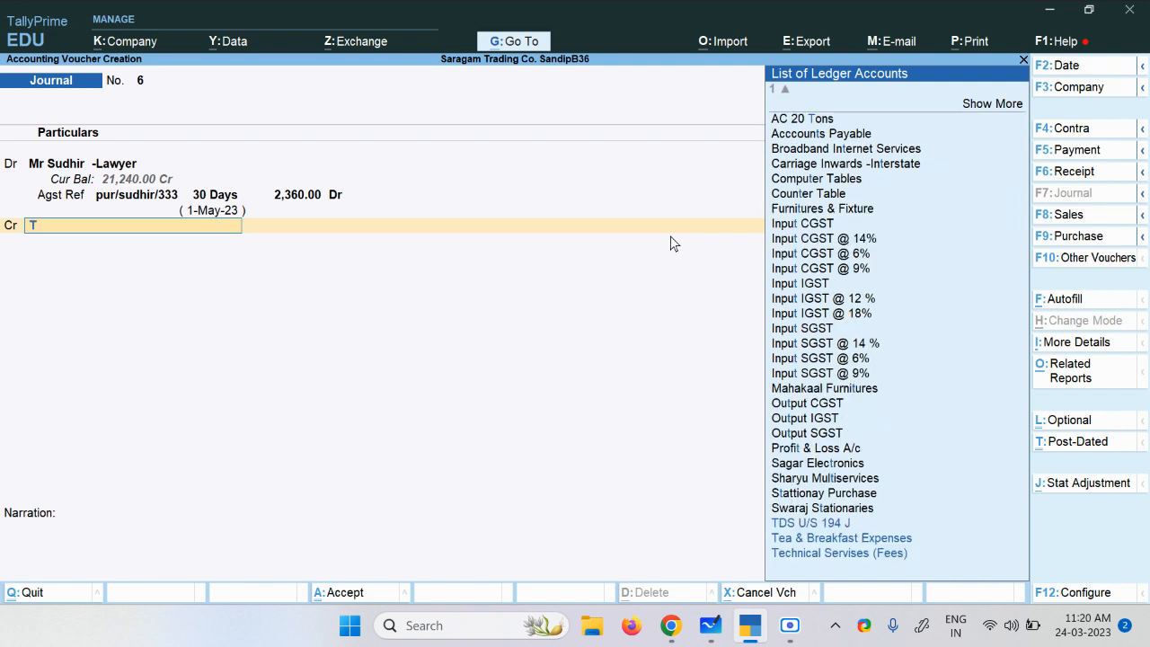
text(s)
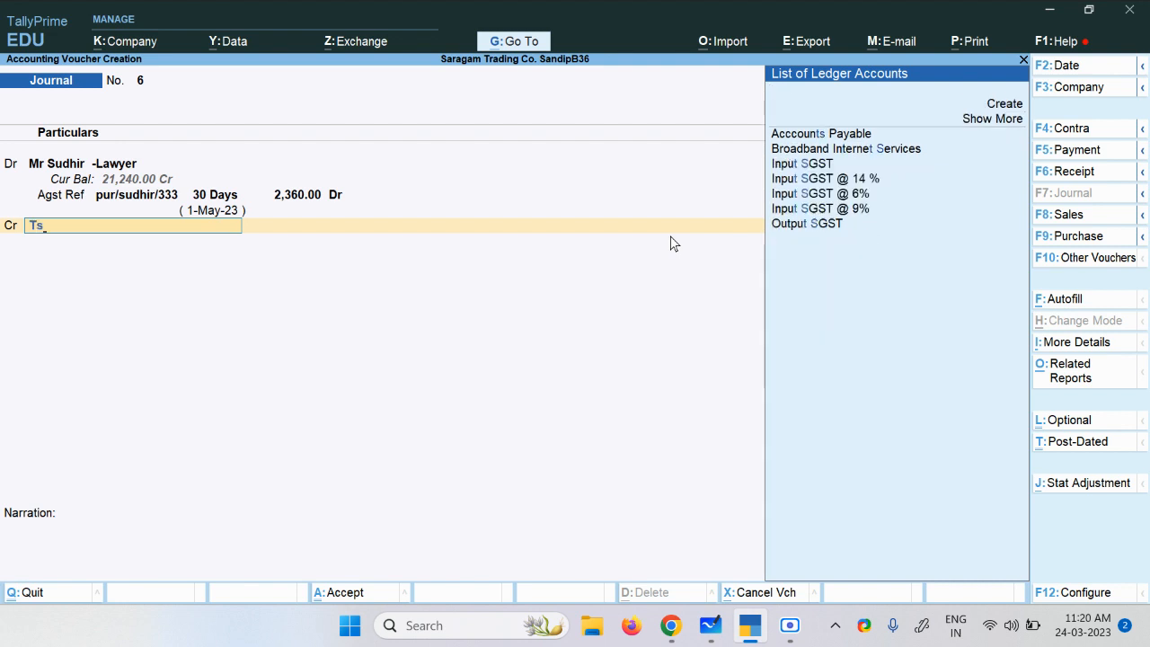
key(BackSpace)
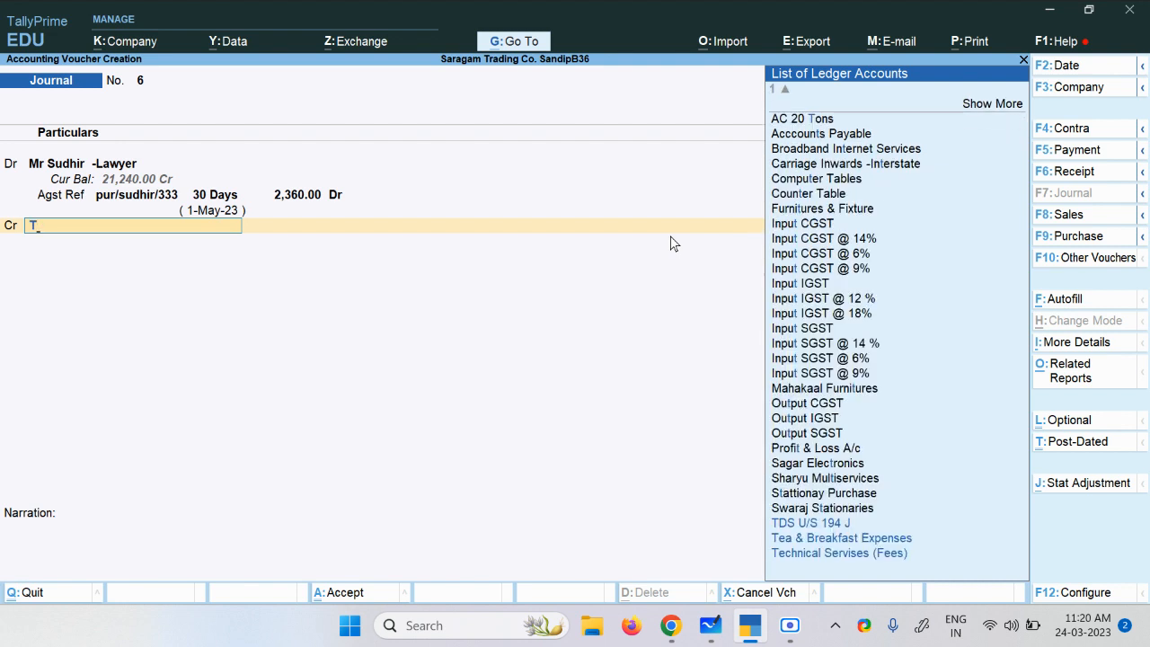
key(Up)
key(Up)
key(Up)
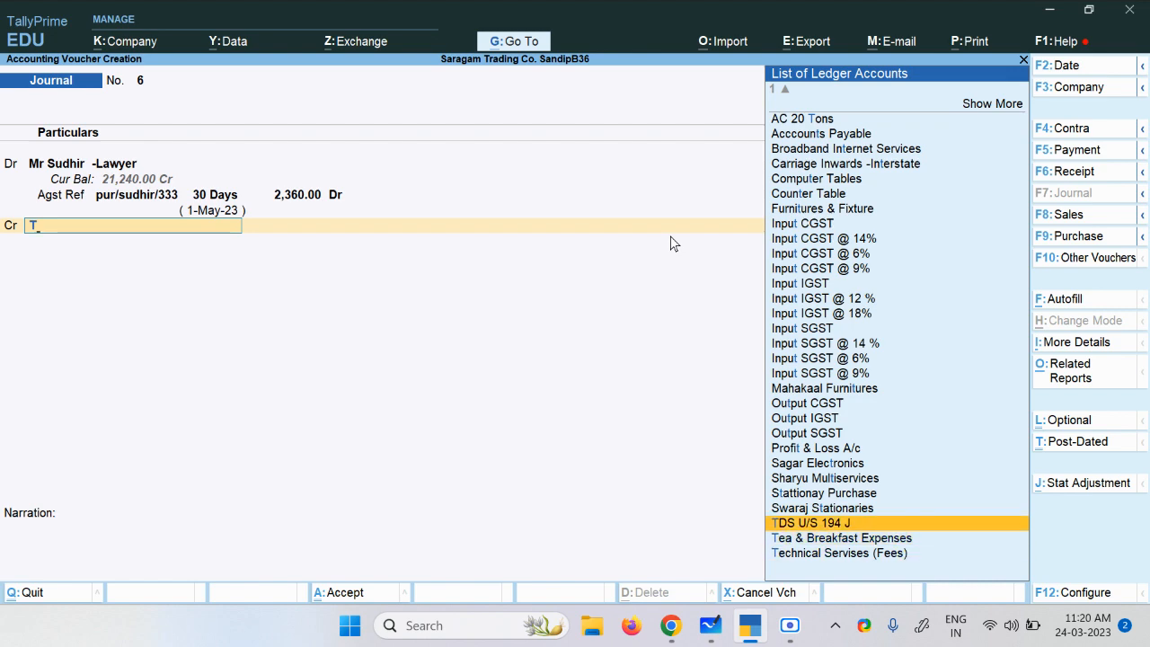
key(Return)
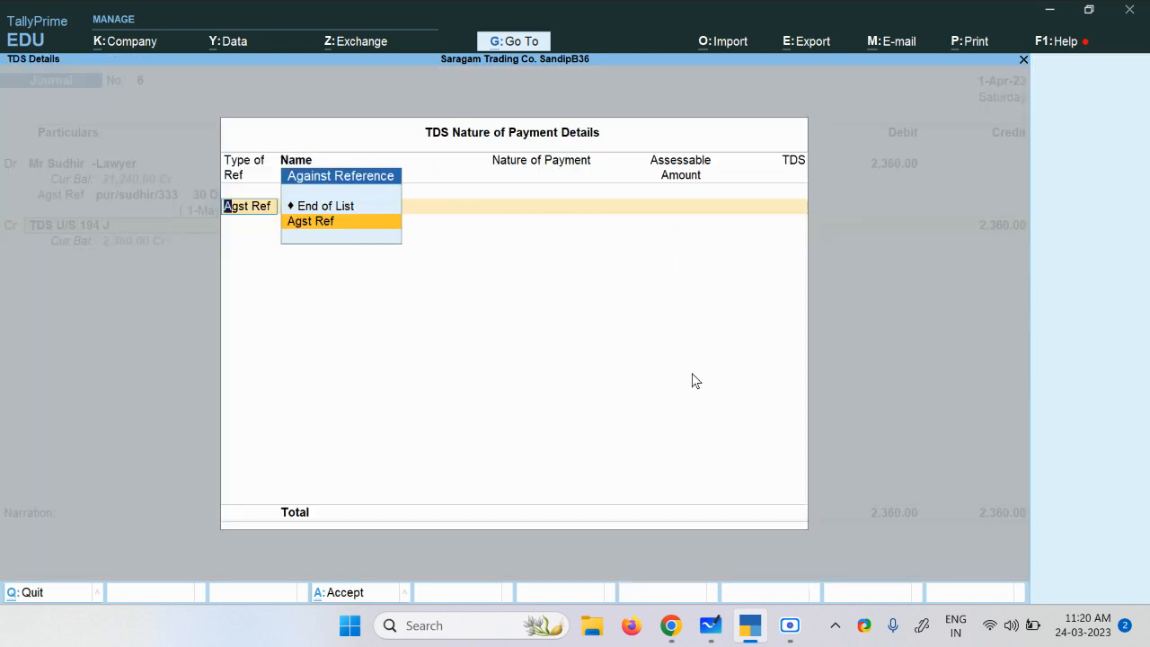
key(Escape)
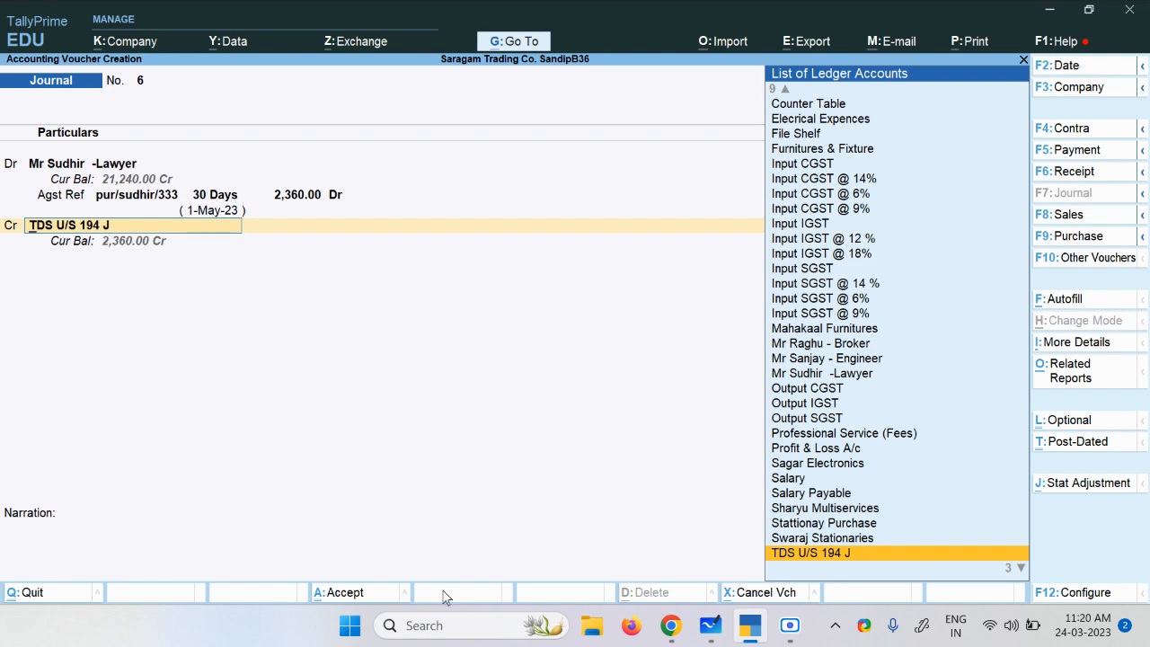
Switch to Microsoft Whiteboard and examine the section for Fees for Professional Services in the nature of payment chart.
click(710, 625)
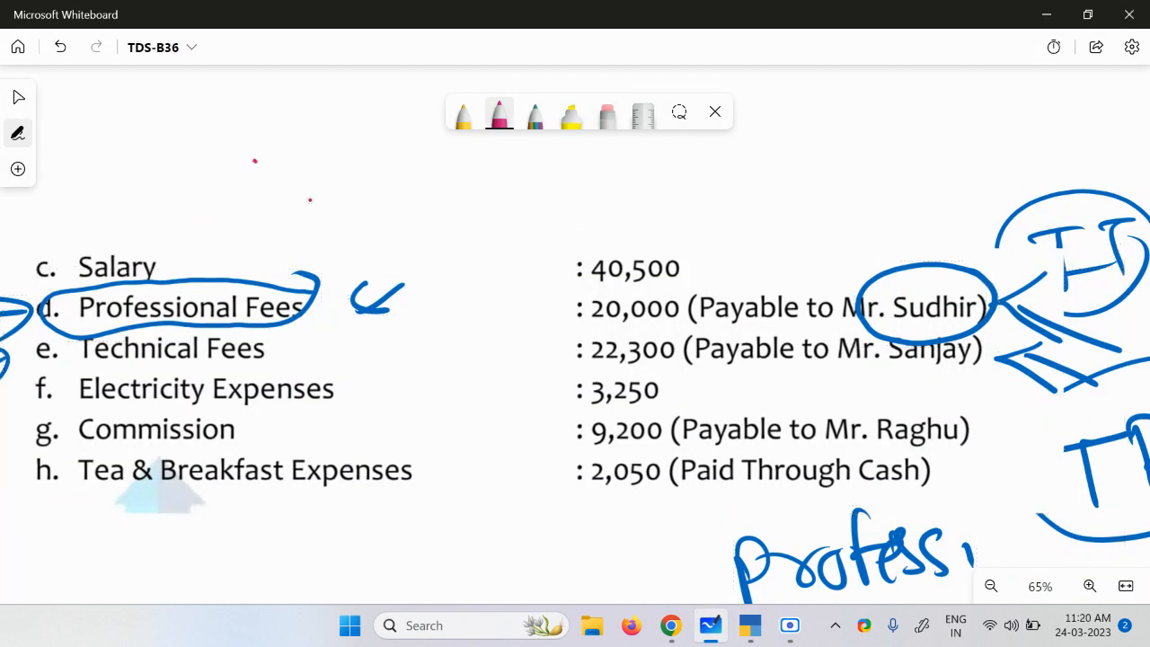
drag(255, 160, 588, 339)
scroll(468, 306, down, 4)
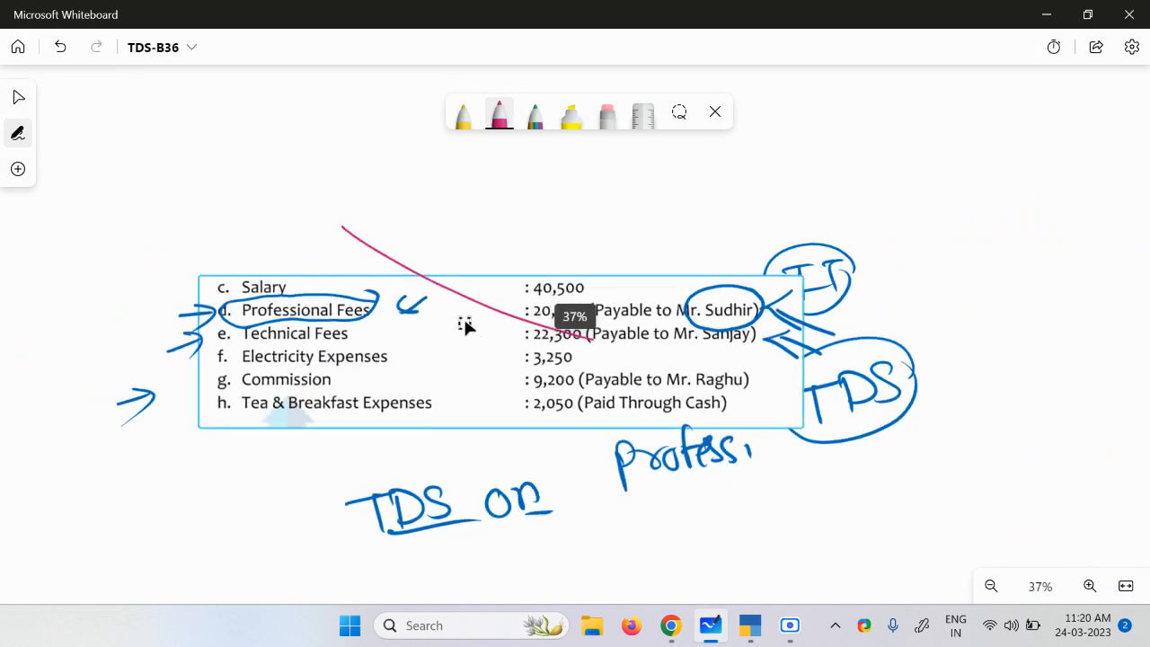
scroll(464, 317, down, 5)
drag(257, 268, 845, 383)
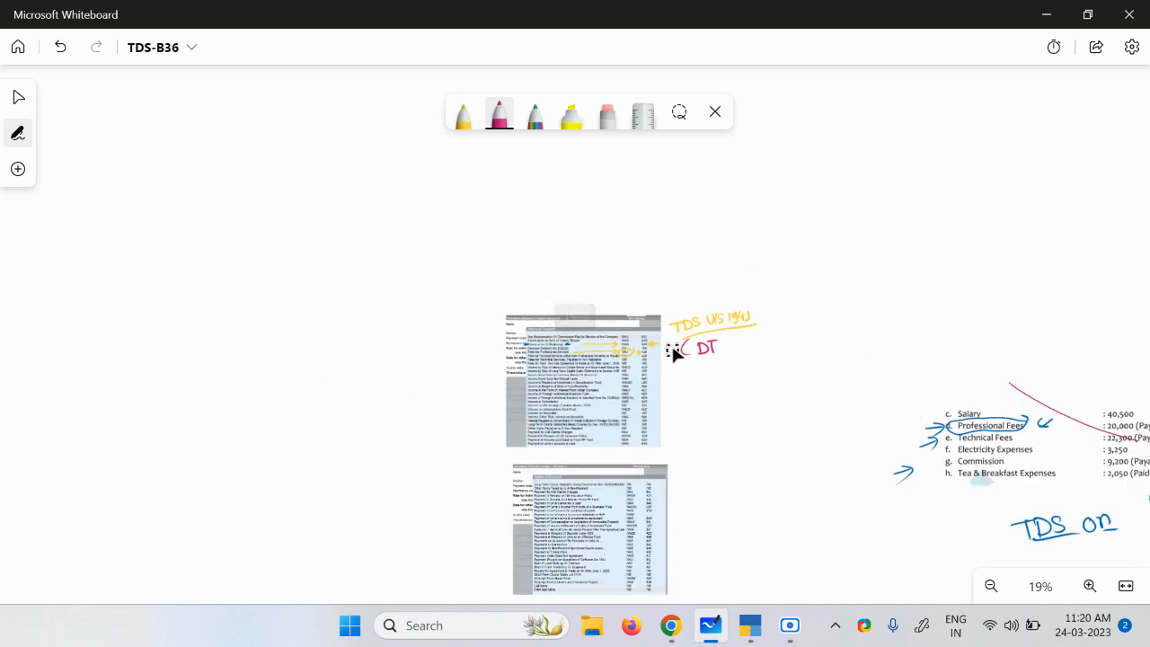
scroll(674, 349, up, 8)
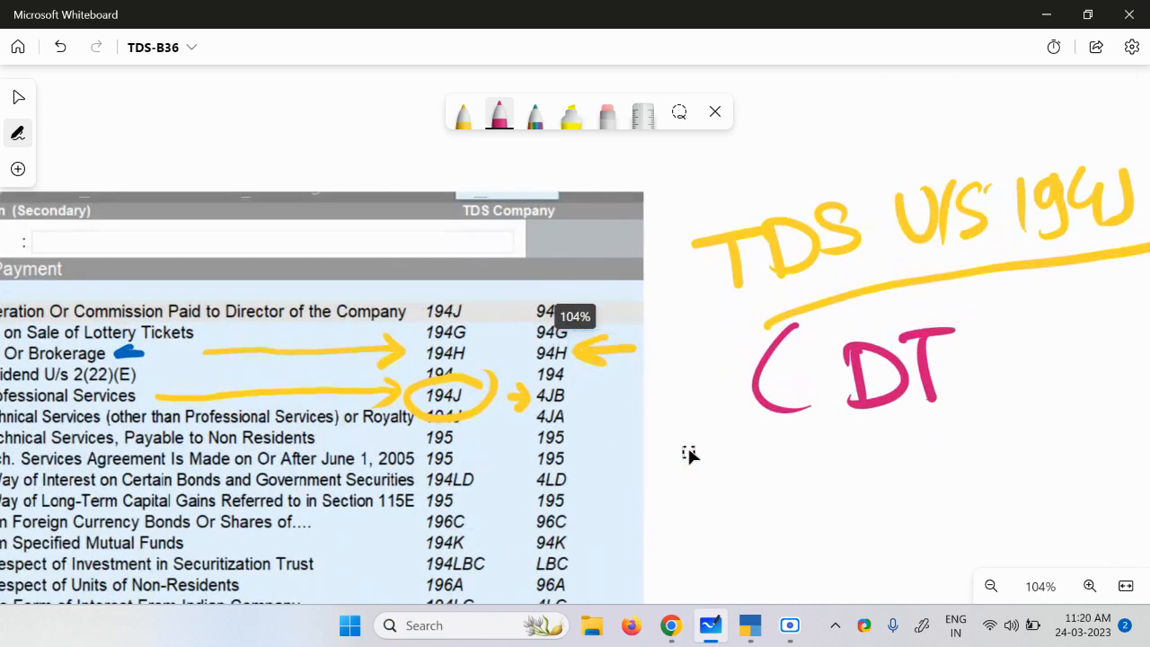
mouse_move(698, 480)
mouse_down()
mouse_move(812, 411)
mouse_move(926, 395)
mouse_up()
scroll(735, 446, up, 2)
drag(194, 341, 308, 309)
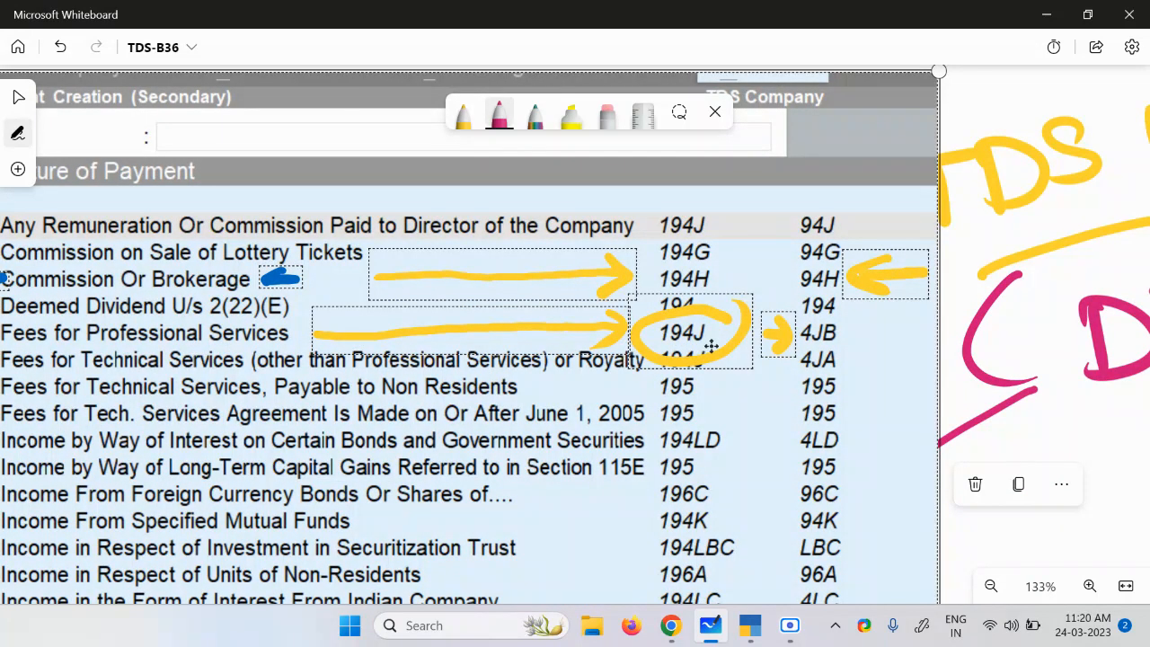
Switch back to TallyPrime, open the TDS U/S 194 J ledger for alteration and set its nature of payment to Any.
click(750, 625)
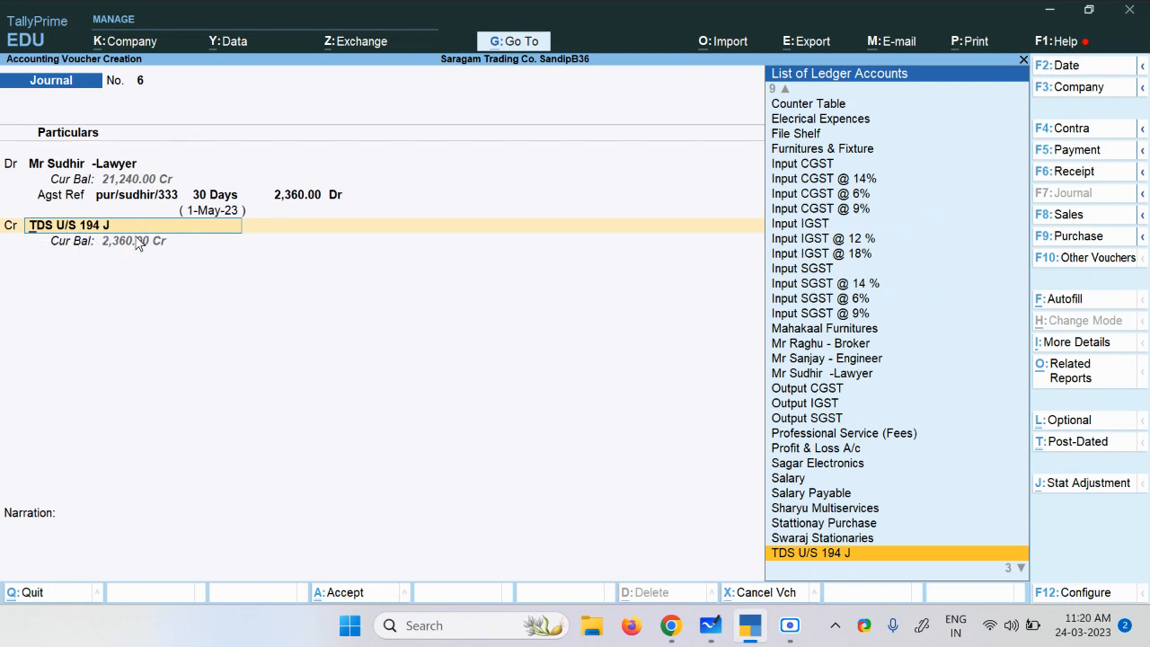
key(ctrl+Return)
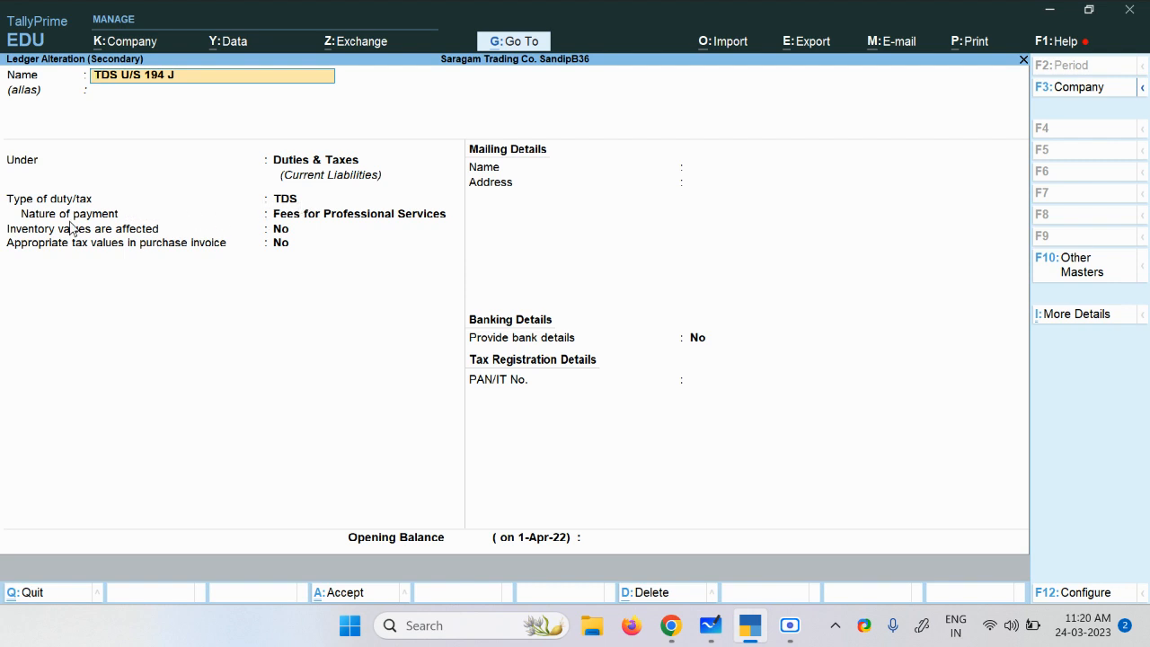
click(399, 219)
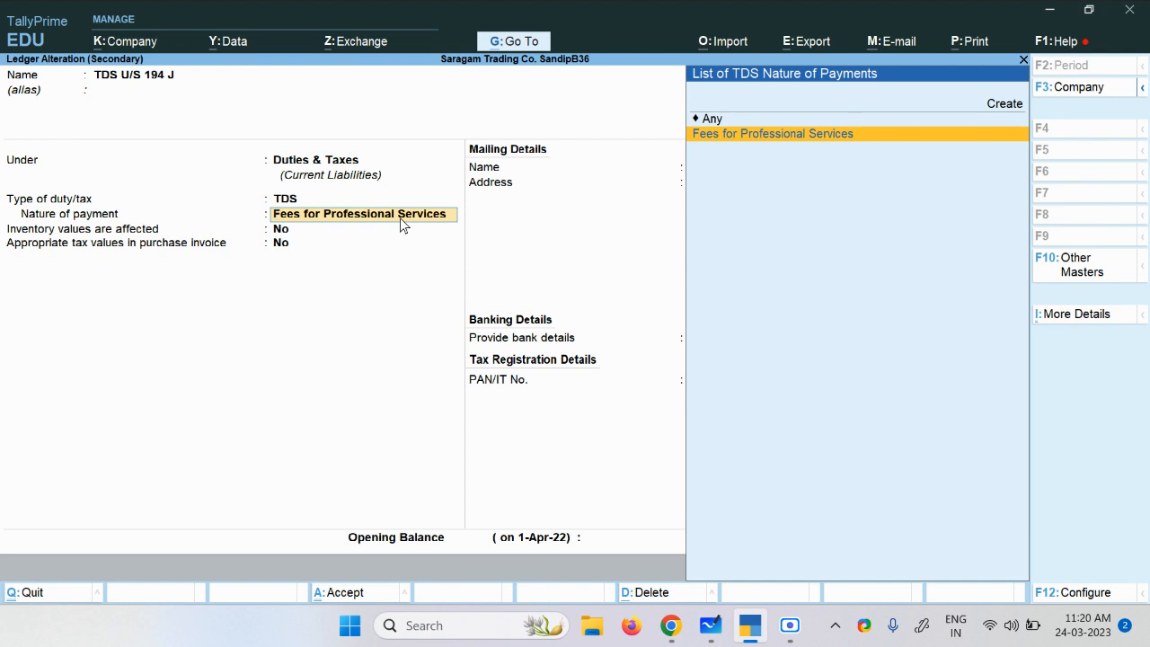
key(Up)
key(Return)
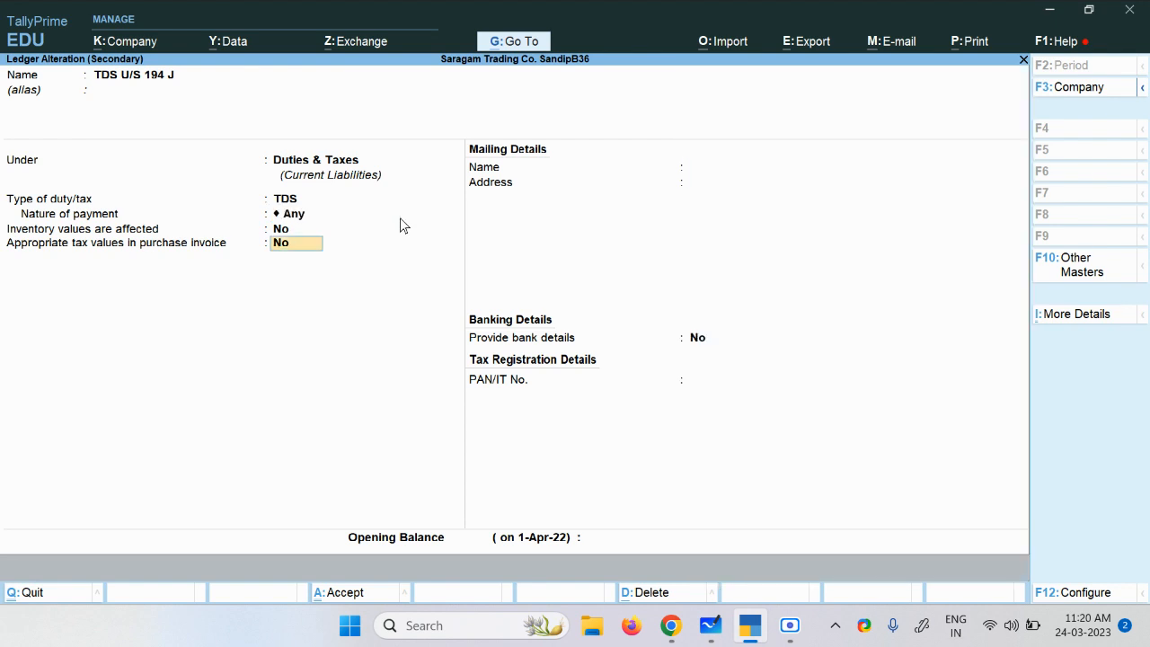
Set the TDS ledger's nature of payment back to Fees for Professional Services and save the ledger.
click(400, 219)
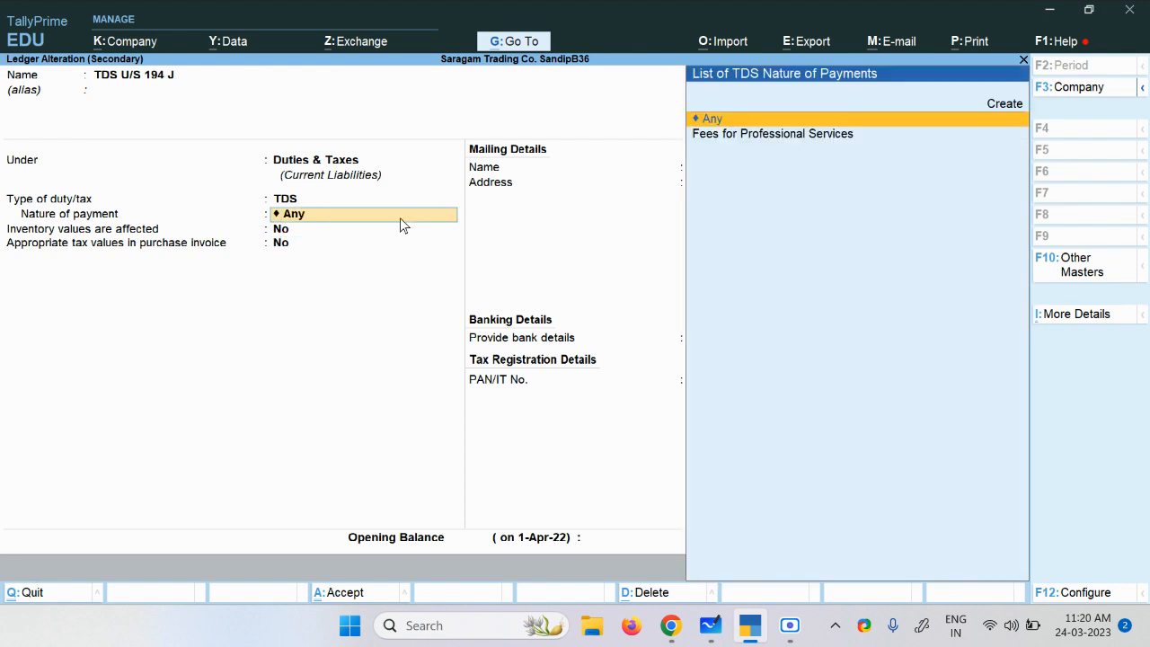
key(Down)
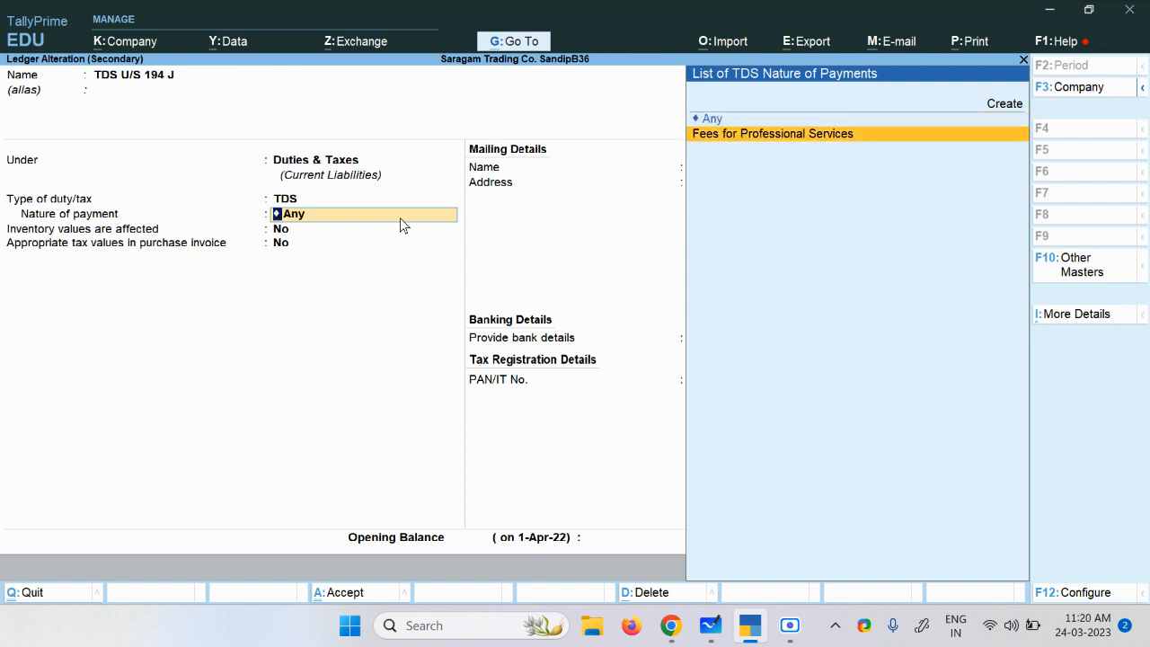
key(Return)
key(Return)
key(Return)
key(Return)
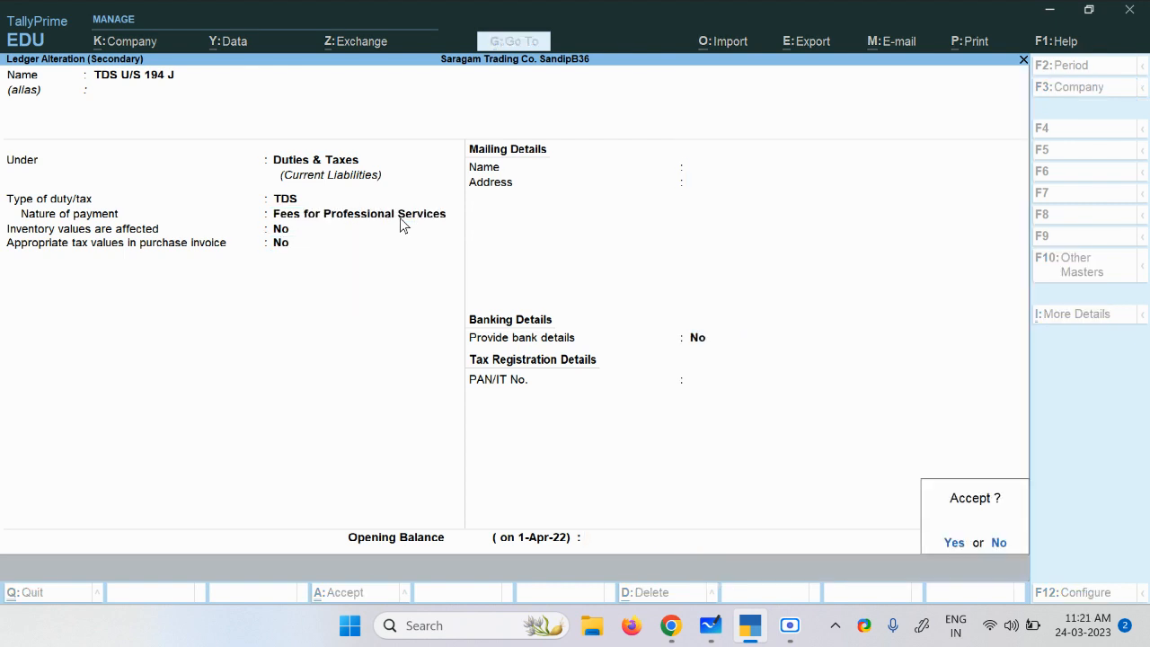
key(Return)
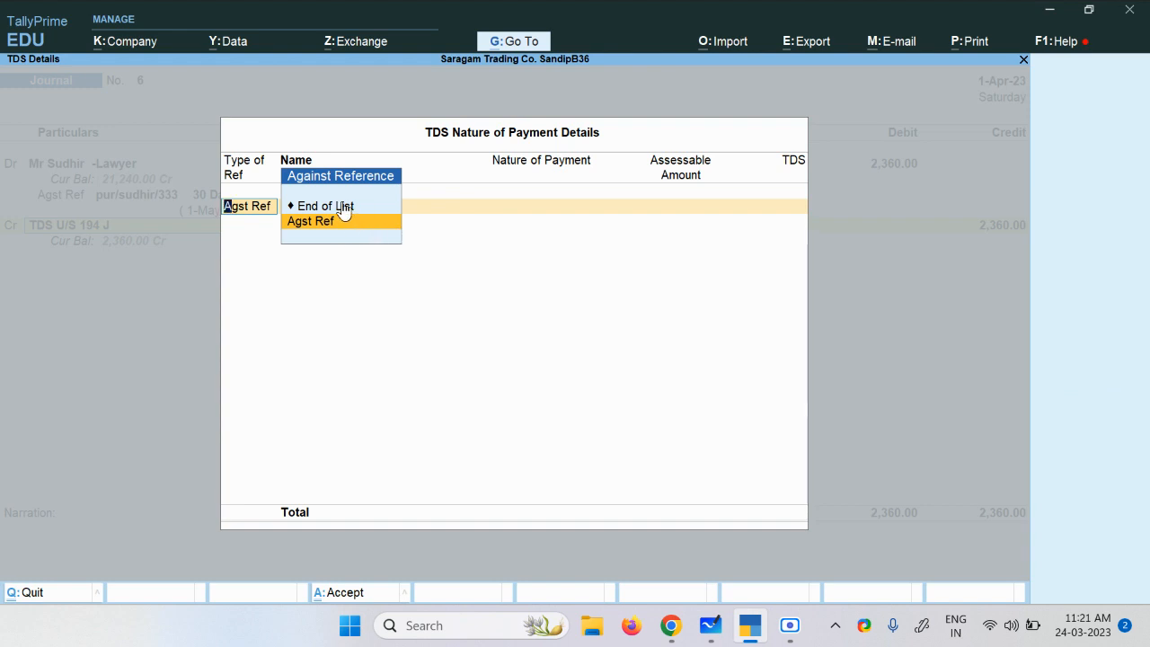
End the TDS details without a reference and accept the 2,360 credit to TDS U/S 194 J.
key(Up)
key(Return)
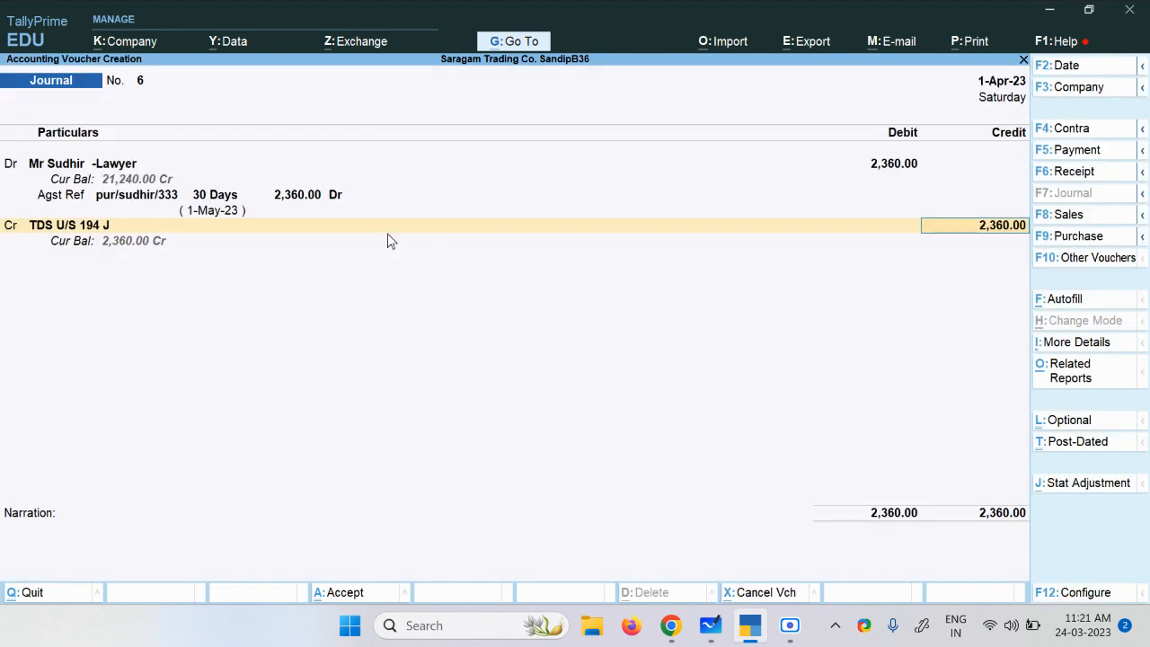
key(Return)
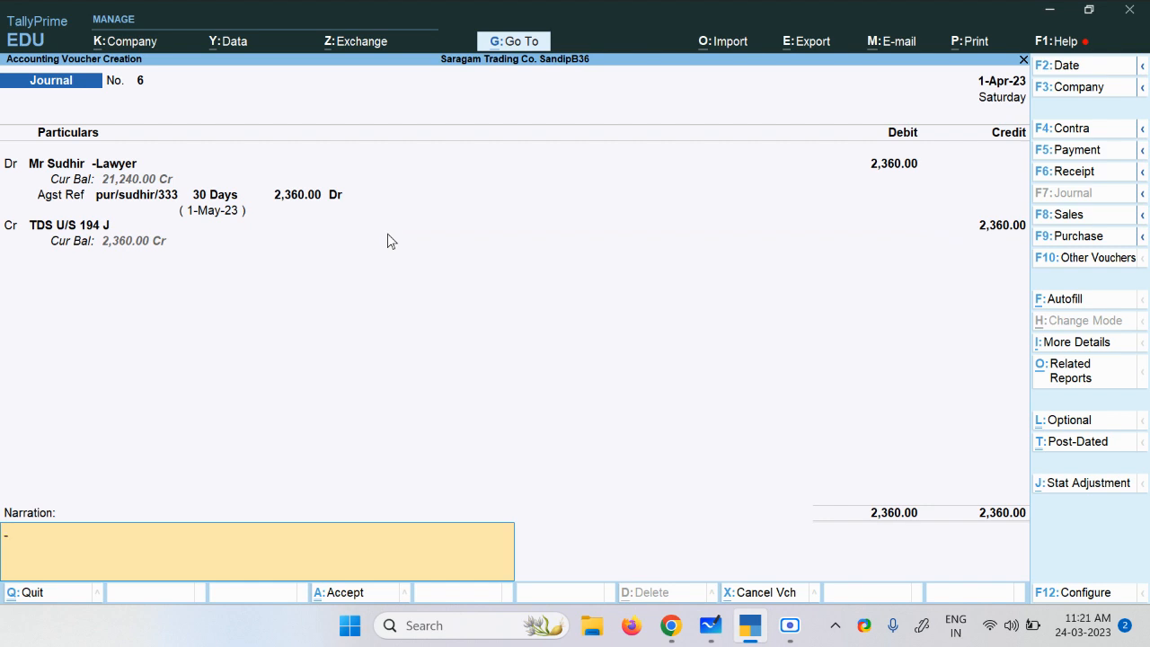
Enter the narration "tds deducted" and save the journal voucher.
text(p)
key(BackSpace)
text(tds deducted)
key(Return)
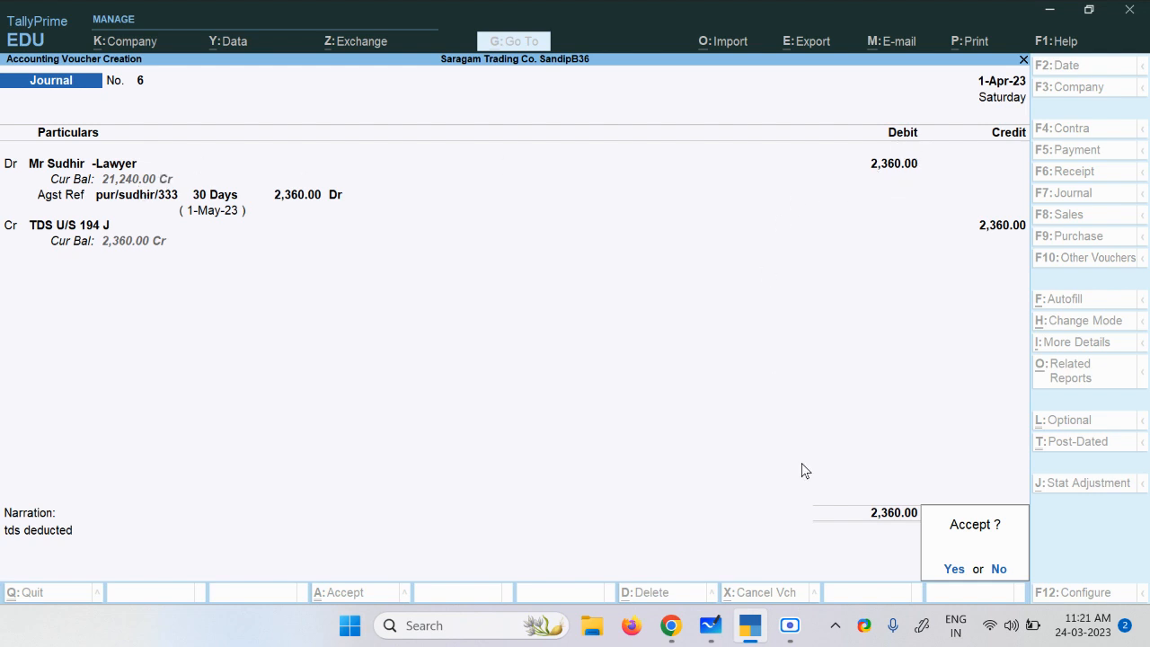
key(y)
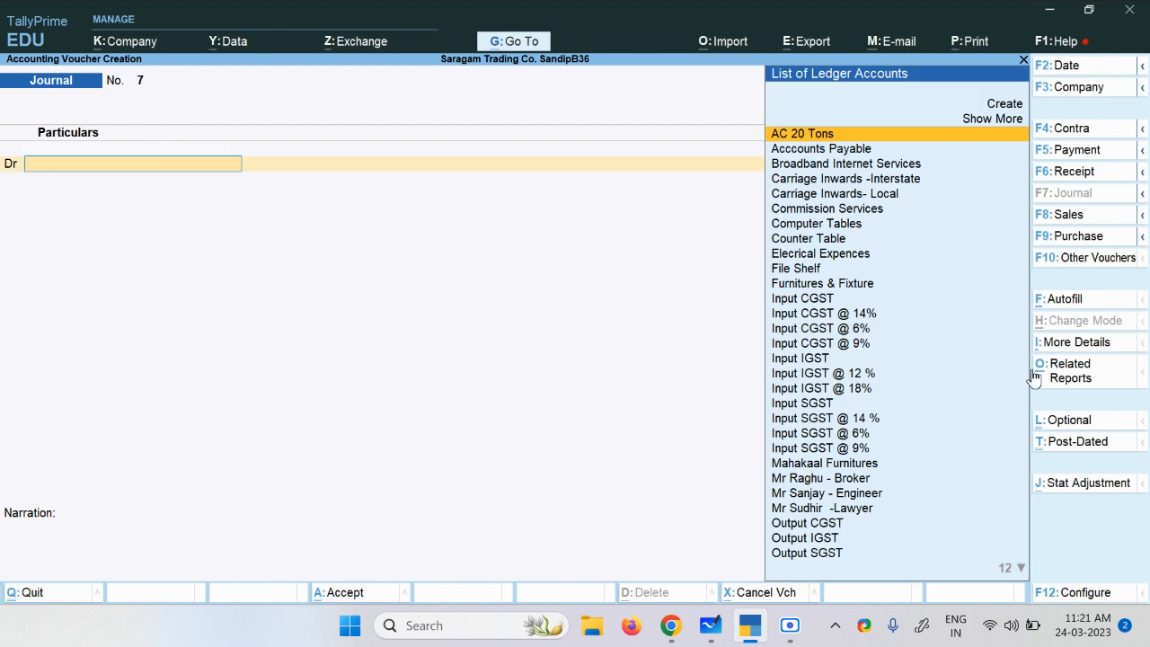
Start a payment voucher and debit the lawyer's ledger account.
click(1093, 152)
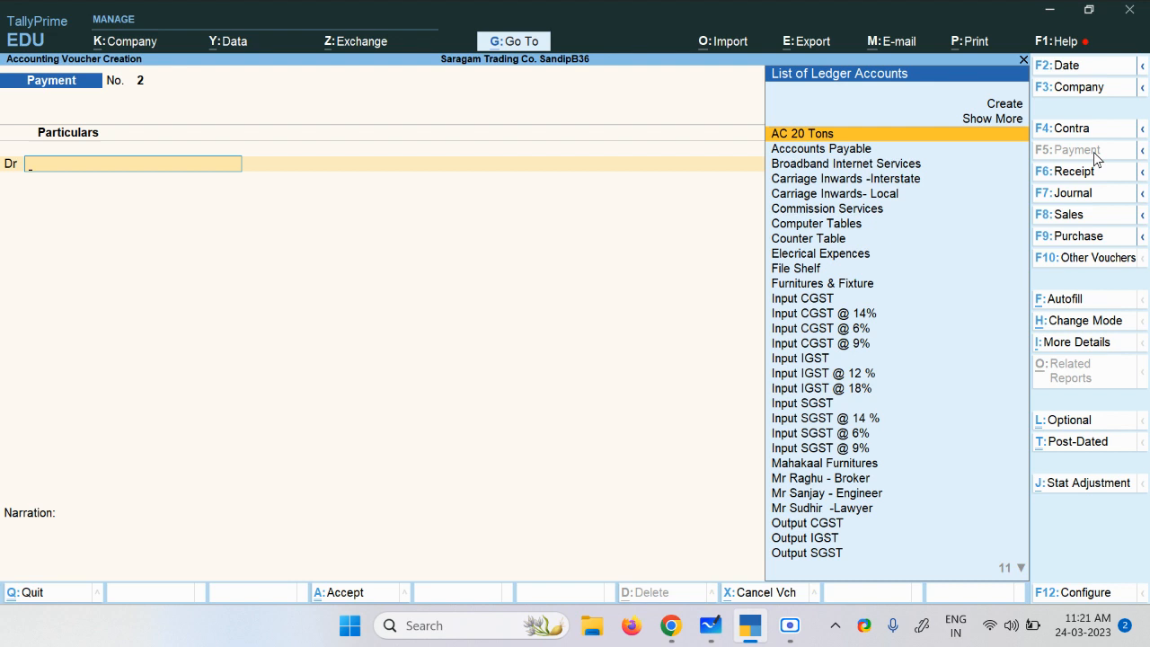
text(Mr)
key(Down)
key(Down)
key(Down)
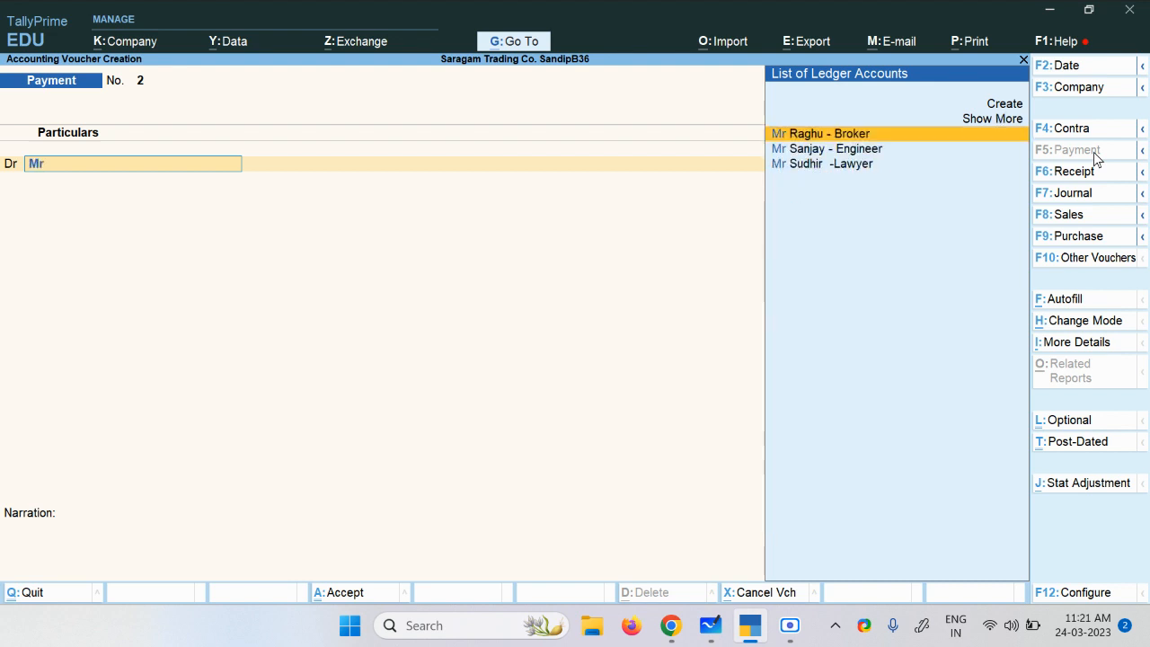
key(Return)
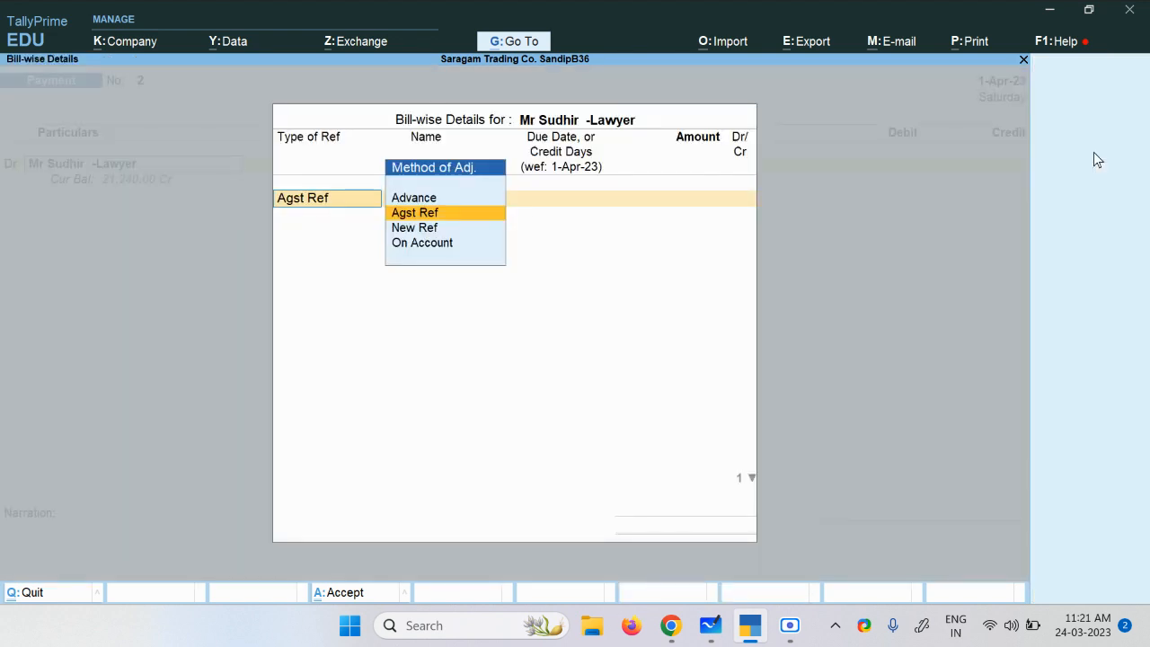
Adjust the payment against the lawyer's pending bill ending in 333 for the full 21,240 debit.
key(Return)
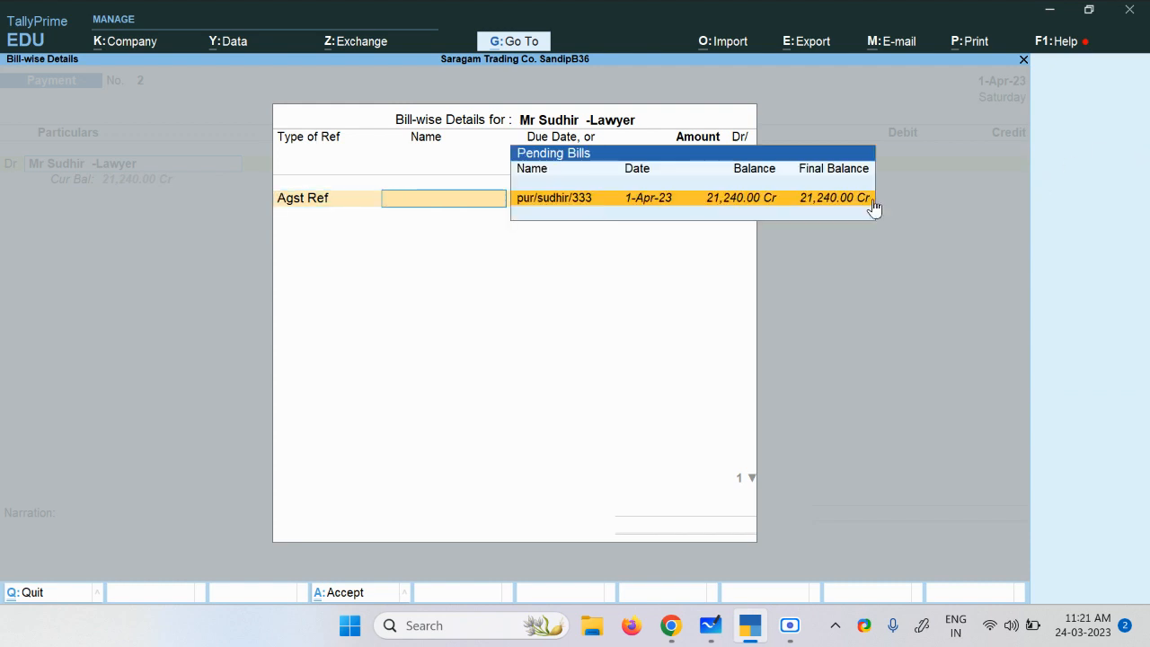
click(731, 206)
key(Return)
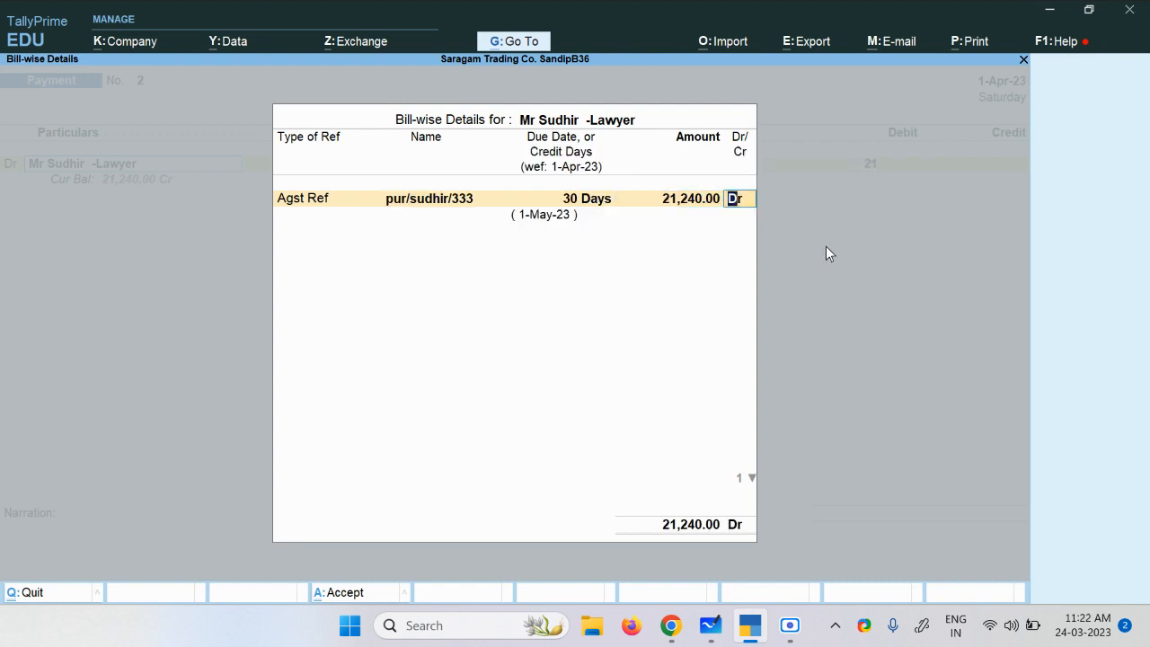
key(Return)
key(Return)
key(Return)
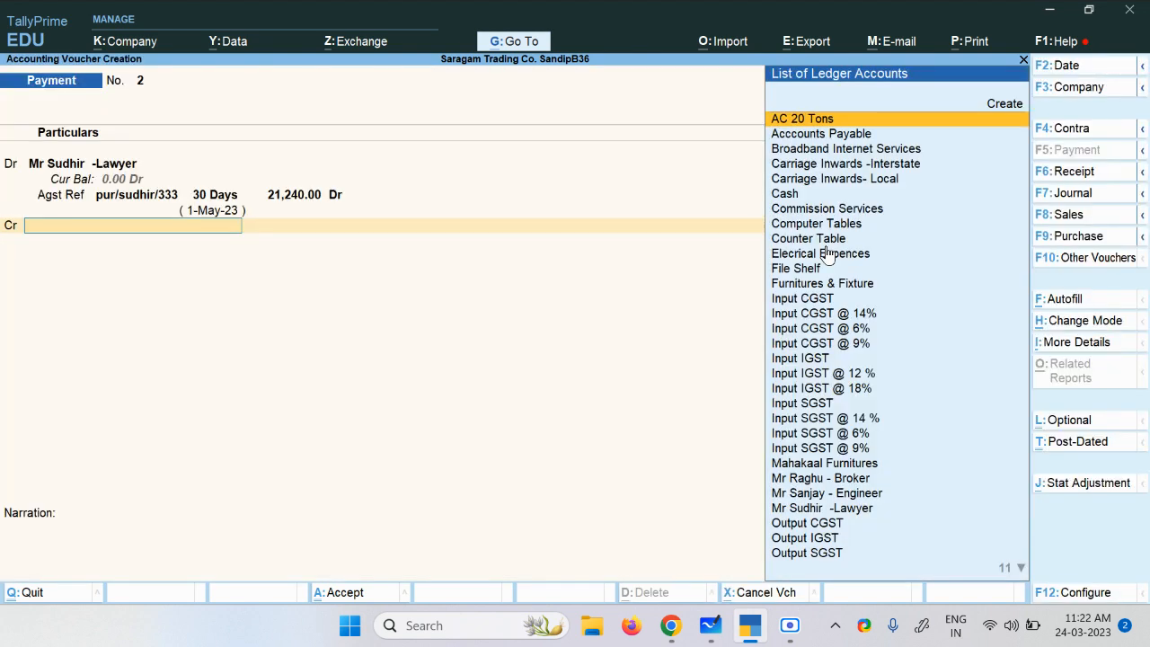
Credit Cash with 21,240 and save the payment voucher without a narration.
text(C)
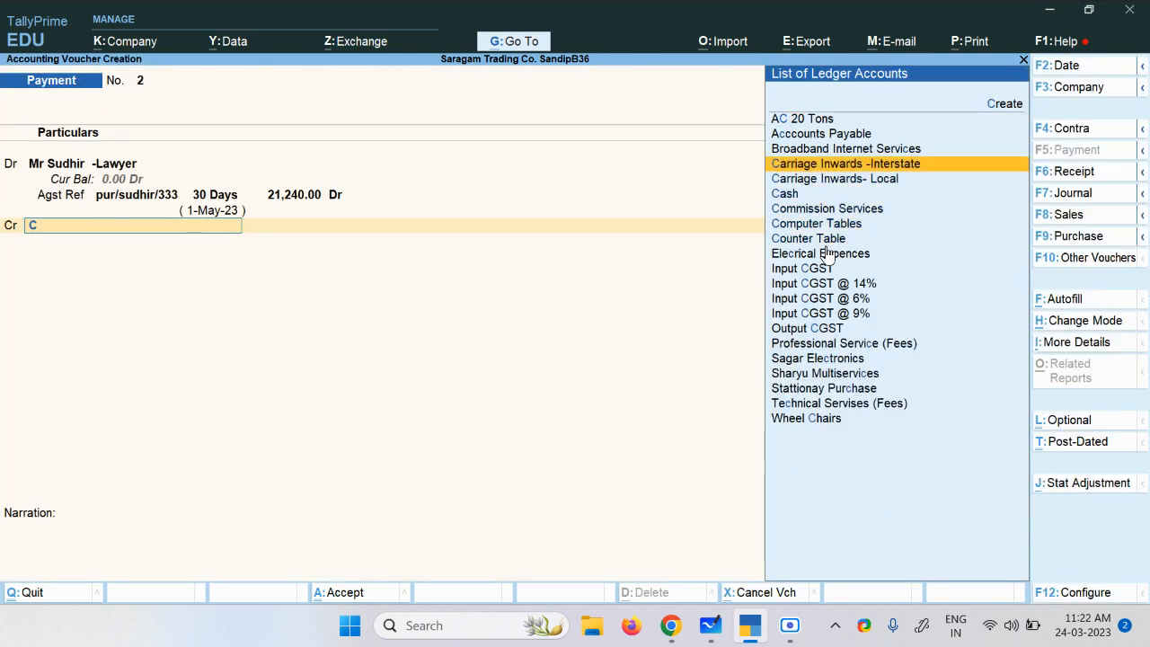
key(Down)
key(Down)
key(Return)
key(Return)
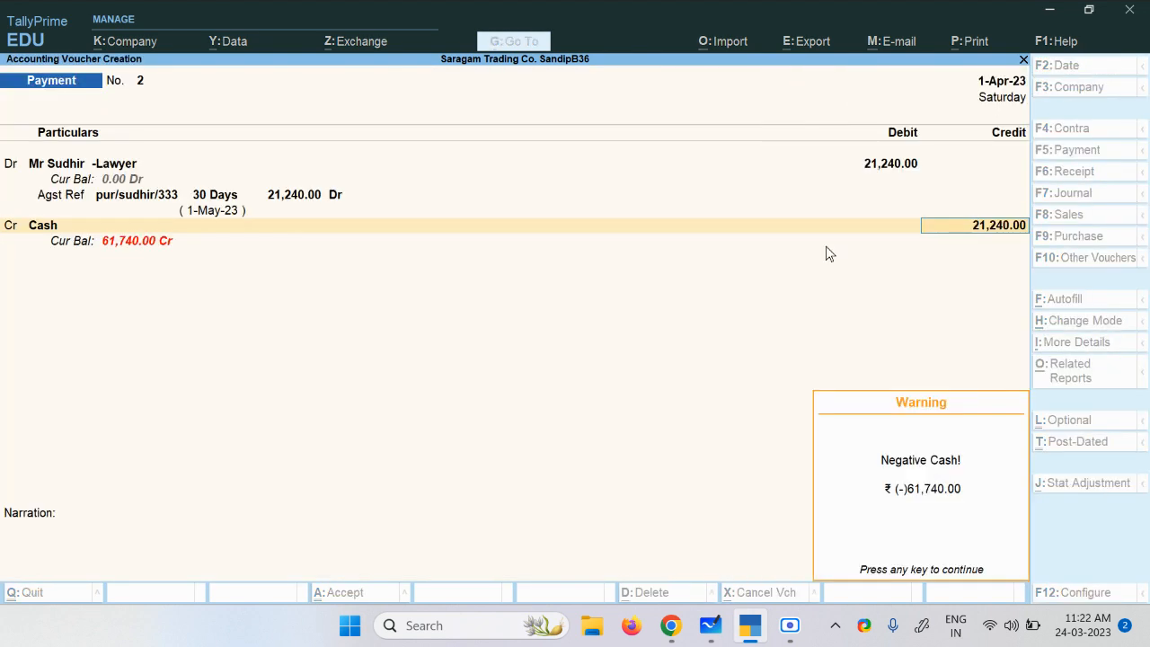
key(Return)
key(Return)
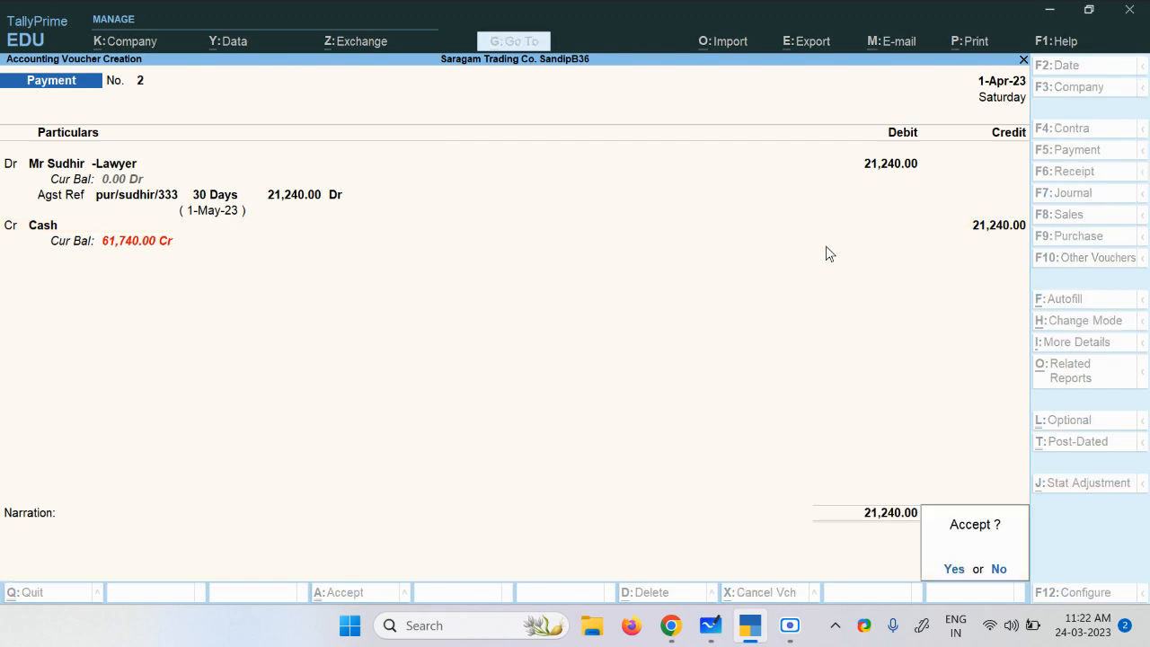
key(Return)
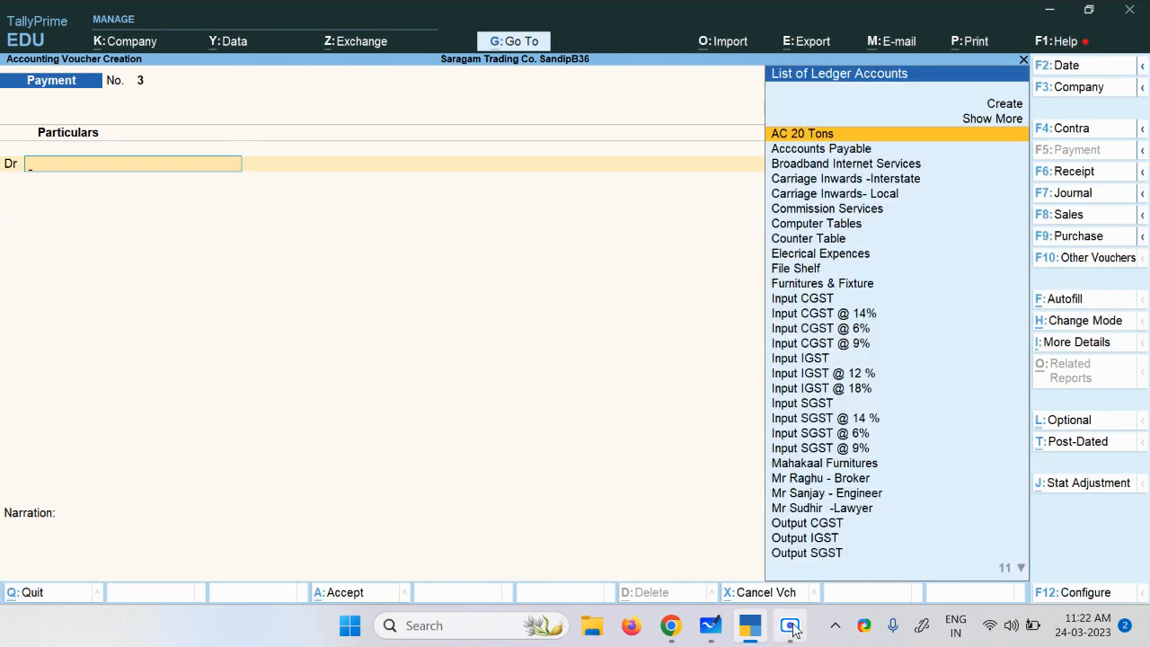
click(813, 584)
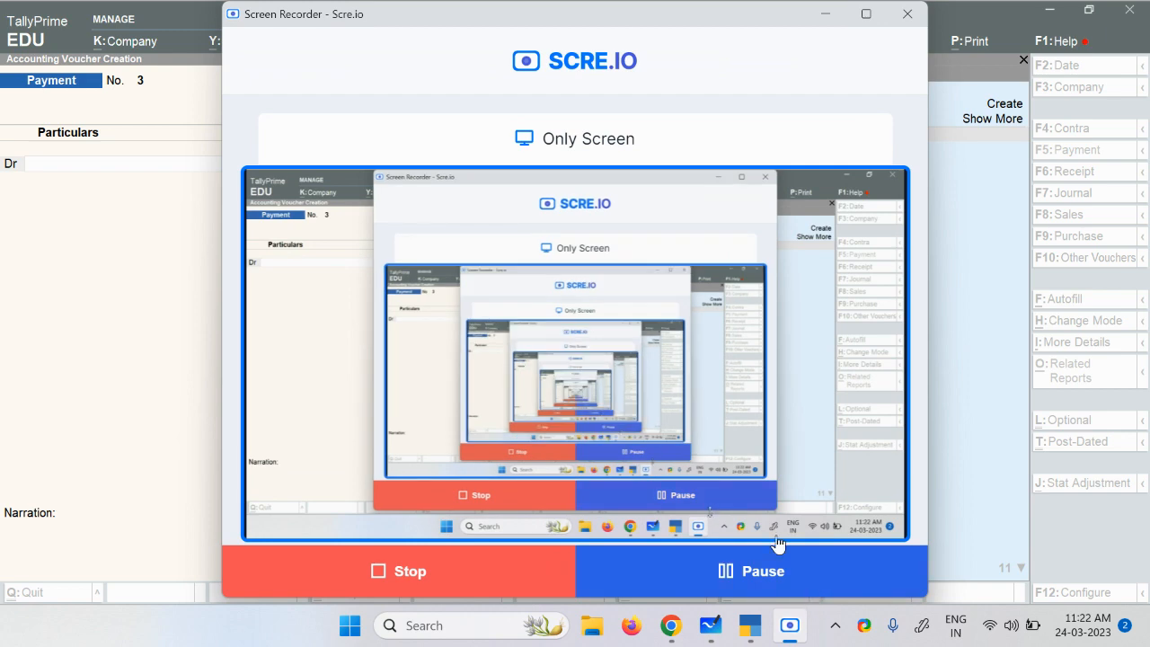
click(787, 623)
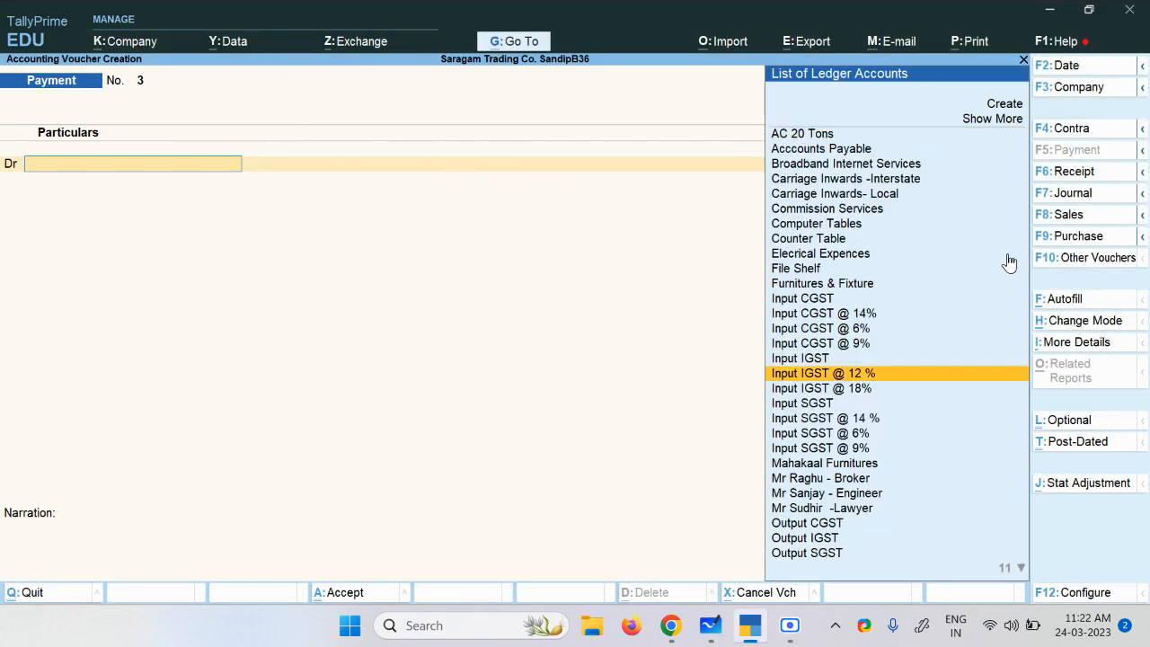
Start a purchase voucher with the engineer's supplier invoice number ending in 334, dated 1-Apr-23, and choose the engineer as party account.
click(1067, 233)
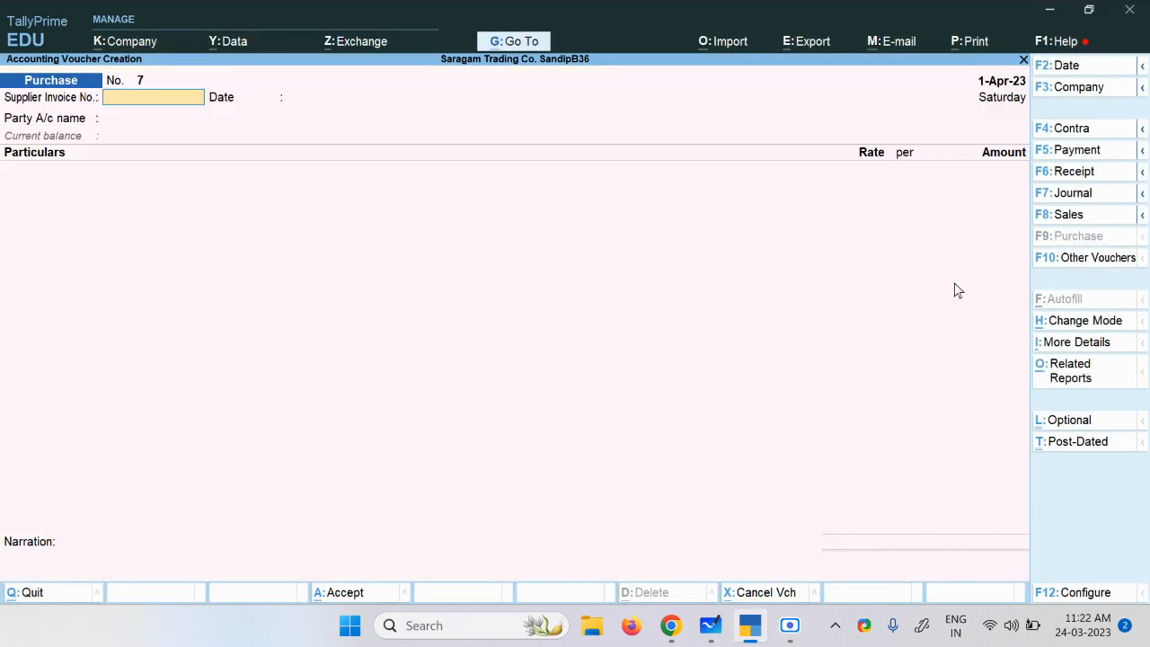
text(pur/sanjay/33)
key(Return)
key(Return)
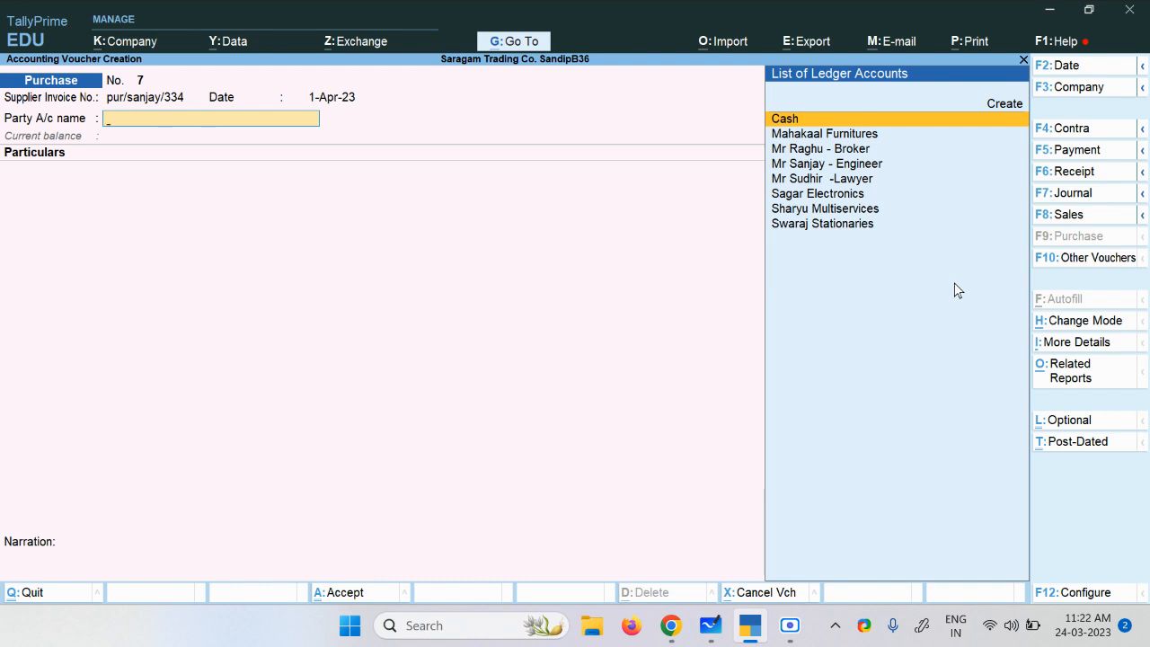
key(Down)
key(Down)
key(Down)
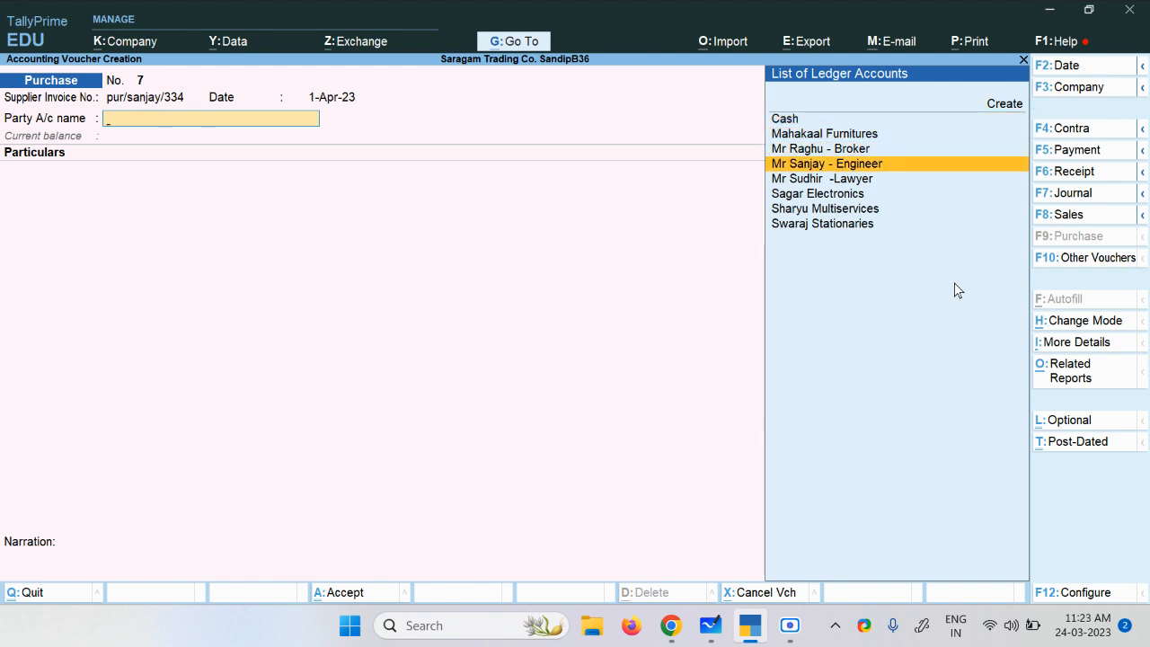
key(Return)
Open the engineer's party ledger from the voucher to review its statutory and tax registration details, and accept it.
key(BackSpace)
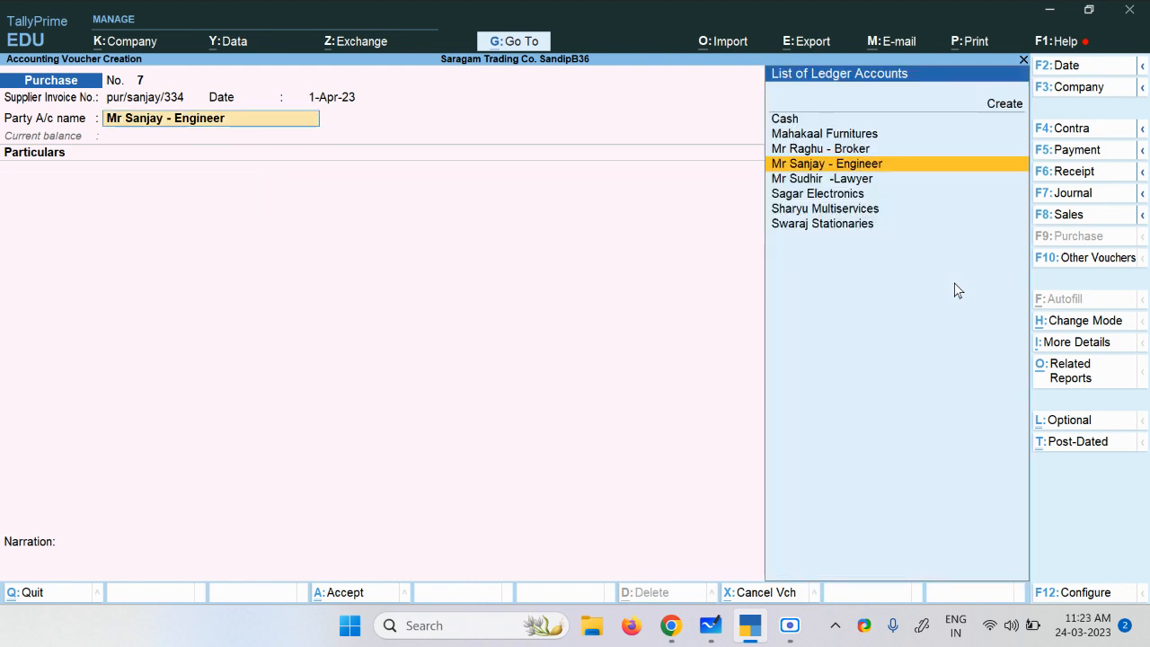
key(ctrl+Return)
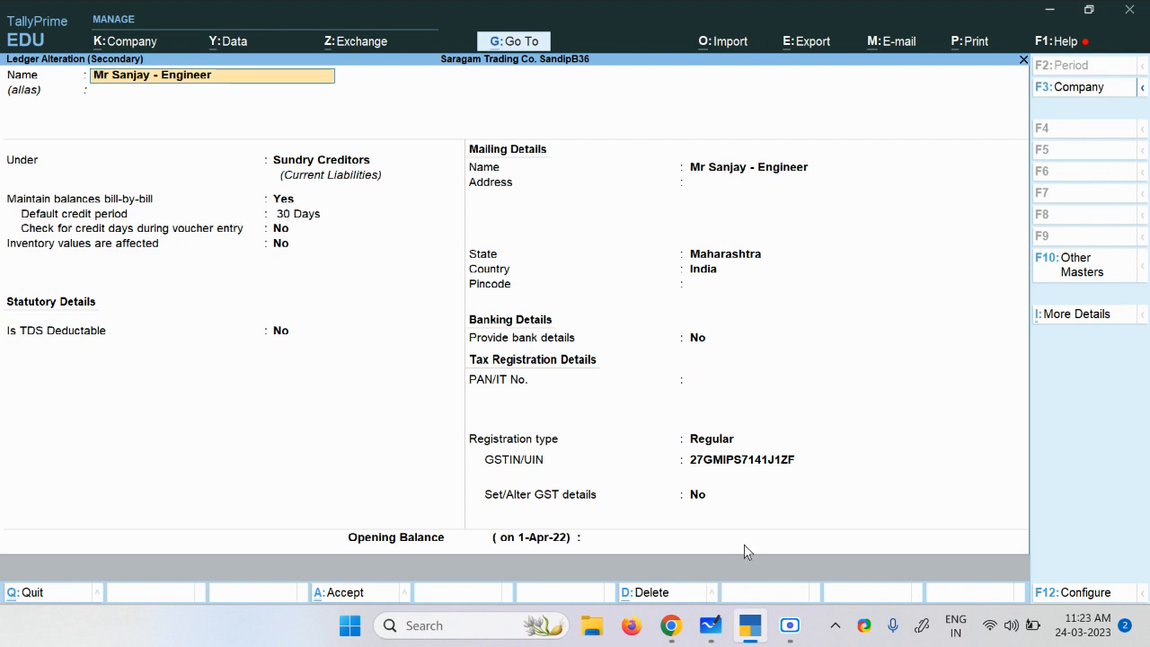
key(ctrl+a)
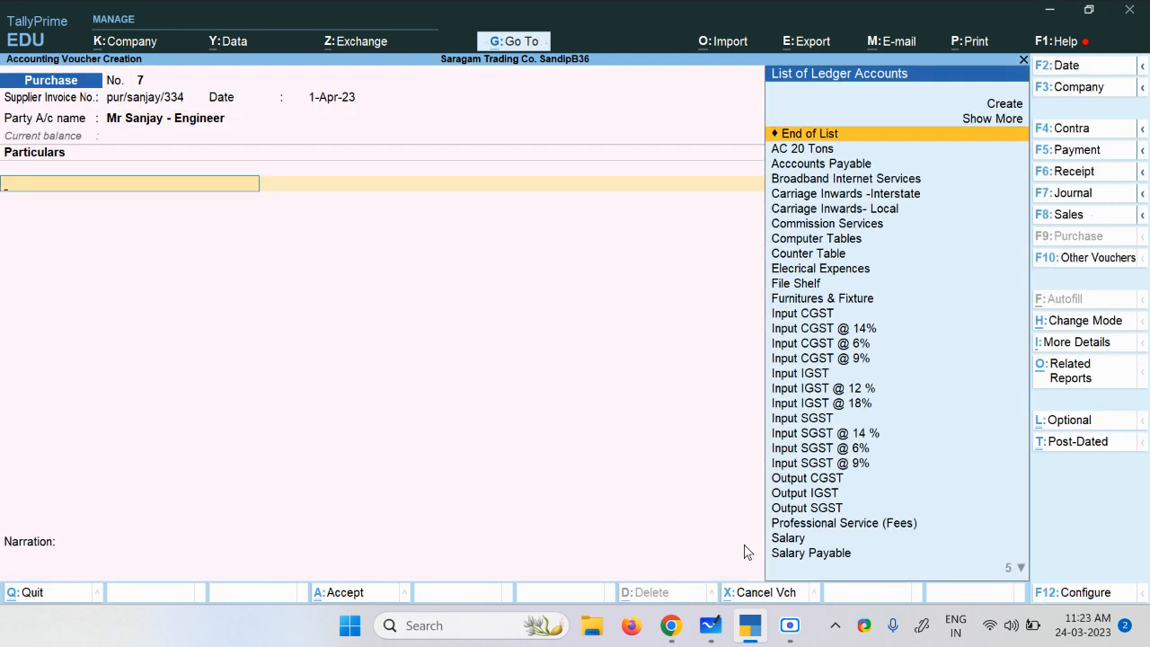
Choose the Technical Servises (Fees) ledger as the first particulars line of the purchase voucher.
key(Down)
key(Down)
key(Down)
key(Down)
key(Down)
key(Down)
key(Down)
key(Down)
key(Down)
key(Down)
key(Down)
key(Down)
key(Down)
key(Down)
key(Down)
key(Down)
key(Down)
key(Down)
key(Down)
key(Down)
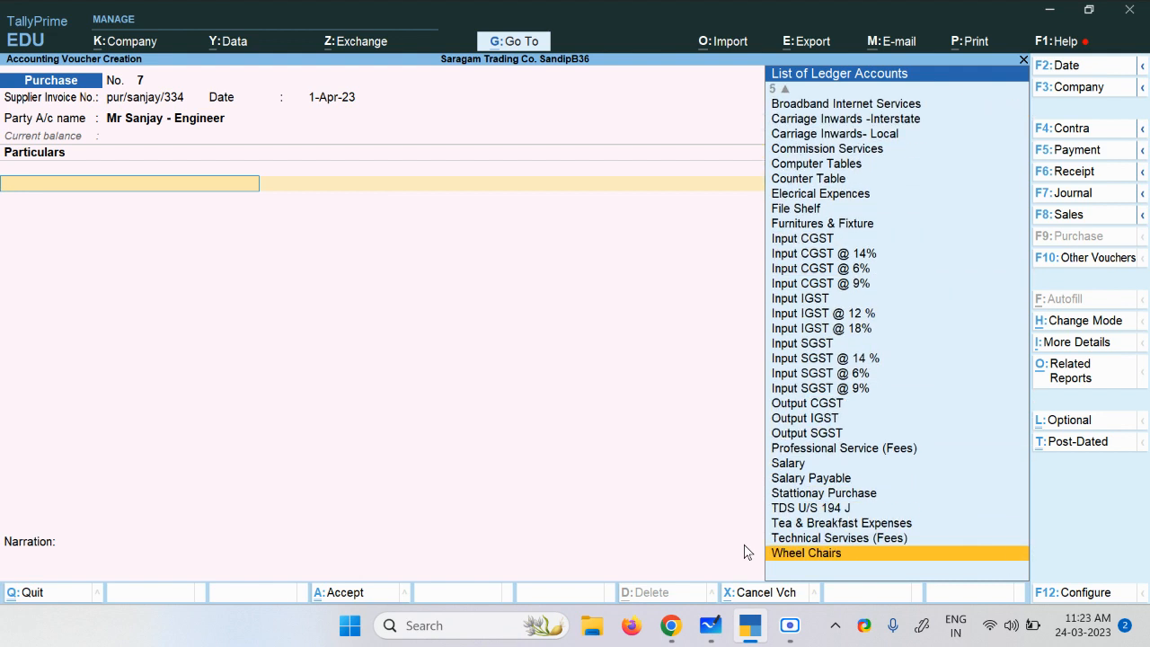
key(Up)
key(Return)
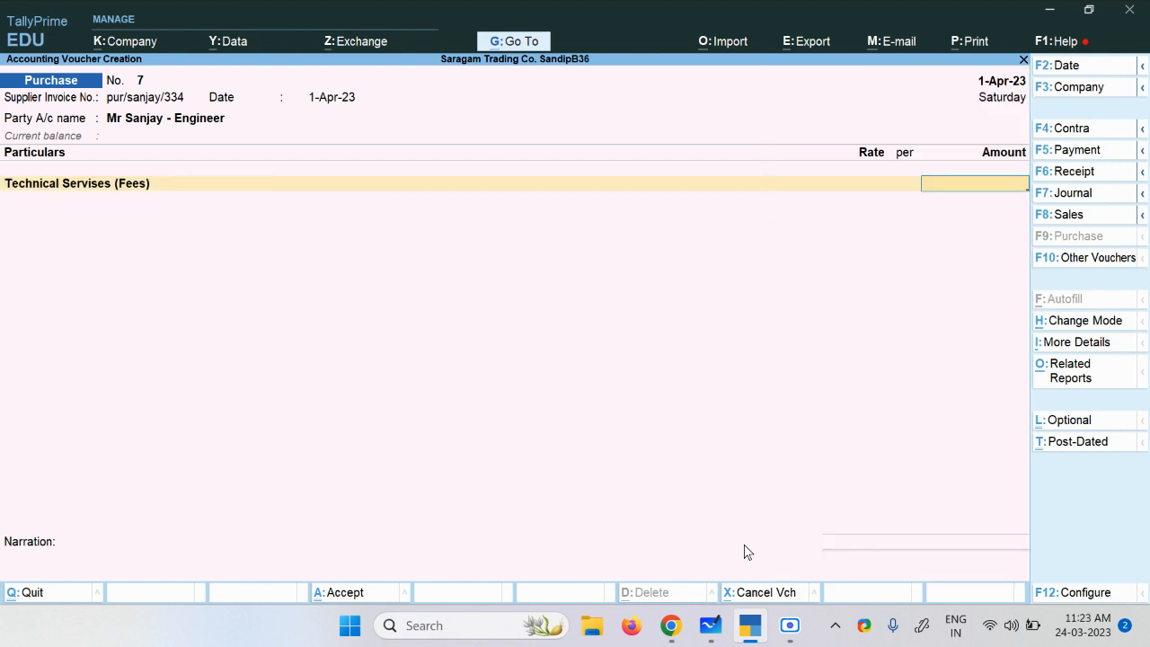
Switch to Microsoft Whiteboard, find the expense list and underline the Technical Fees entry to look up its amount.
click(721, 636)
scroll(736, 492, down, 5)
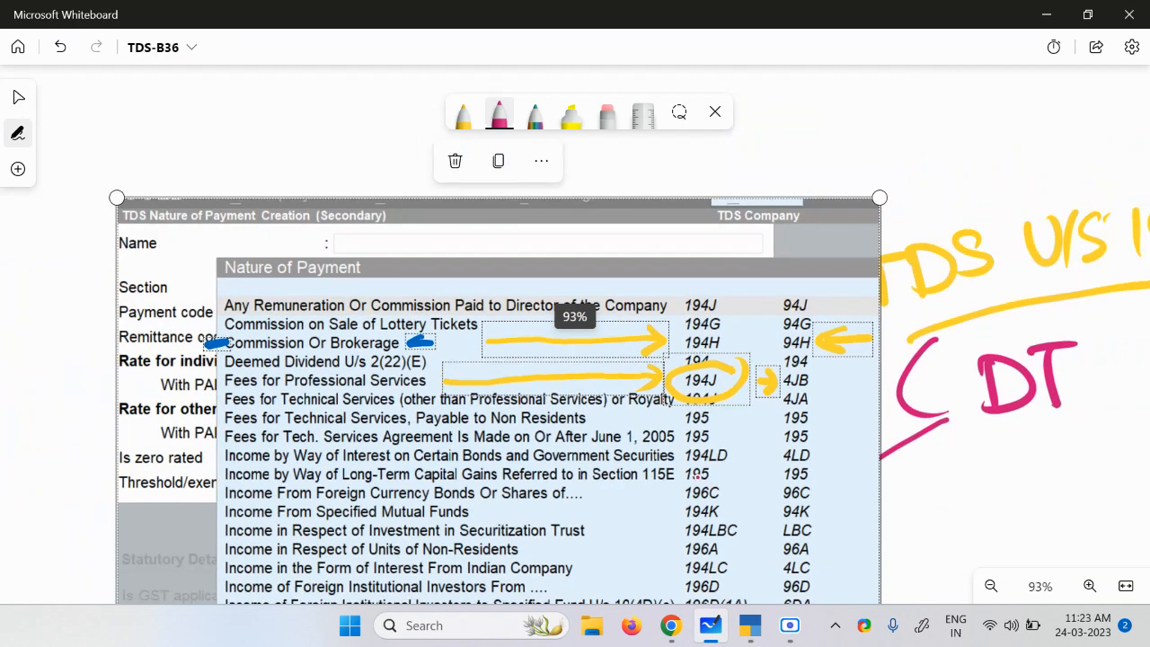
drag(1059, 507, 746, 242)
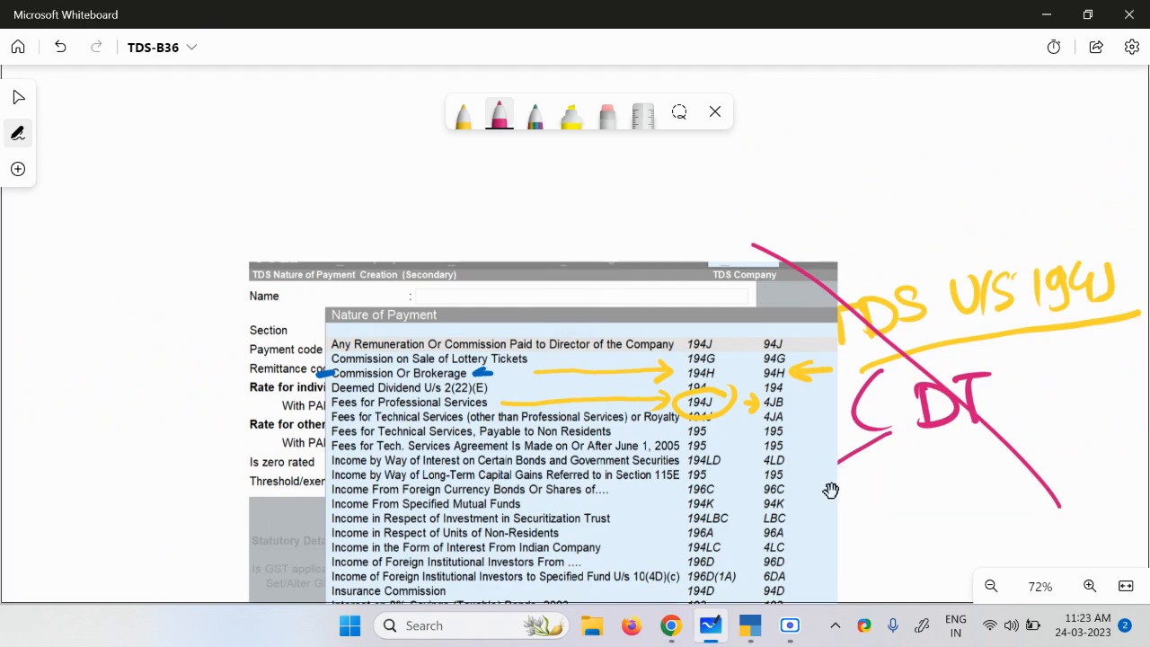
drag(832, 491, 456, 182)
drag(744, 435, 831, 176)
scroll(668, 382, down, 5)
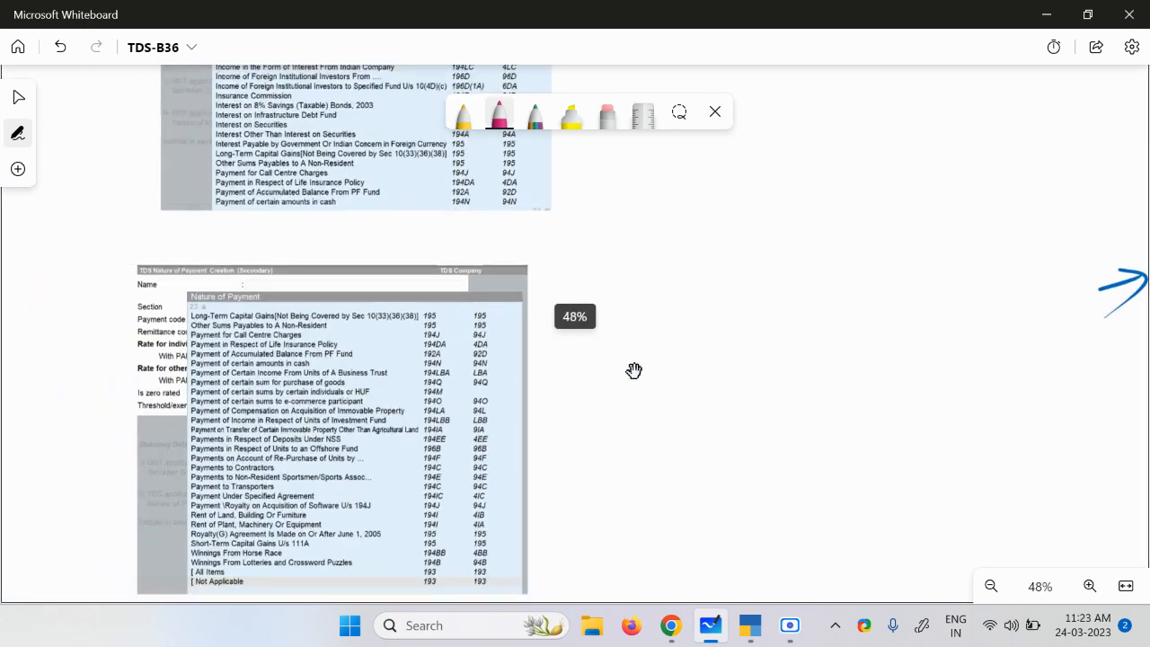
mouse_move(986, 429)
mouse_down()
mouse_move(616, 398)
mouse_move(854, 335)
mouse_up()
drag(854, 335, 563, 405)
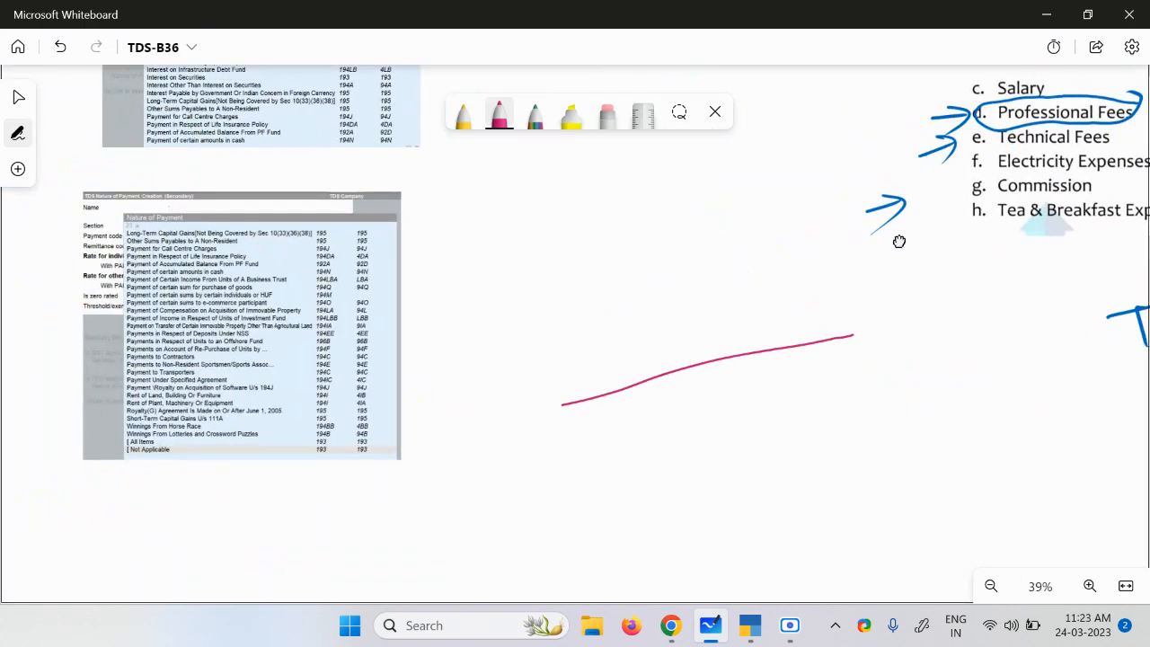
drag(903, 240, 294, 366)
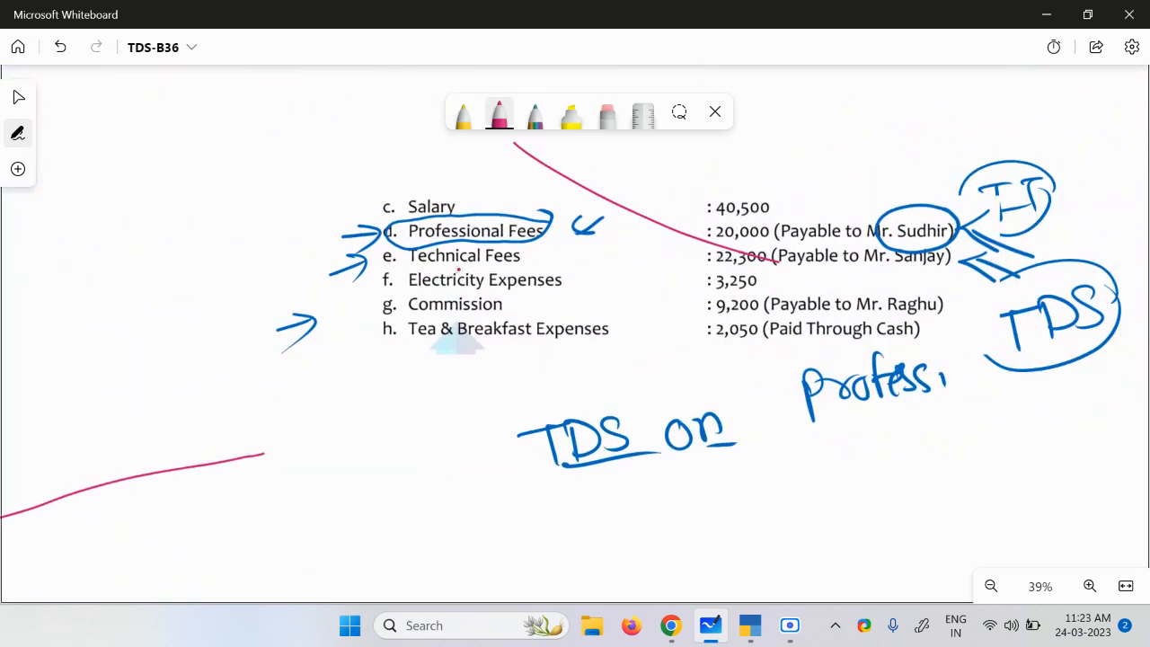
drag(449, 268, 709, 264)
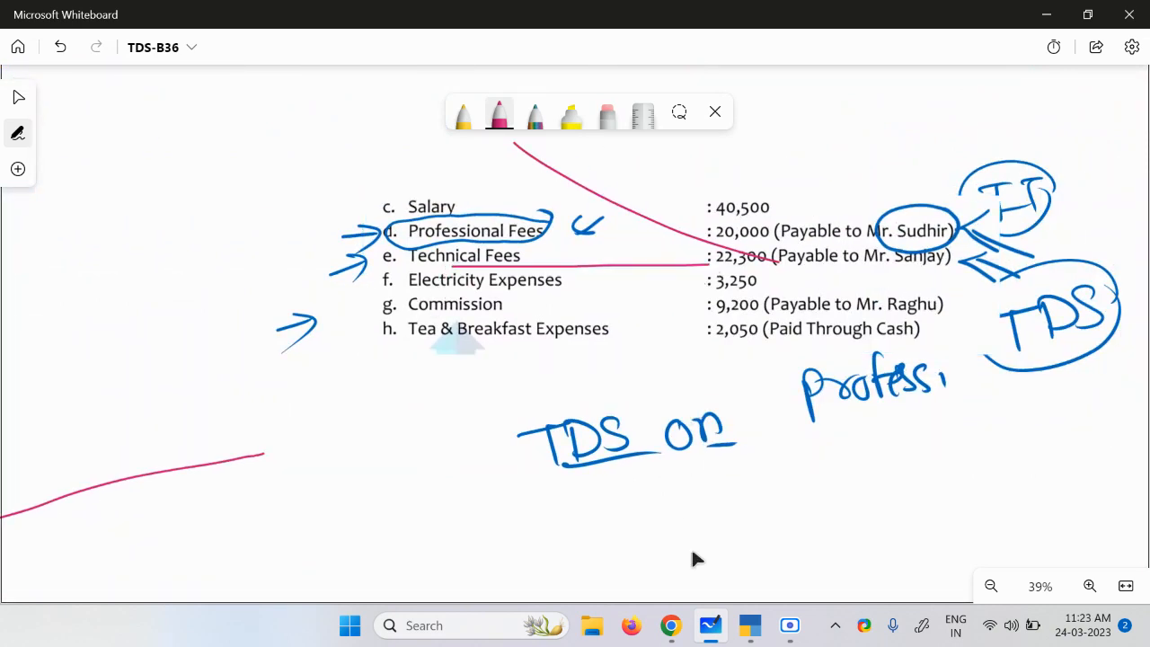
Switch back to TallyPrime and enter 22,300 as the amount for Technical Servises (Fees).
click(750, 625)
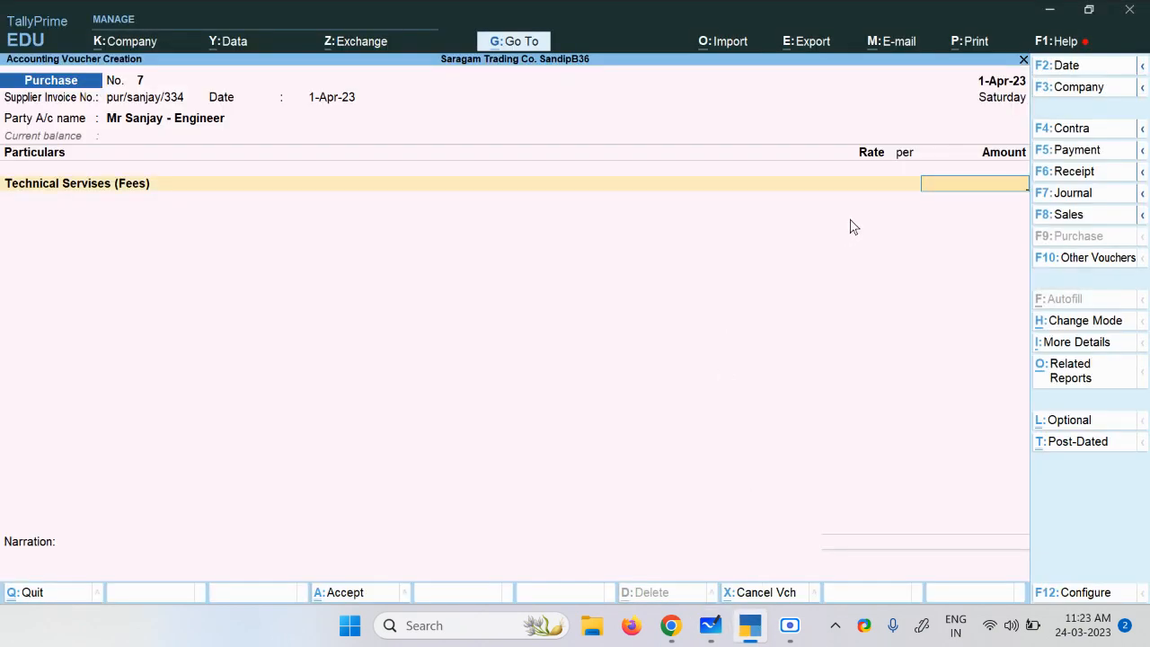
text(22300)
key(Return)
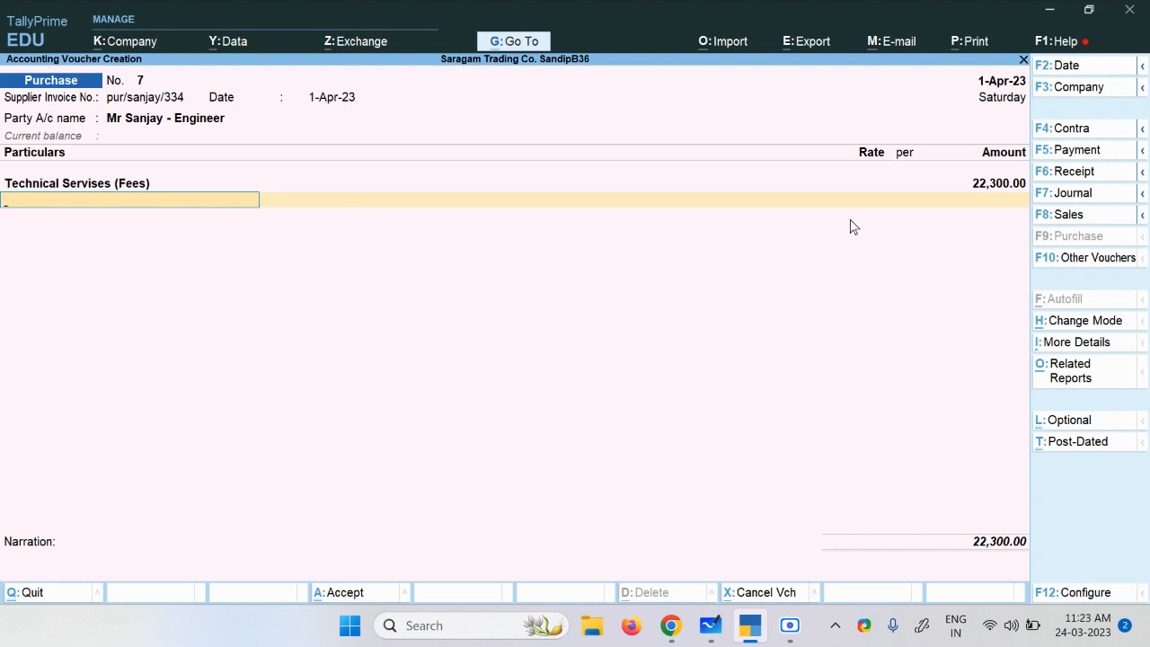
Add the Input CGST @ 9% ledger as a tax line with the calculated 2,007 amount.
text(I)
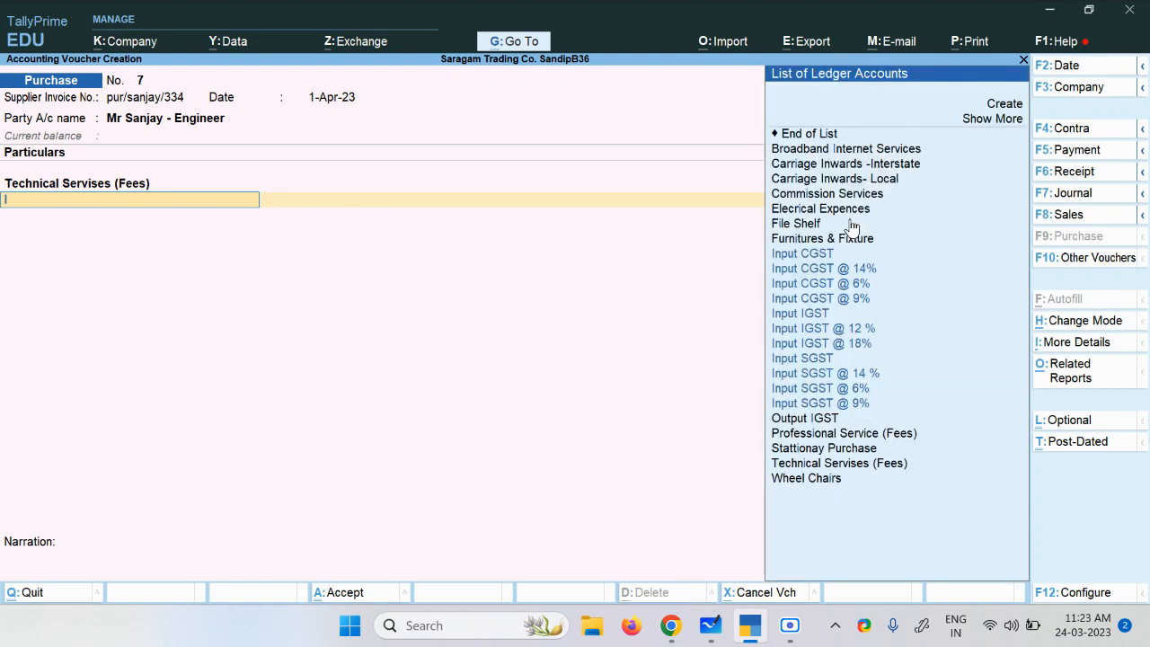
key(Down)
key(Down)
key(Down)
key(Down)
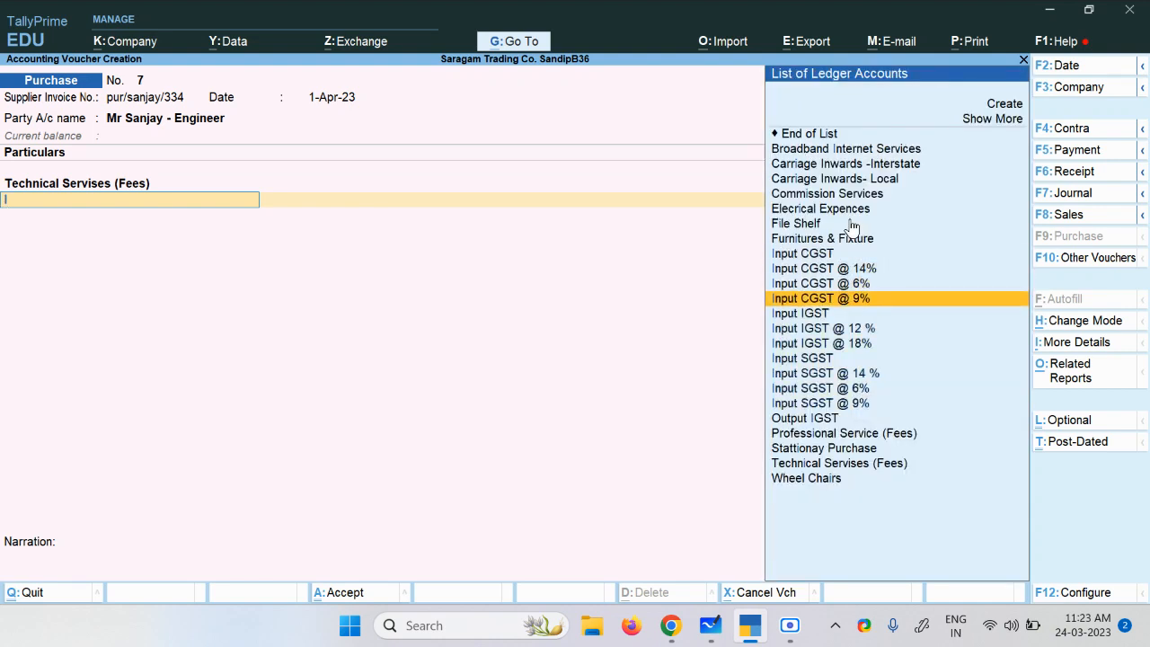
key(Return)
key(Return)
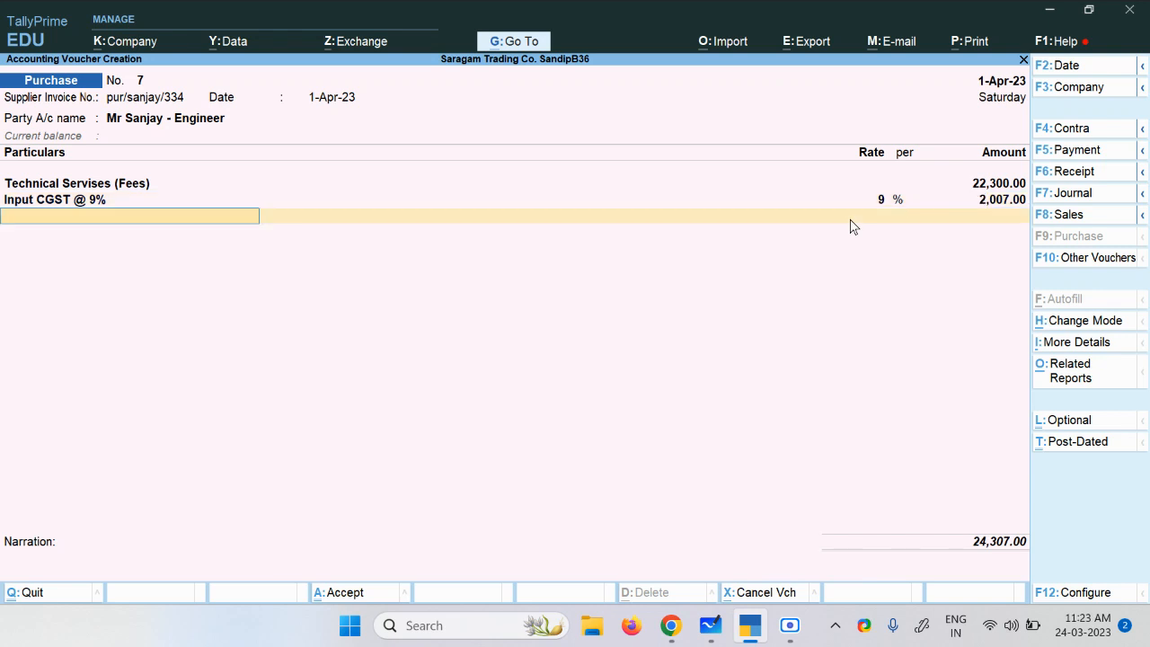
Add the Input SGST @ 9% ledger as a tax line with the calculated 2,007 amount and end the particulars list.
text(Sg)
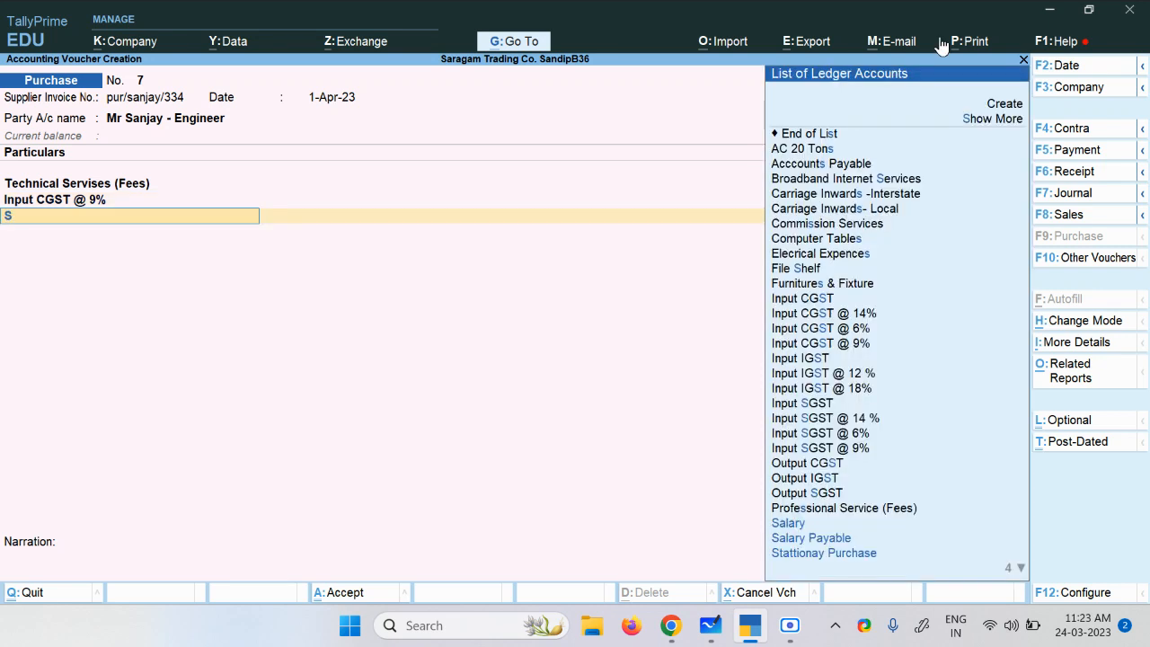
key(Down)
key(Down)
key(Down)
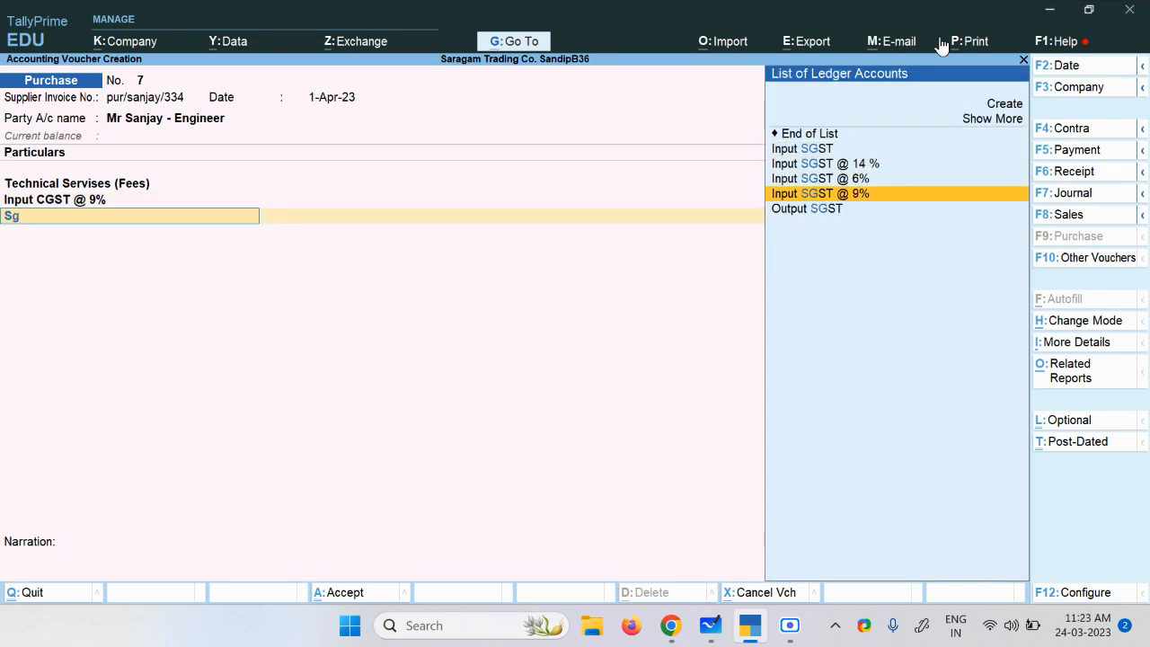
key(Return)
key(Return)
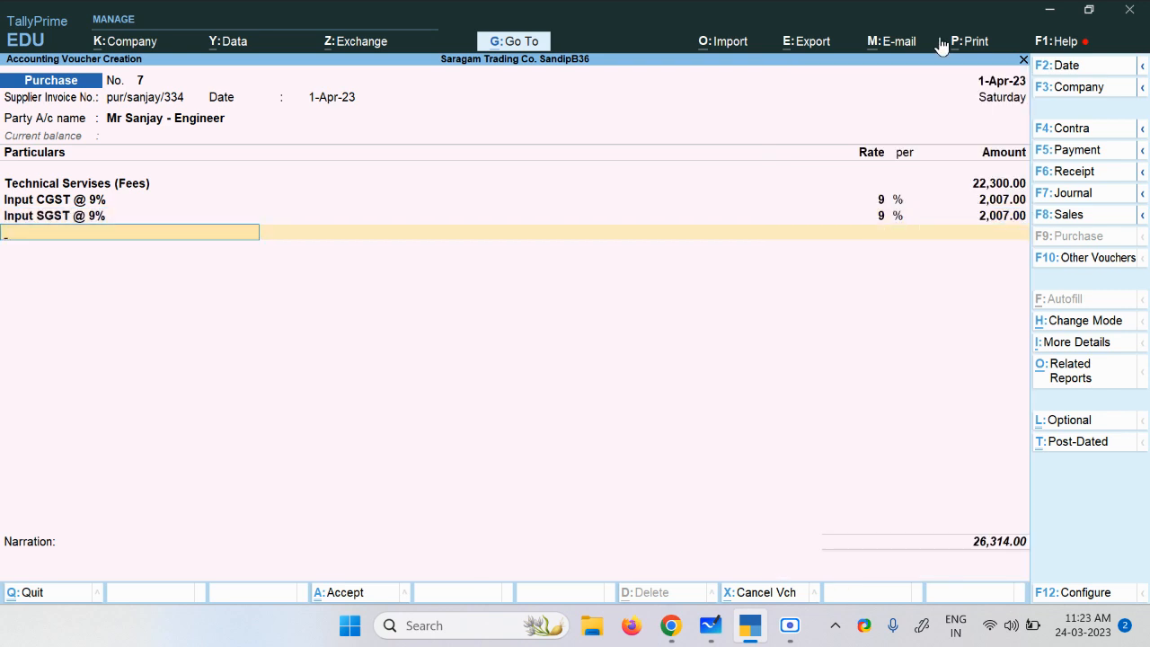
key(Return)
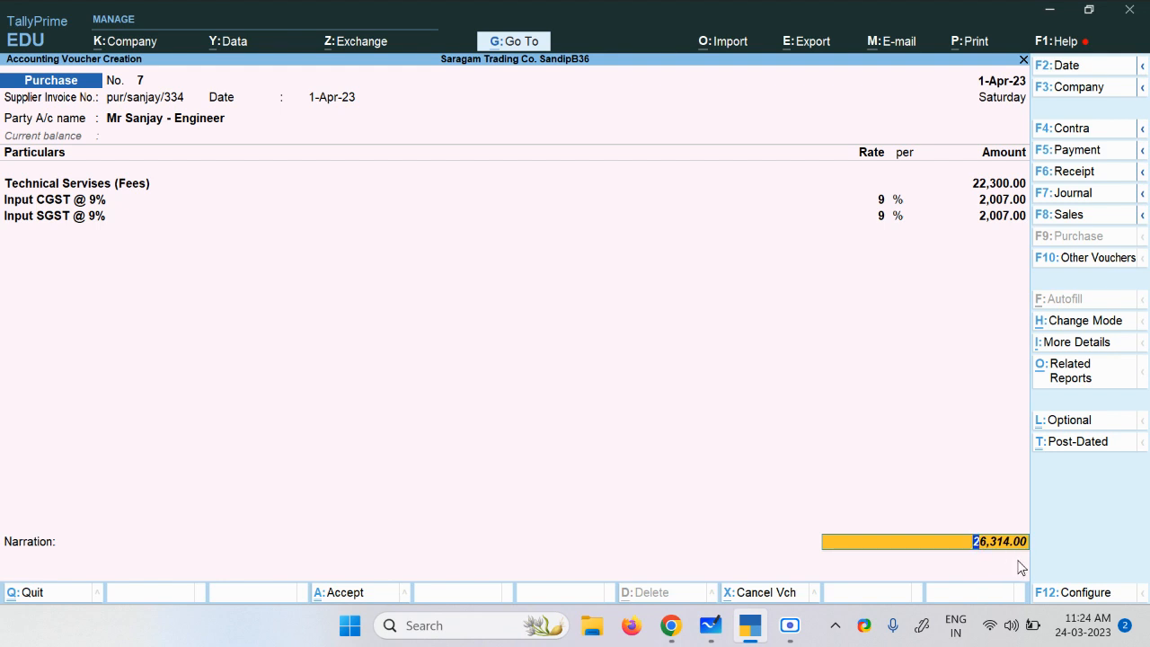
Leave the narration blank and save the engineer's technical fees purchase voucher.
key(Return)
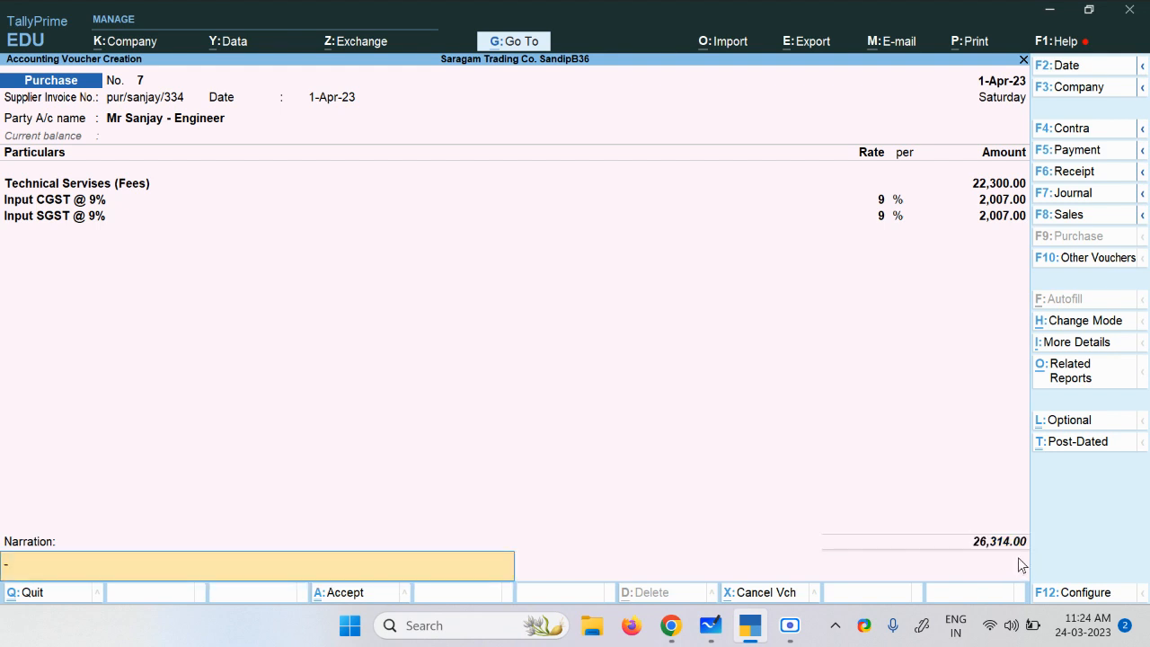
key(Return)
key(Return)
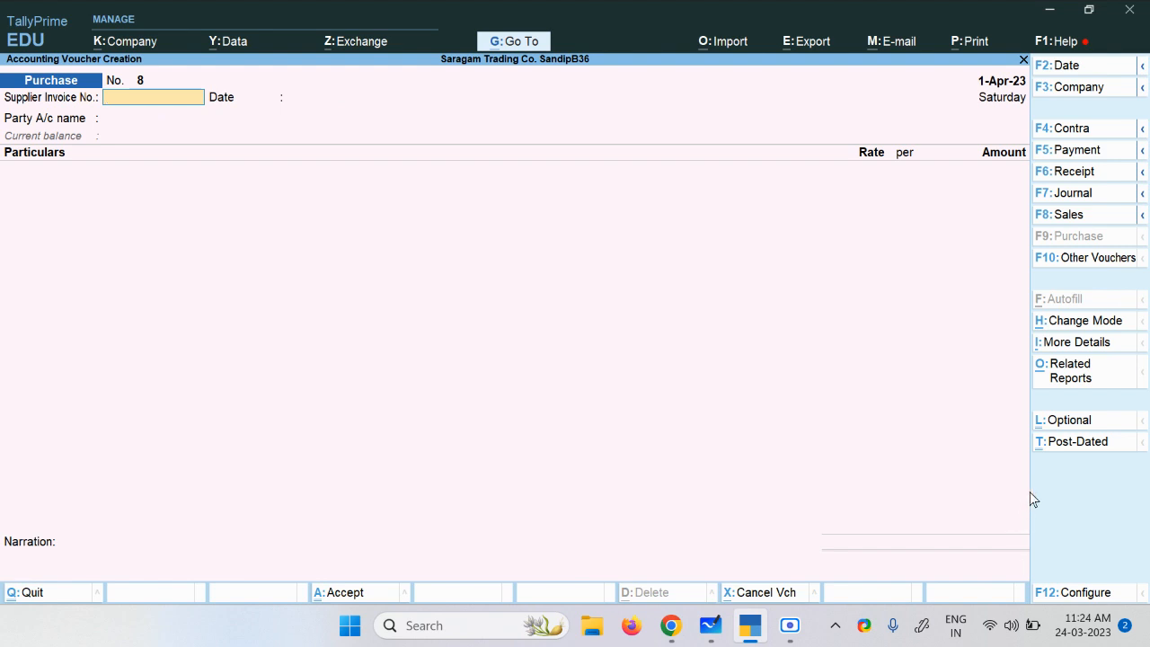
Start a journal voucher and debit the engineer's ledger as Agst Ref against the pending purchase bill.
click(1074, 194)
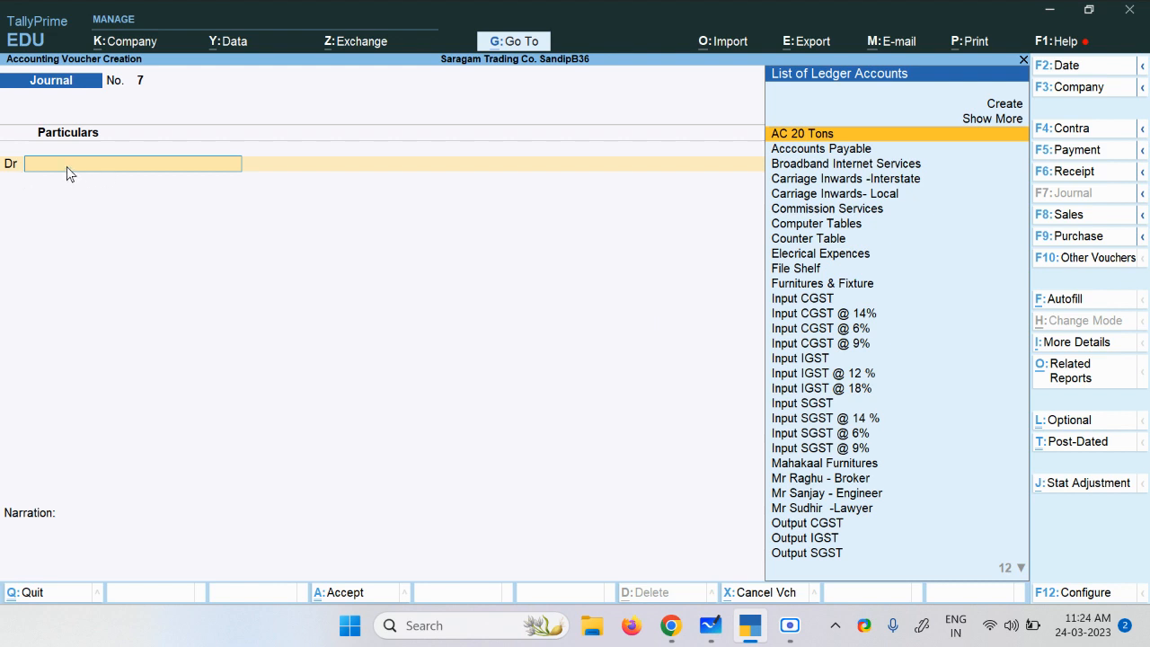
text(Mr)
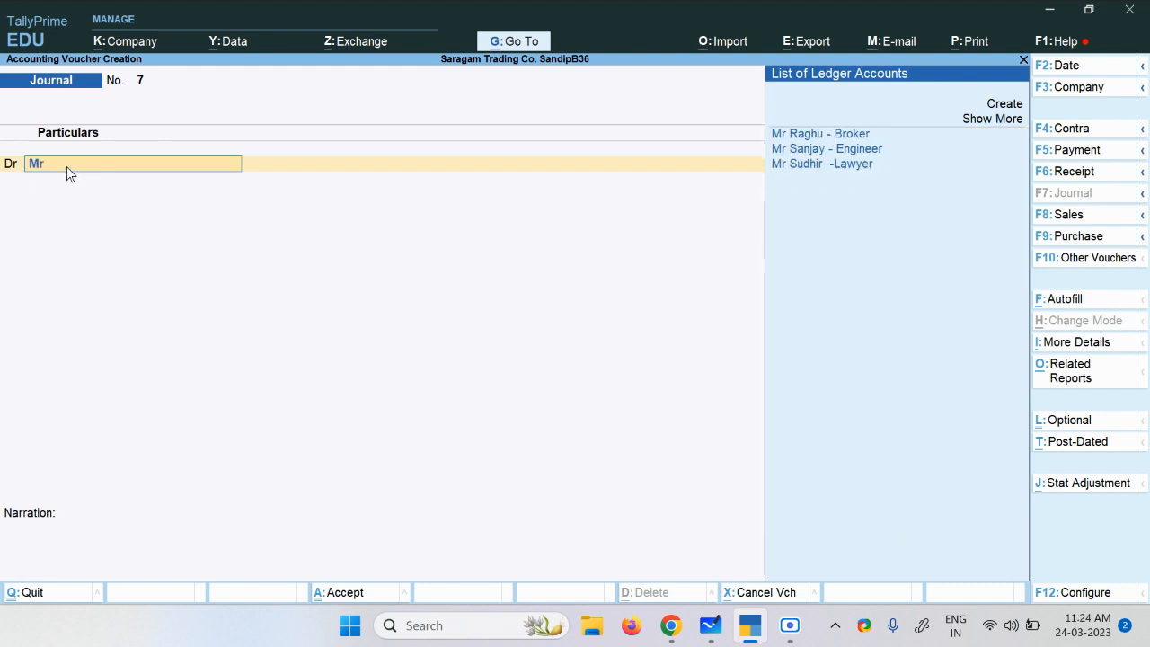
key(Down)
key(Return)
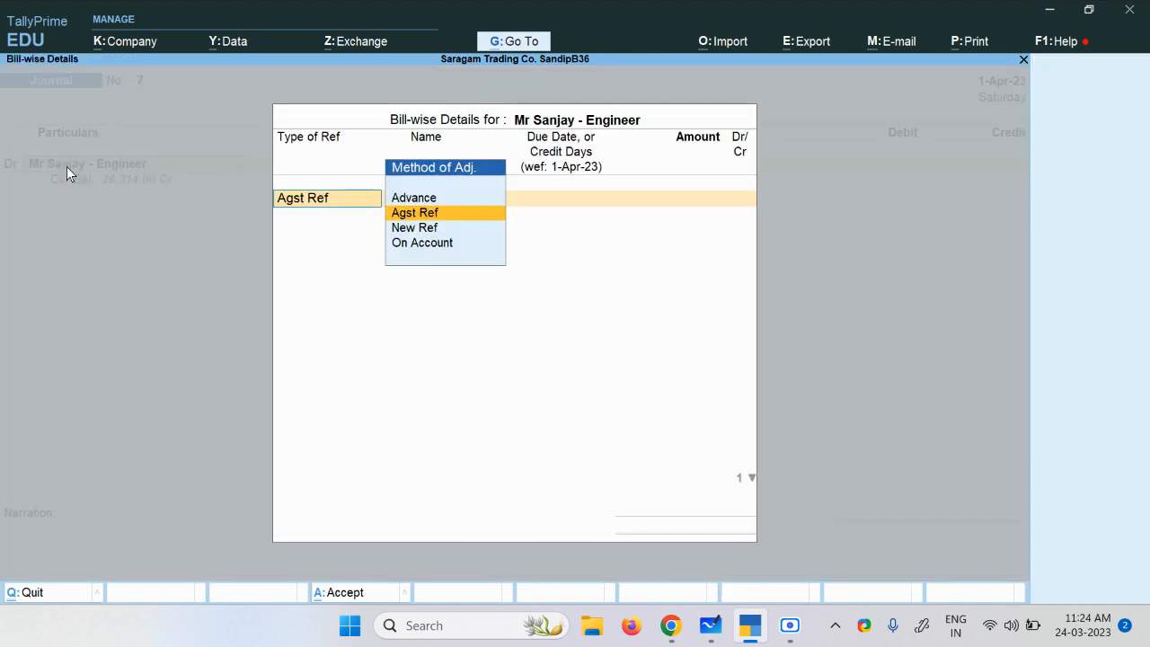
key(Return)
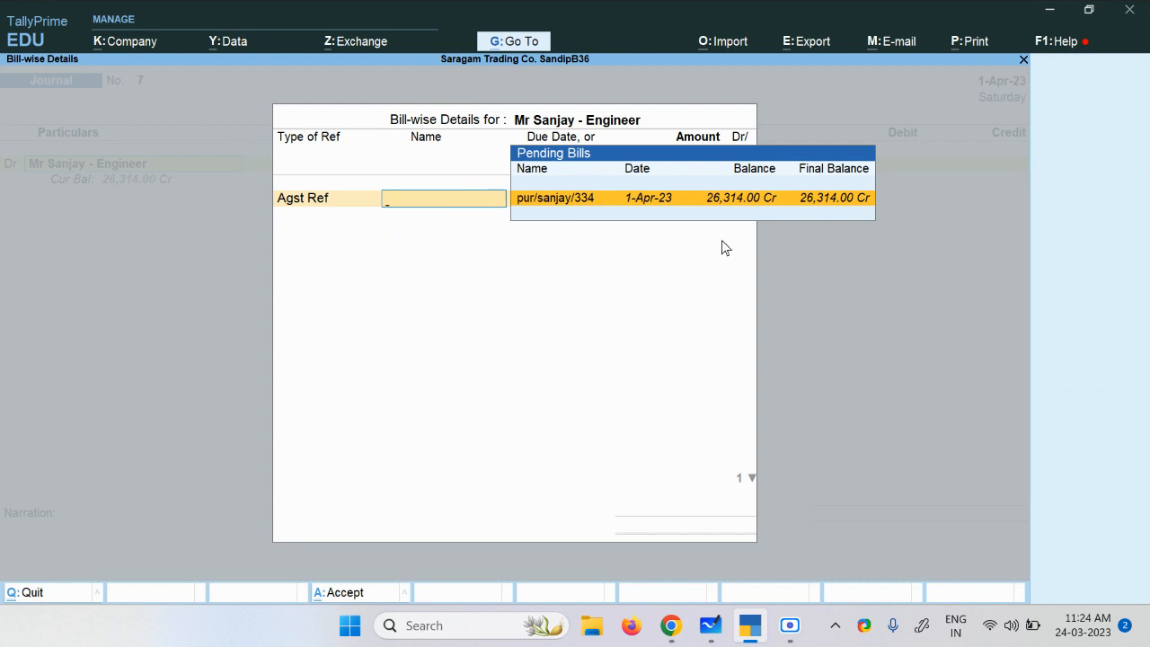
key(Return)
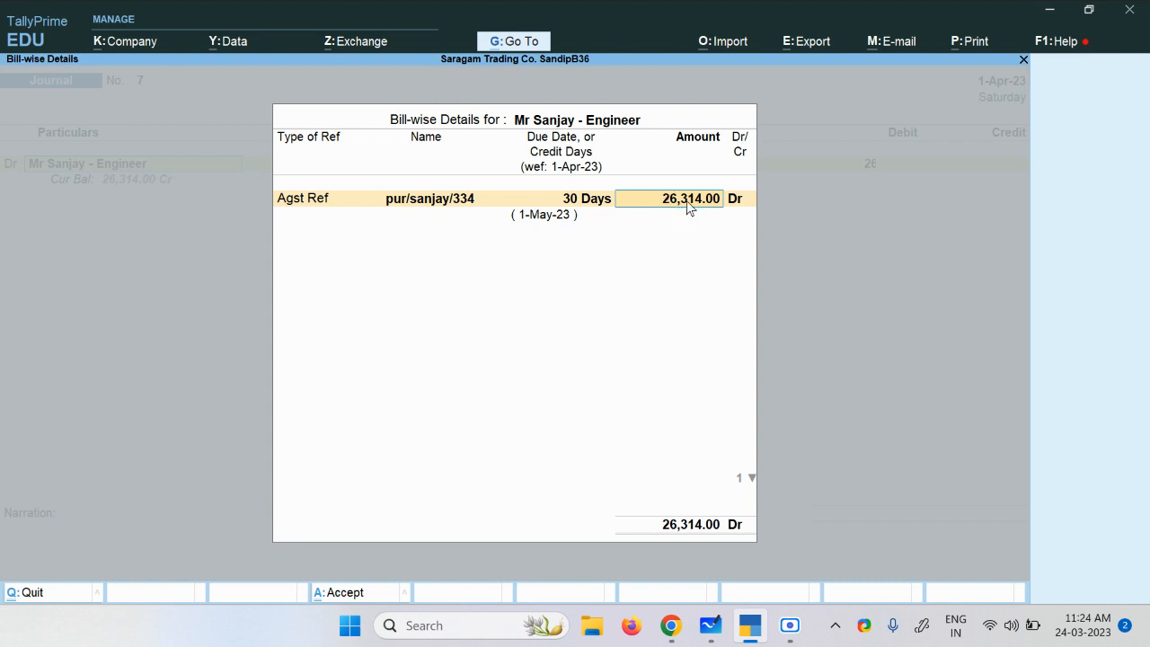
Set the bill-wise amount to 2,631.40 Dr and end the bill reference list.
key(Delete)
text(631)
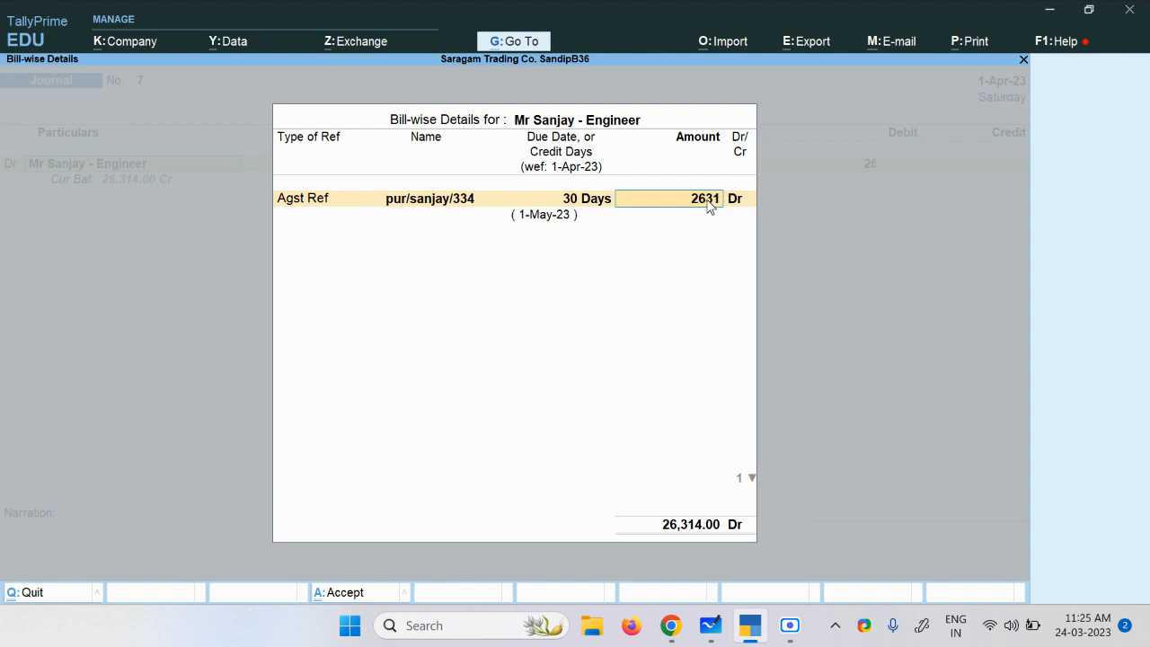
text(.4)
key(Return)
key(Return)
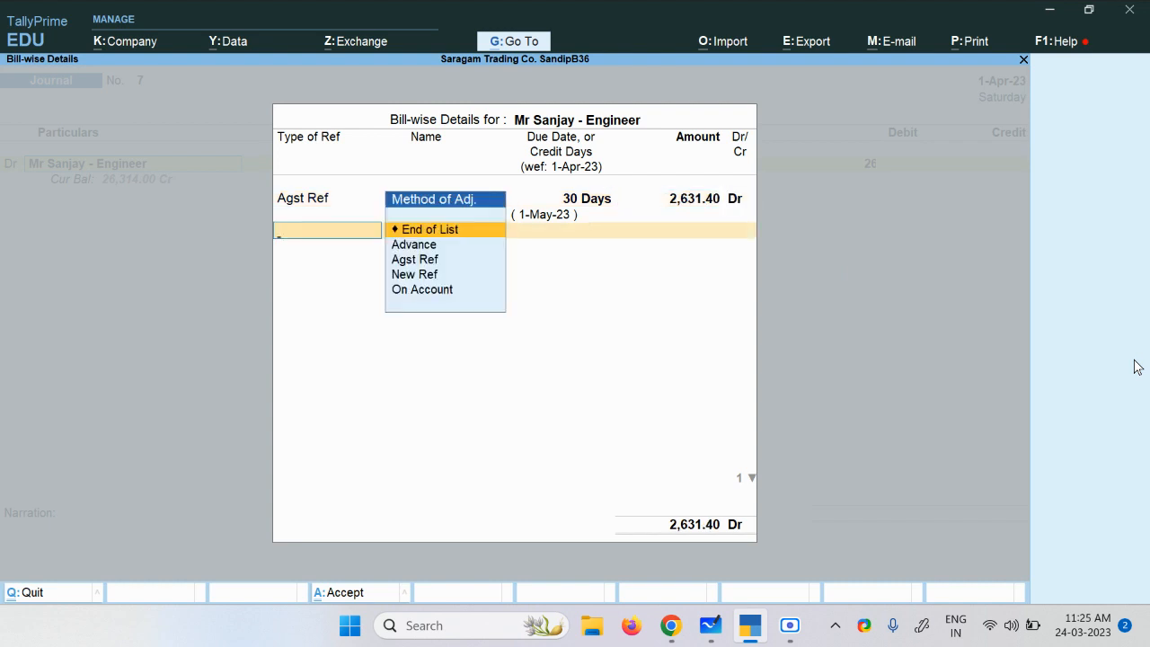
key(Return)
key(Return)
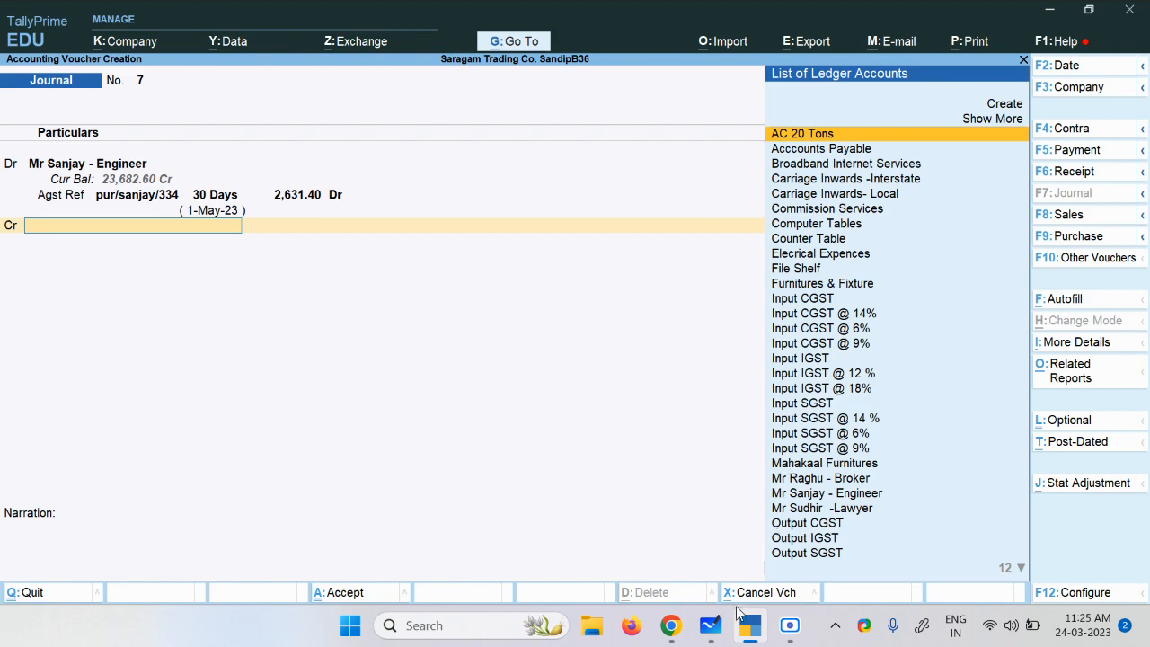
Look up the section for technical services fees in Microsoft Whiteboard's Nature of Payment list and return to TallyPrime.
click(712, 623)
drag(372, 419, 958, 446)
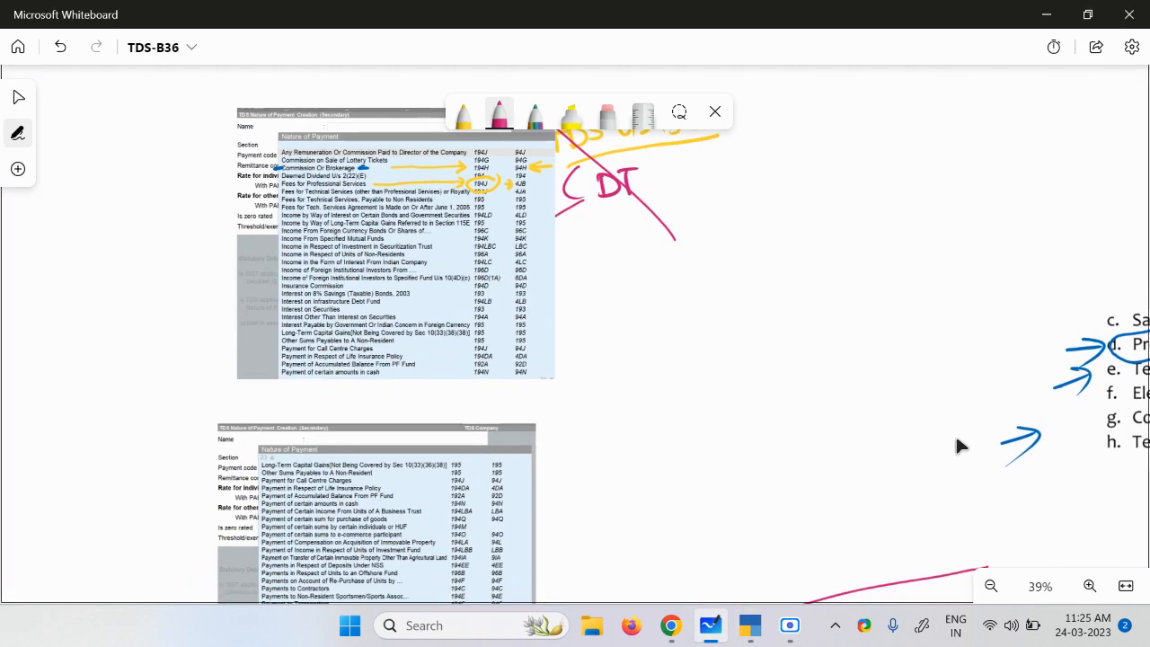
scroll(249, 99, up, 8)
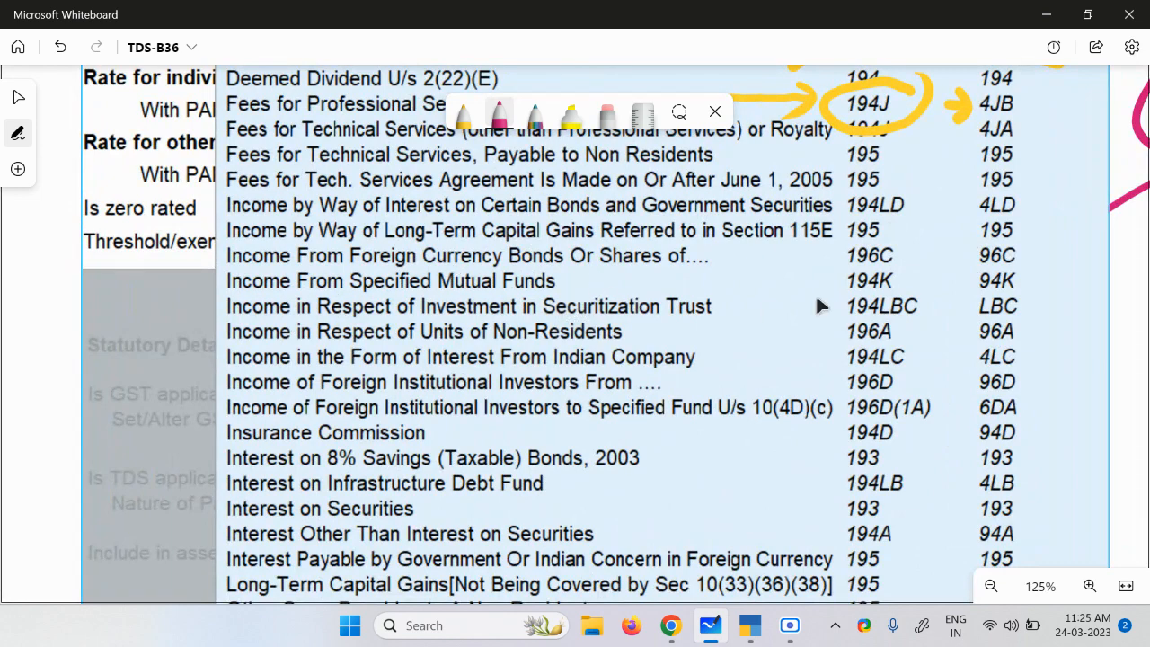
drag(817, 298, 796, 436)
key(ctrl+a)
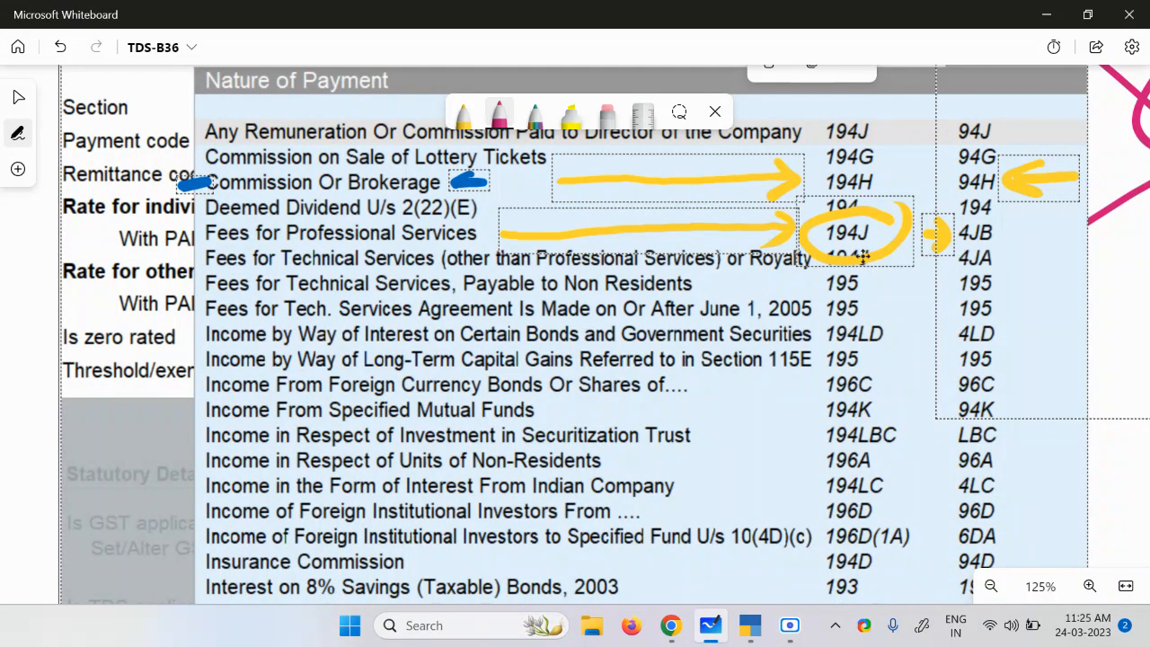
scroll(862, 257, down, 3)
scroll(862, 257, up, 2)
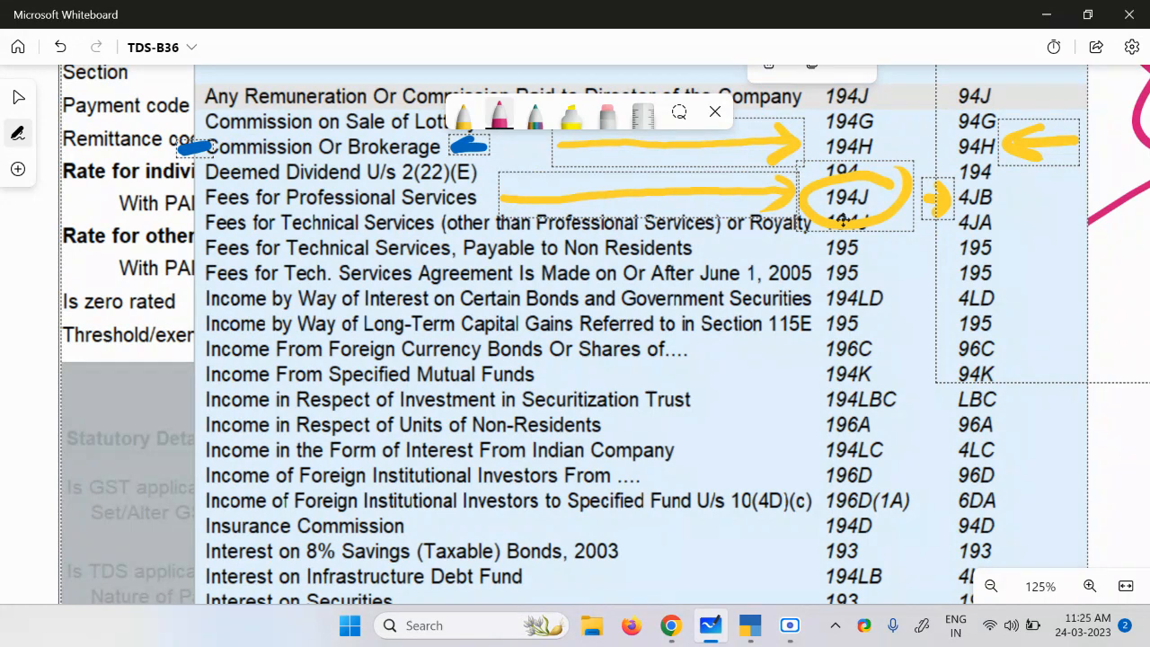
click(749, 627)
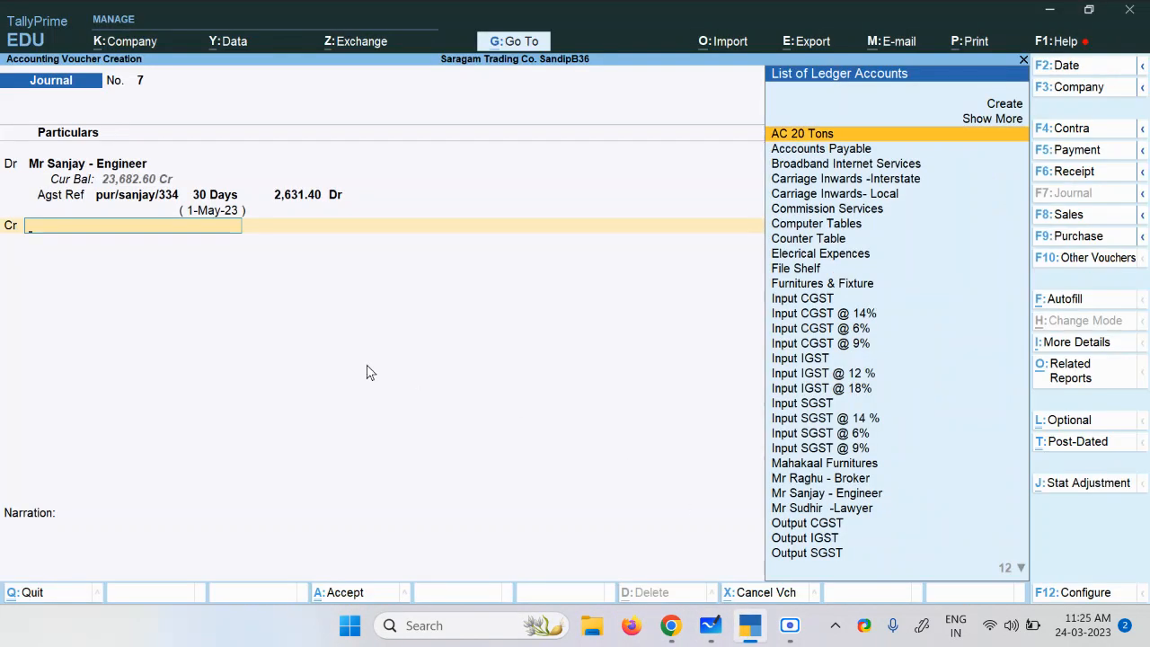
key(alt+c)
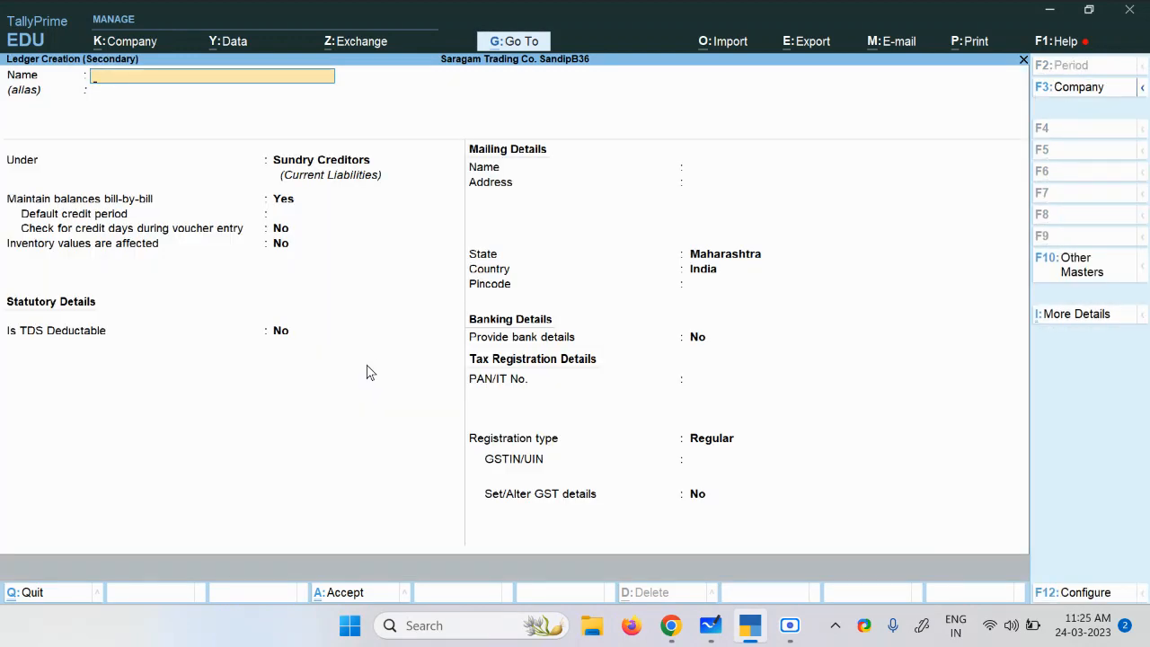
text(TDS U/S 194)
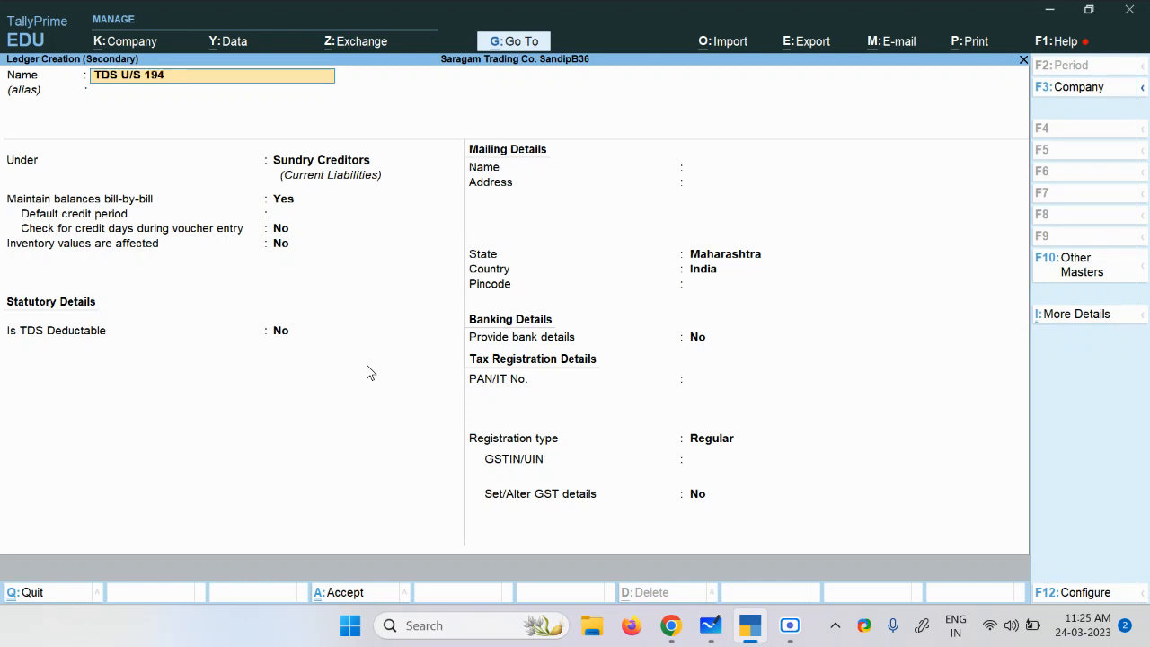
text( J)
key(Return)
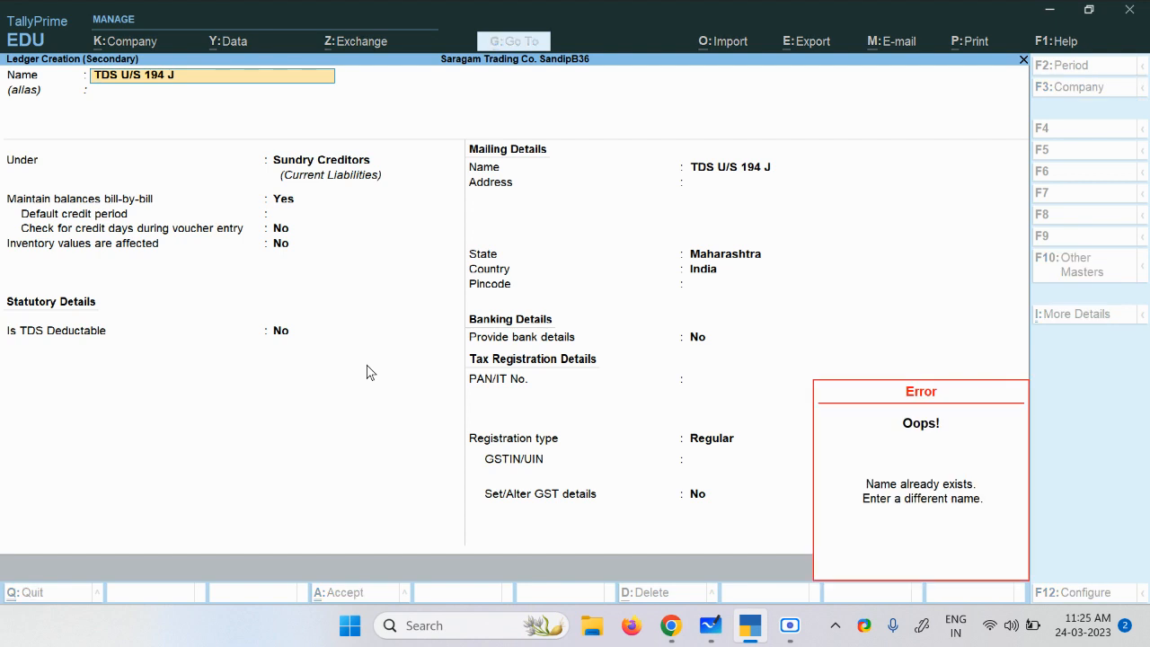
key(Escape)
key(Escape)
key(Escape)
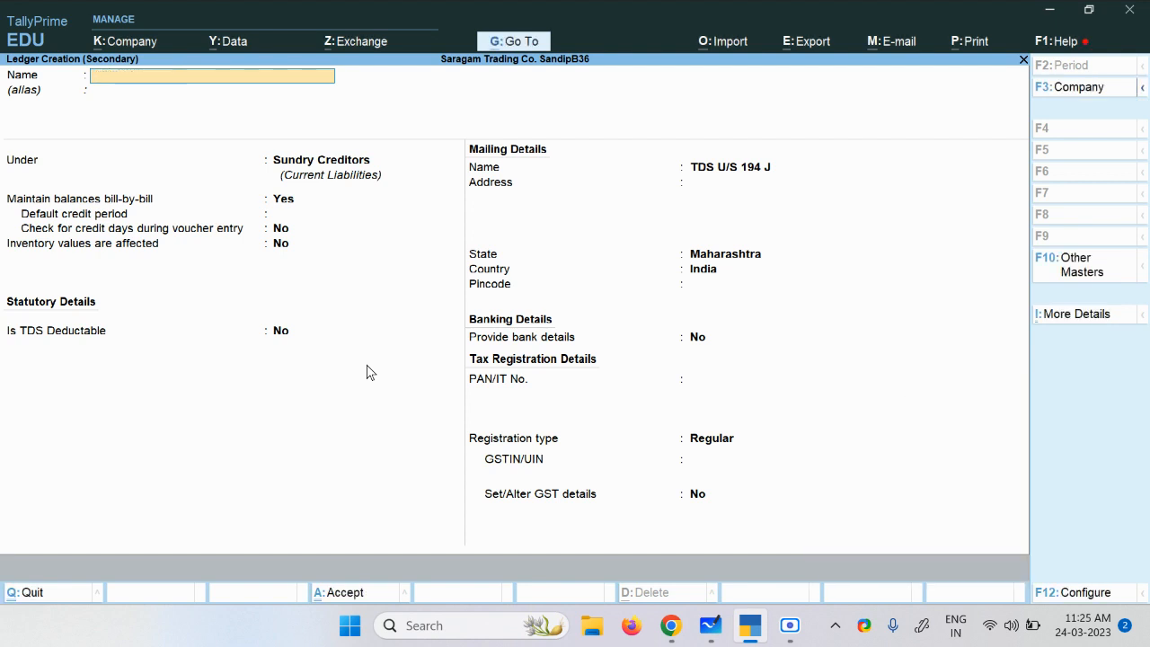
key(Return)
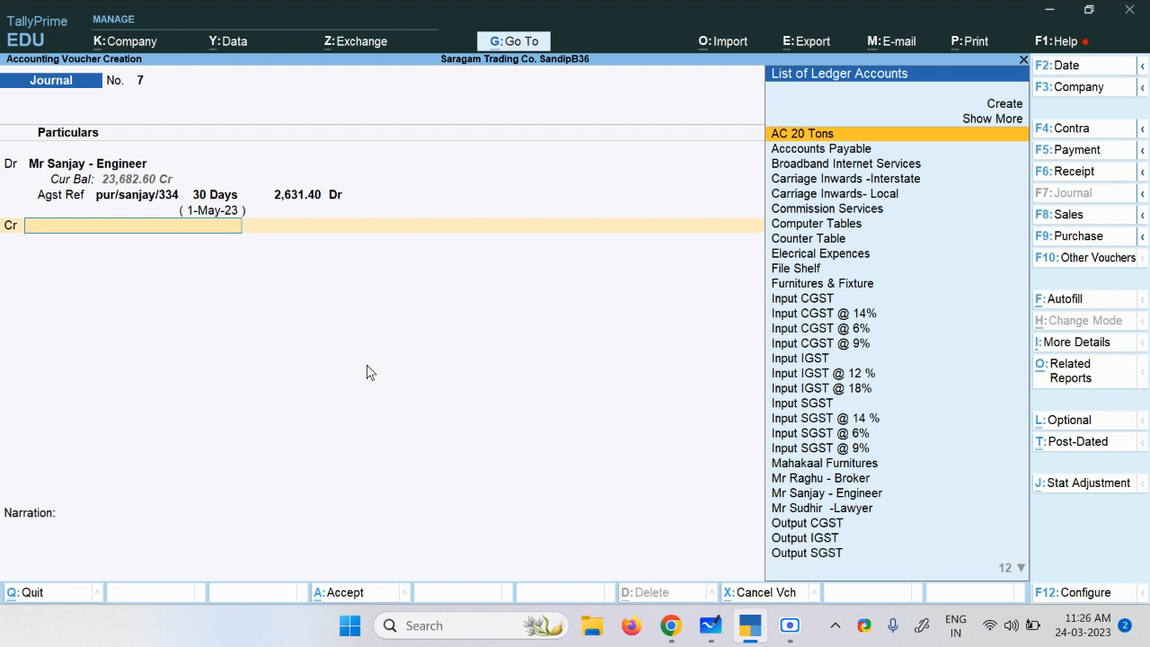
Credit TDS U/S 194 J with 2,631.40, end the TDS details without a reference, and save the journal voucher.
text(Tds)
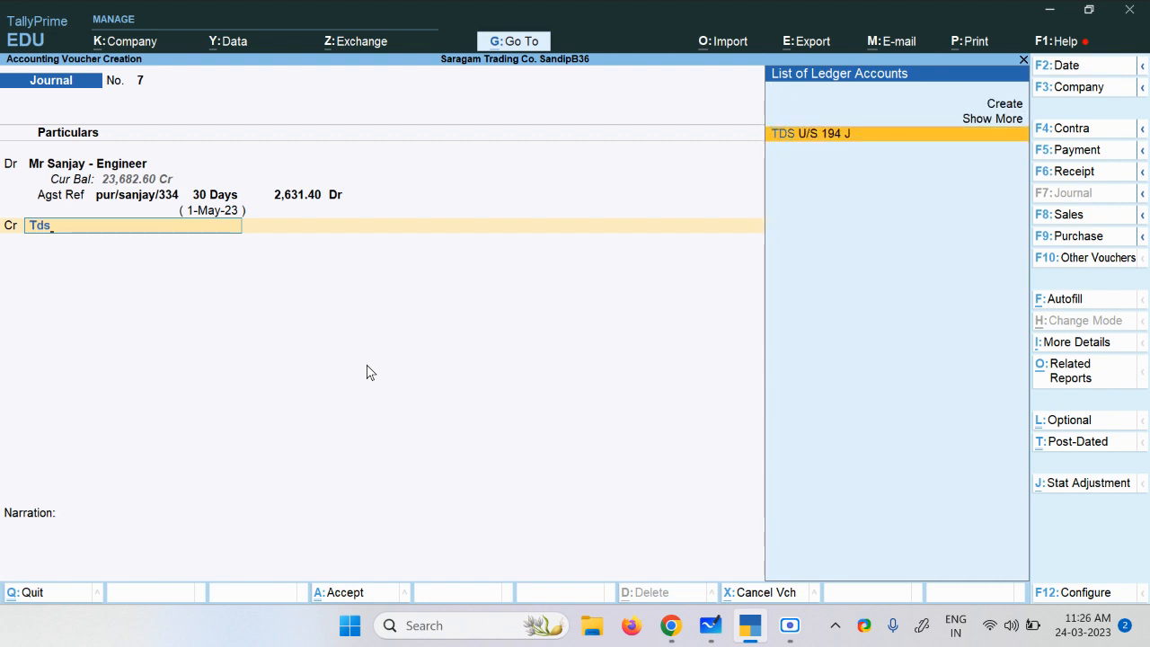
key(Return)
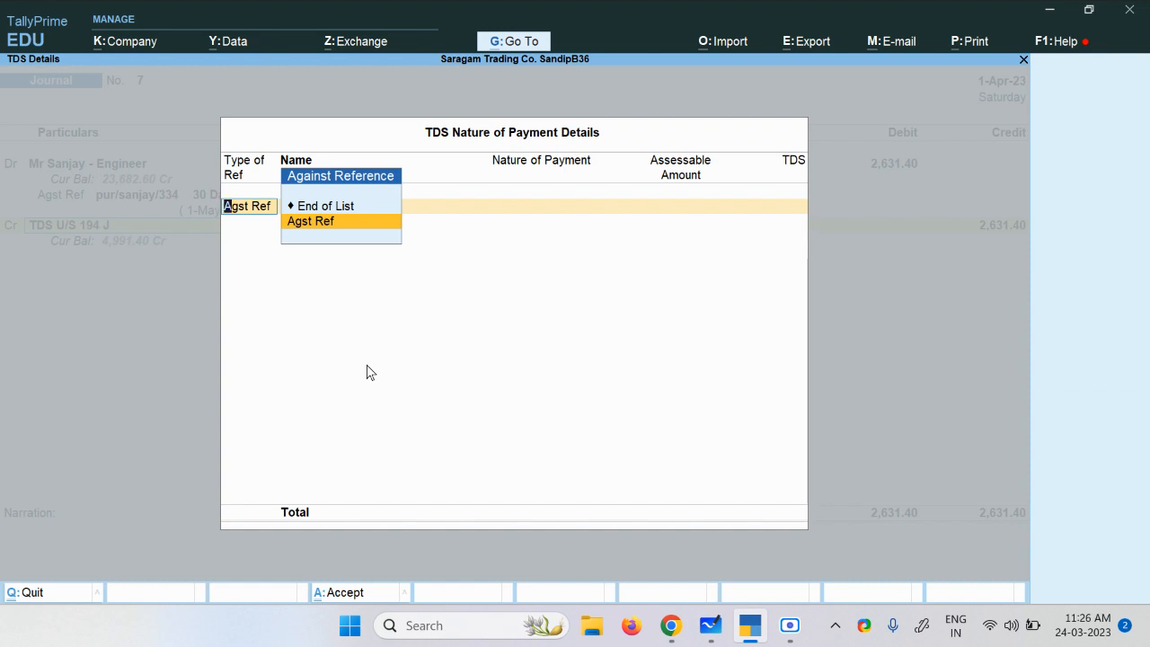
key(Up)
key(Return)
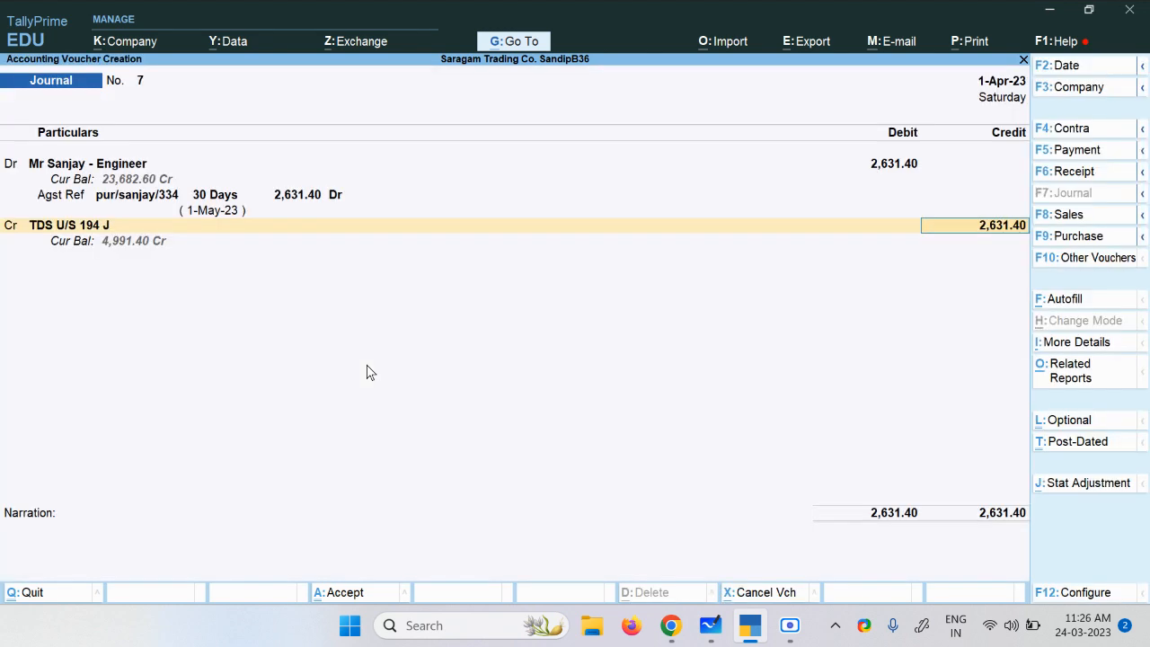
key(Return)
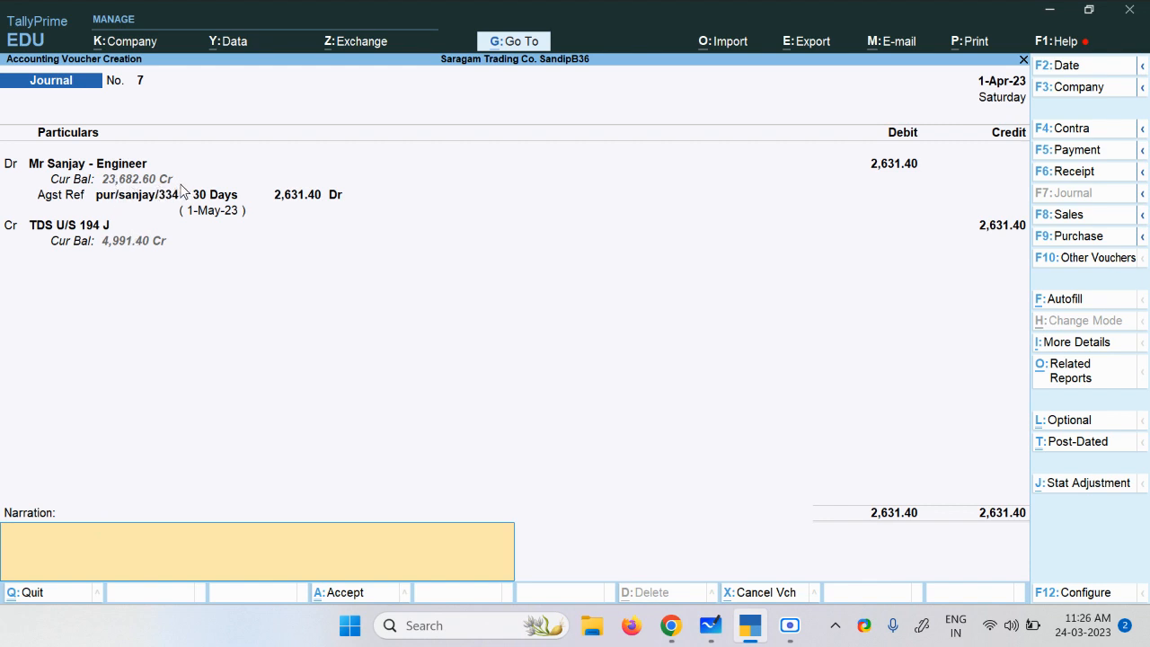
key(Return)
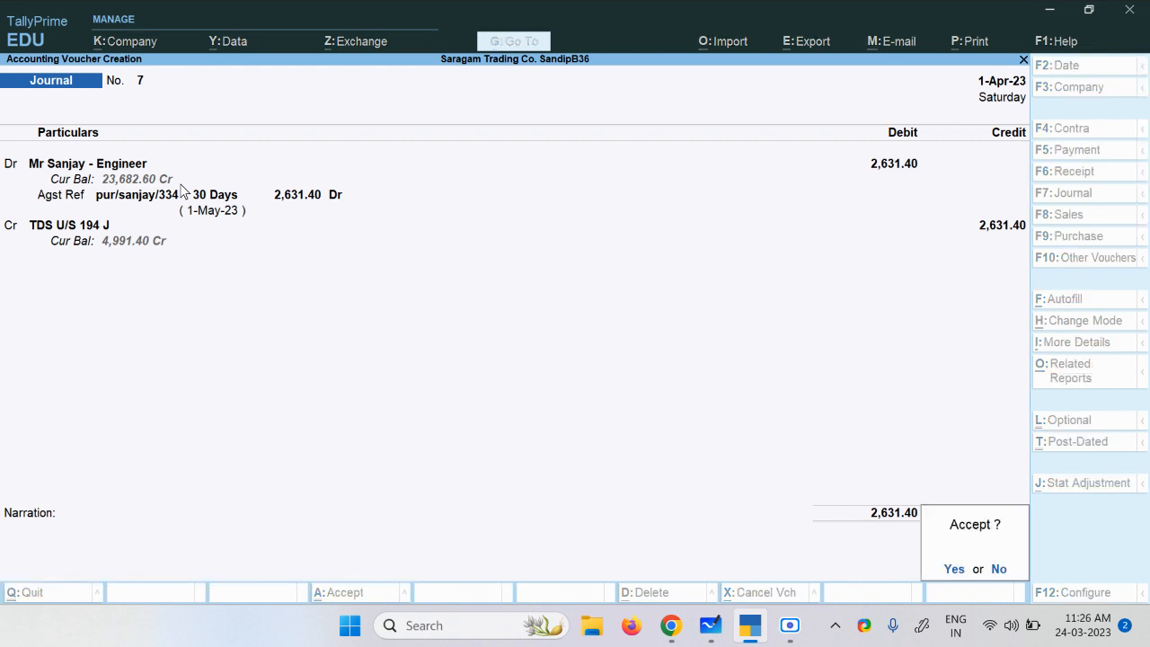
key(Return)
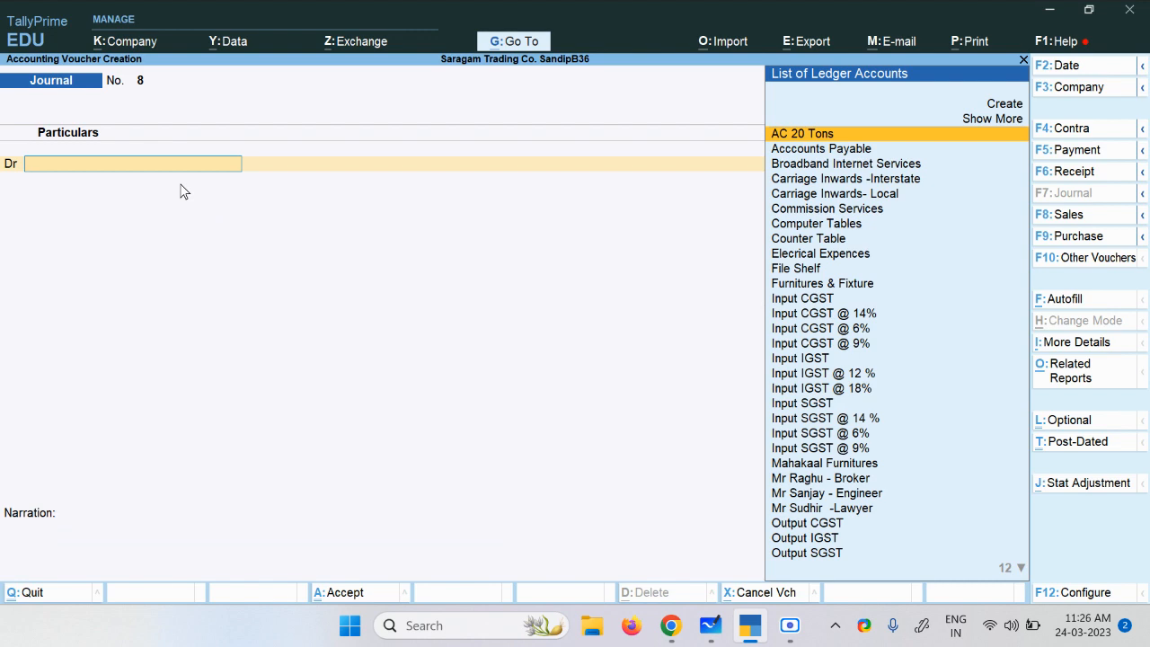
Start a payment voucher and select the engineer's ledger as the debit account.
key(Escape)
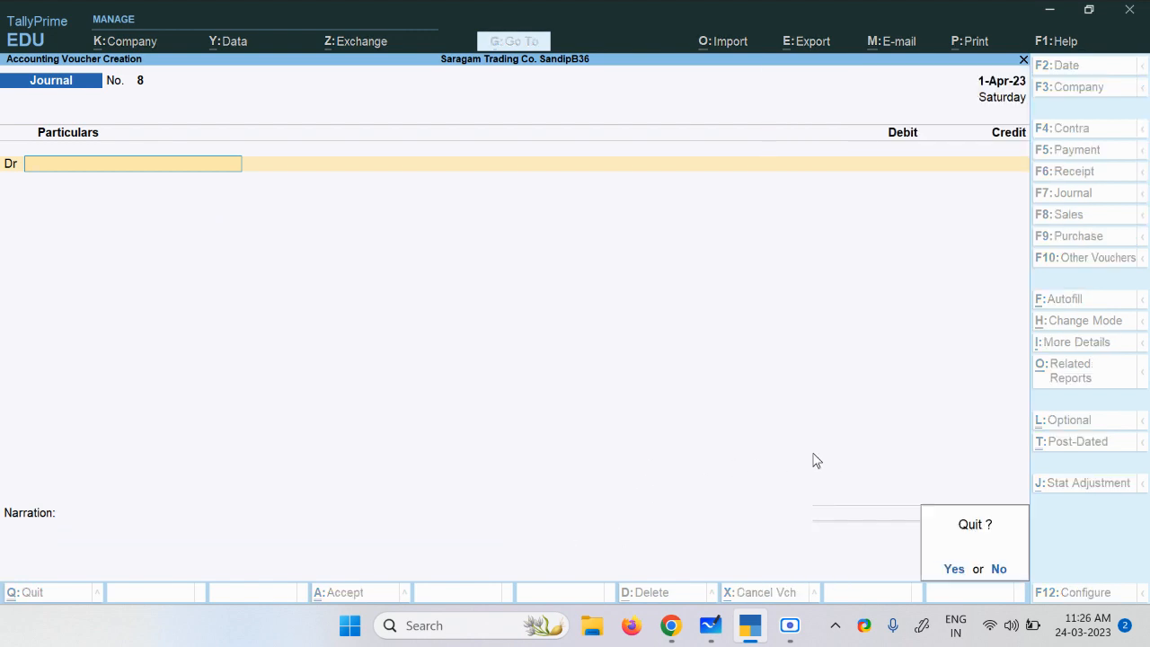
key(Return)
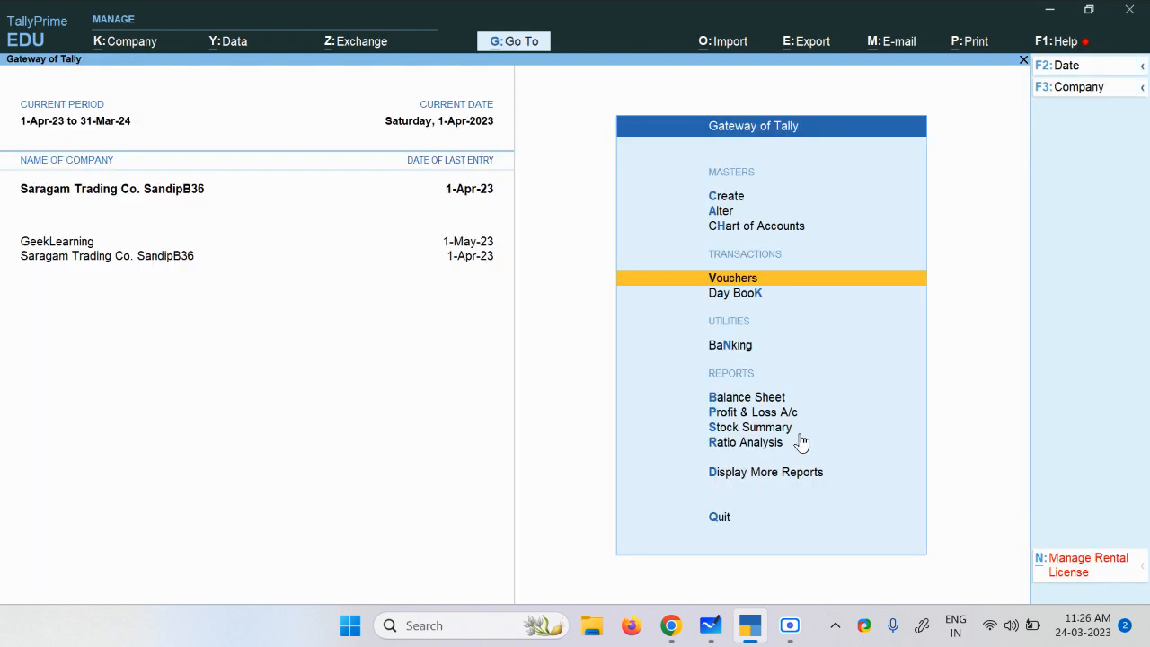
click(736, 282)
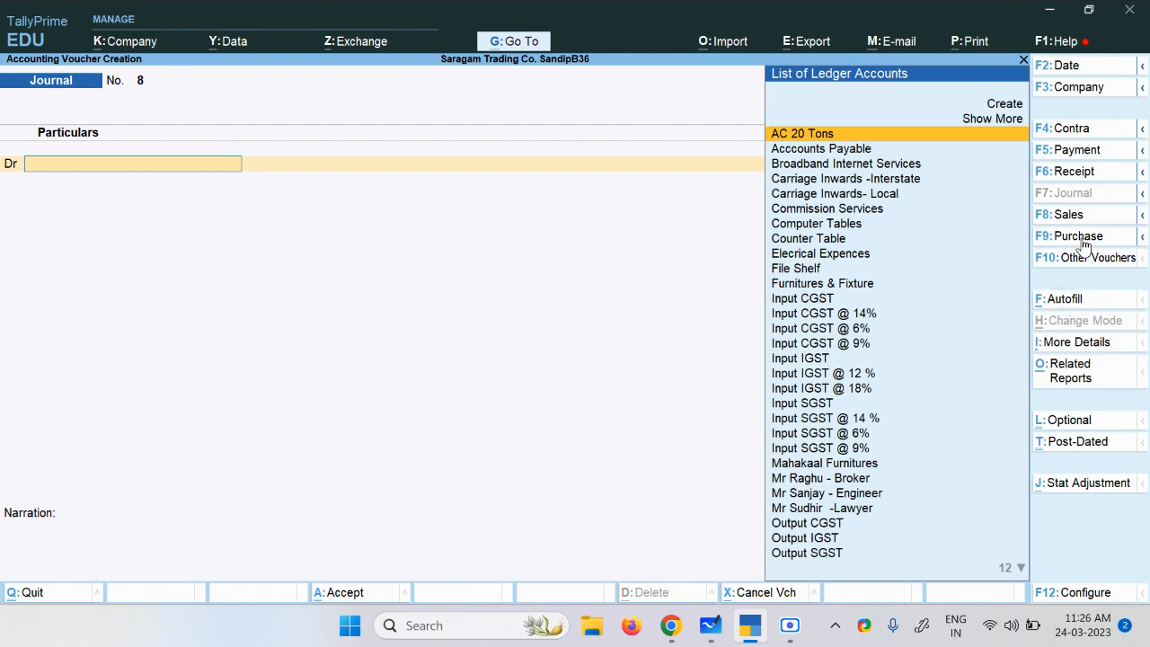
click(1083, 150)
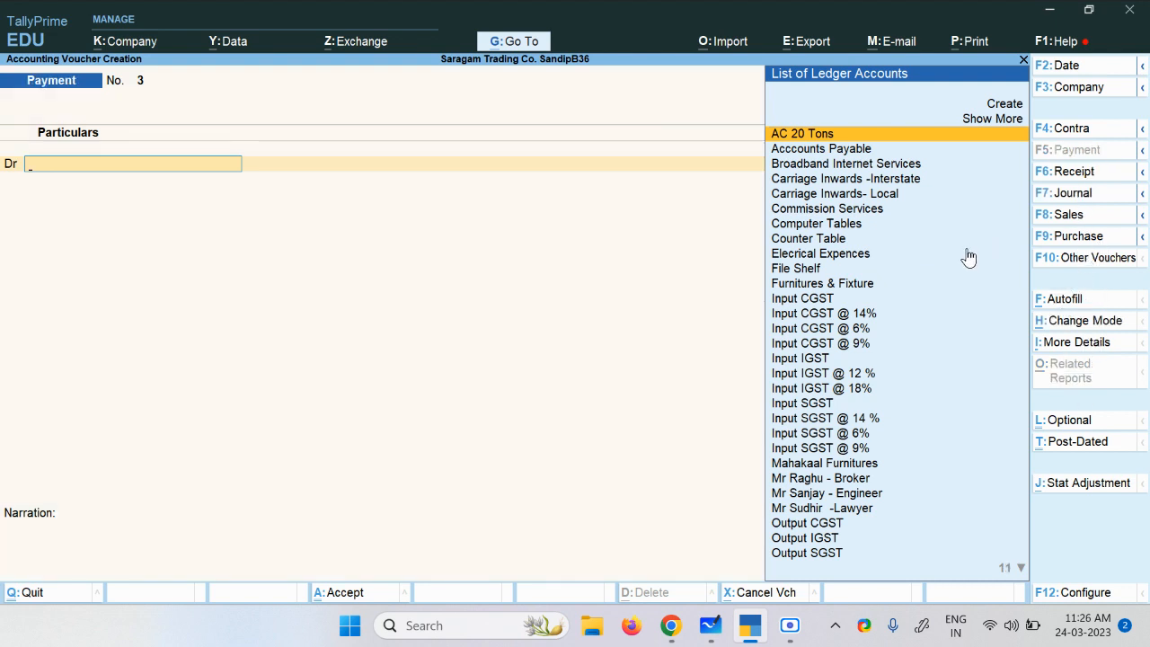
text(Mr)
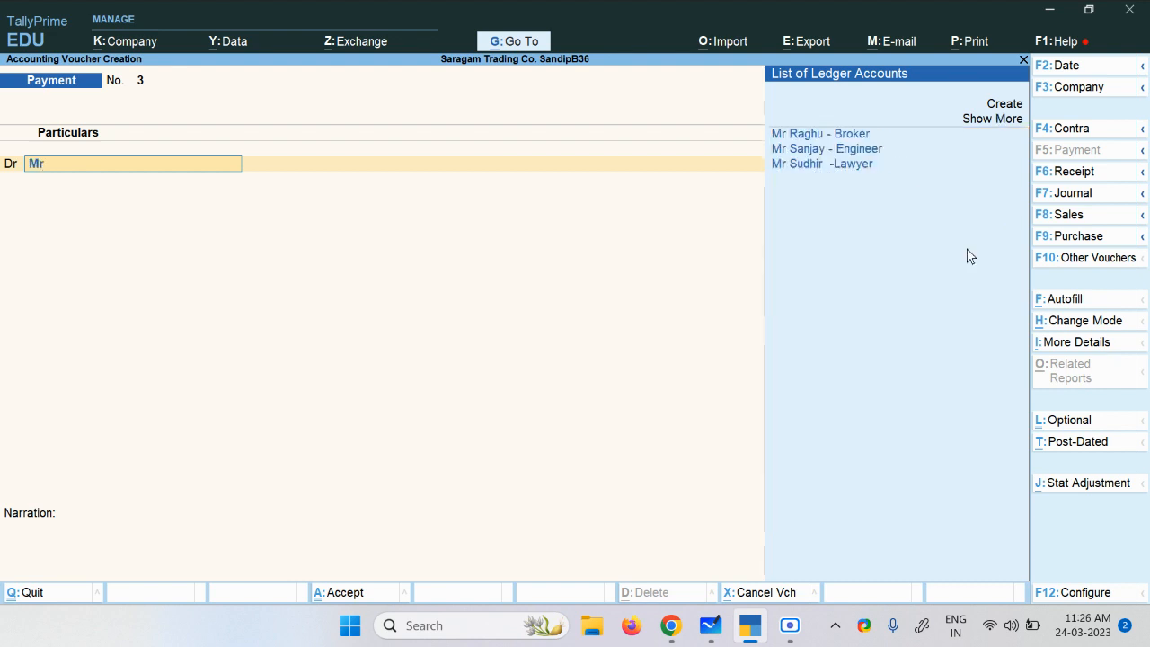
key(Down)
key(Return)
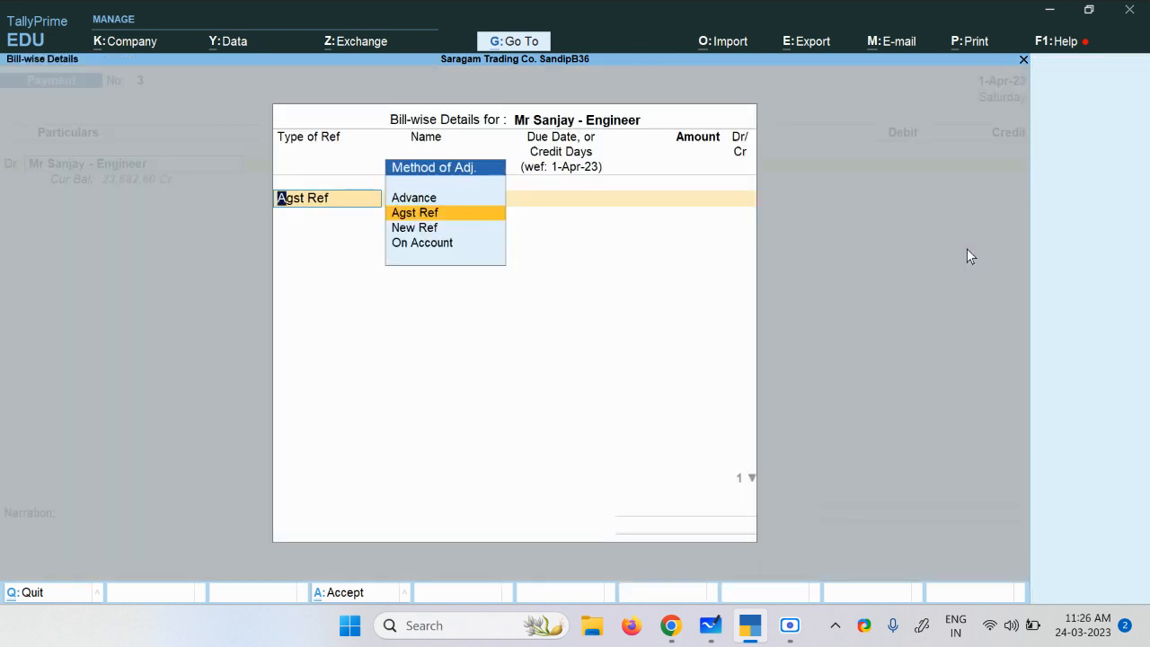
Adjust 23,682.60 Dr against the engineer's existing purchase bill and end the bill reference list.
key(Return)
key(Return)
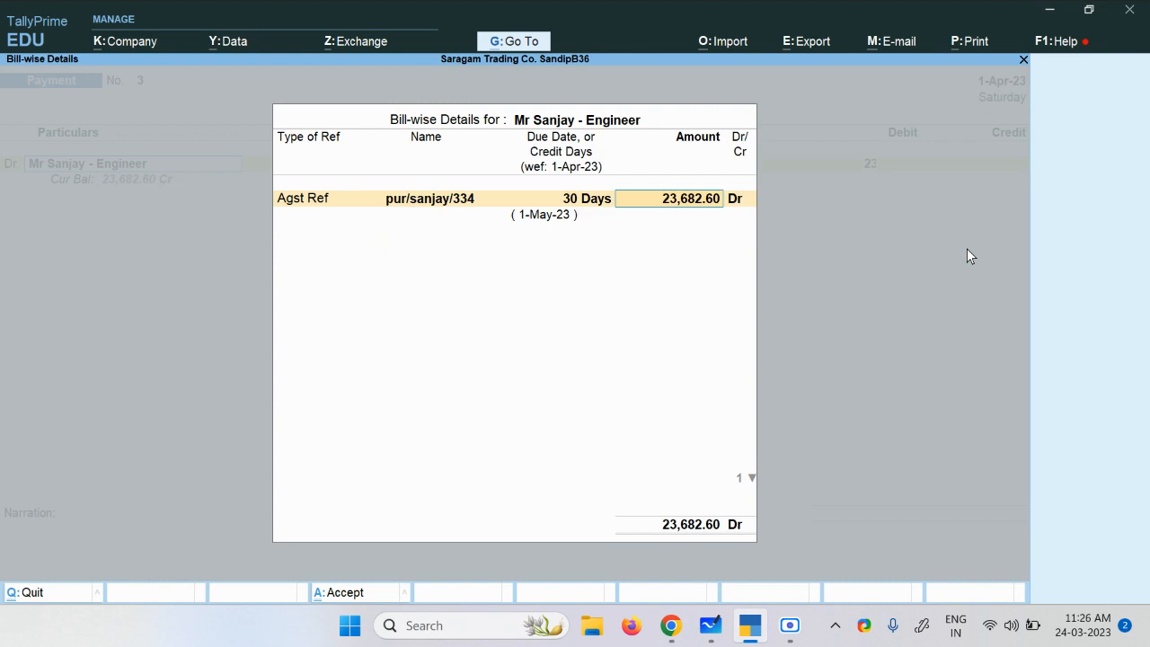
key(Return)
key(Return)
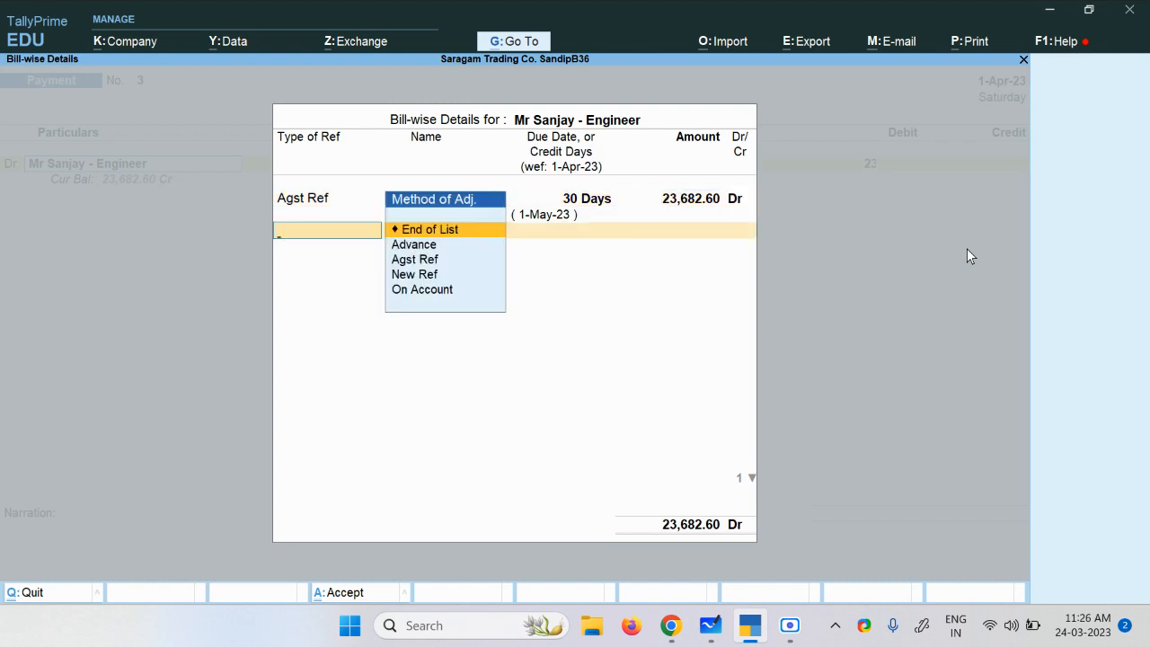
key(Return)
Credit Cash with 23,682.60, leave the narration empty, and save the payment voucher.
text(C)
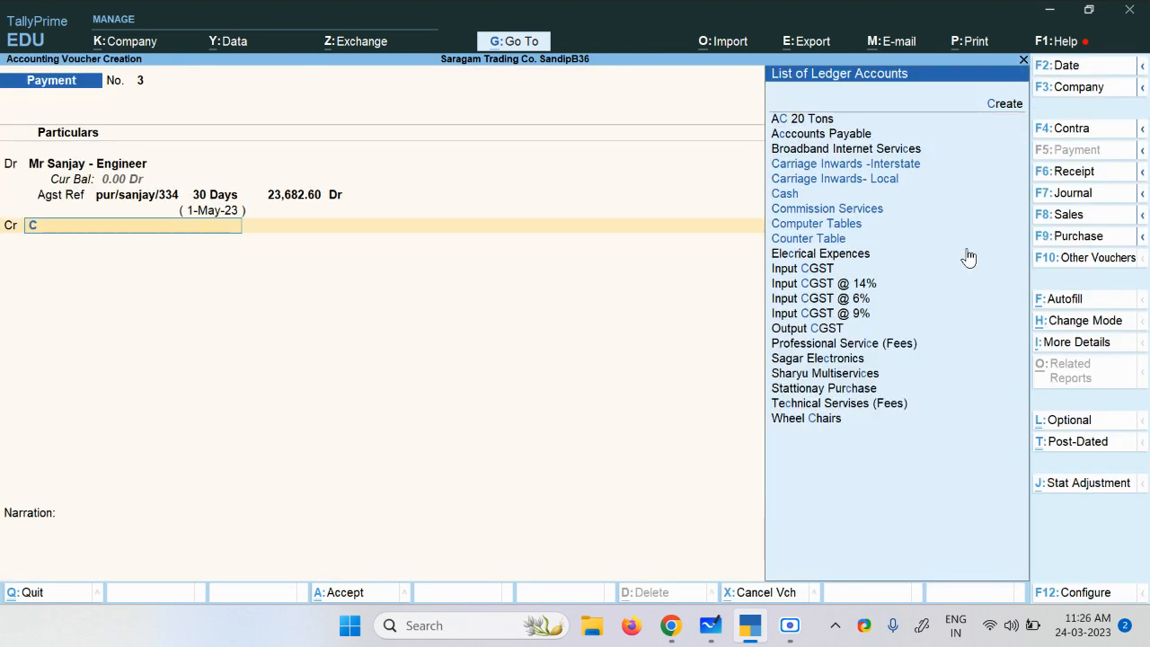
key(Up)
key(Up)
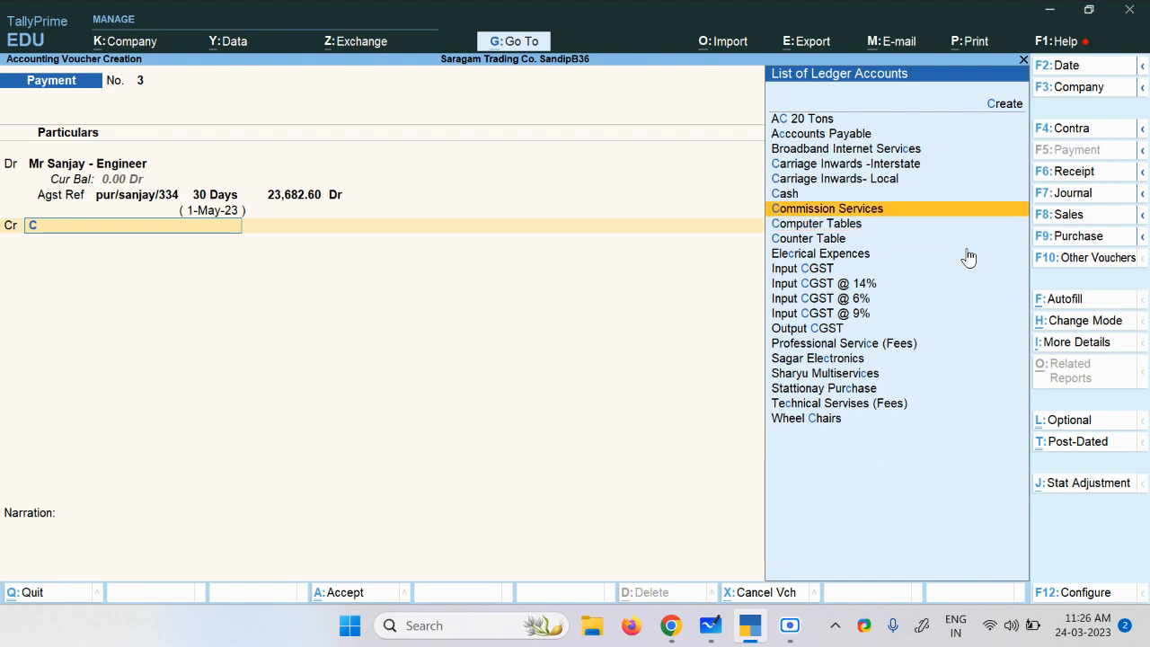
key(Return)
key(Return)
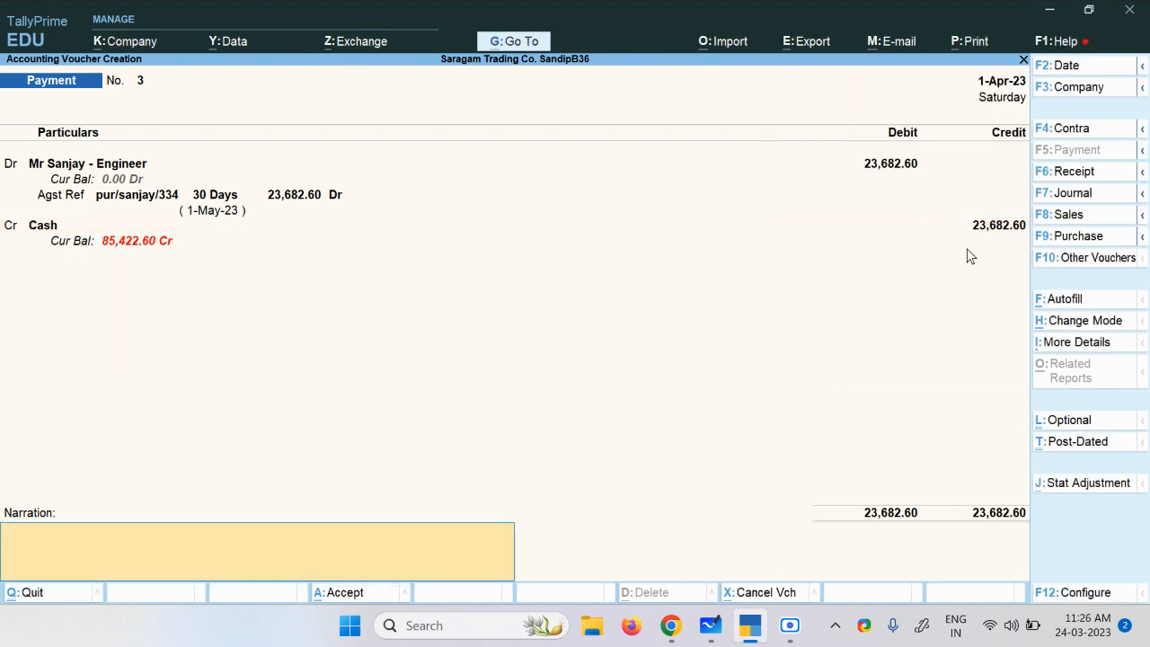
key(Return)
key(Return)
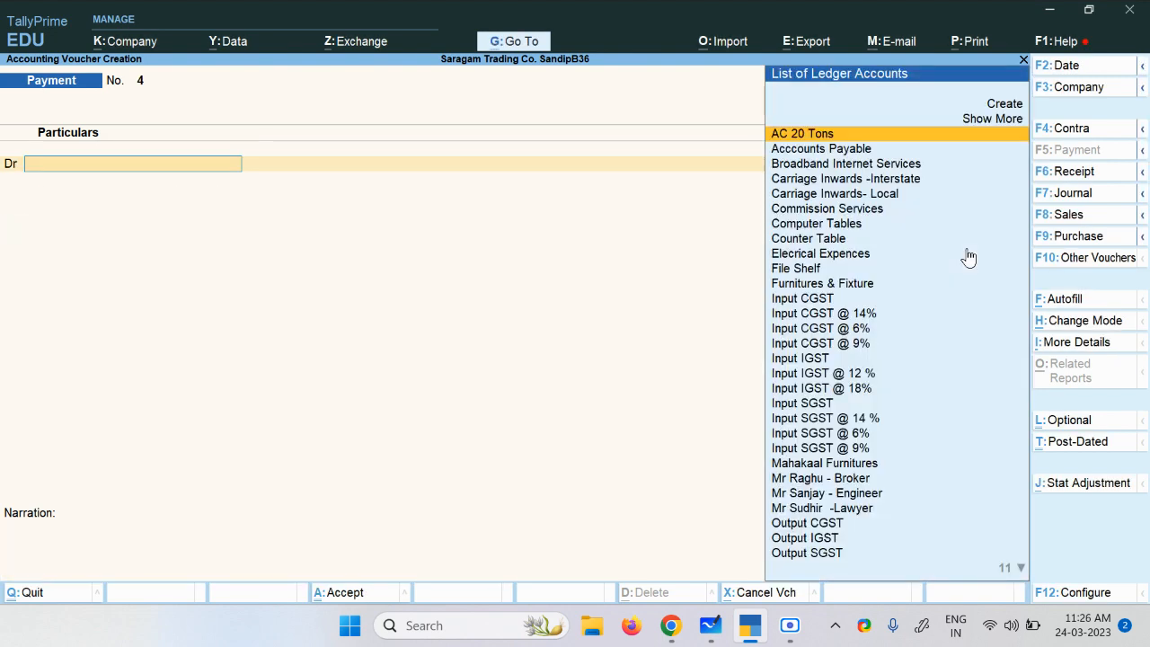
Look up the section for Commission or Brokerage in Microsoft Whiteboard's Nature of Payment list and return to TallyPrime.
click(710, 625)
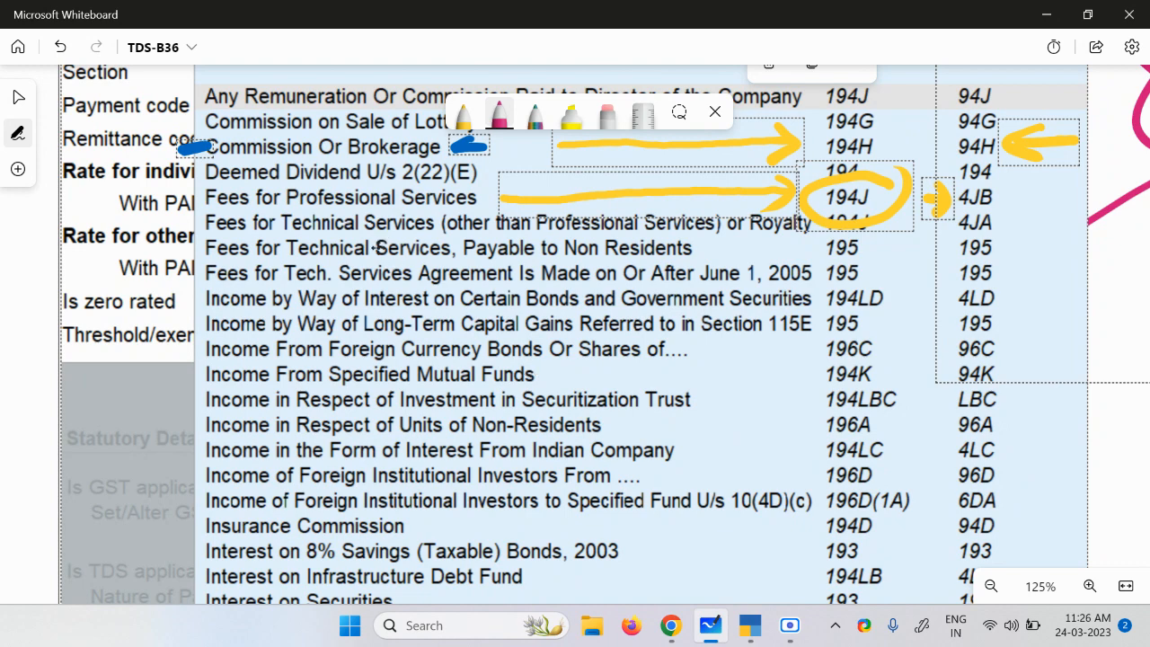
mouse_move(343, 333)
mouse_down()
mouse_move(305, 517)
mouse_move(300, 474)
mouse_up()
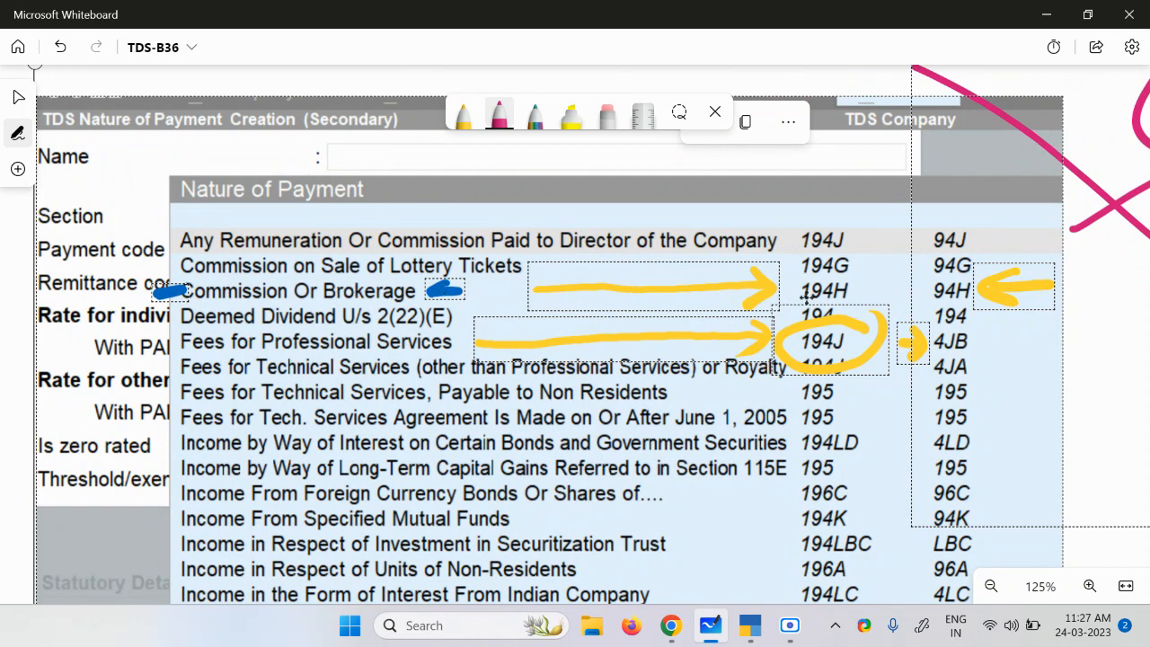
click(849, 291)
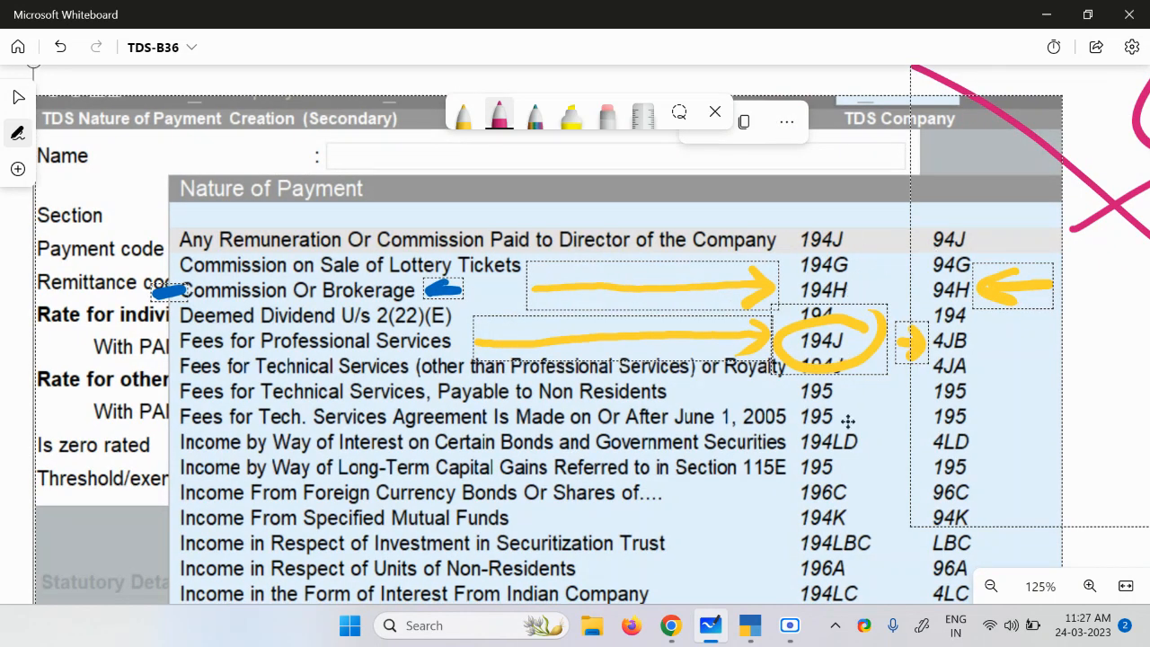
click(750, 625)
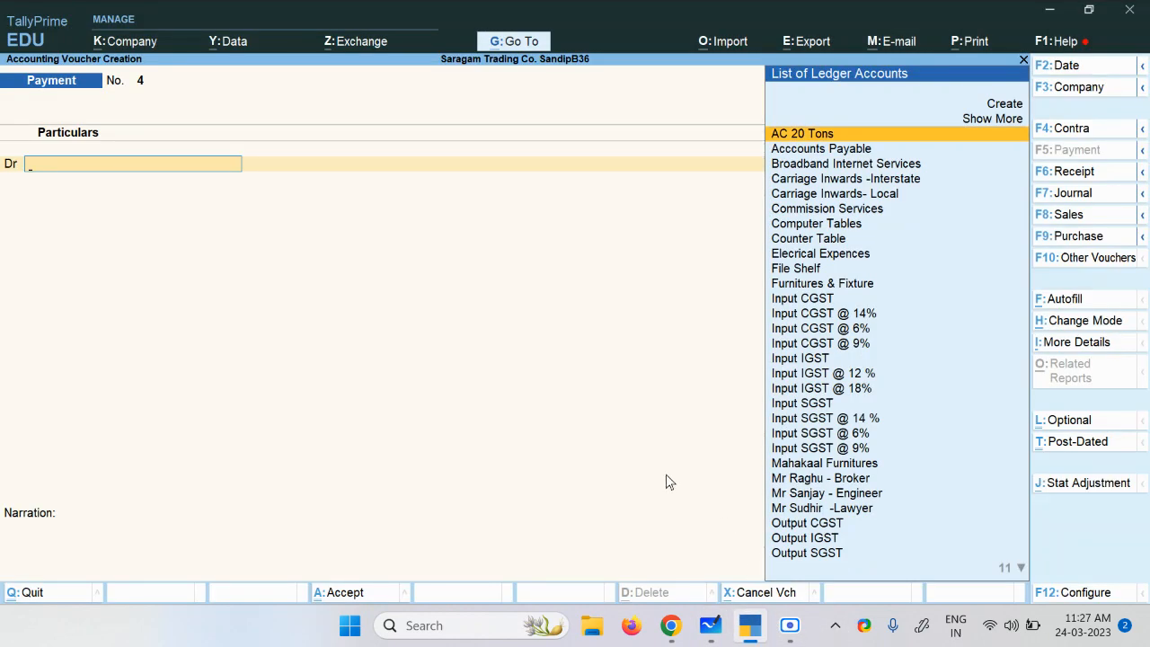
Check the commission amount and its payee in Microsoft Whiteboard's expense list and return to TallyPrime.
click(703, 637)
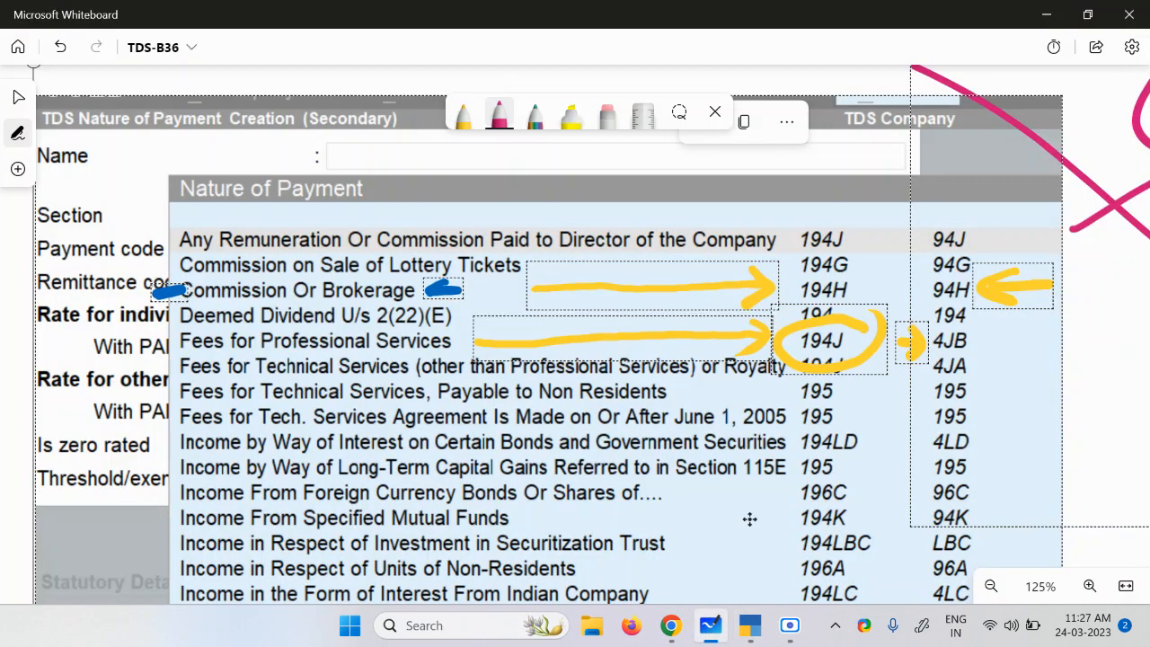
drag(1091, 475, 7, 373)
scroll(76, 340, down, 2)
scroll(75, 340, down, 10)
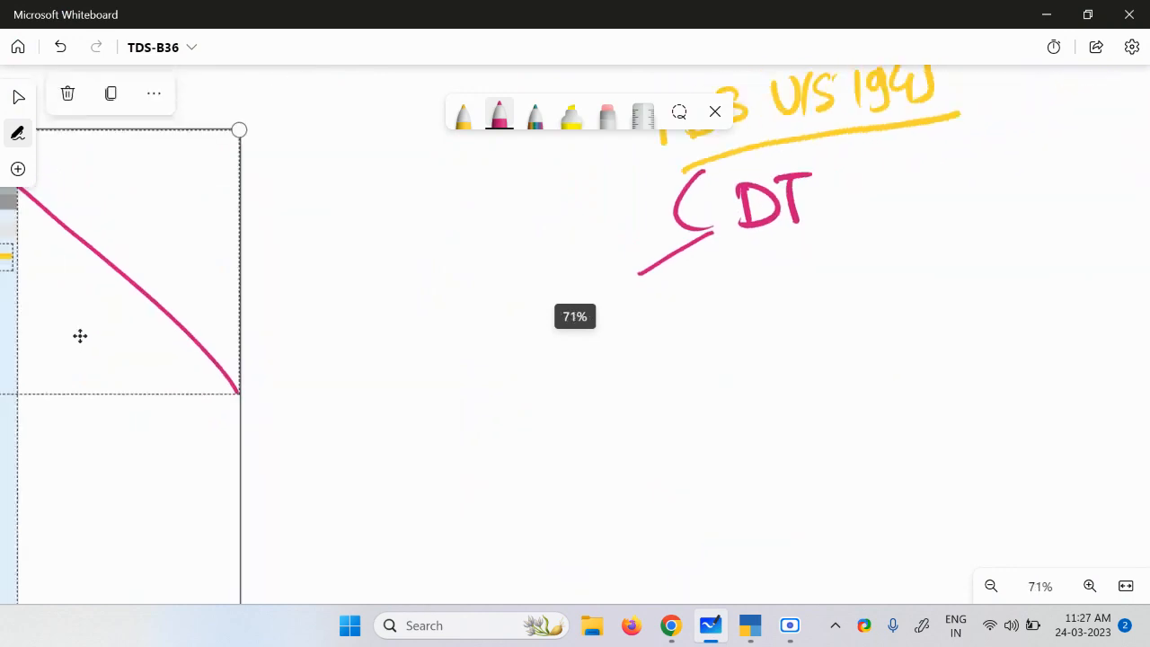
click(412, 361)
drag(412, 361, 272, 348)
scroll(642, 420, up, 5)
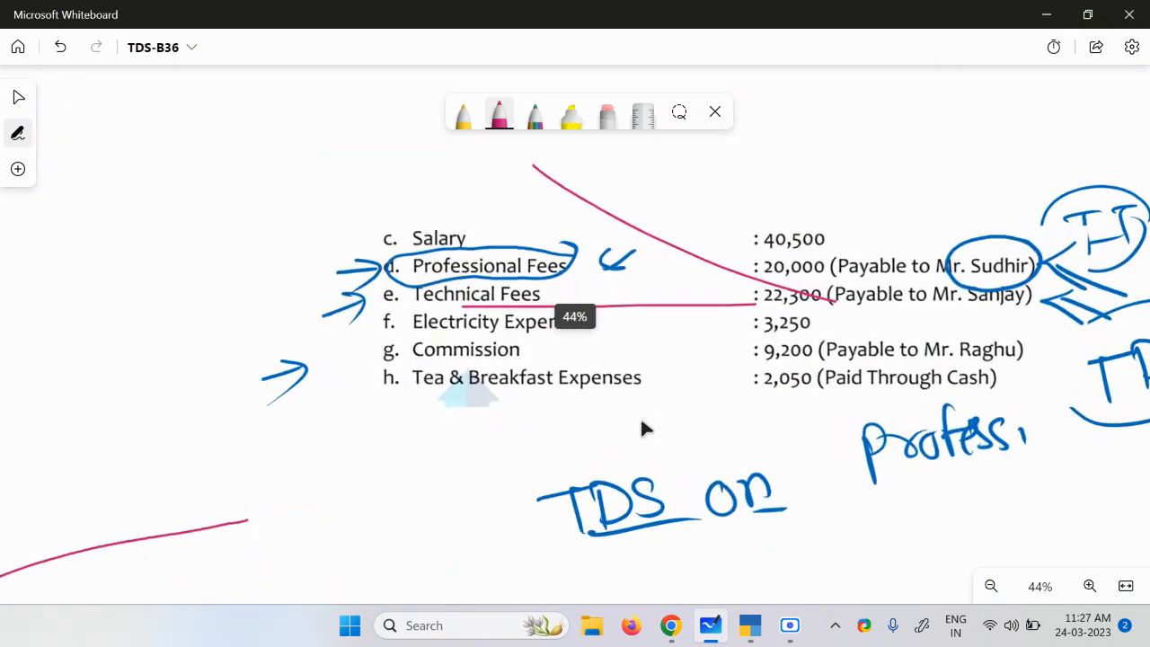
drag(677, 346, 561, 338)
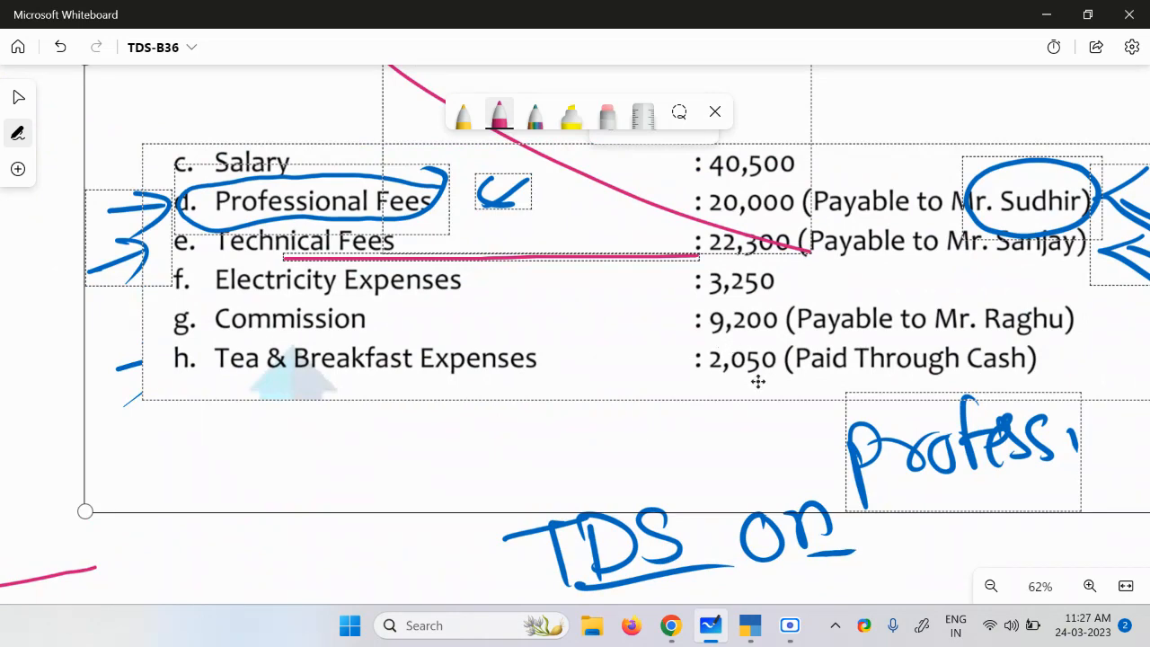
click(752, 632)
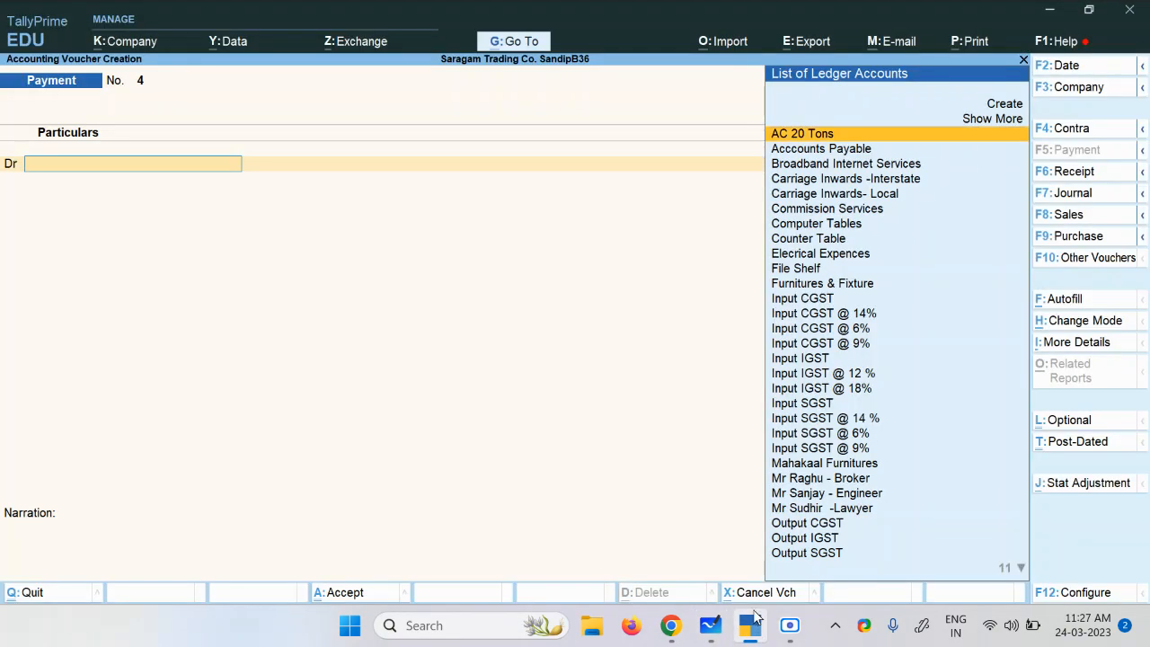
Start a purchase voucher with the supplier invoice number dated 1-Apr-23 and select the broker's ledger as the party account.
click(1080, 239)
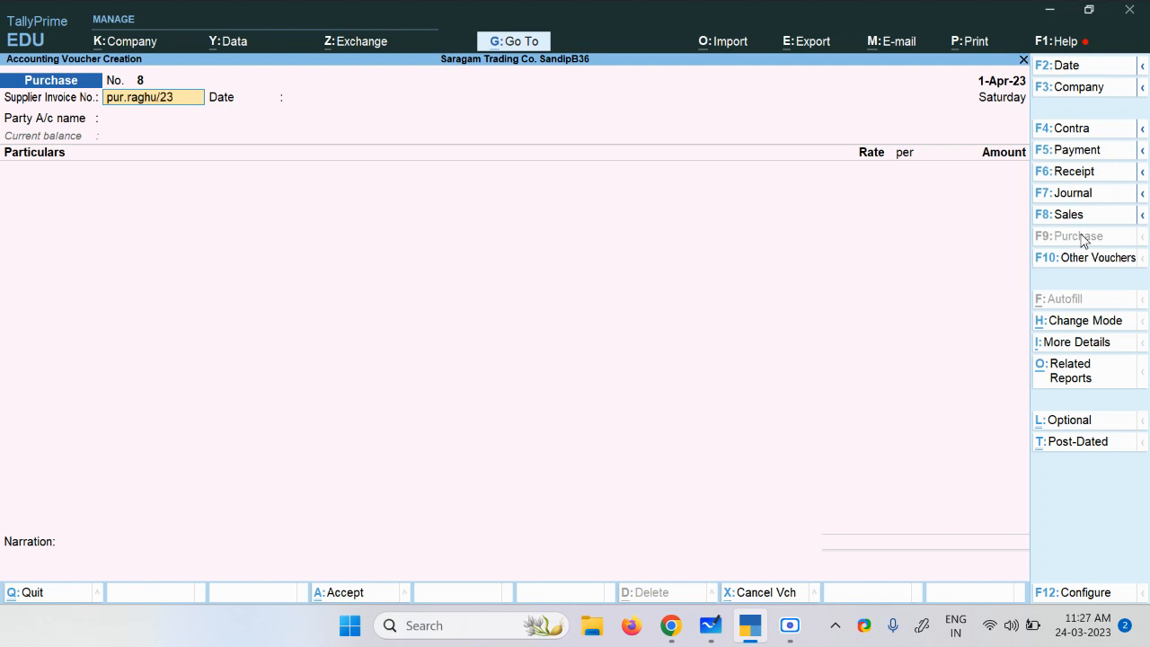
key(Return)
key(Return)
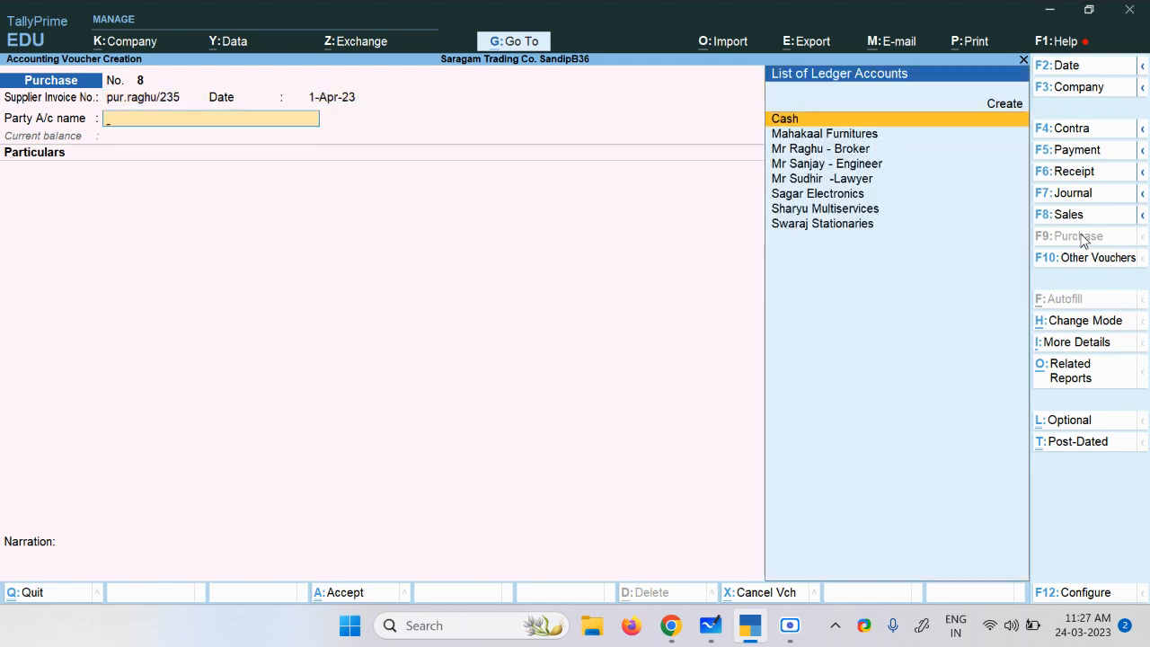
key(Down)
key(Down)
key(Down)
key(Up)
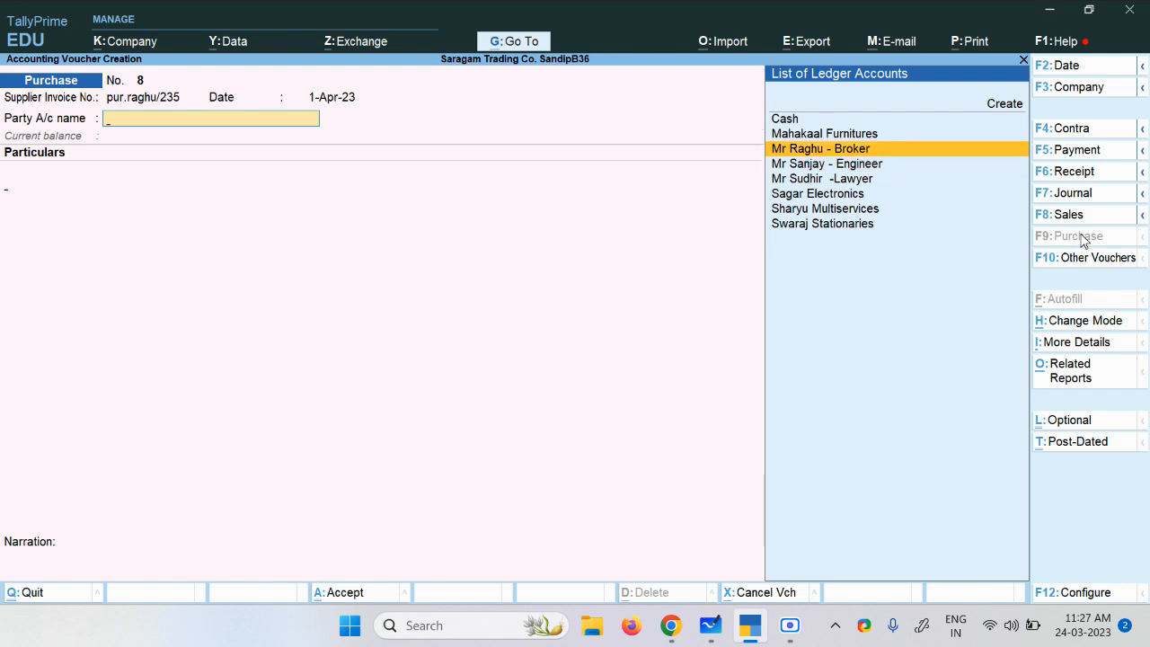
key(Return)
Add the Commission Services ledger with an amount of 9,200, checking the figure against the expense list in Microsoft Whiteboard.
text(c)
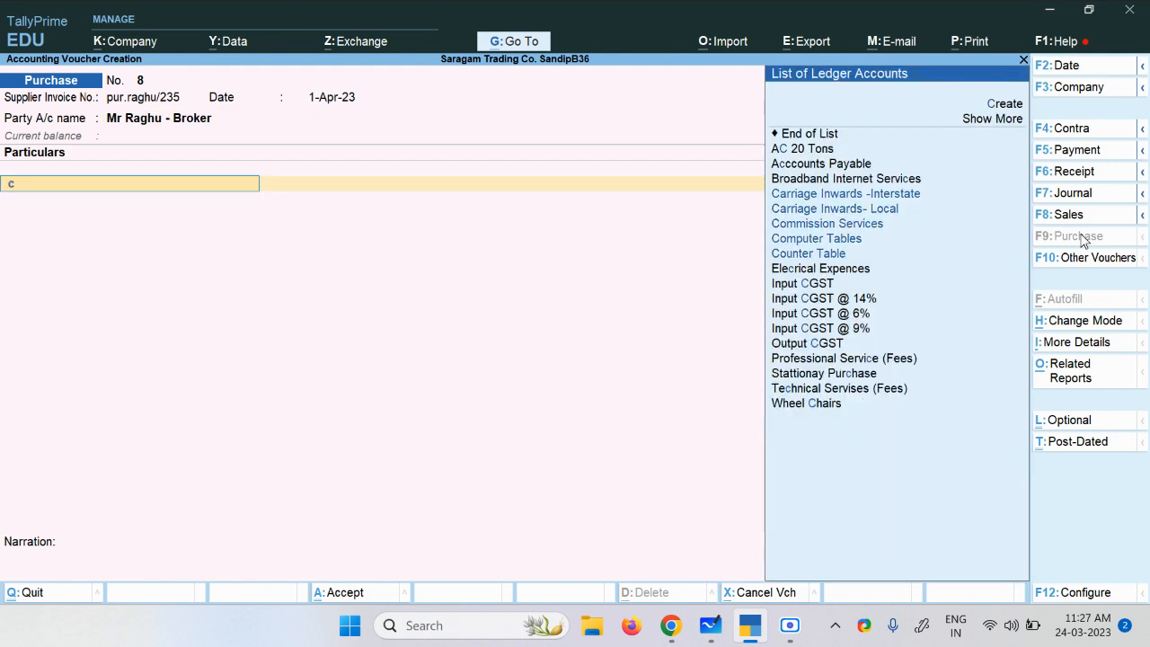
key(Down)
key(Down)
key(Return)
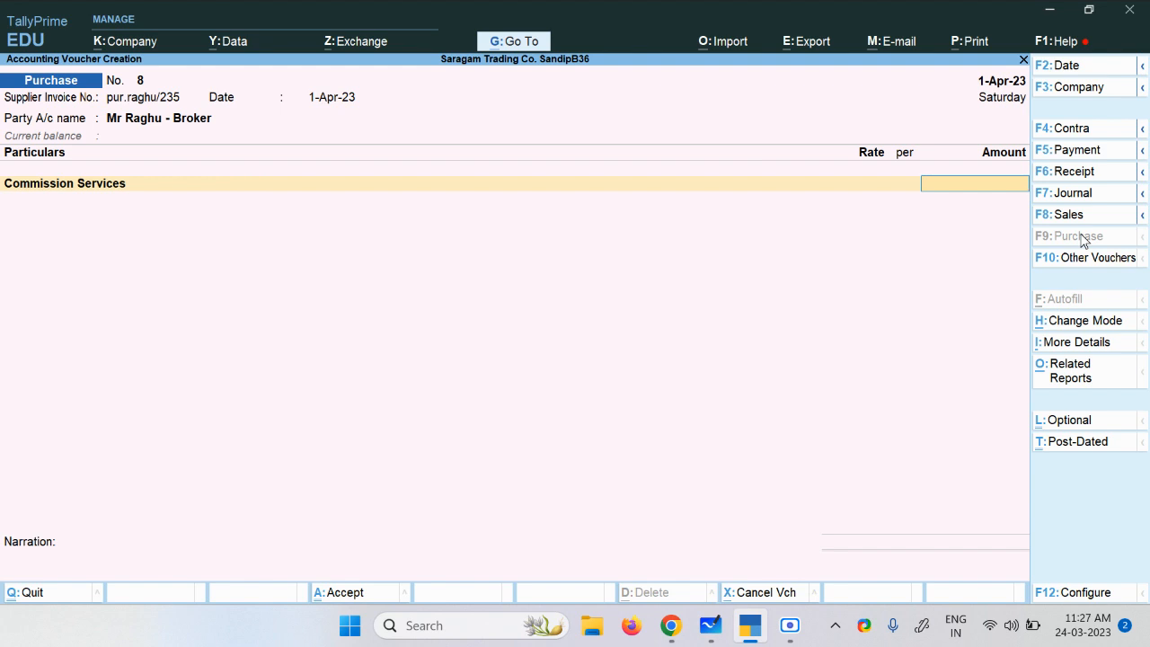
text(9200)
click(710, 626)
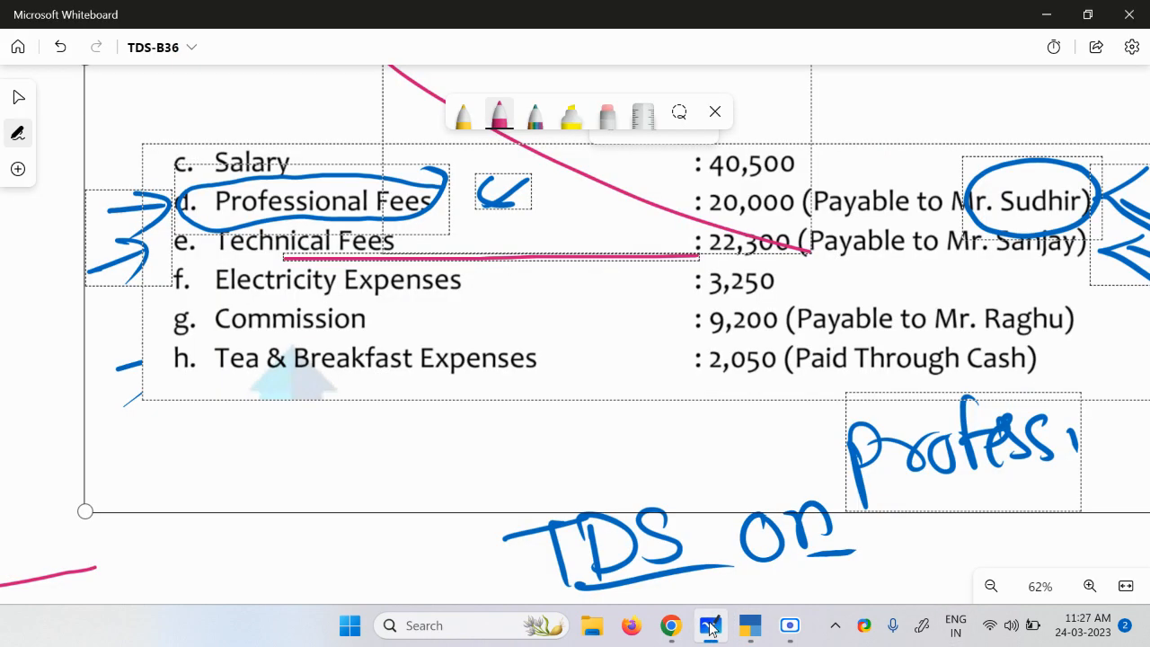
click(710, 626)
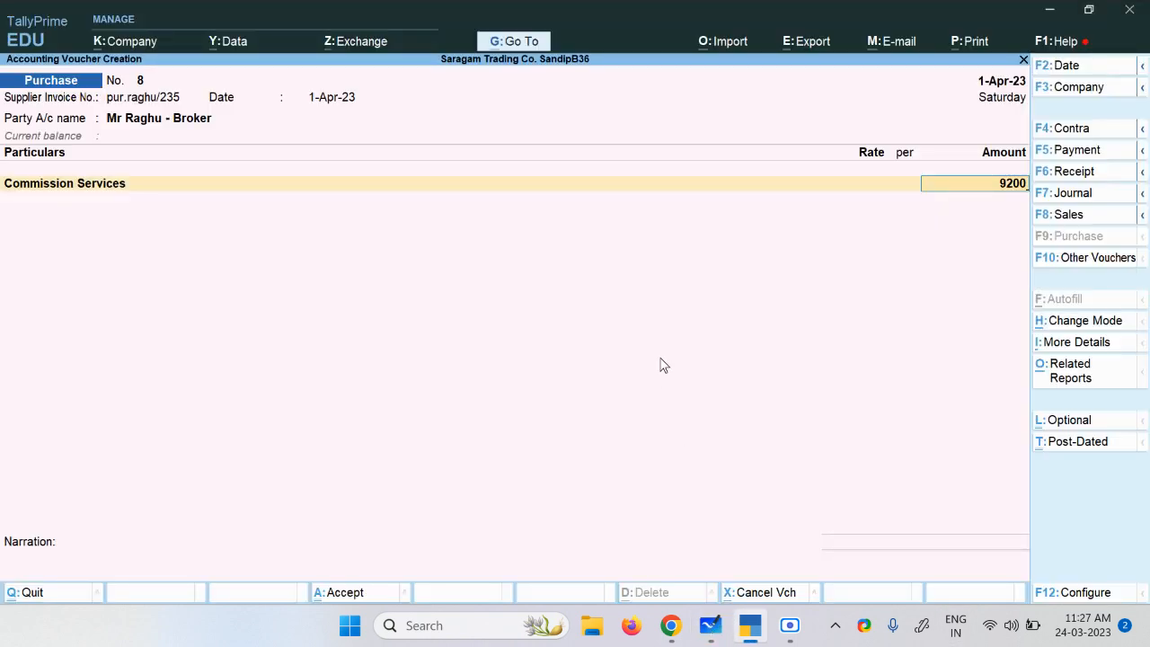
key(Return)
Add the Input CGST @ 9% ledger below Commission Services in the purchase voucher.
text(In)
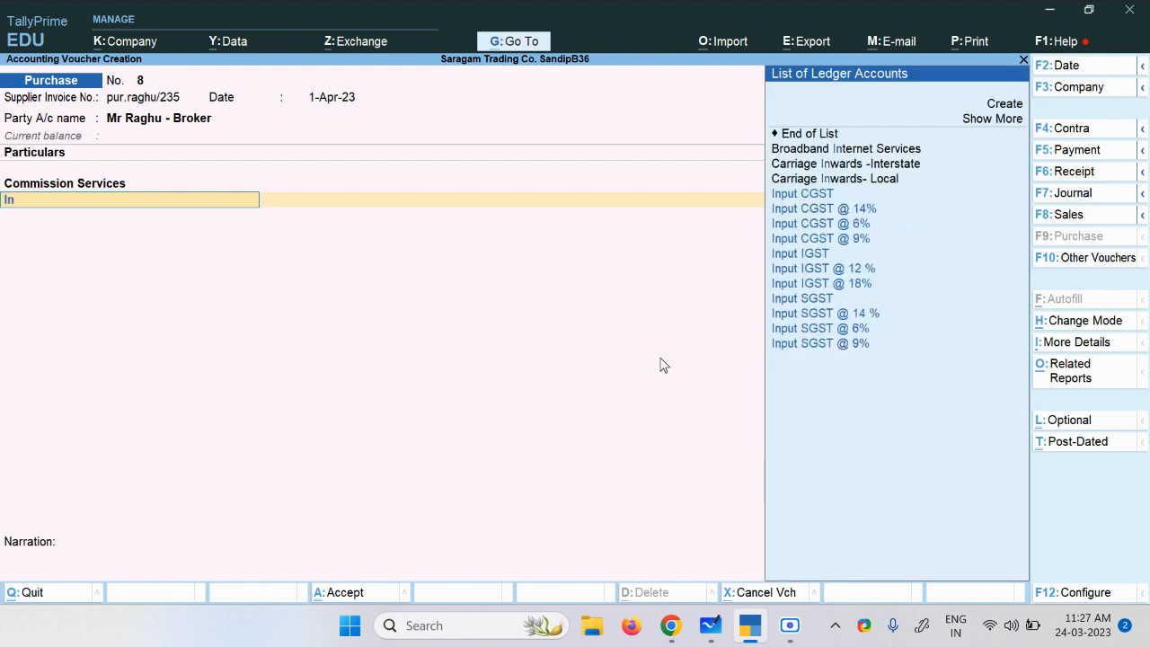
key(Down)
key(Down)
key(Down)
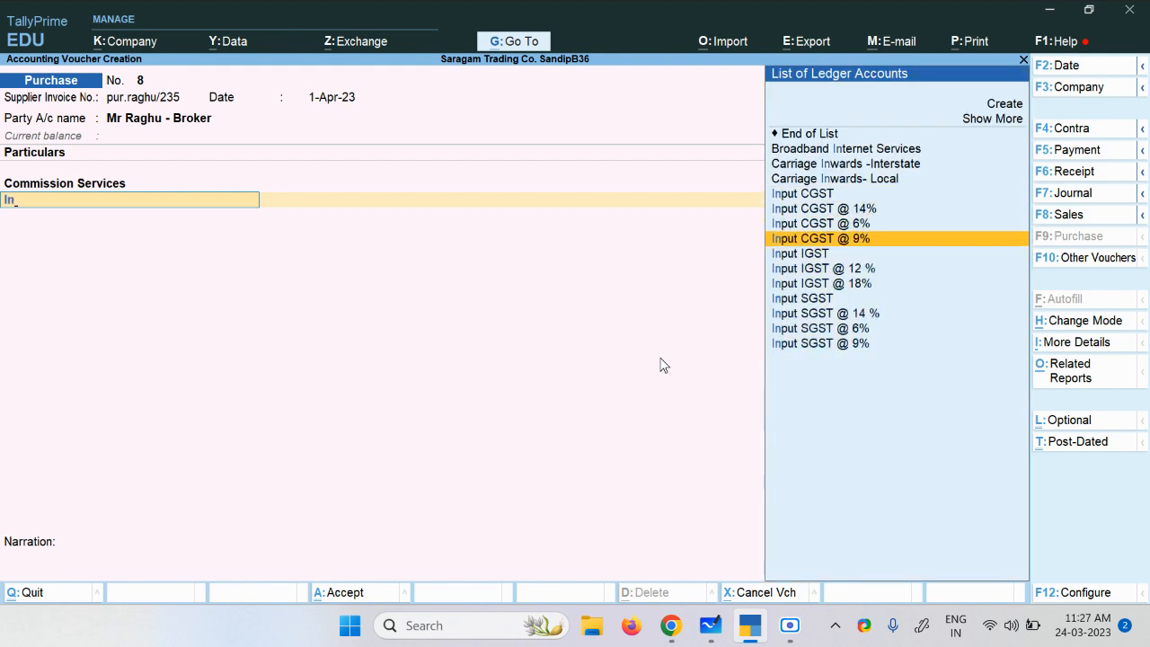
key(Return)
key(Return)
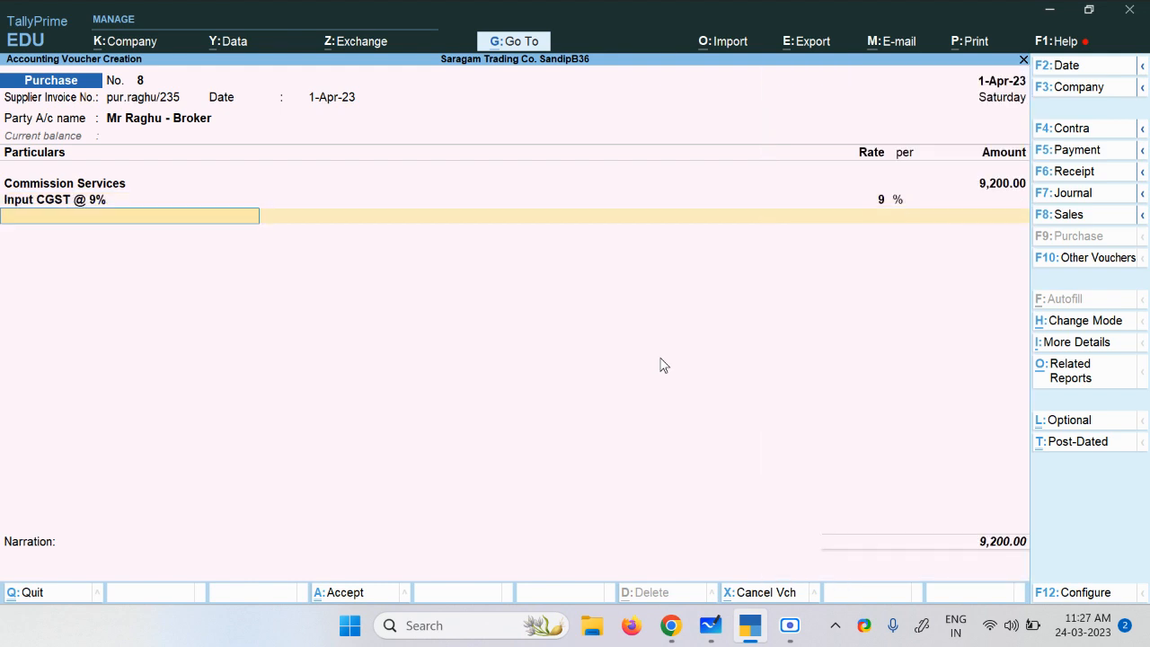
Add the Input SGST @ 9% ledger below the CGST line.
text(Sg)
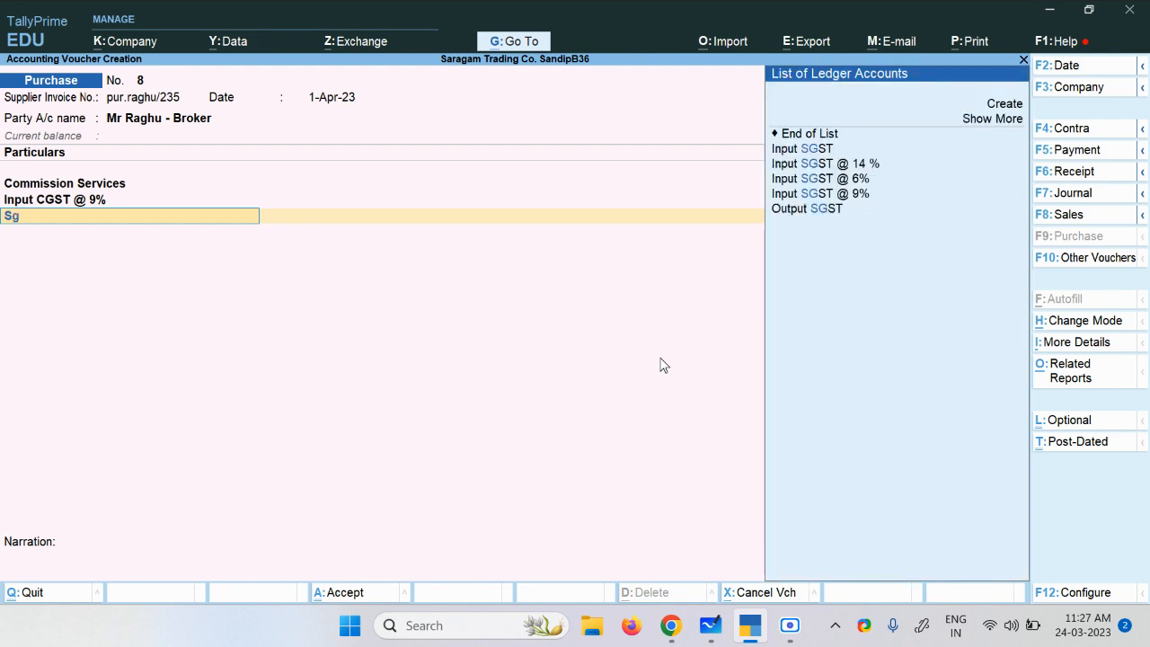
key(Down)
key(Down)
key(Down)
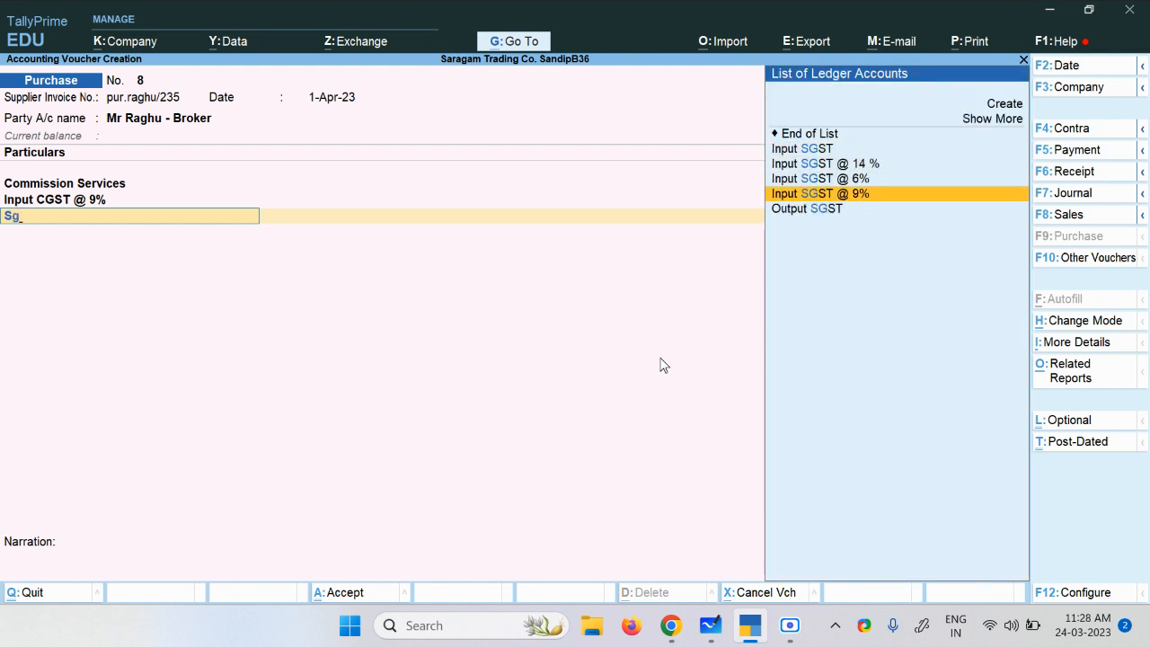
key(Return)
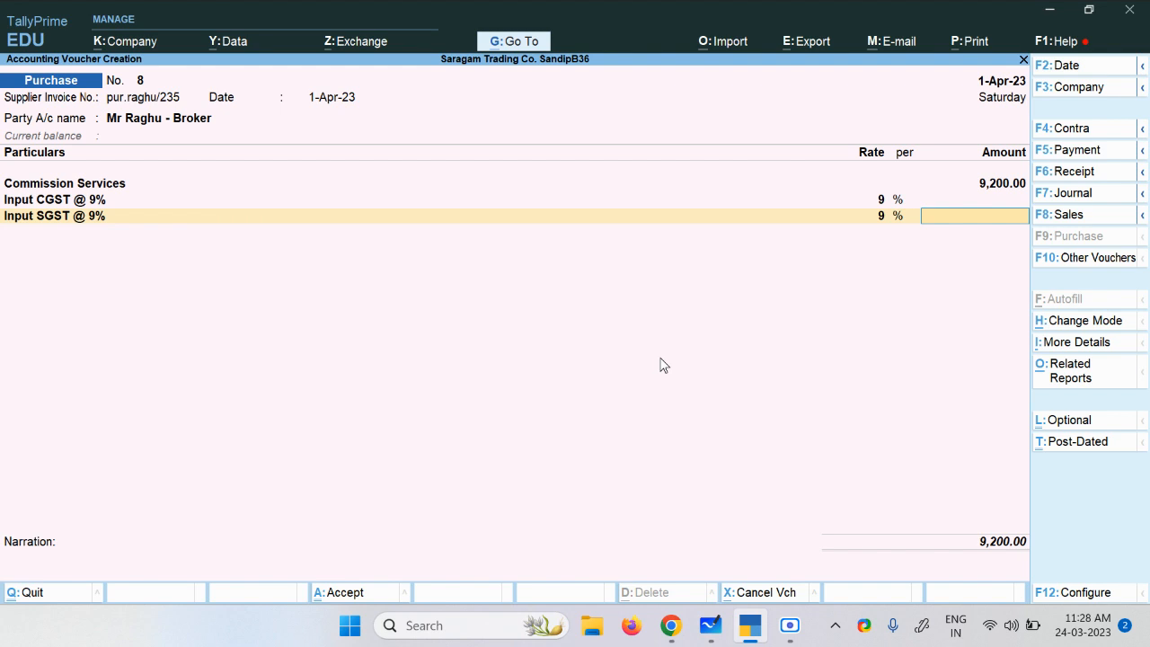
Go back to the Commission Services line, open its ledger for alteration, and advance to the option for altering GST details.
key(BackSpace)
key(BackSpace)
key(BackSpace)
key(BackSpace)
key(BackSpace)
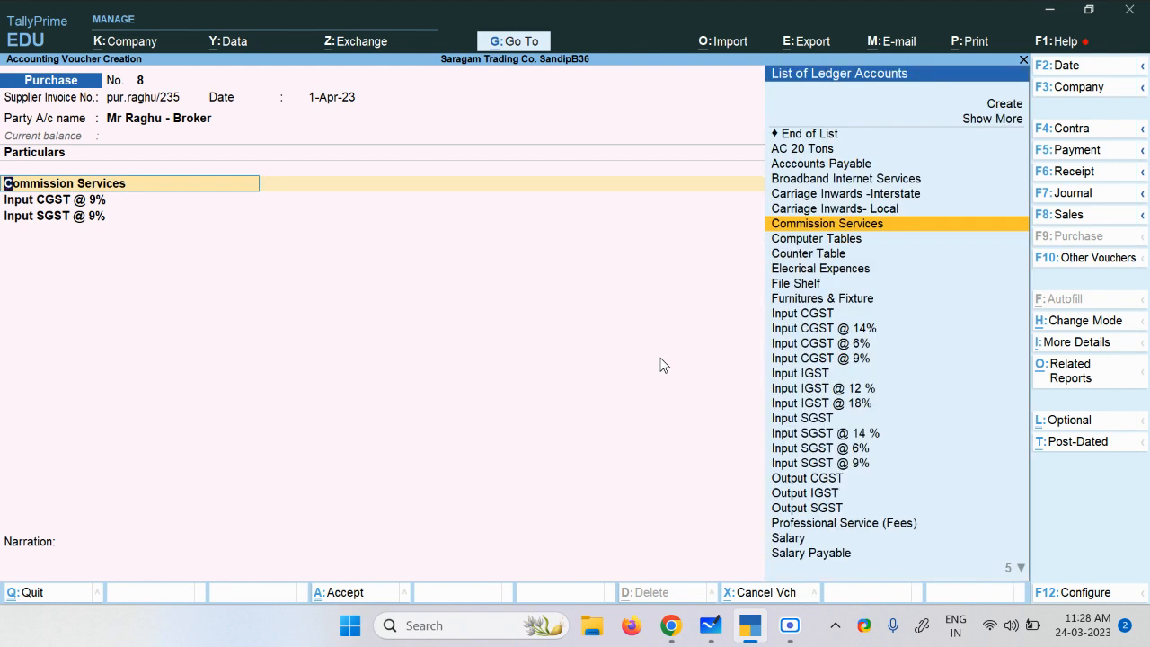
key(ctrl+Return)
key(Return)
key(Return)
key(Return)
key(Return)
key(Return)
key(Return)
key(Return)
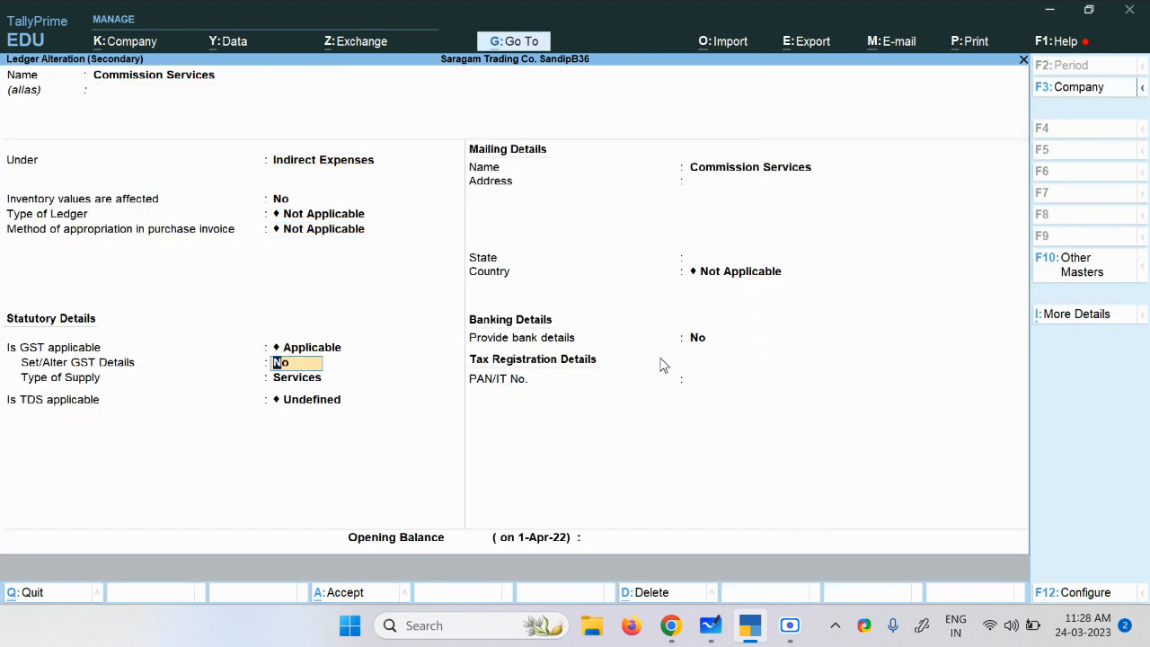
Open the Commission Services ledger's GST details, revisit the nature of transaction, and accept the ledger to return to the voucher.
key(y)
key(Return)
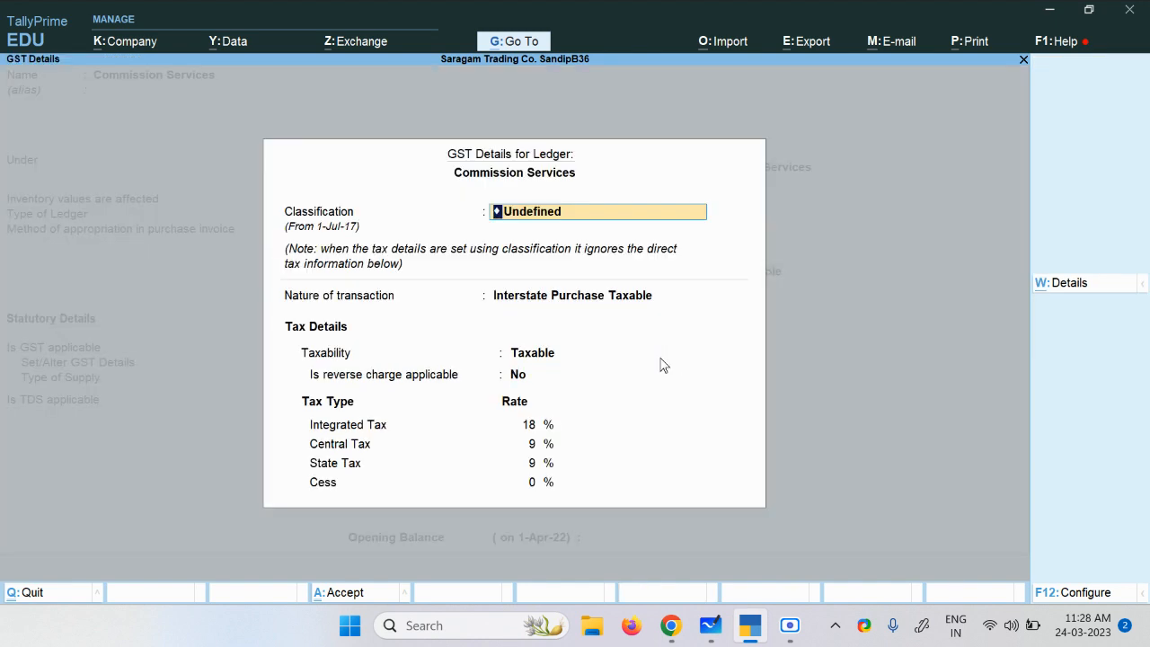
key(Return)
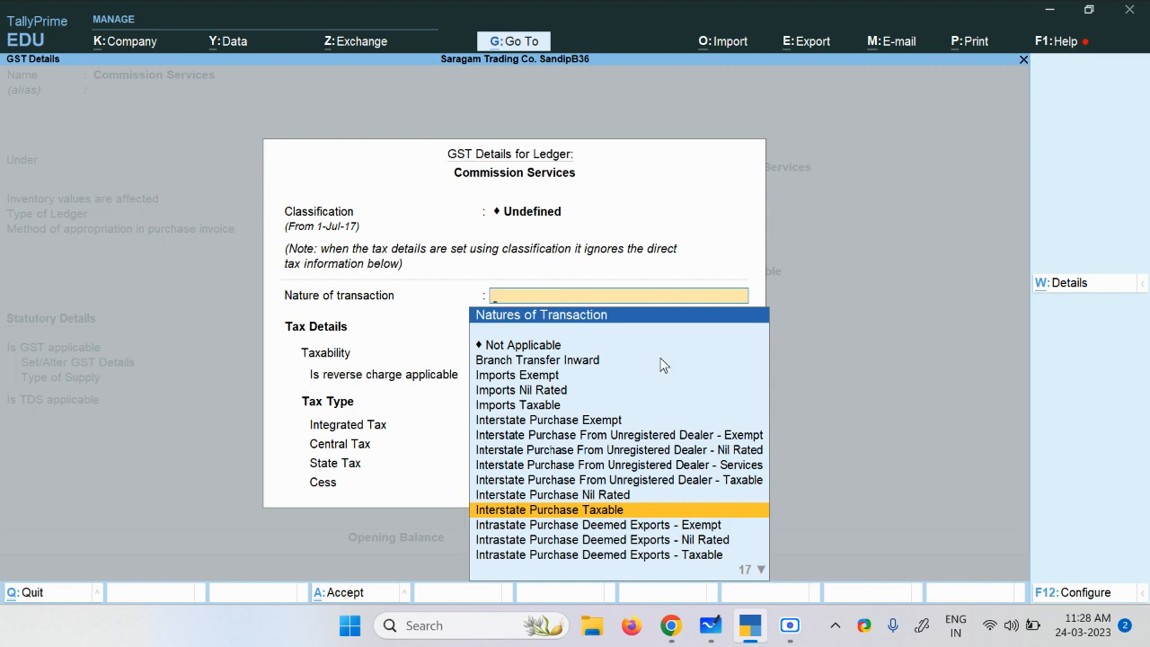
key(ctrl+a)
key(BackSpace)
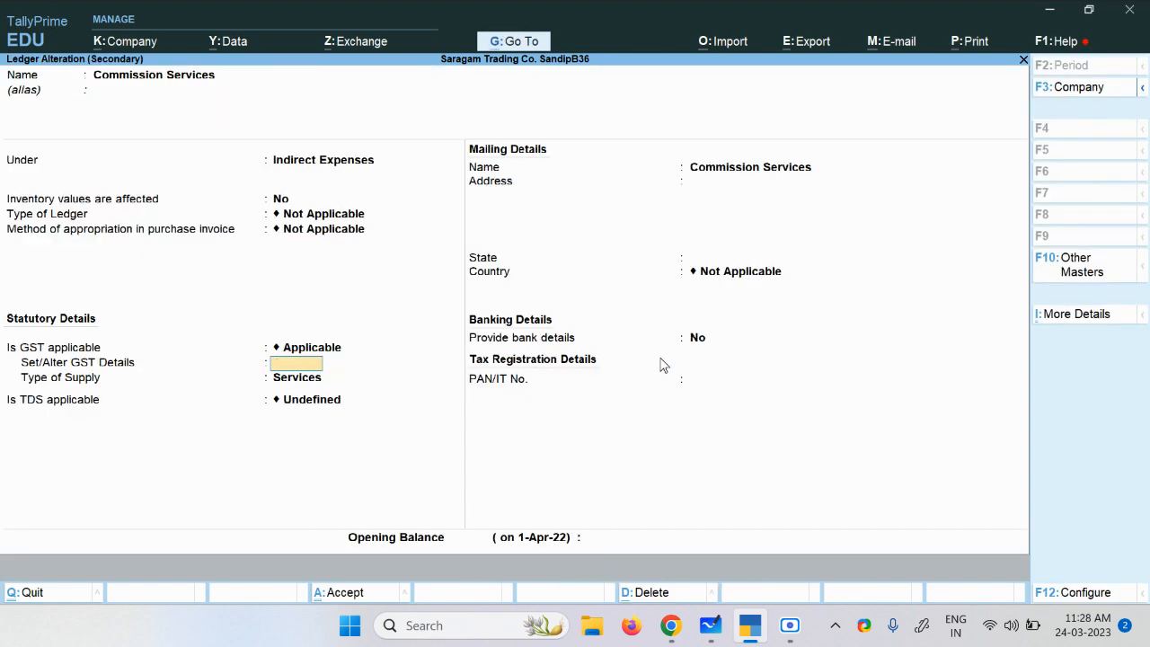
key(ctrl+a)
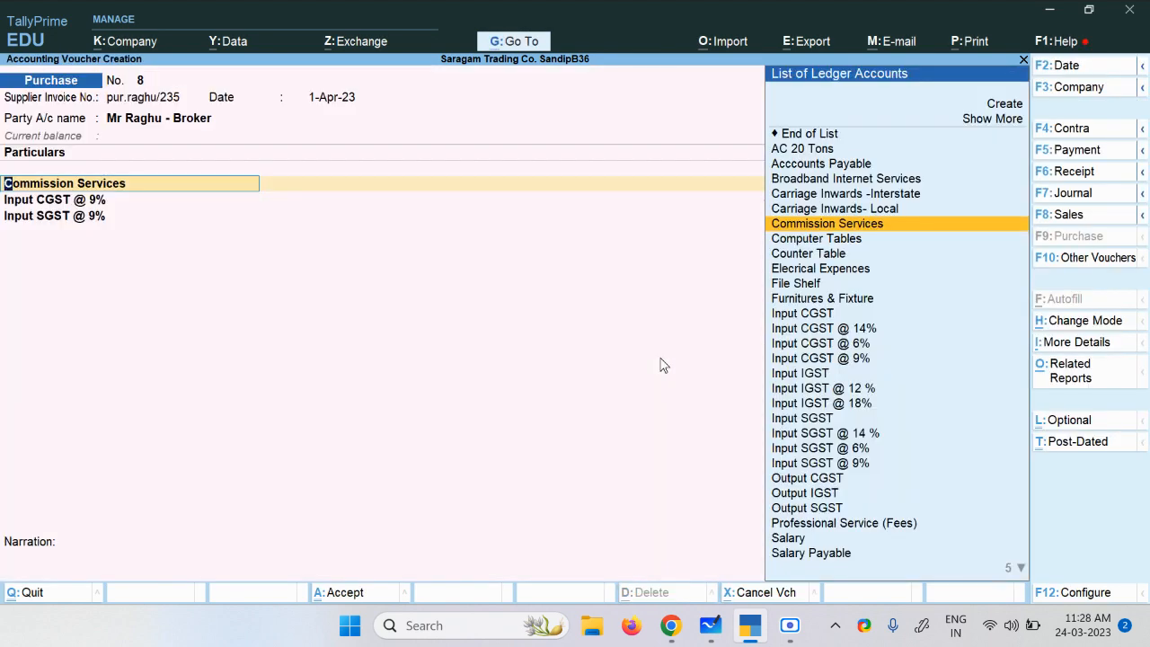
key(Down)
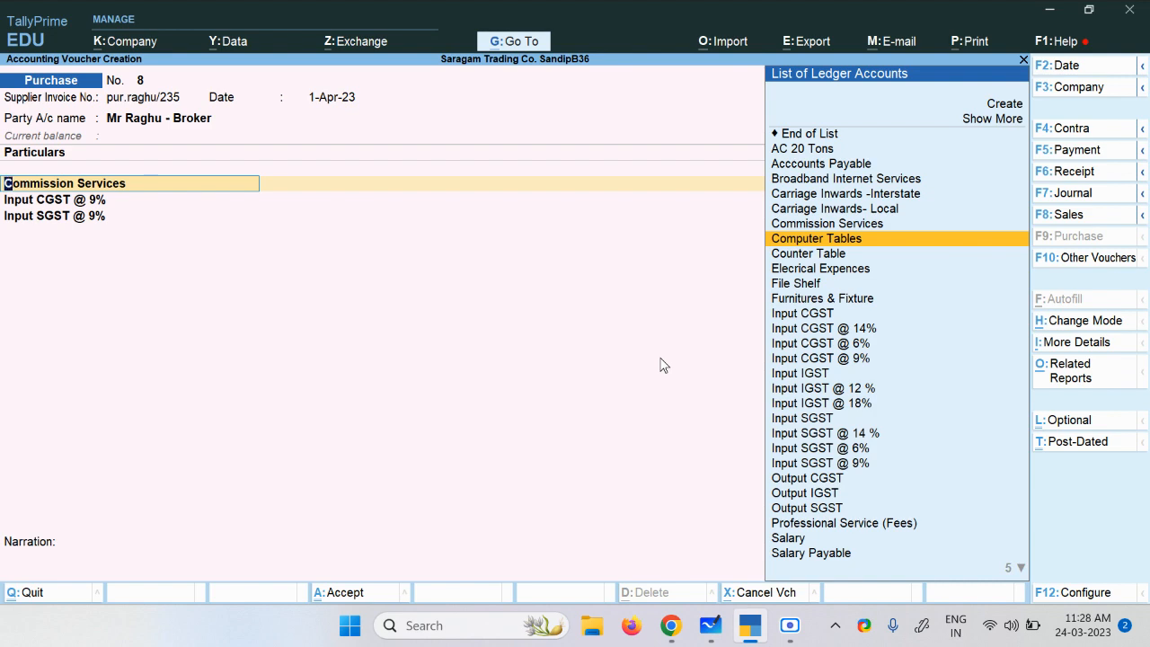
Open the broker's party ledger from the purchase voucher, check its state, and quit without altering it.
key(BackSpace)
key(BackSpace)
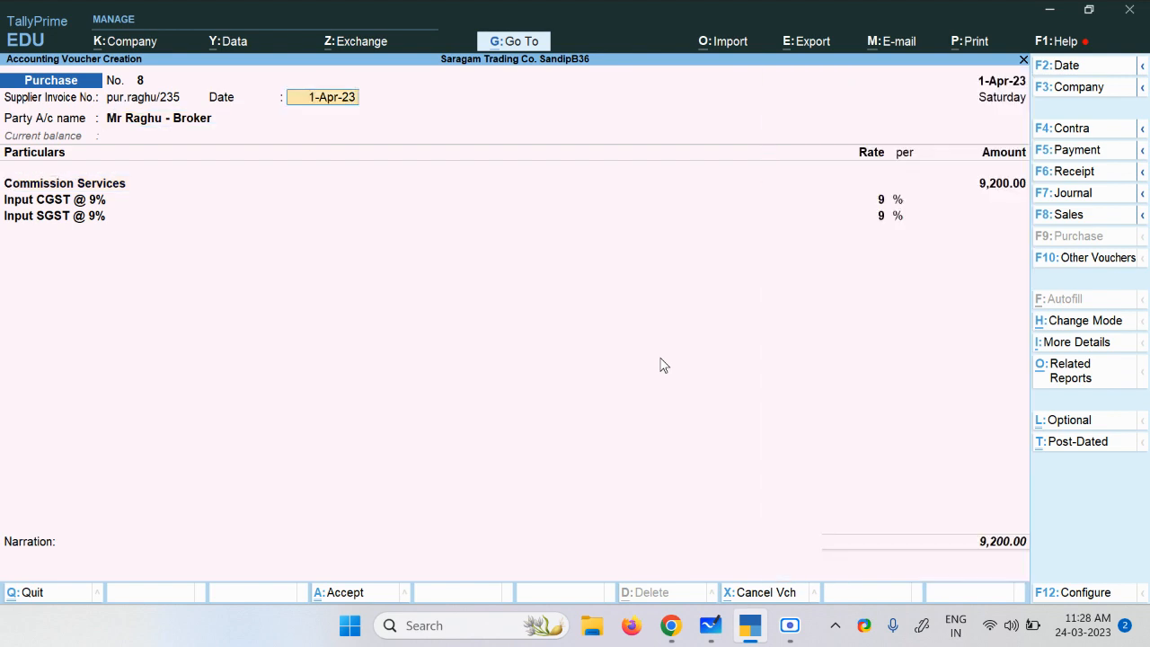
key(Return)
key(ctrl+Return)
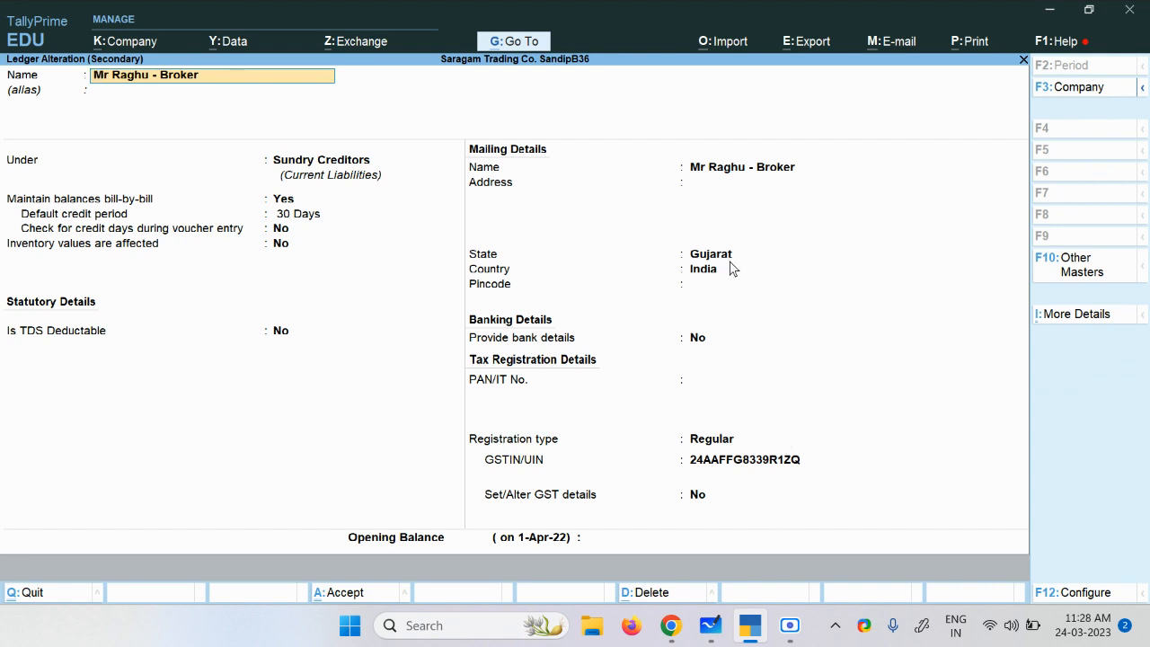
key(Escape)
key(Escape)
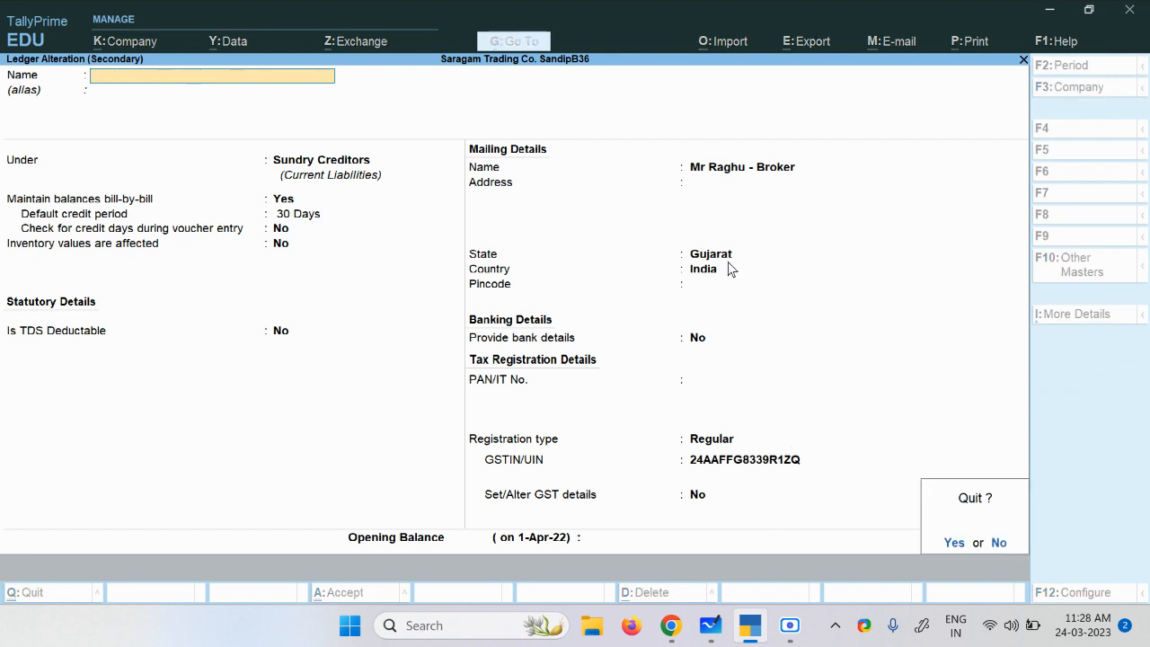
key(y)
Return to the purchase voucher's ledger lines and remove the Input CGST @ 9% line.
key(Return)
key(Return)
key(Return)
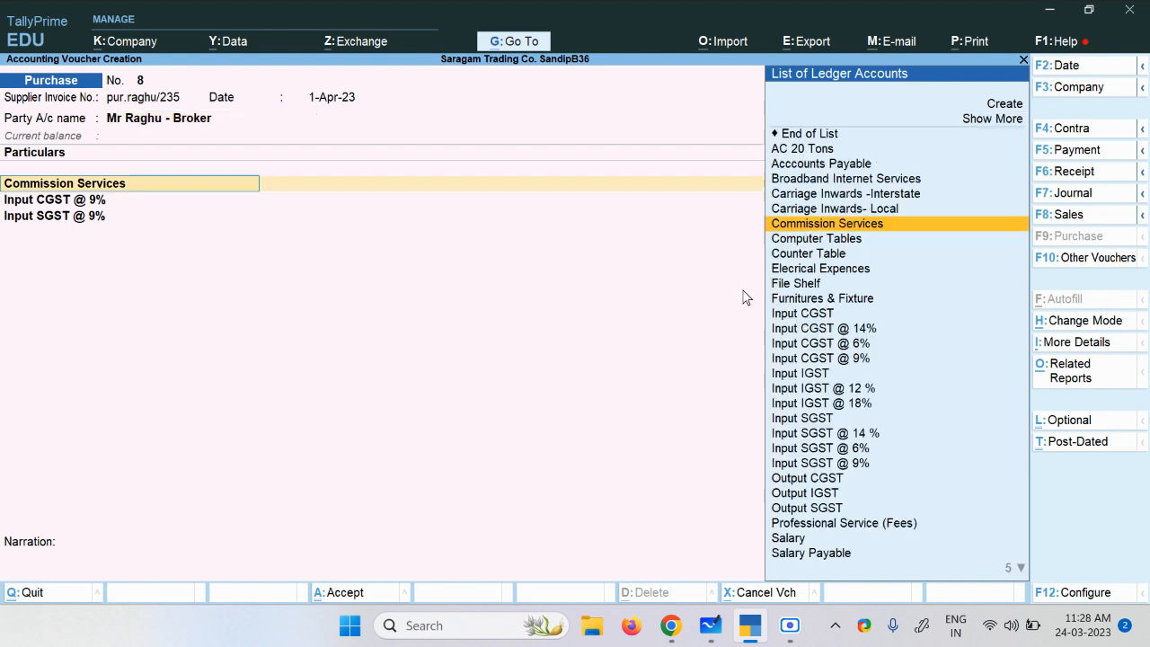
key(Escape)
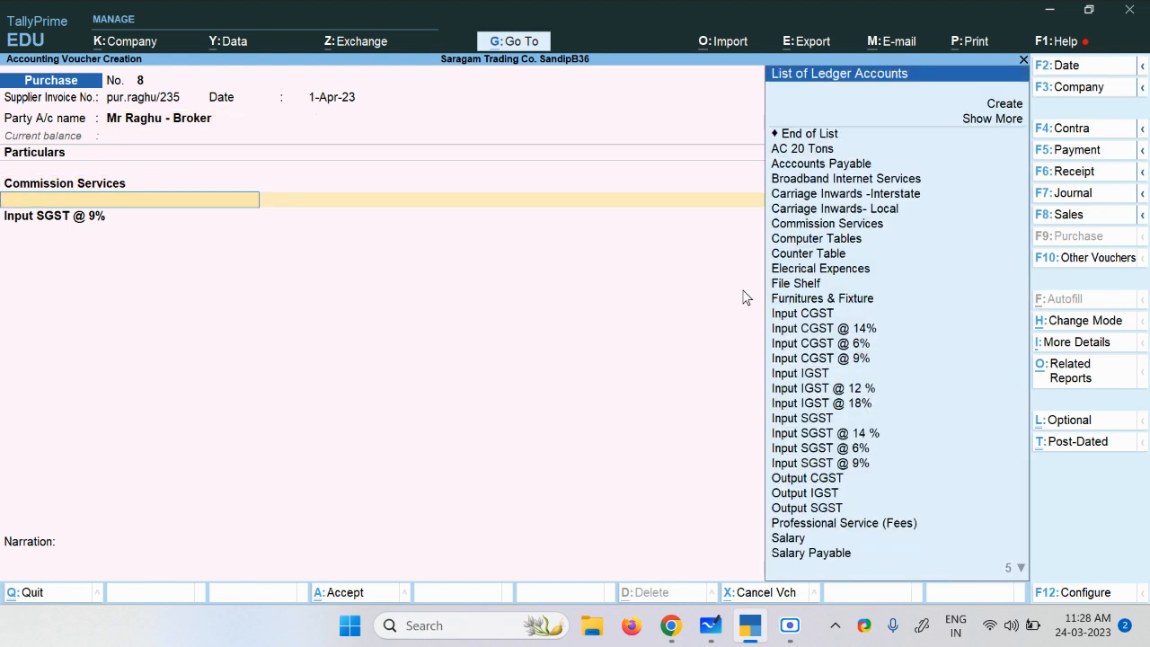
key(Down)
key(Down)
key(Down)
key(Return)
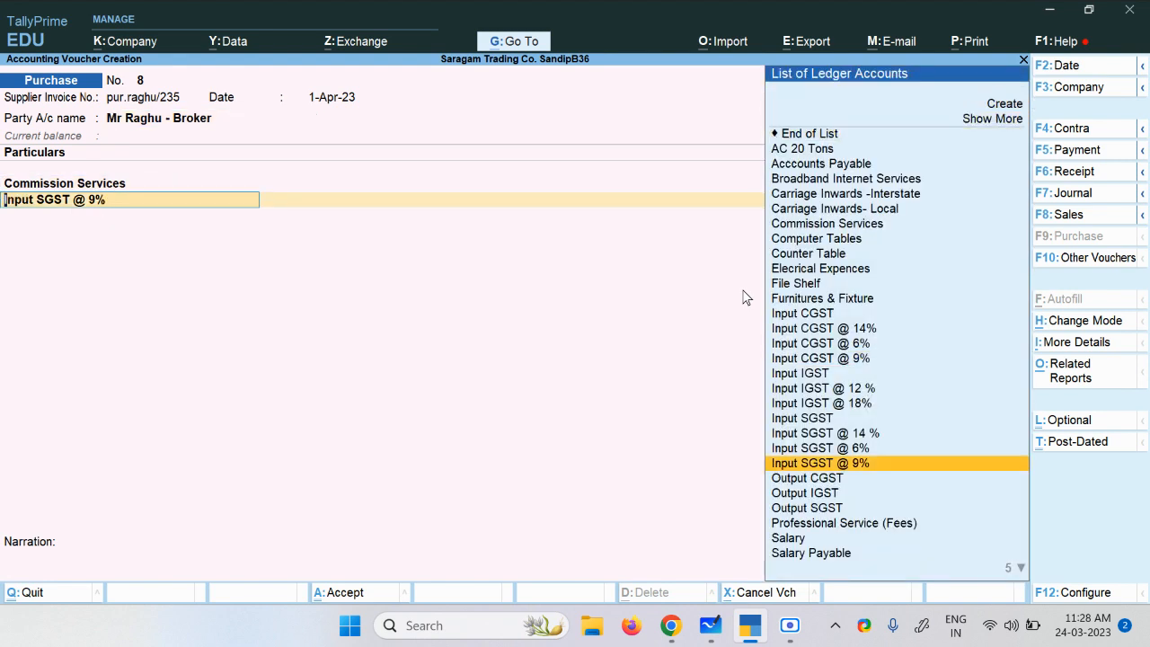
Remove the Input SGST @ 9% line by ending the ledger list after Commission Services.
key(Up)
key(Up)
key(Up)
key(Up)
key(Up)
key(Up)
key(Up)
key(Up)
key(Up)
key(Up)
key(Up)
key(Up)
key(Up)
key(Up)
key(Up)
key(Up)
key(Up)
key(Up)
key(Up)
key(Up)
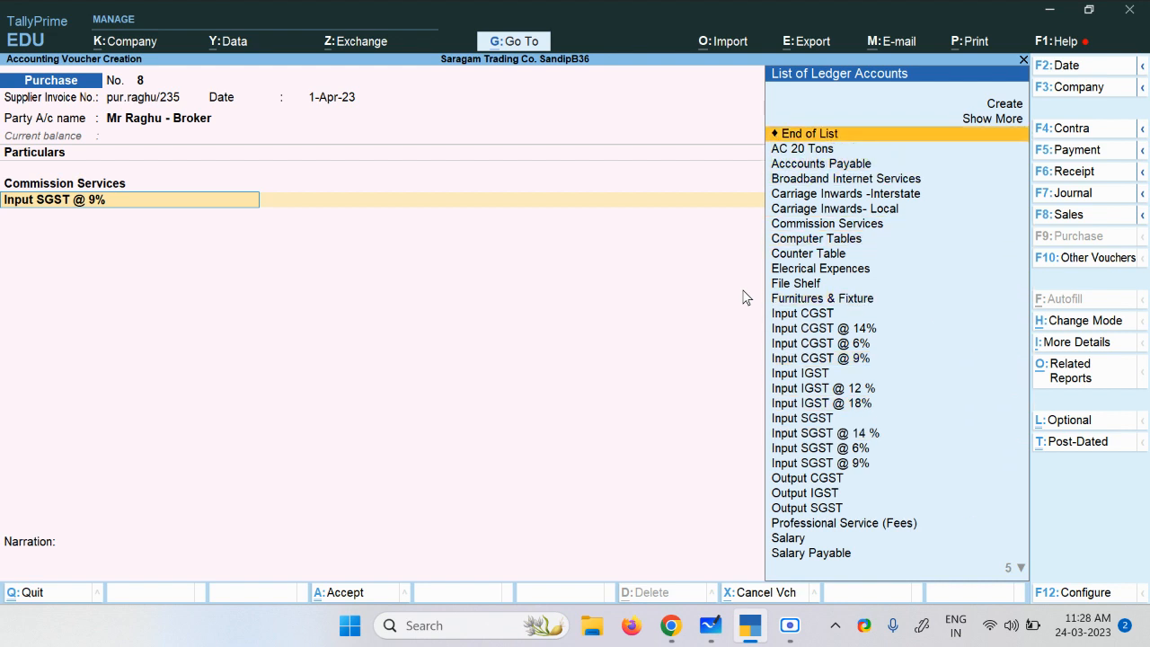
key(Return)
key(Return)
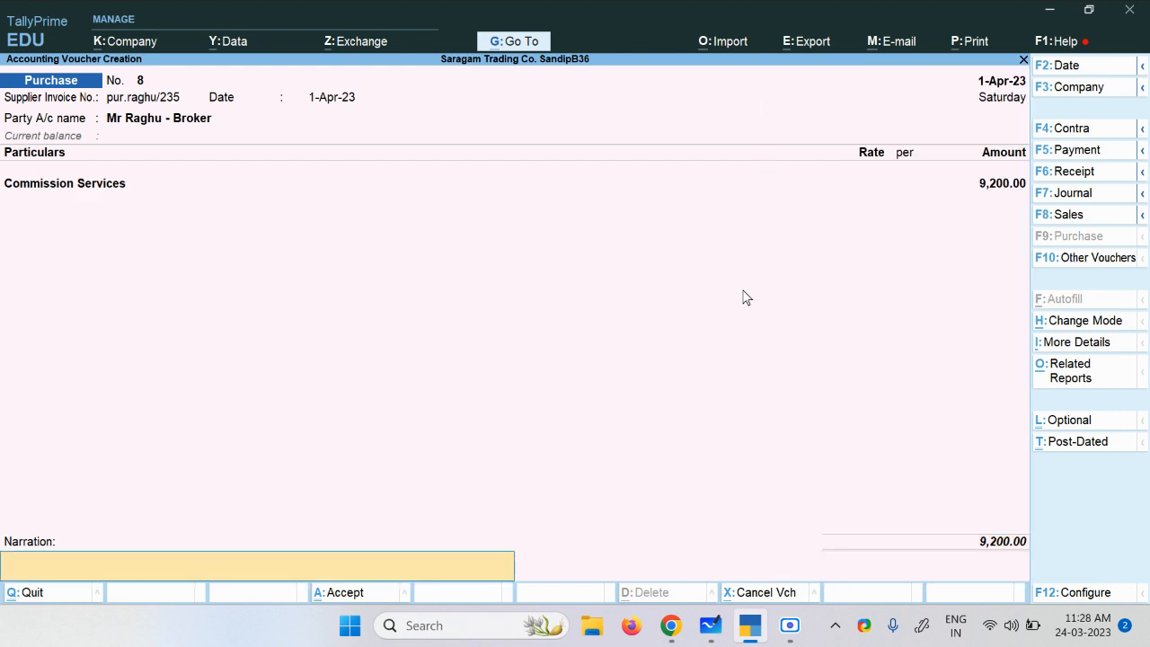
Add the Input IGST @ 18% ledger below Commission Services in the purchase voucher.
key(BackSpace)
key(BackSpace)
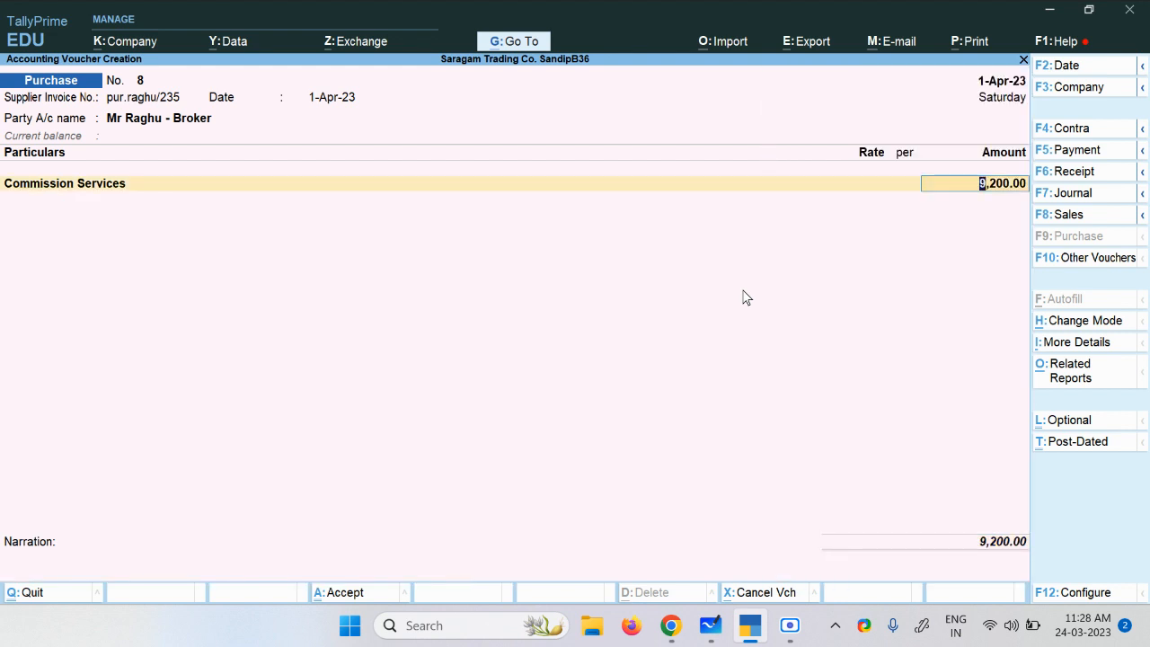
key(Return)
text(Ig)
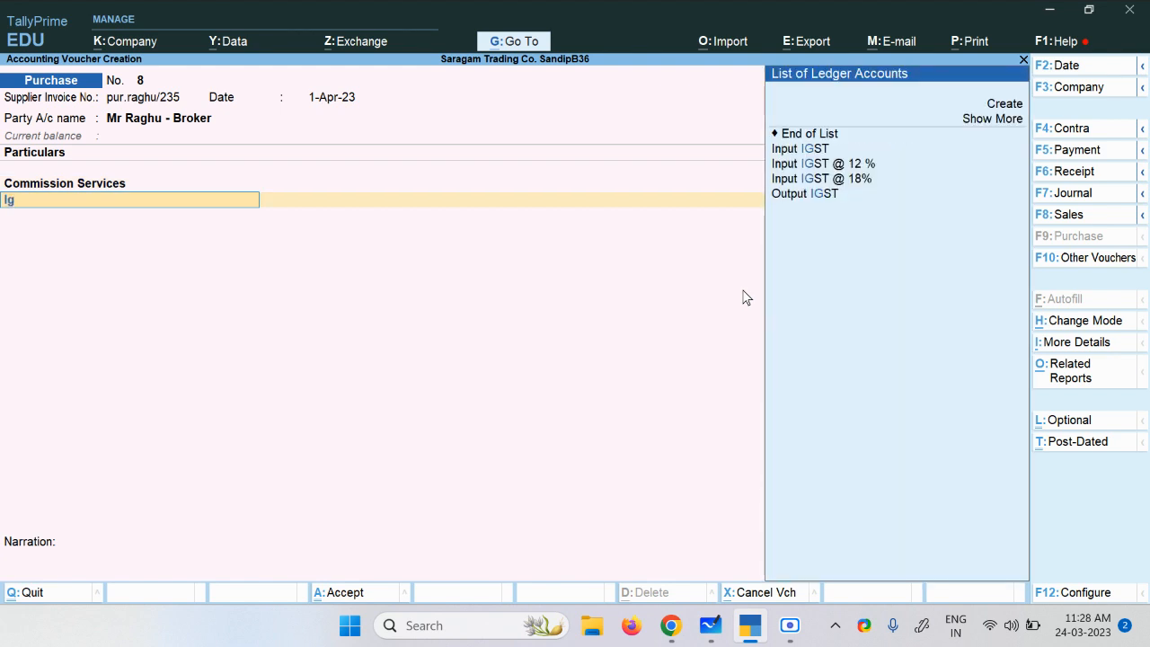
key(Down)
key(Down)
key(Return)
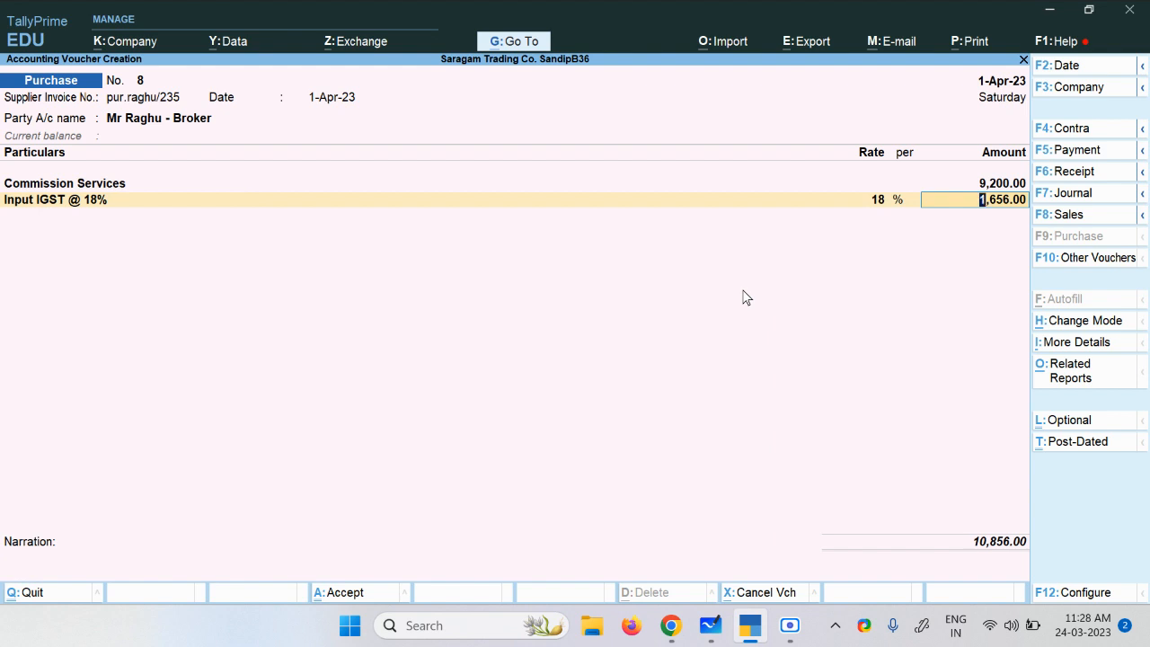
Finish the broker's commission purchase voucher with no narration and accept it.
key(Return)
key(Return)
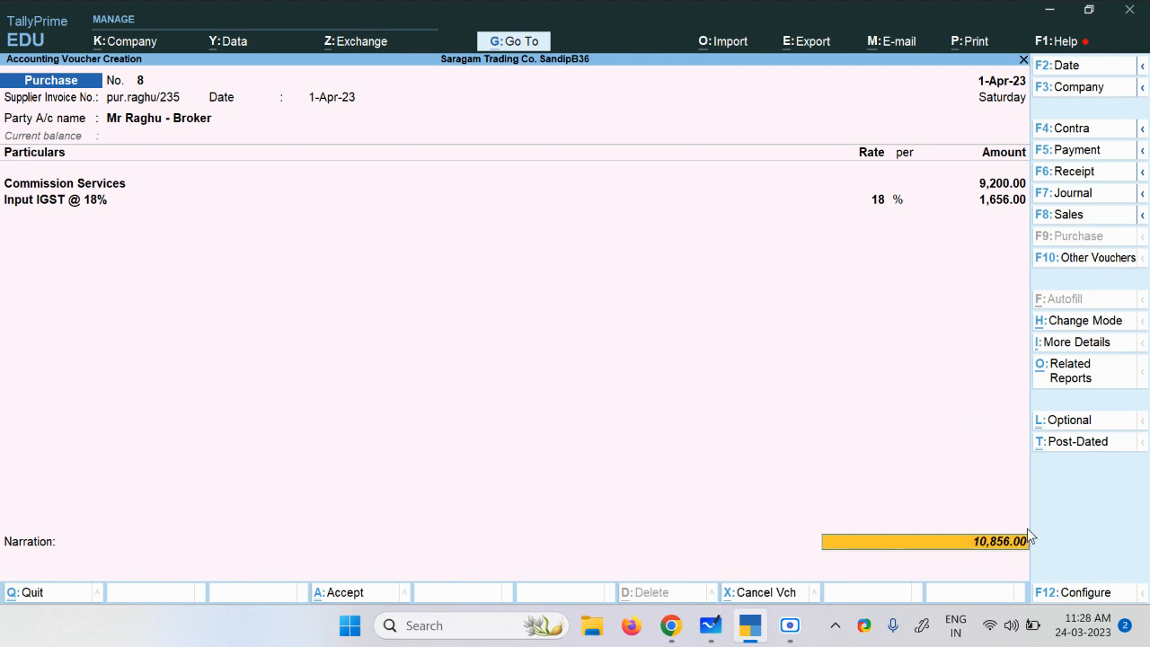
key(Return)
key(Return)
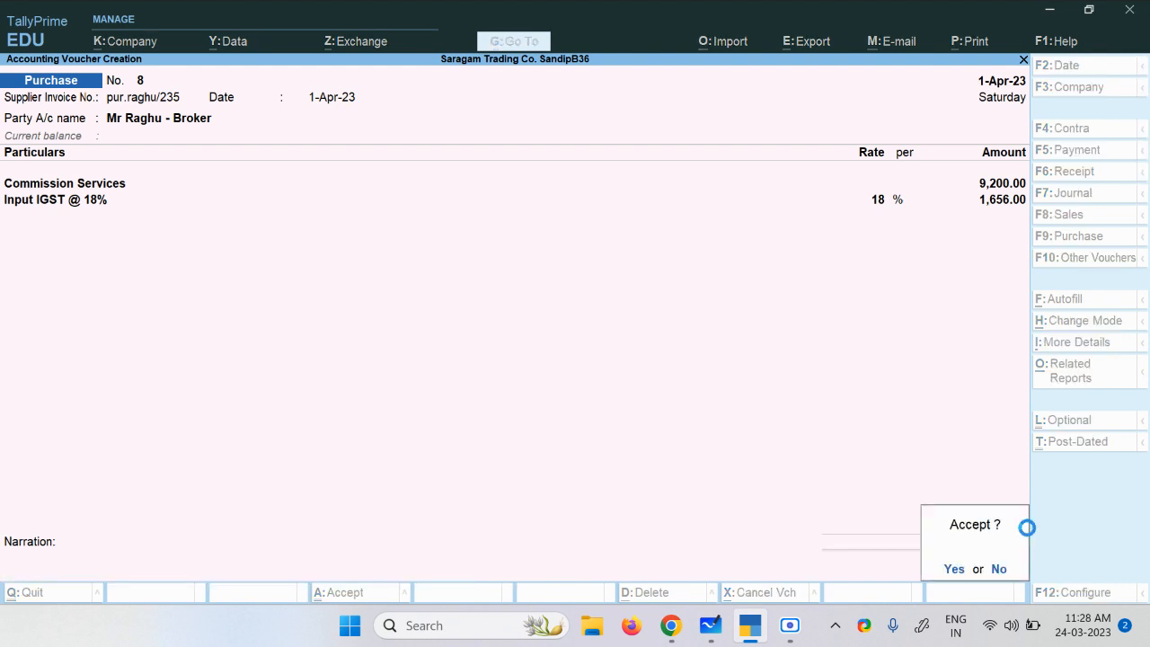
key(Return)
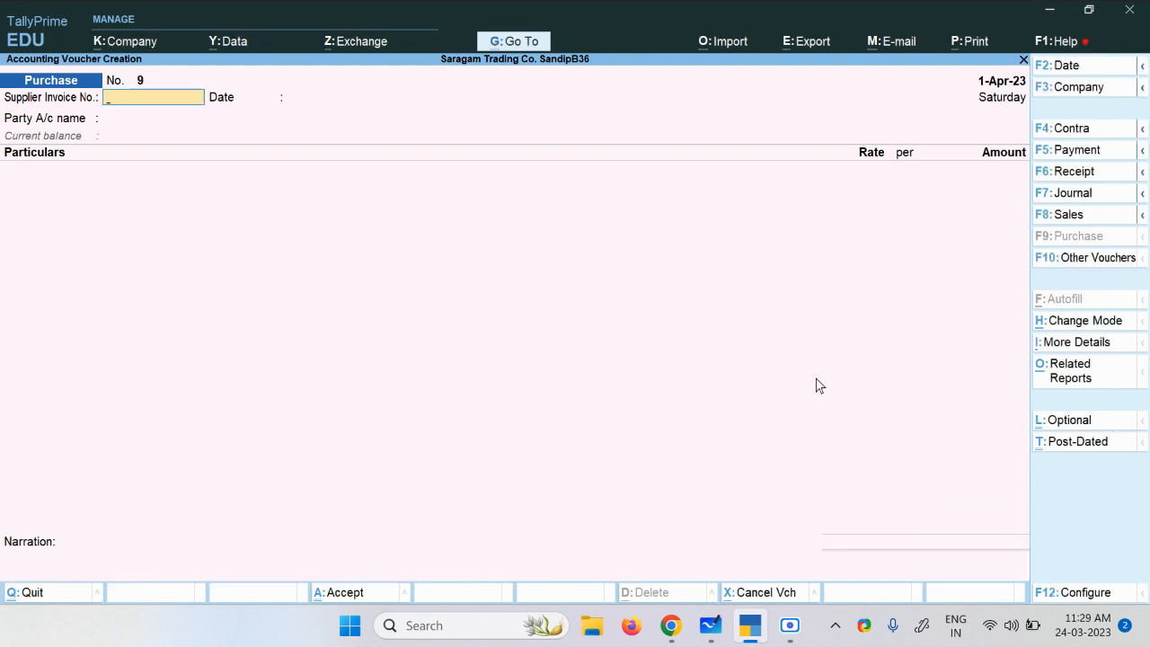
Start a journal voucher debiting the broker's ledger against the pending commission purchase bill.
click(1073, 193)
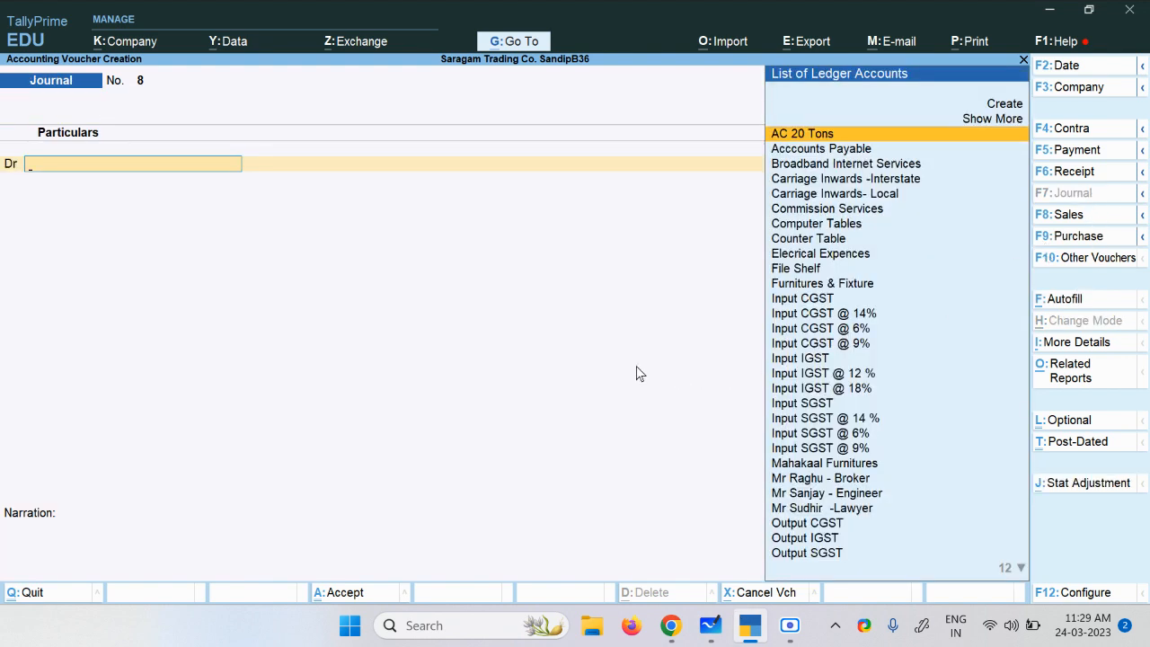
text(Mr)
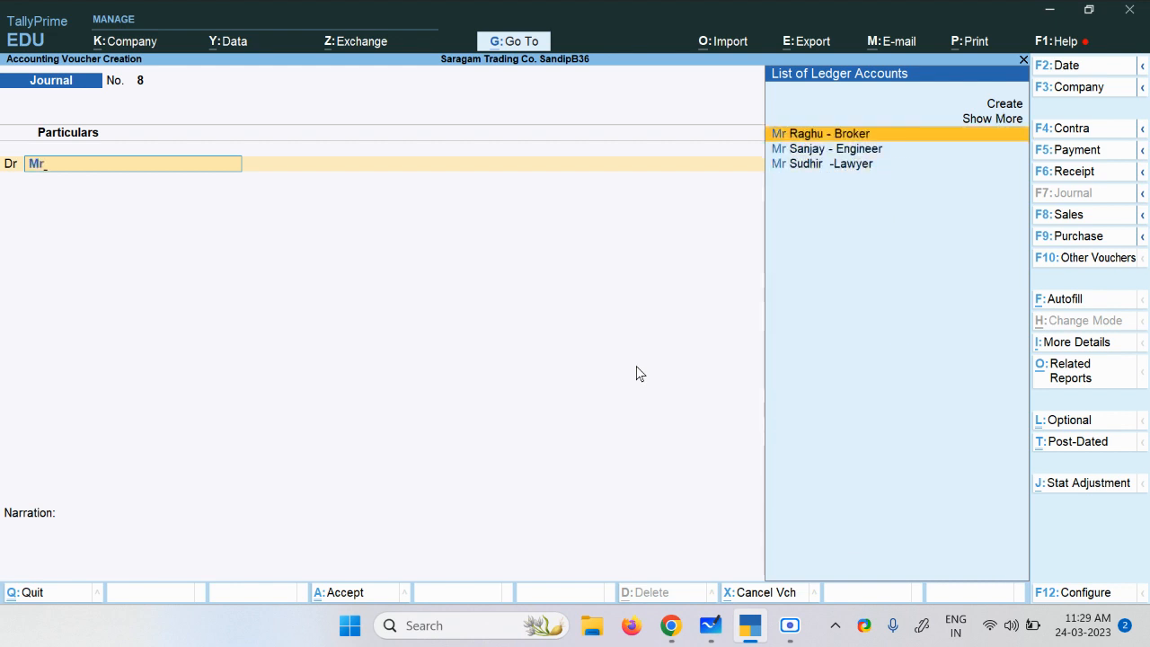
key(Return)
key(Return)
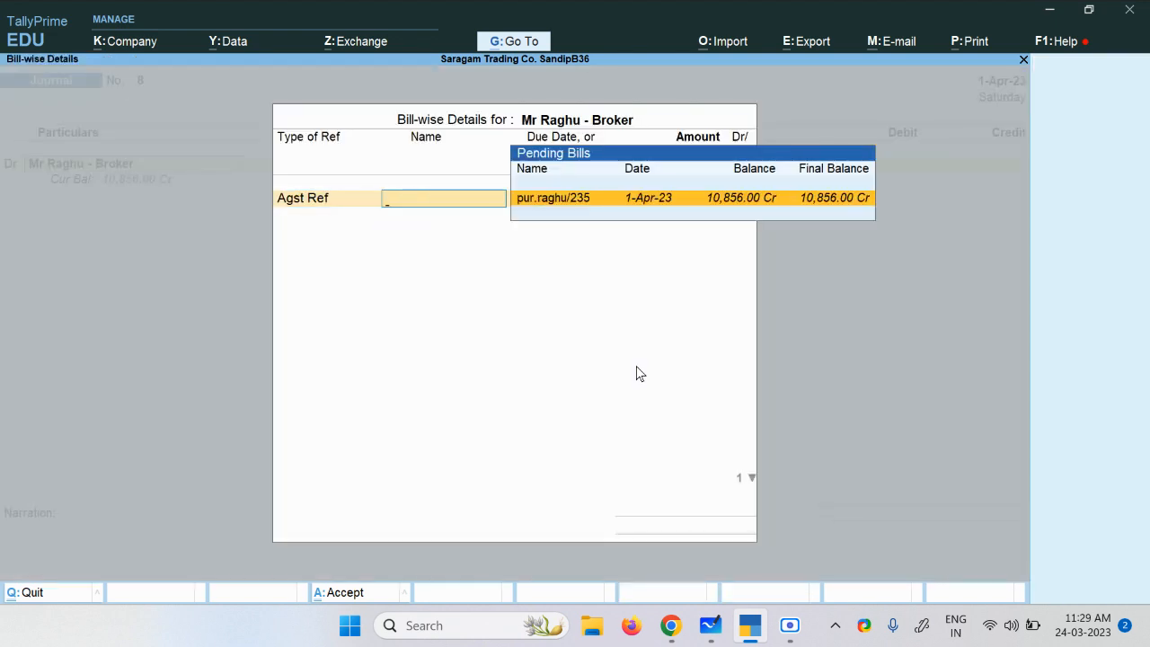
key(Return)
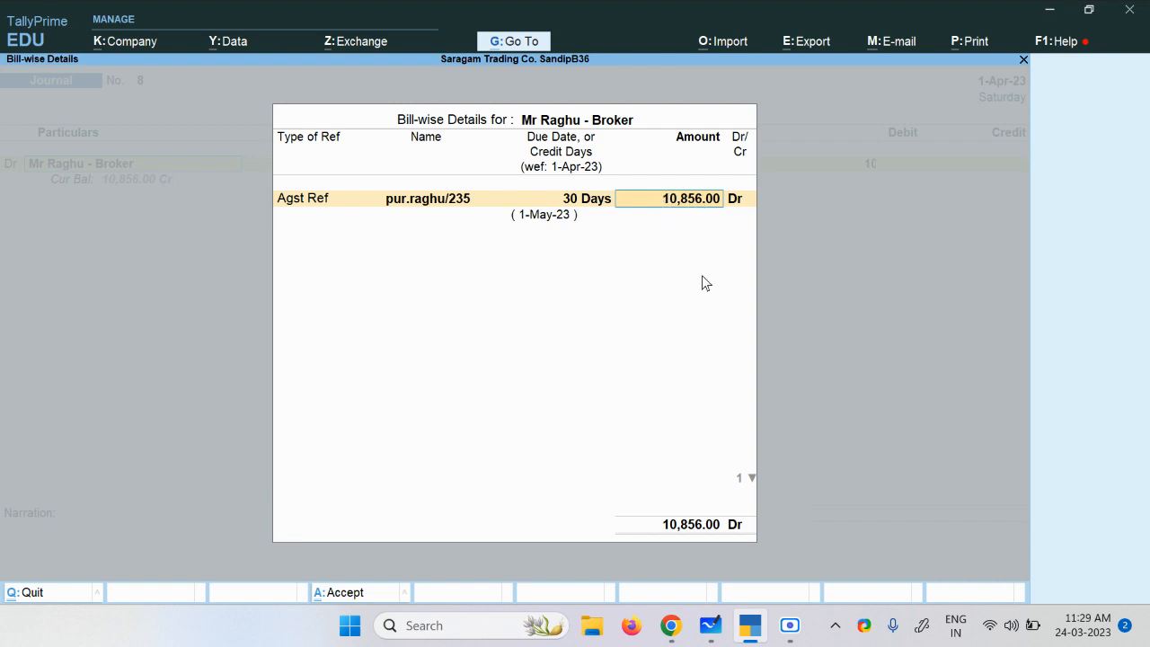
Set the broker's bill-wise debit amount to 1085.6 and accept the bill details.
key(Delete)
key(Delete)
key(Delete)
key(Delete)
key(Delete)
key(Delete)
key(Delete)
key(Delete)
key(Delete)
text(1085.6)
key(Return)
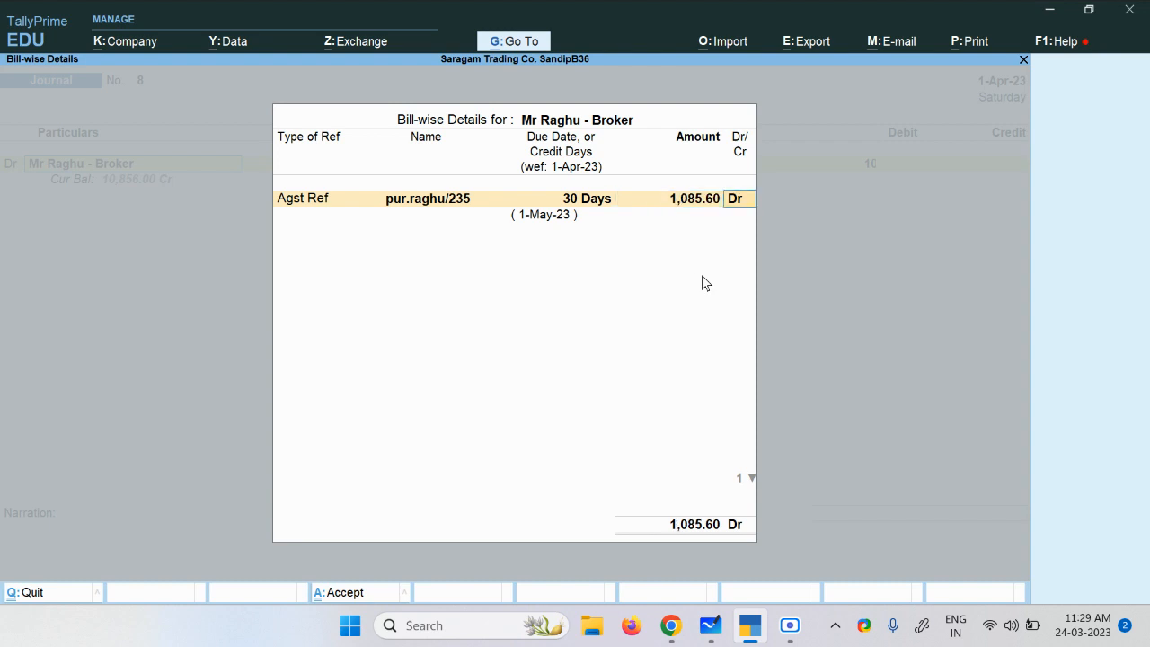
key(Return)
key(Return)
key(Return)
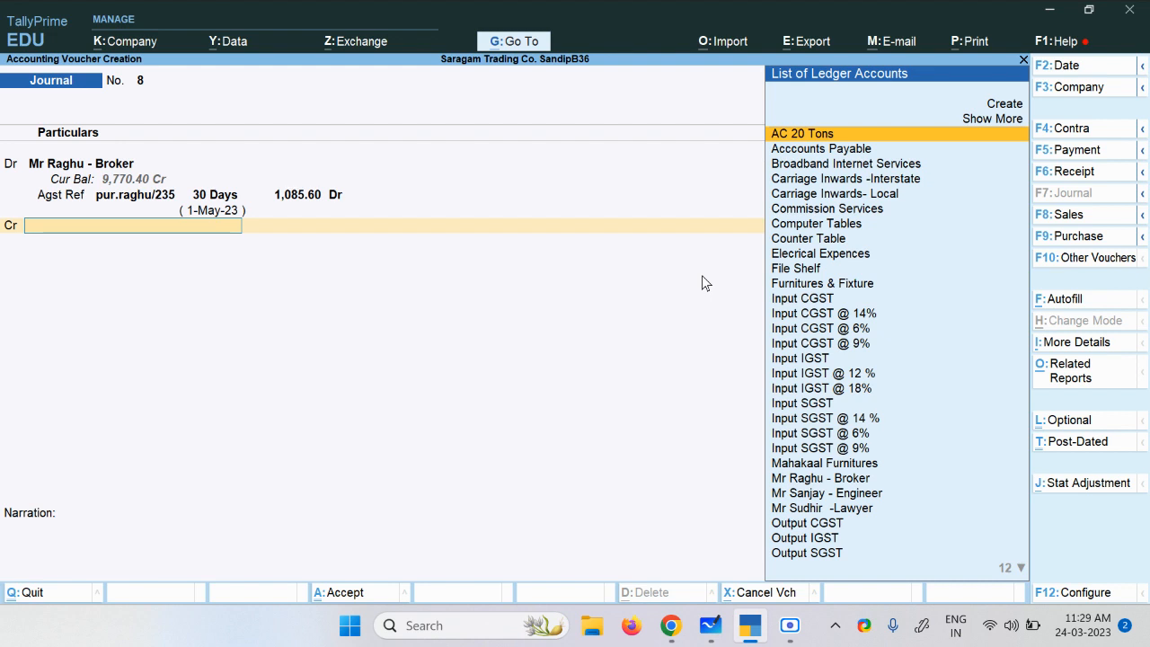
Create a new ledger for the journal's credit line named TDS U/S 194 H -Commision.
key(alt+c)
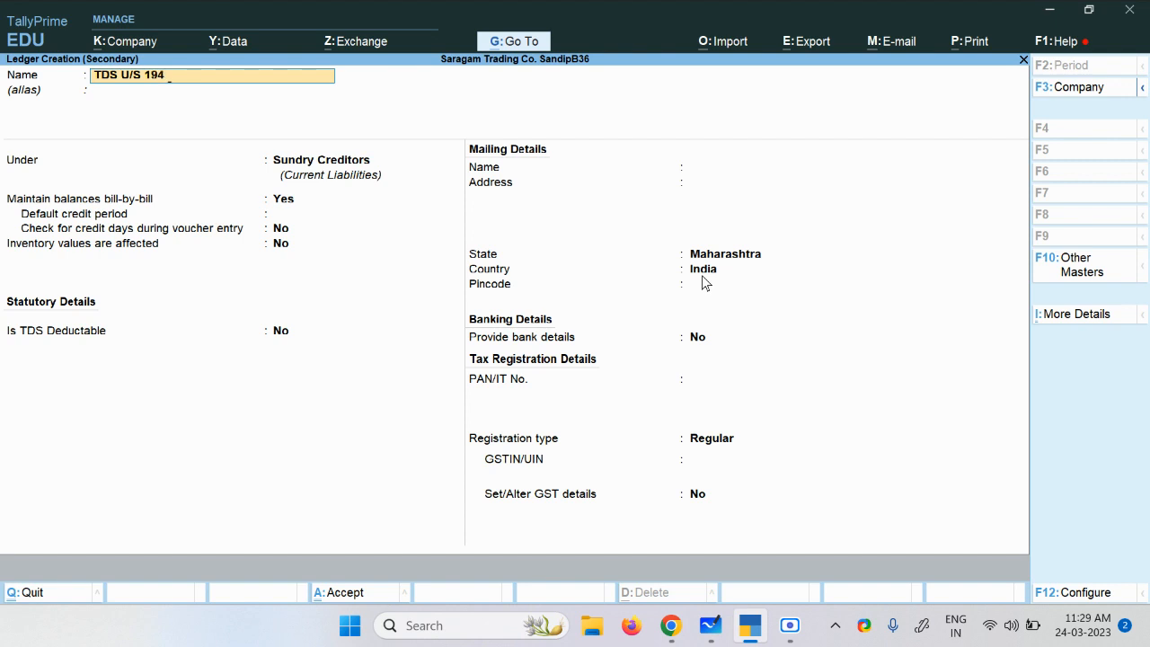
text(H -Commision)
key(Return)
key(Return)
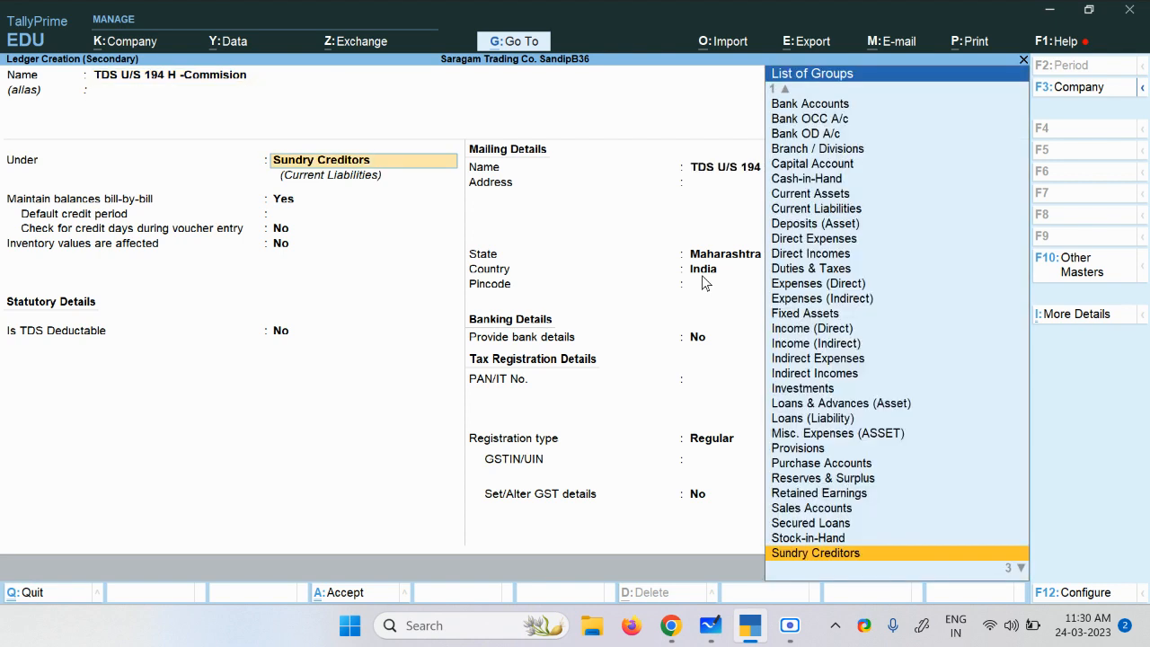
Place the new commission TDS ledger under the Duties & Taxes group.
text(T)
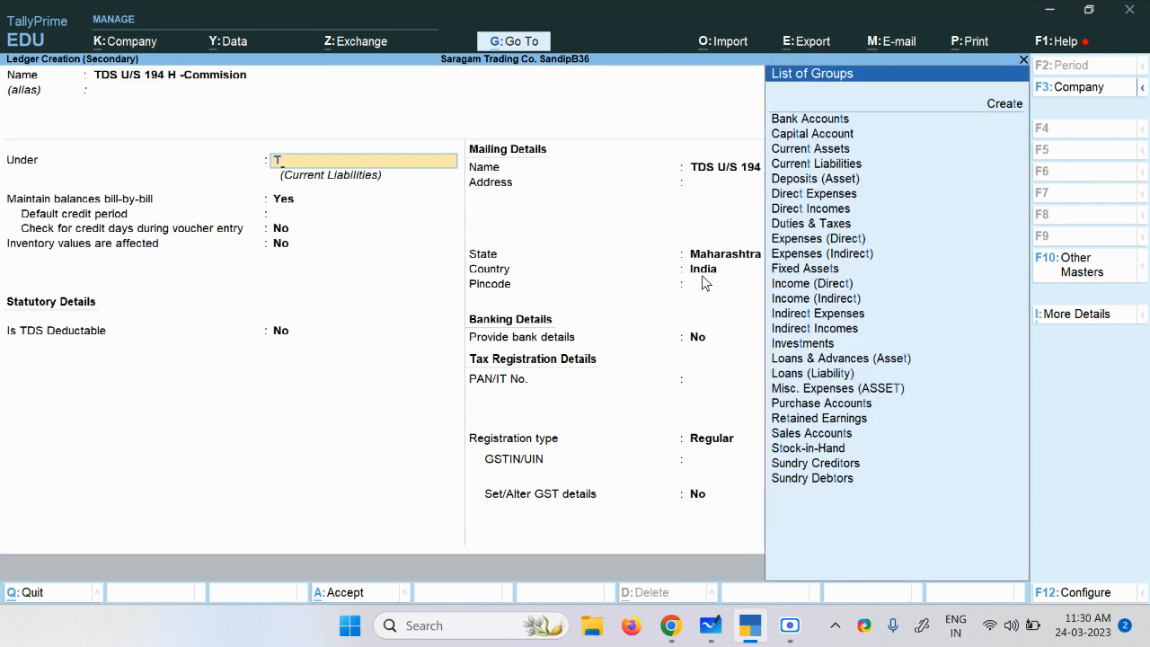
text(s)
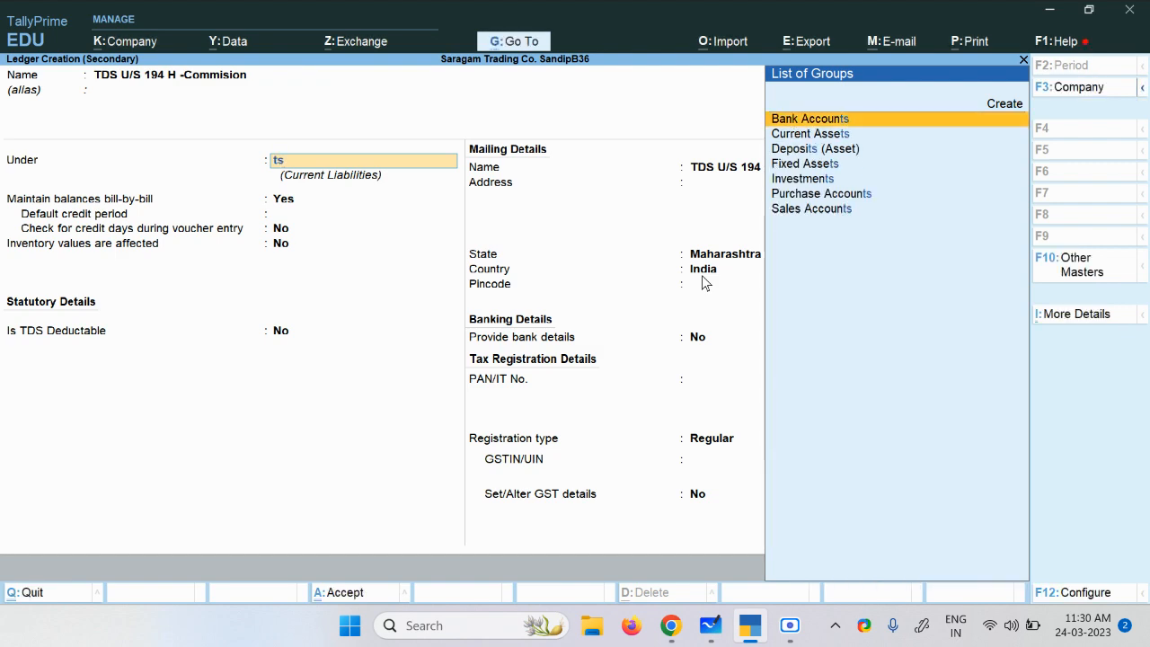
key(Down)
key(BackSpace)
key(BackSpace)
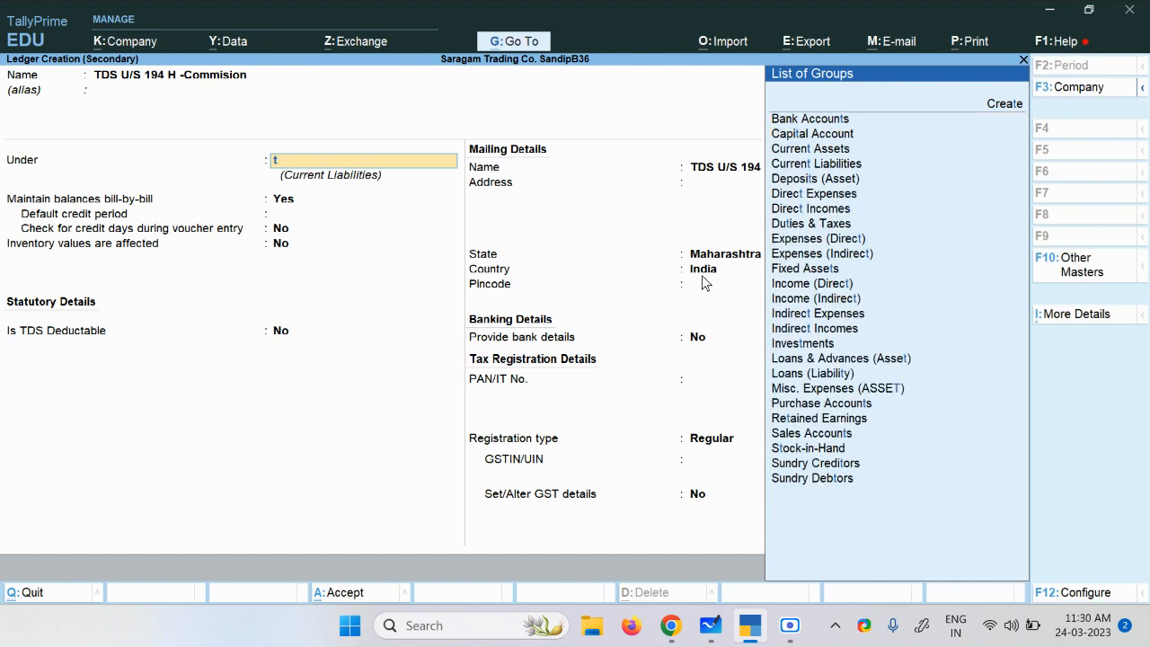
text(du)
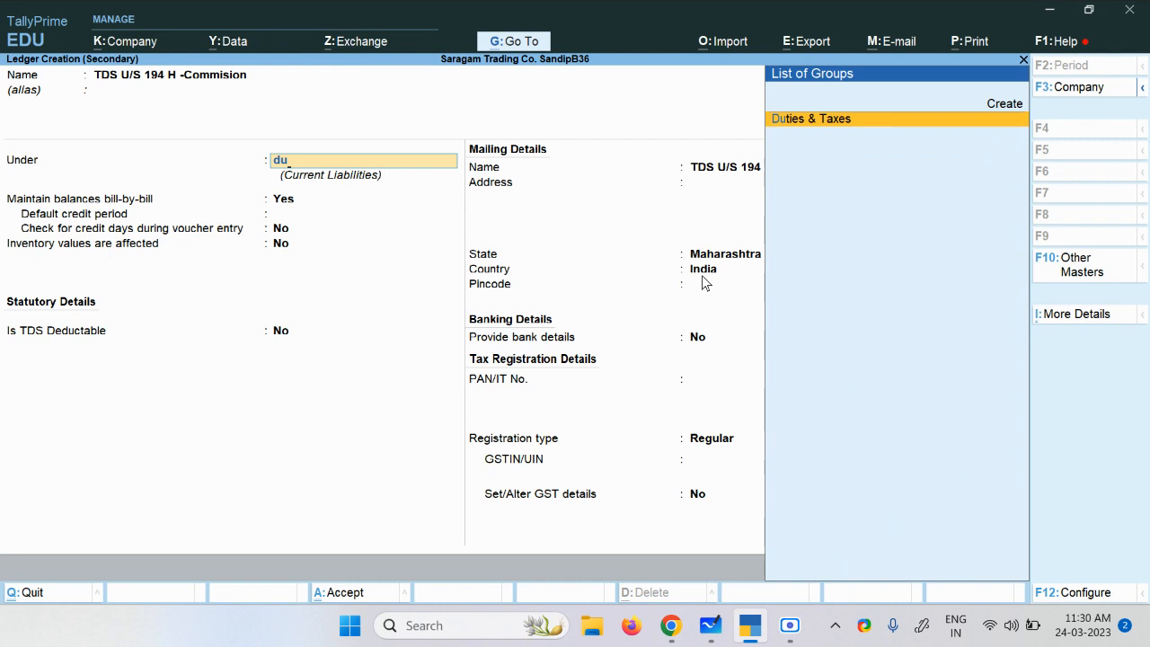
key(Return)
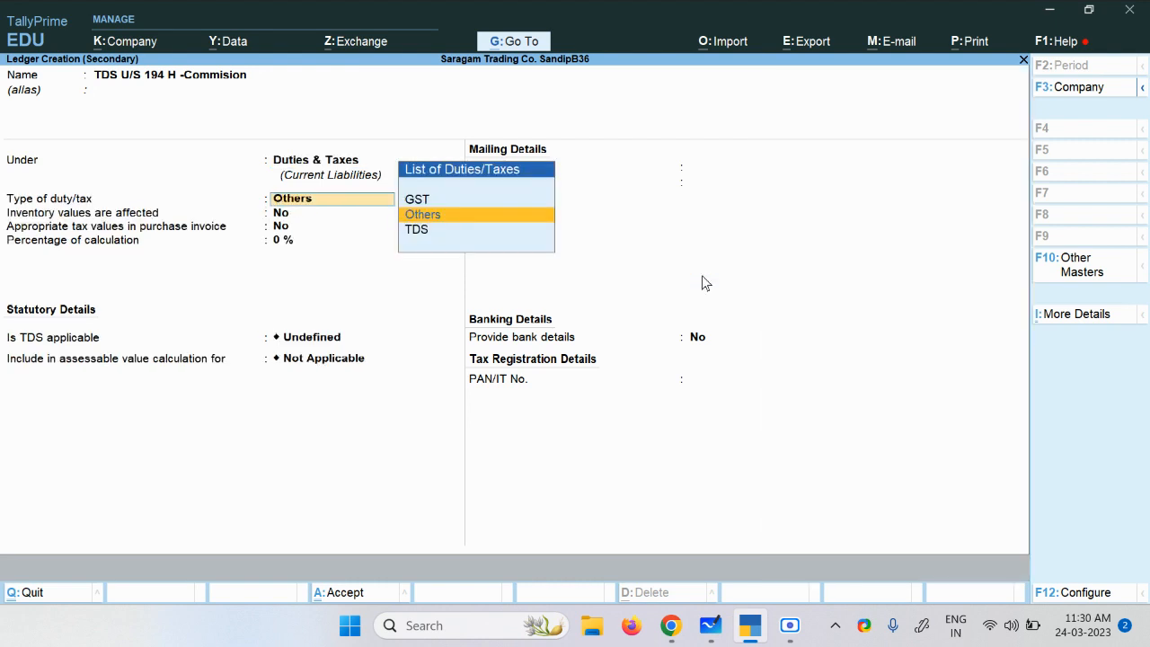
Set the ledger's duty type to TDS with nature of payment Any, and save it into the journal's credit line.
key(Down)
key(Return)
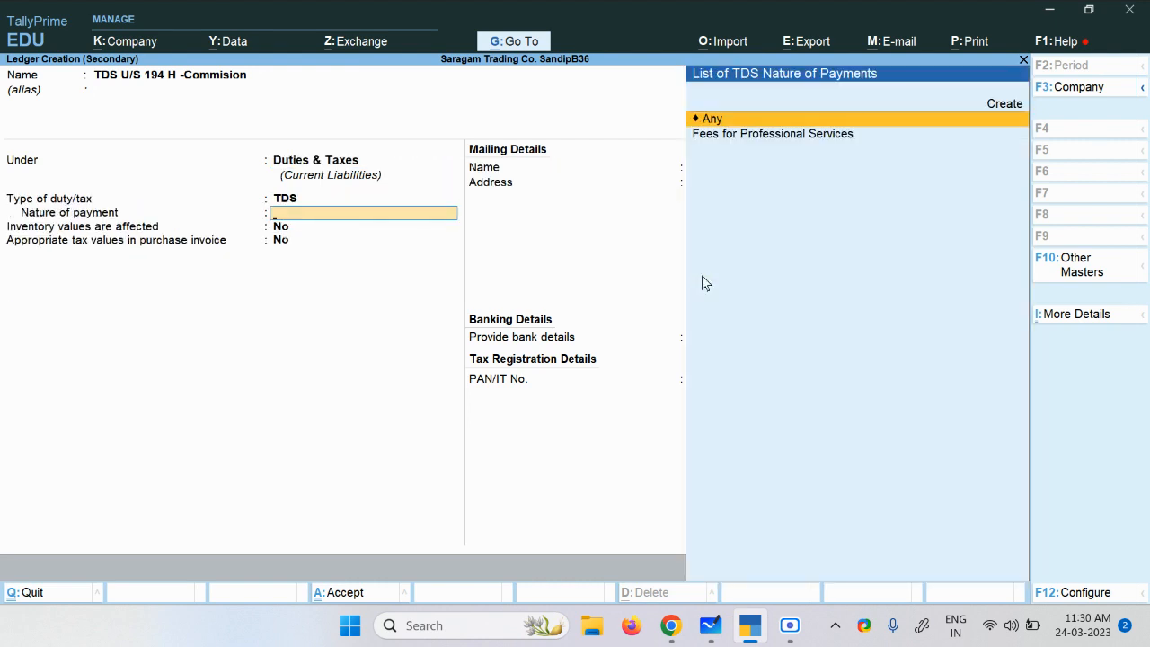
key(Return)
key(Return)
key(Return)
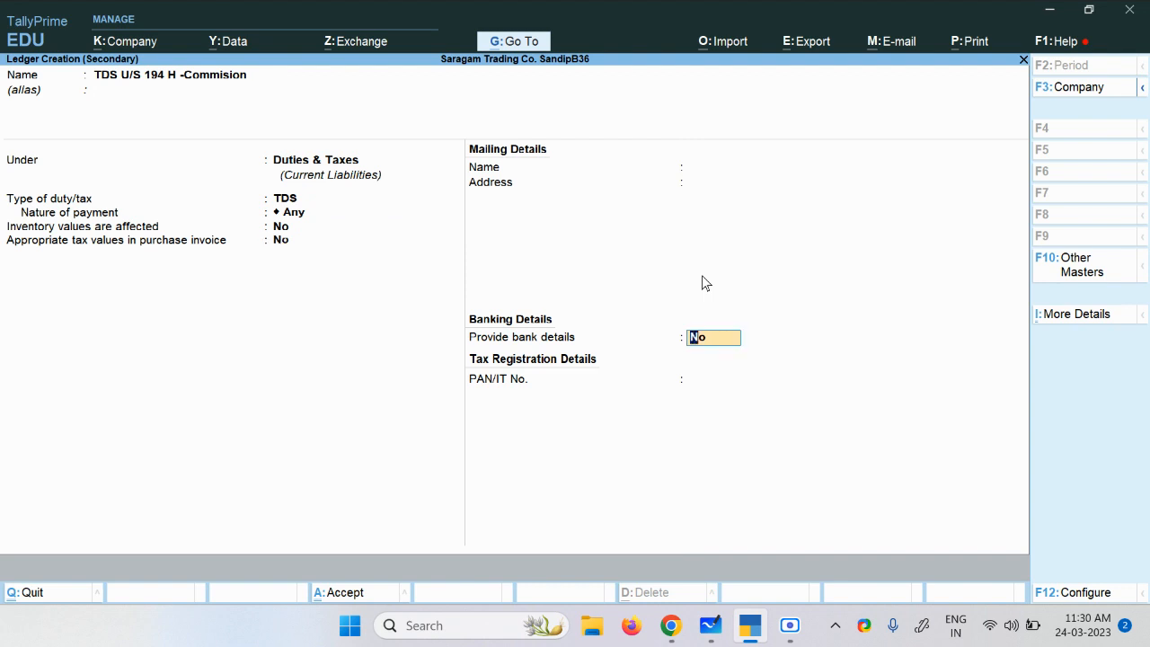
key(Return)
key(Return)
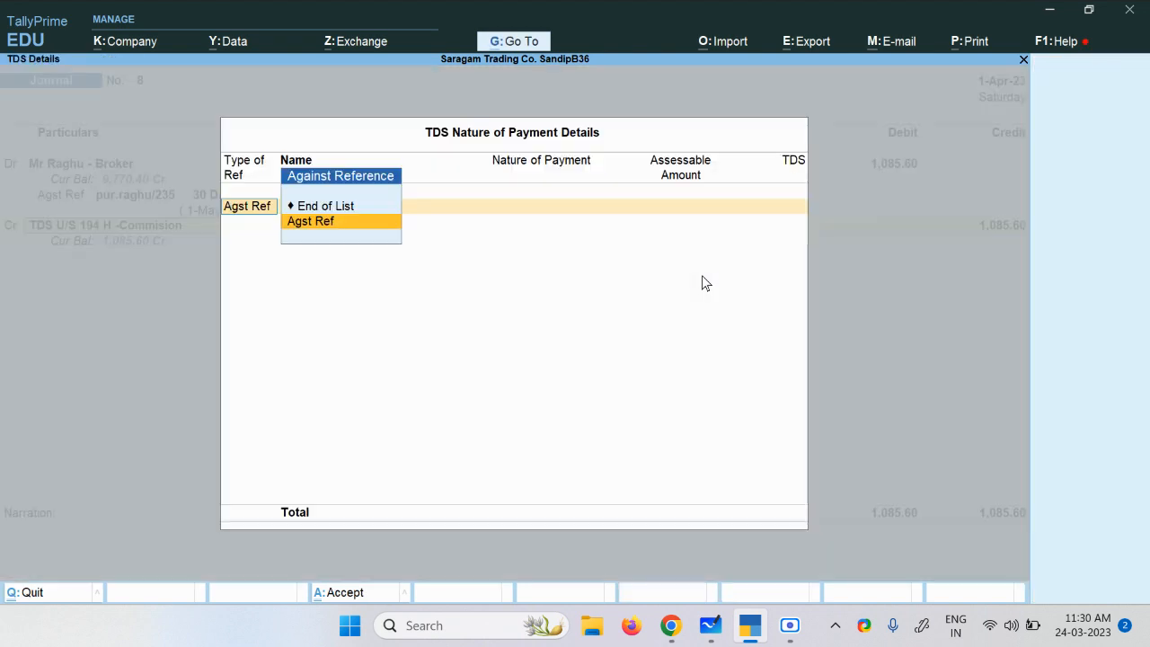
End the TDS payment details without a reference and accept the journal voucher with no narration.
key(Up)
key(Return)
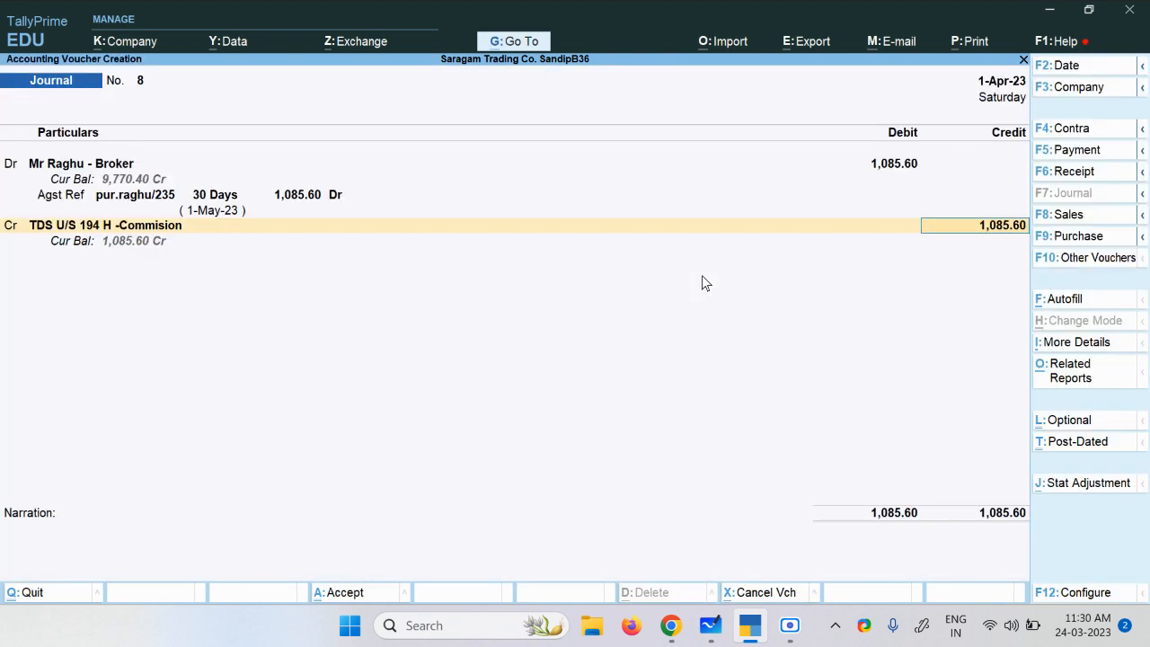
key(Return)
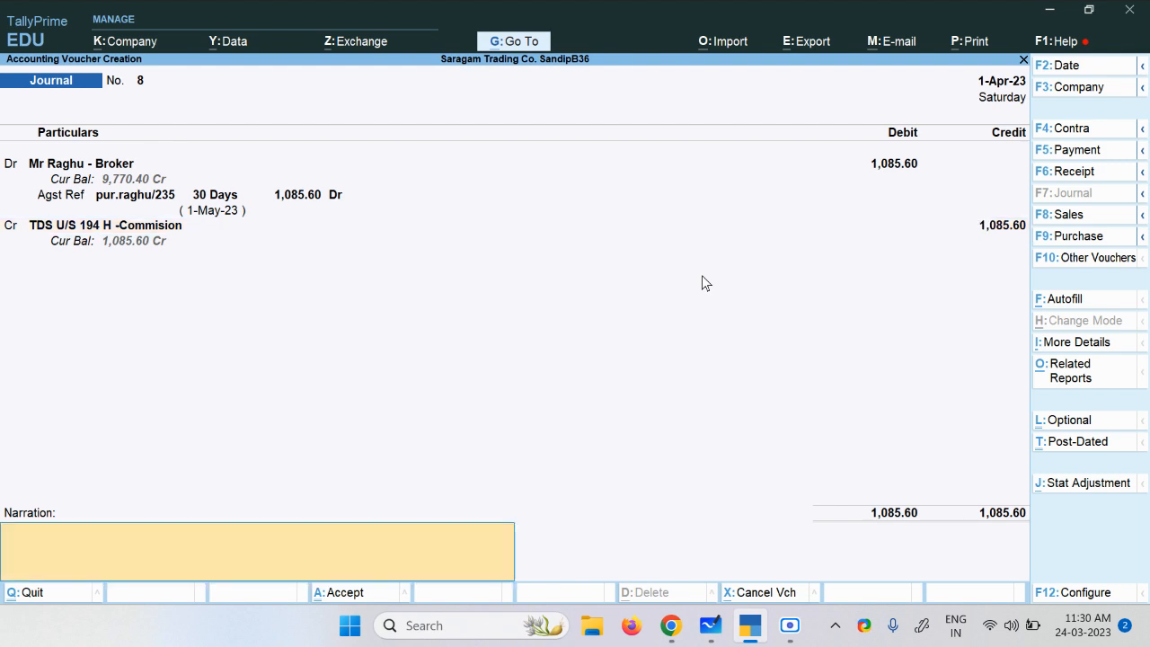
key(Return)
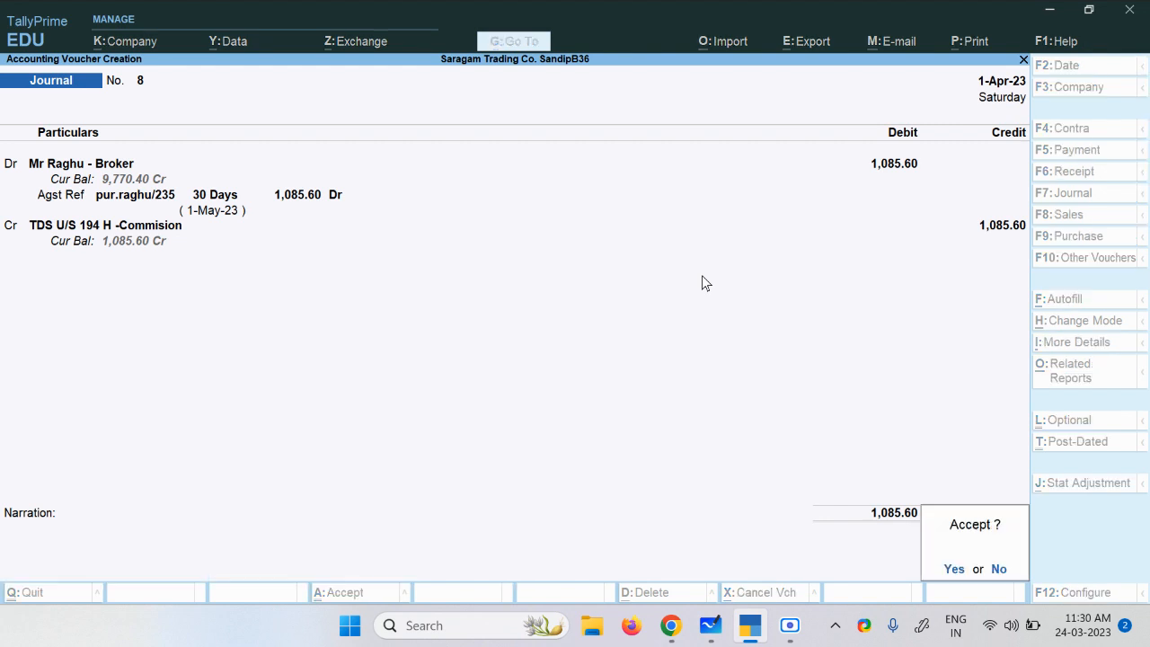
key(Return)
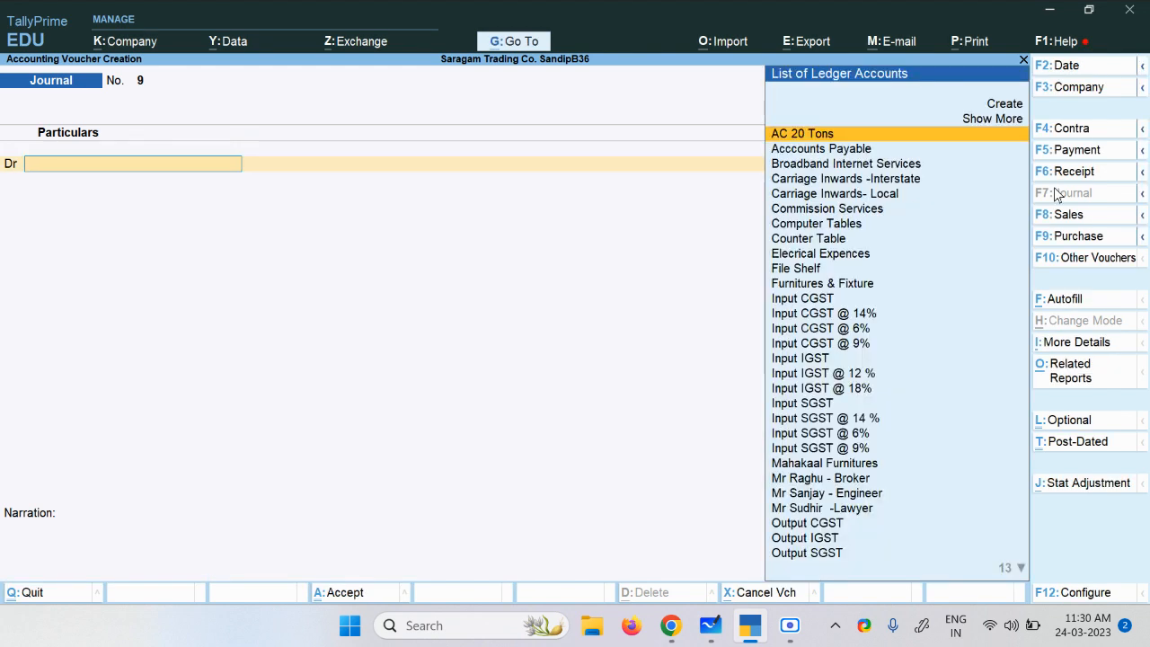
Start a payment voucher debiting the broker's ledger 9,770.40 against the broker's pending purchase bill.
click(1095, 151)
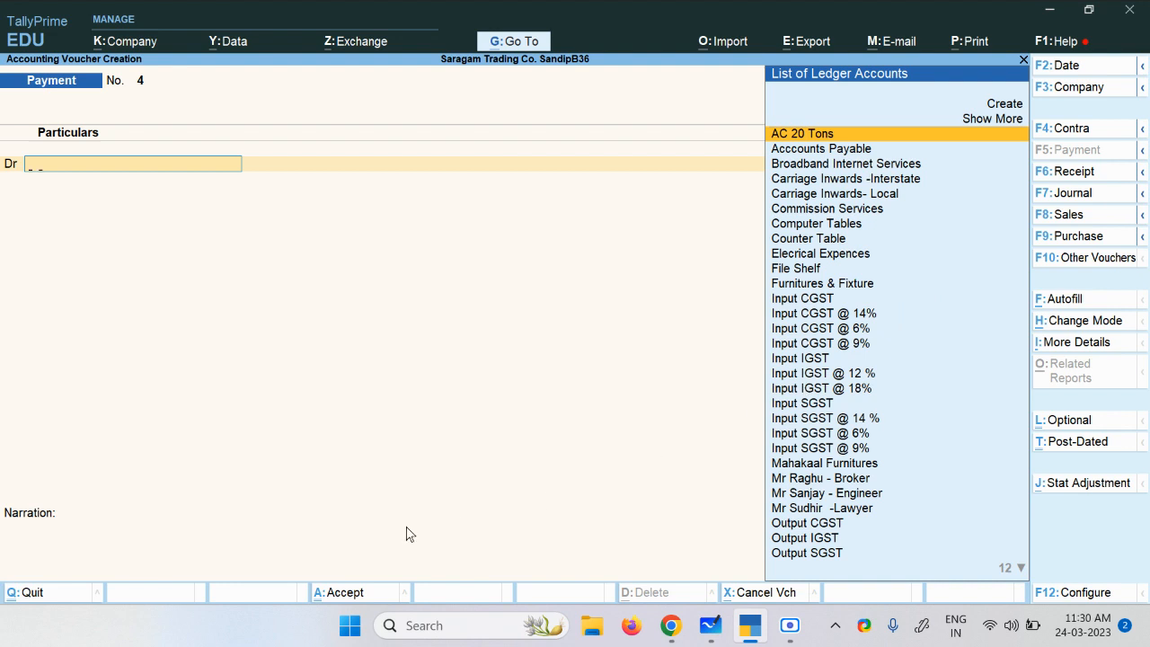
text(Mr)
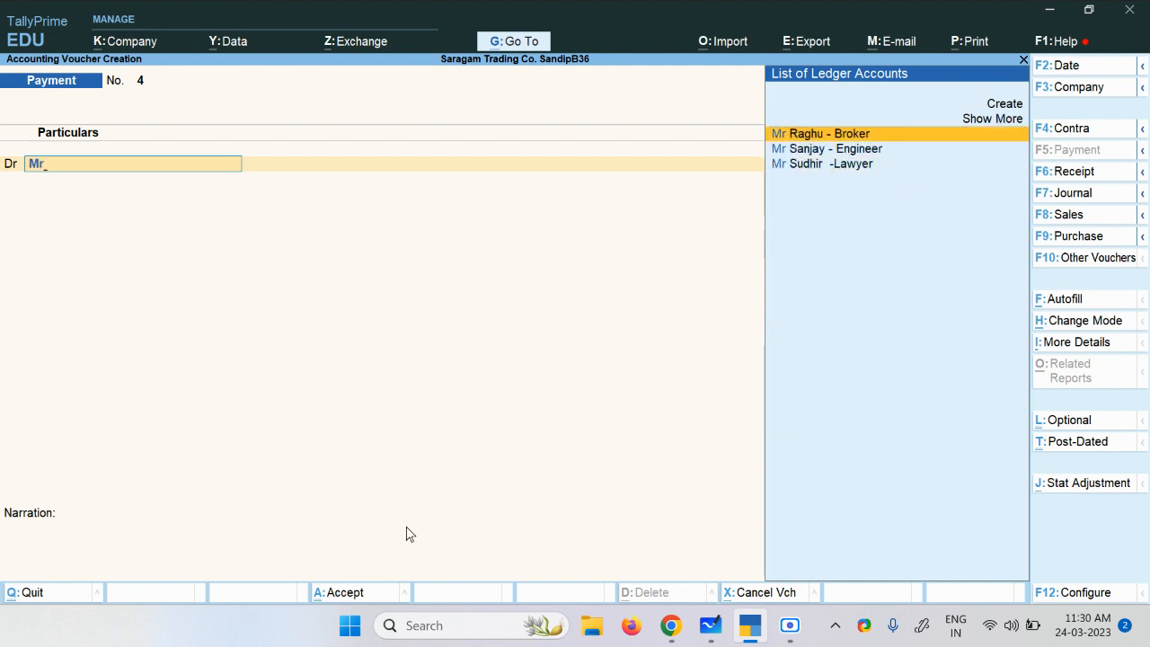
key(Return)
key(Return)
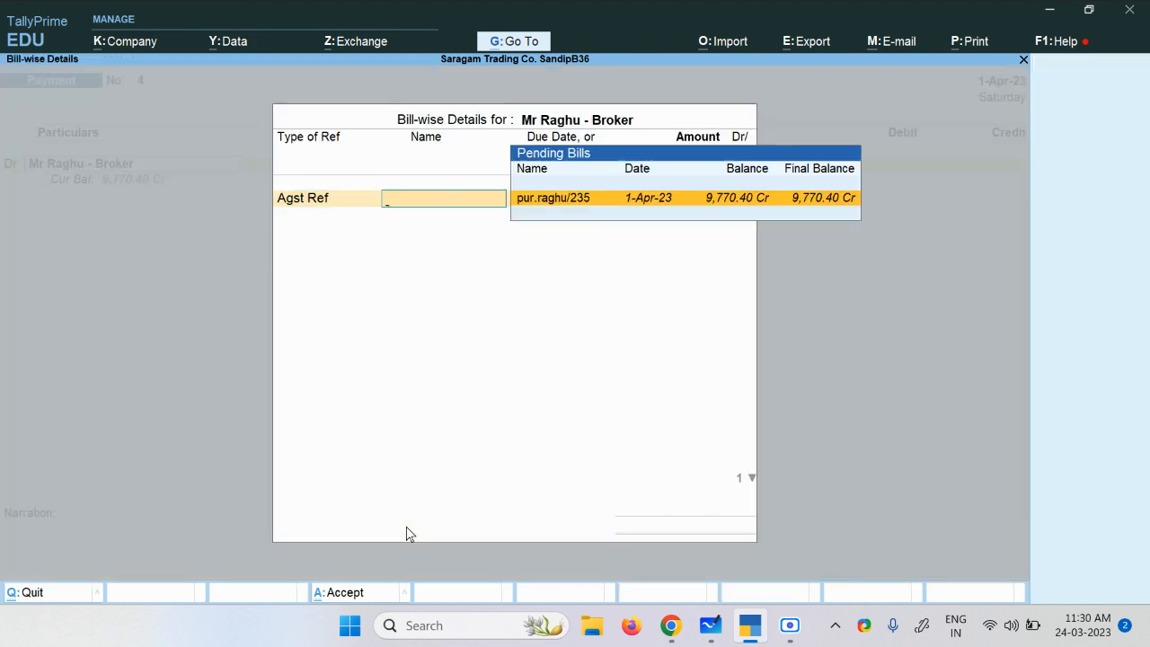
click(839, 205)
key(Return)
key(Return)
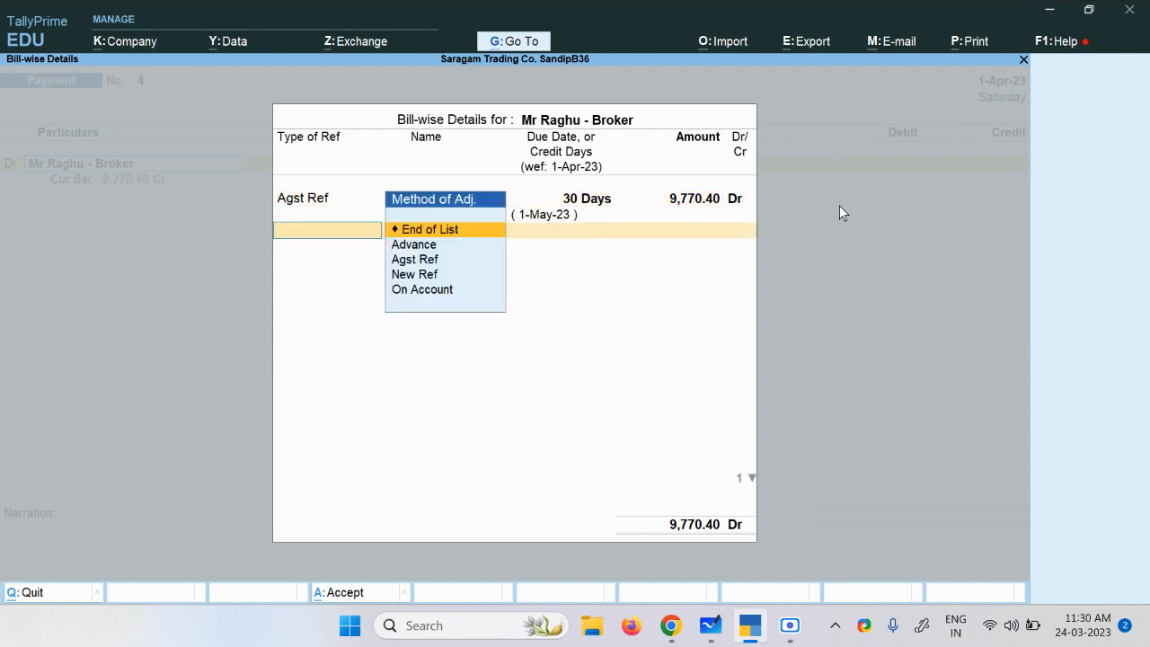
key(Return)
key(Return)
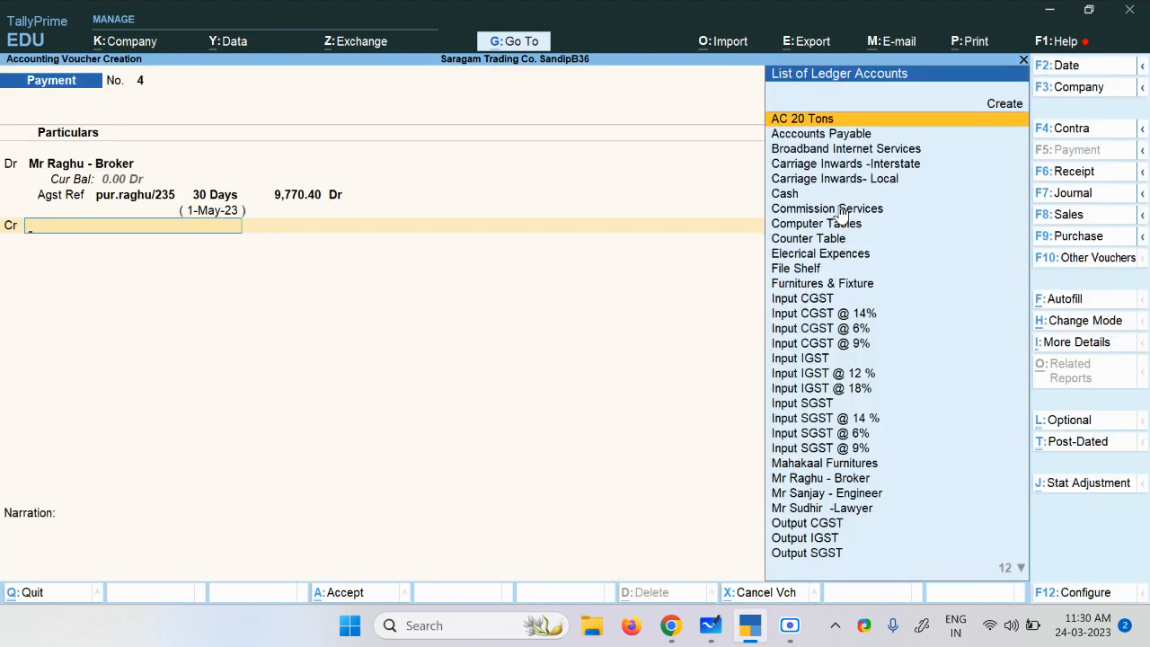
Credit Cash with 9,770.40 and accept the payment voucher with no narration.
text(C)
key(Down)
key(Down)
key(Down)
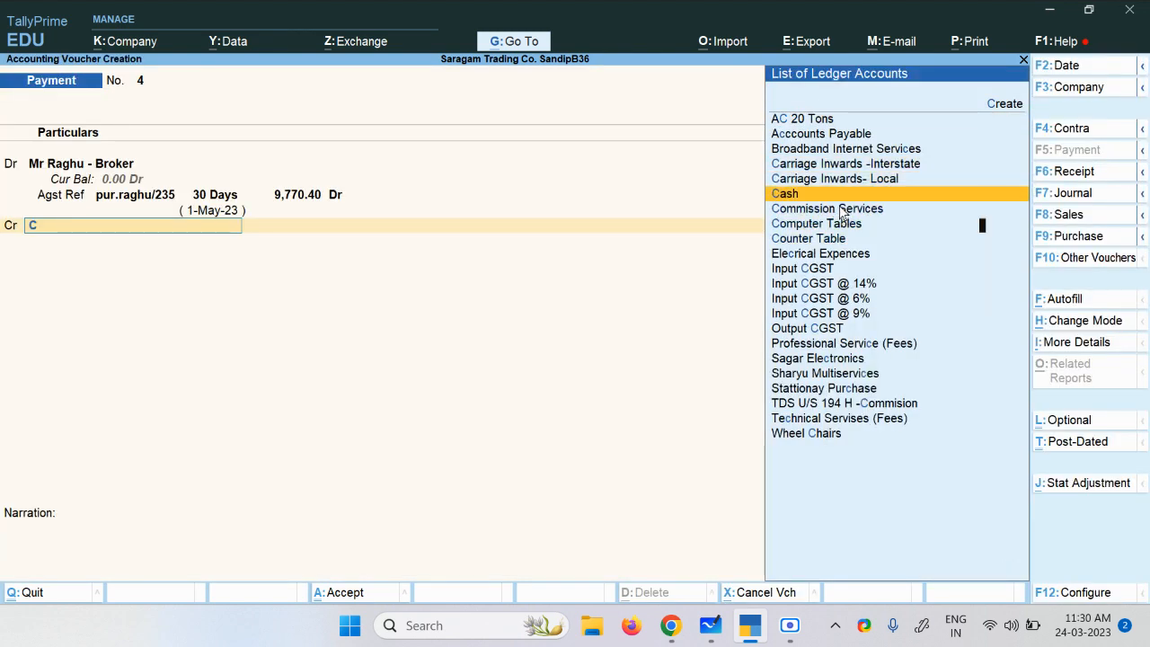
key(Return)
key(Return)
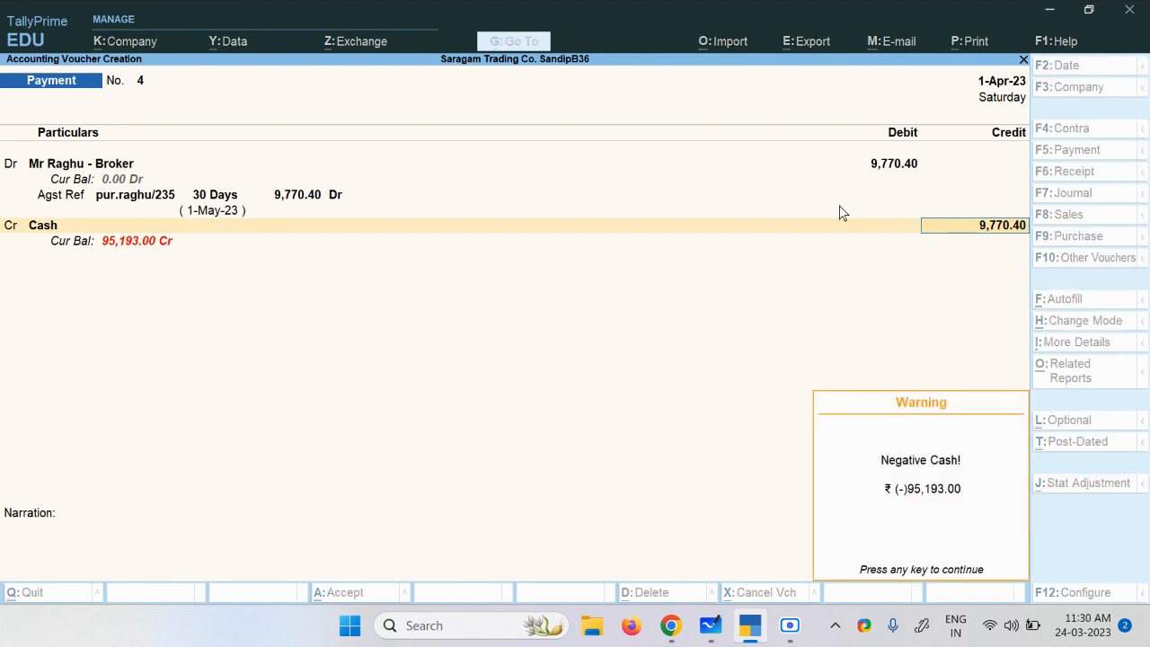
key(Return)
key(Return)
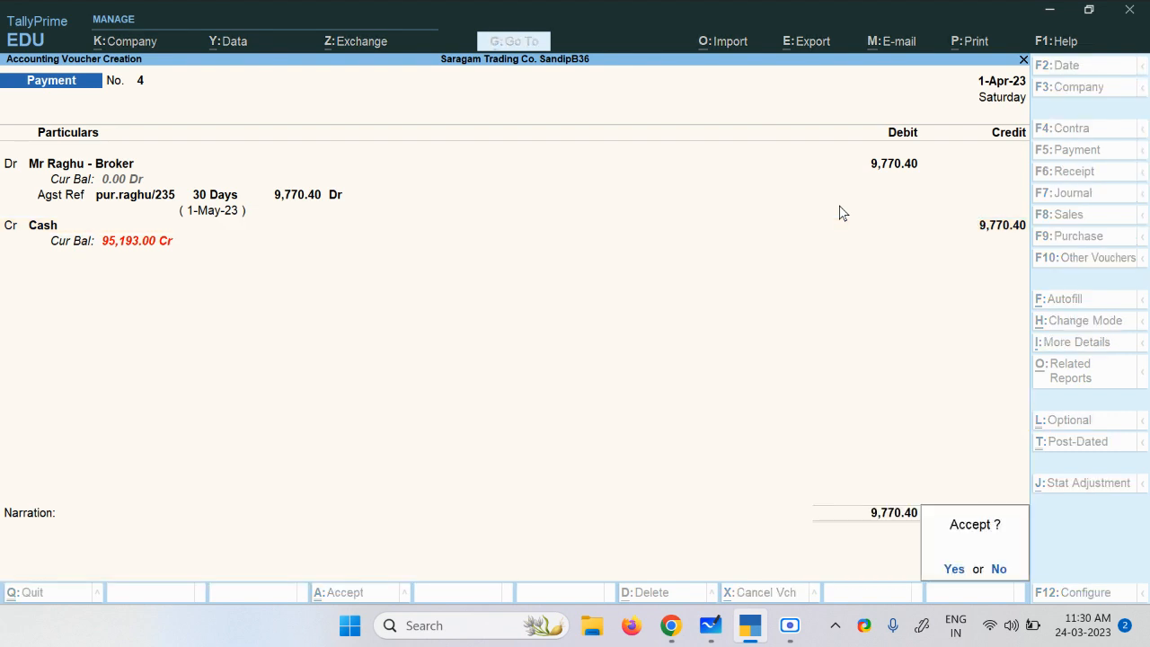
key(Return)
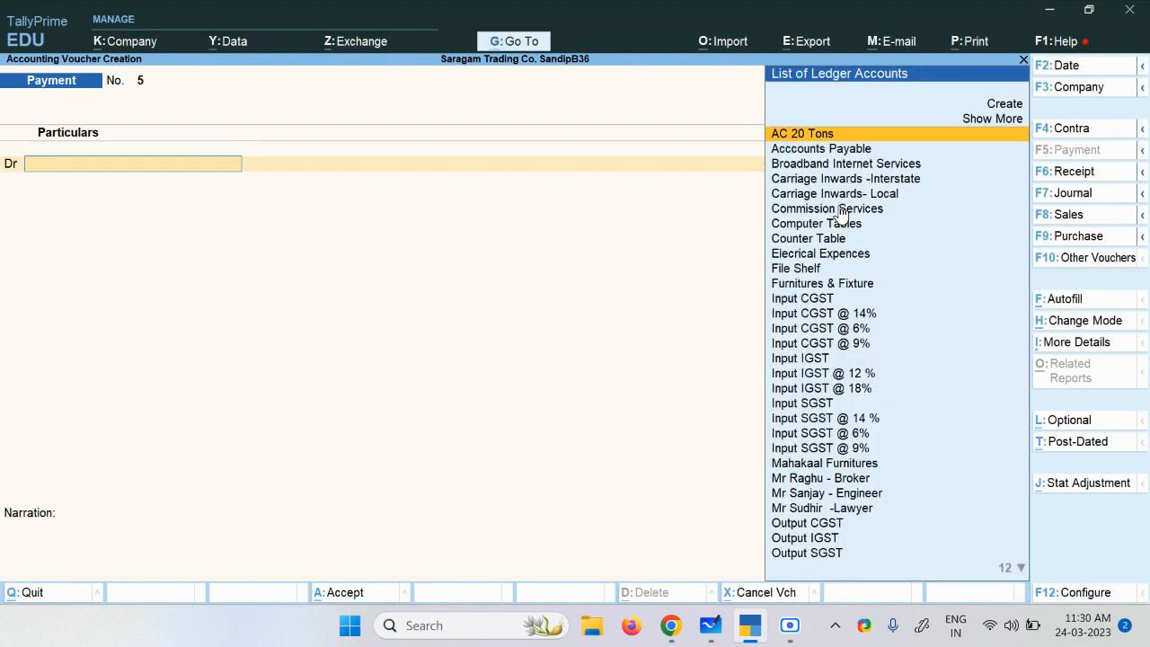
Switch to Microsoft Whiteboard and handwrite Sargam as an underlined heading with the purple pen.
click(789, 626)
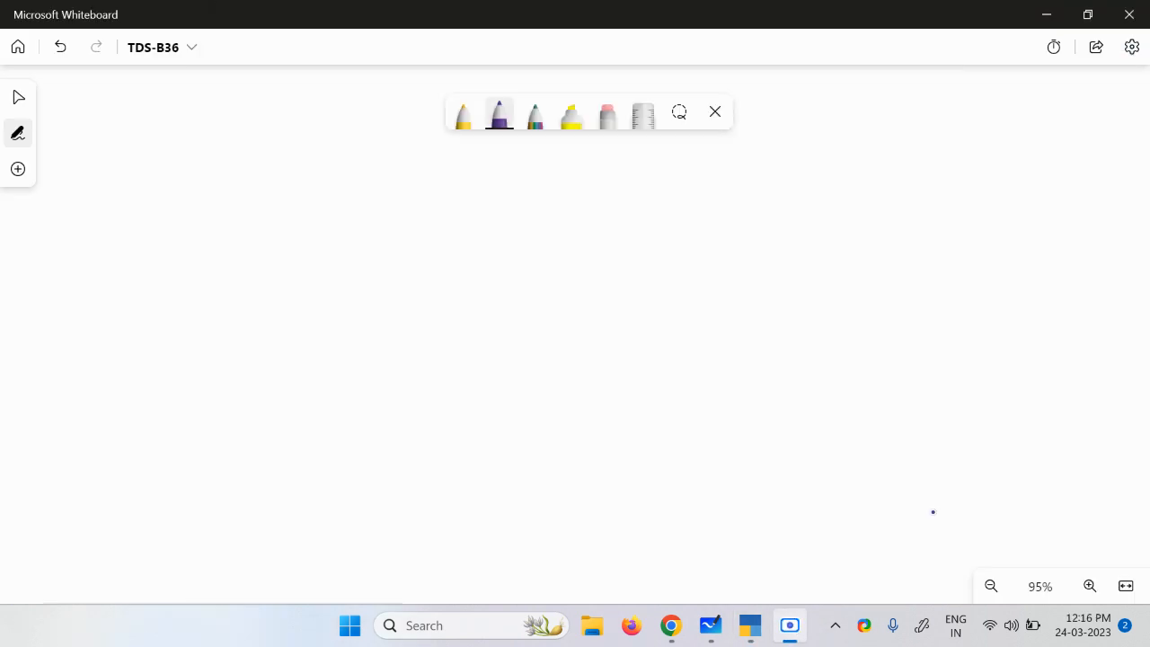
click(949, 505)
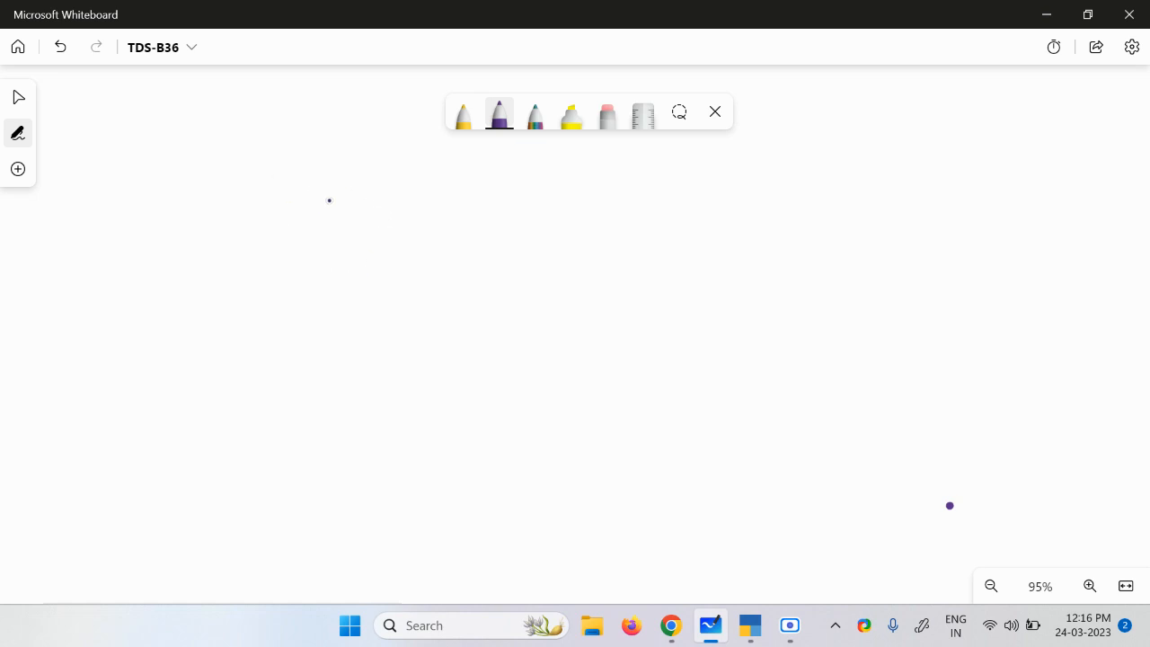
mouse_move(348, 188)
mouse_down()
mouse_move(384, 225)
mouse_move(475, 216)
mouse_move(549, 230)
mouse_move(309, 243)
mouse_up()
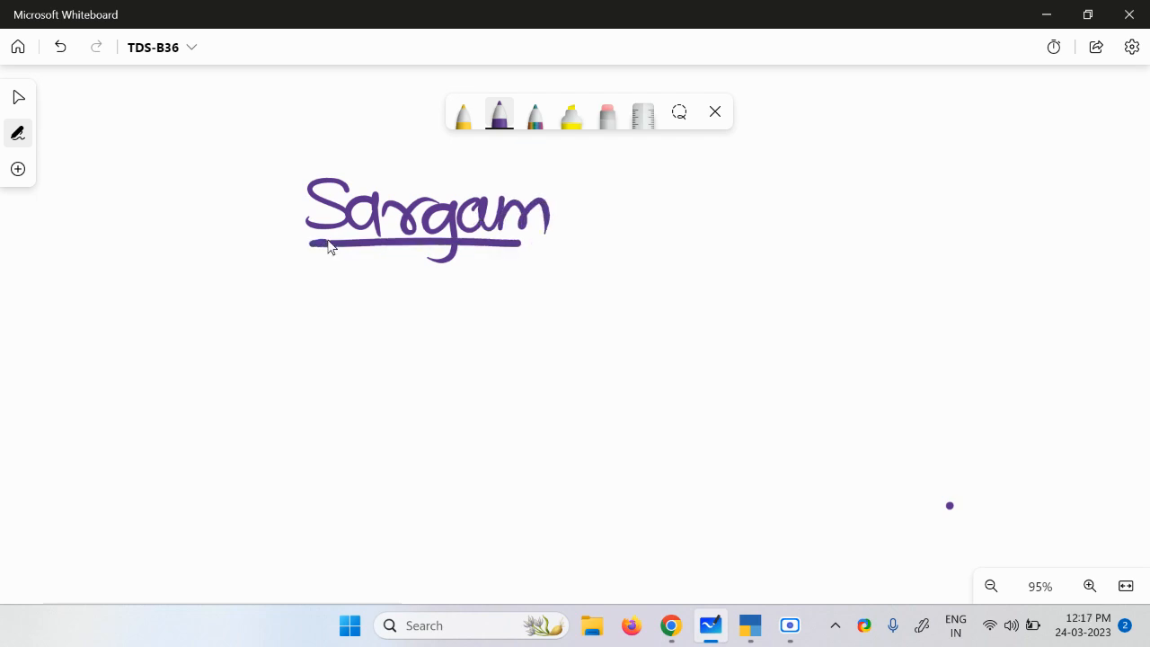
Handwrite the three service providers' names in a column beside the heading, bracket them and label the bracket SC.
mouse_move(607, 275)
mouse_down()
mouse_move(644, 270)
mouse_move(667, 302)
mouse_move(785, 267)
mouse_move(853, 270)
mouse_move(889, 226)
mouse_move(918, 285)
mouse_move(934, 282)
mouse_up()
mouse_move(944, 248)
mouse_down()
mouse_move(970, 274)
mouse_move(985, 243)
mouse_up()
mouse_move(613, 356)
mouse_down()
mouse_move(616, 368)
mouse_move(703, 341)
mouse_up()
mouse_move(781, 339)
mouse_down()
mouse_move(790, 351)
mouse_move(766, 388)
mouse_up()
drag(814, 354, 848, 387)
mouse_move(865, 353)
mouse_down()
mouse_move(865, 398)
mouse_move(846, 408)
mouse_up()
drag(894, 349, 873, 413)
mouse_move(938, 366)
mouse_down()
mouse_move(929, 385)
mouse_move(952, 409)
mouse_up()
mouse_move(600, 424)
mouse_down()
mouse_move(649, 467)
mouse_move(710, 419)
mouse_up()
mouse_move(787, 429)
mouse_down()
mouse_move(794, 449)
mouse_move(853, 451)
mouse_move(893, 431)
mouse_move(918, 443)
mouse_move(962, 431)
mouse_move(968, 465)
mouse_up()
drag(995, 263, 999, 433)
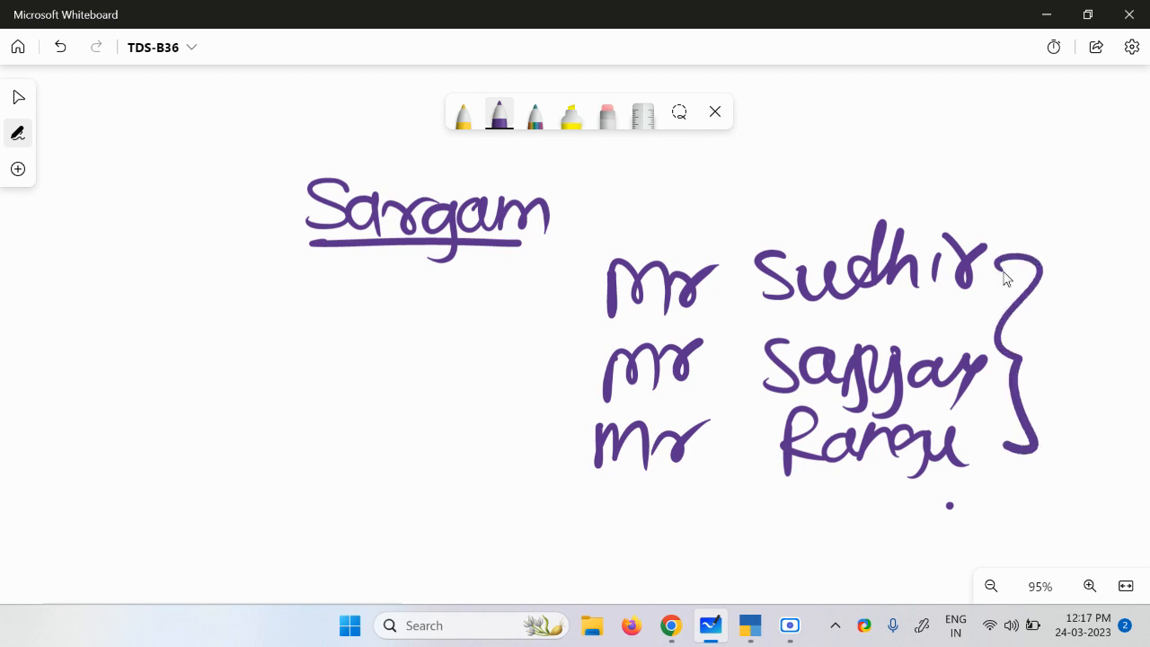
mouse_move(1076, 352)
mouse_down()
mouse_move(1056, 401)
mouse_move(1110, 405)
mouse_up()
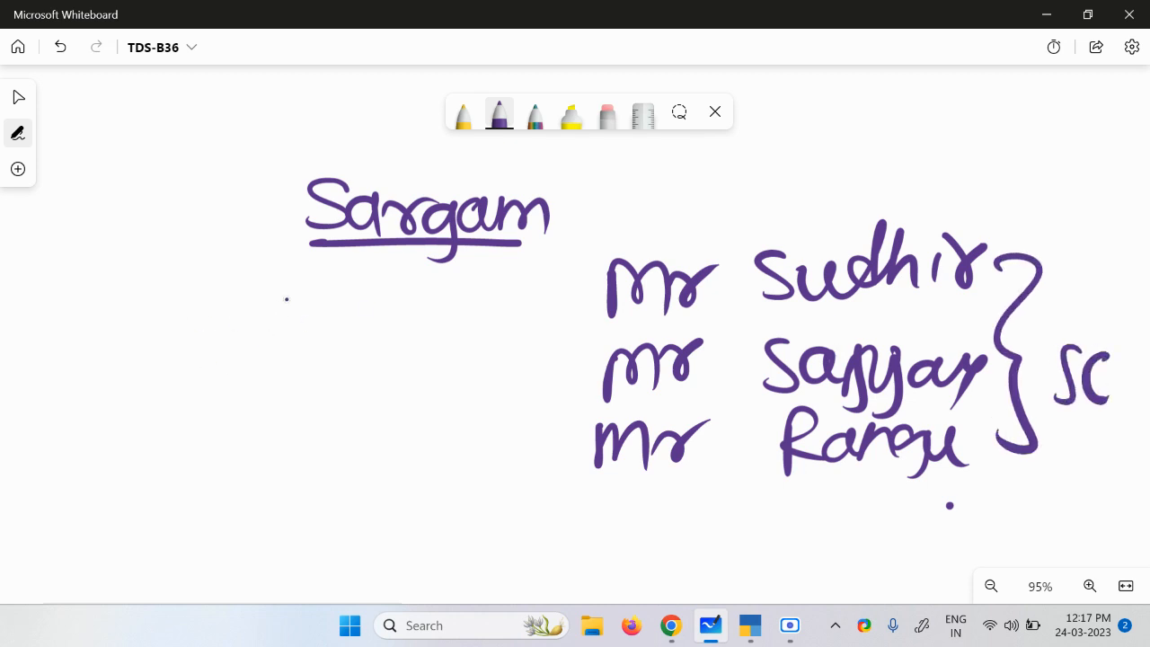
Handwrite Purchase below the Sargam heading, circle it and draw a curved arrow towards the service providers.
mouse_move(132, 325)
mouse_down()
mouse_move(125, 359)
mouse_move(194, 358)
mouse_move(278, 306)
mouse_move(341, 333)
mouse_move(398, 329)
mouse_move(403, 368)
mouse_up()
mouse_move(194, 226)
mouse_down()
mouse_move(449, 340)
mouse_move(363, 357)
mouse_up()
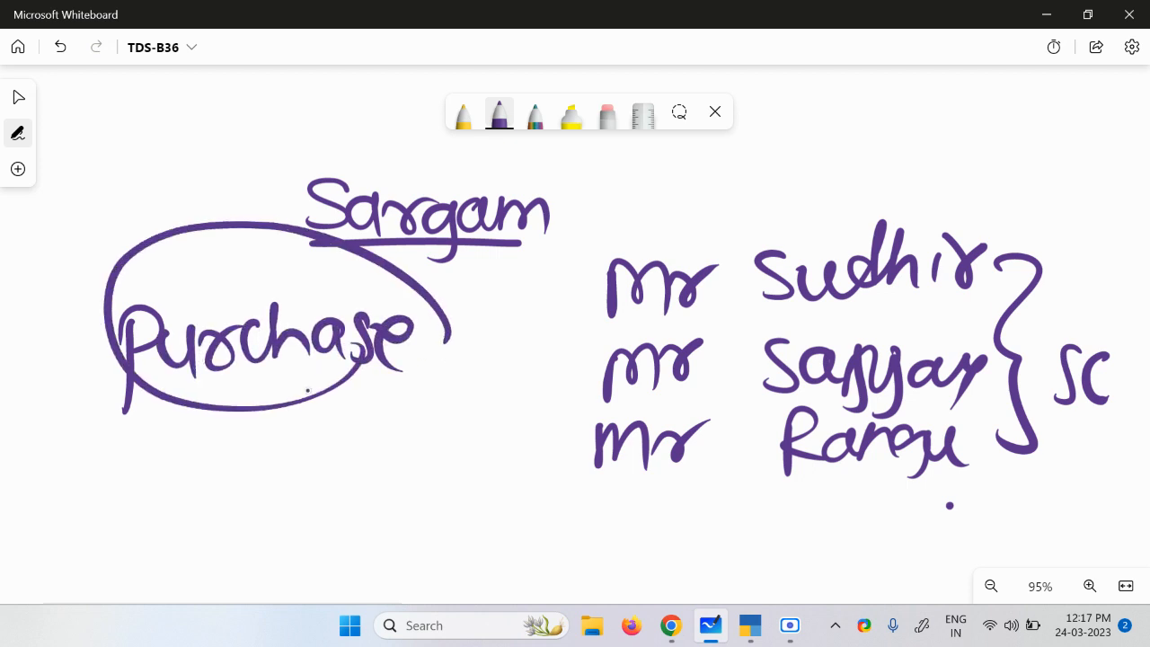
mouse_move(298, 418)
mouse_down()
mouse_move(426, 460)
mouse_move(503, 415)
mouse_move(444, 456)
mouse_up()
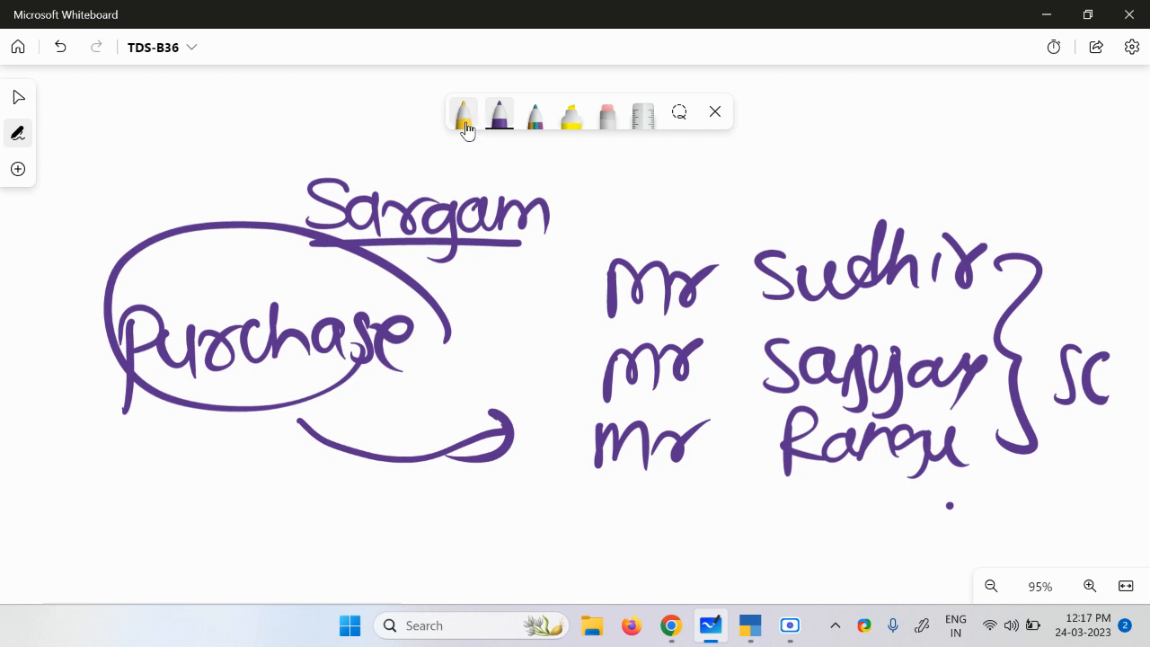
Change the pen colour to green and draw a curved arrow from Sargam to the first service provider.
click(501, 122)
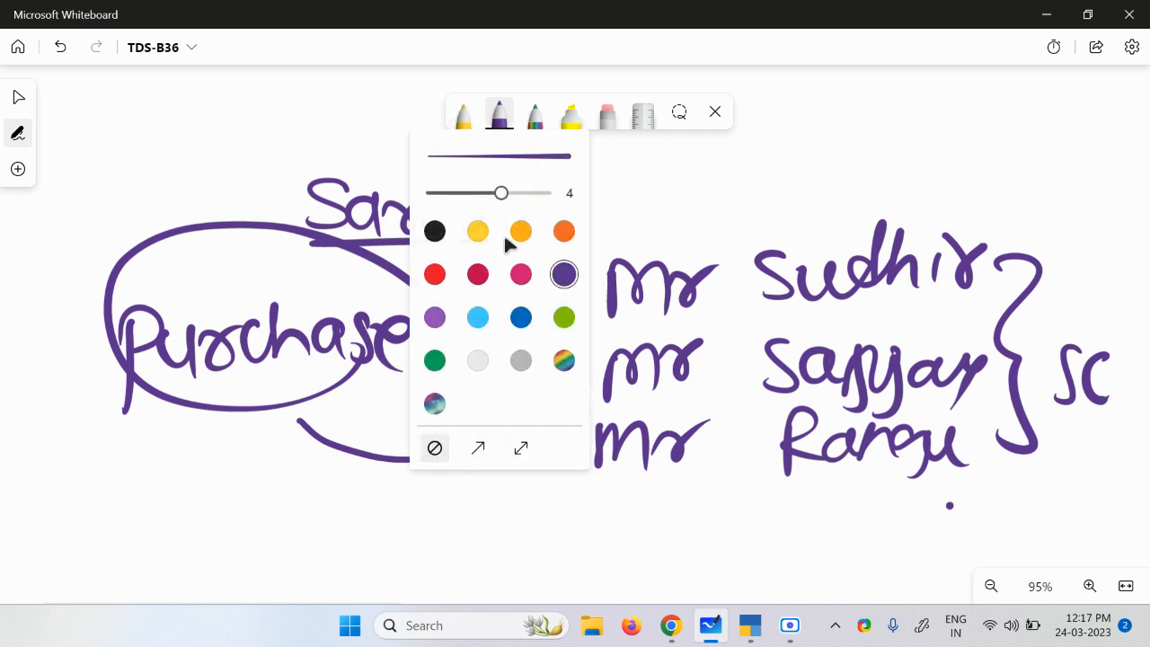
click(435, 360)
click(683, 226)
click(682, 218)
mouse_move(640, 195)
mouse_down()
mouse_move(576, 197)
mouse_move(695, 266)
mouse_up()
mouse_move(670, 254)
mouse_down()
mouse_move(697, 267)
mouse_move(688, 280)
mouse_up()
Handwrite Income in green above the service providers' names and circle it.
drag(752, 154, 763, 197)
drag(742, 168, 785, 153)
drag(738, 193, 777, 198)
mouse_move(807, 155)
mouse_down()
mouse_move(816, 157)
mouse_move(800, 204)
mouse_move(831, 209)
mouse_up()
click(836, 170)
drag(880, 184, 949, 162)
mouse_move(745, 223)
mouse_down()
mouse_move(994, 180)
mouse_move(959, 198)
mouse_up()
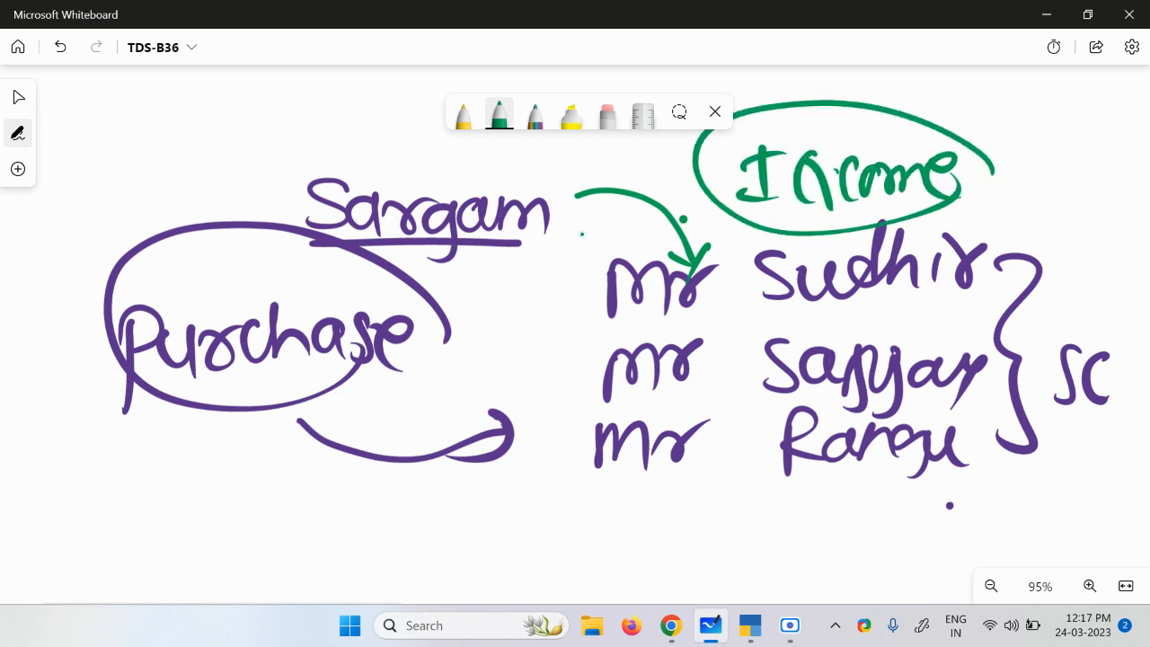
Draw two opposing green arrows between Sargam's side and the service providers' names.
drag(523, 261, 574, 289)
mouse_move(562, 266)
mouse_down()
mouse_move(579, 303)
mouse_move(530, 311)
mouse_up()
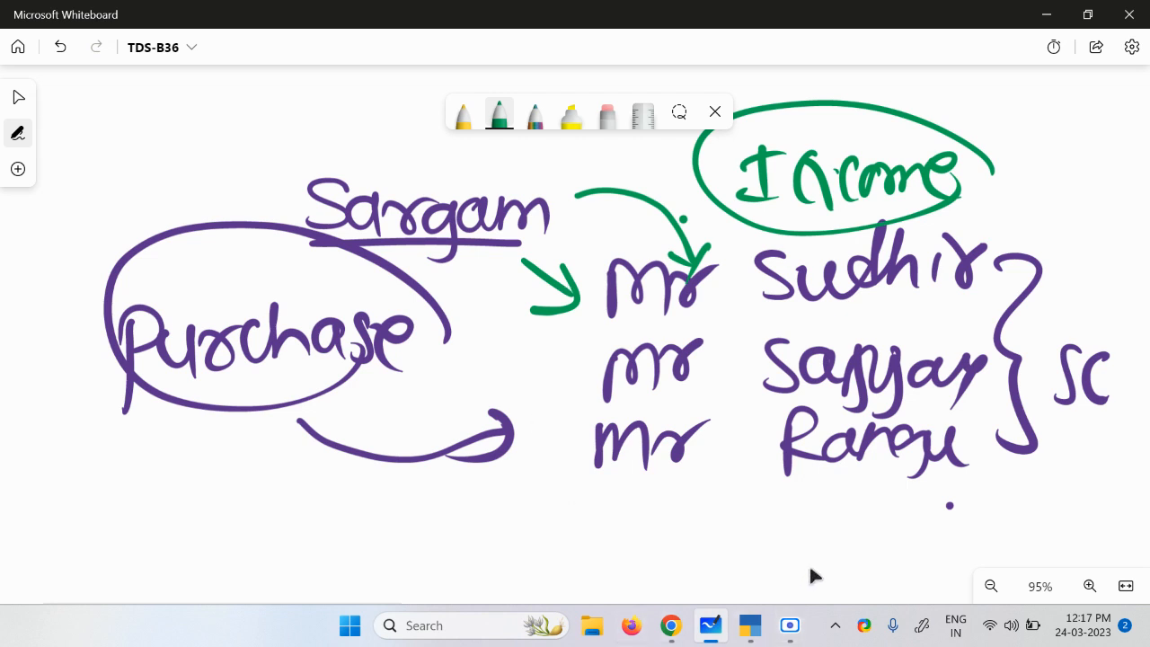
scroll(810, 566, down, 2)
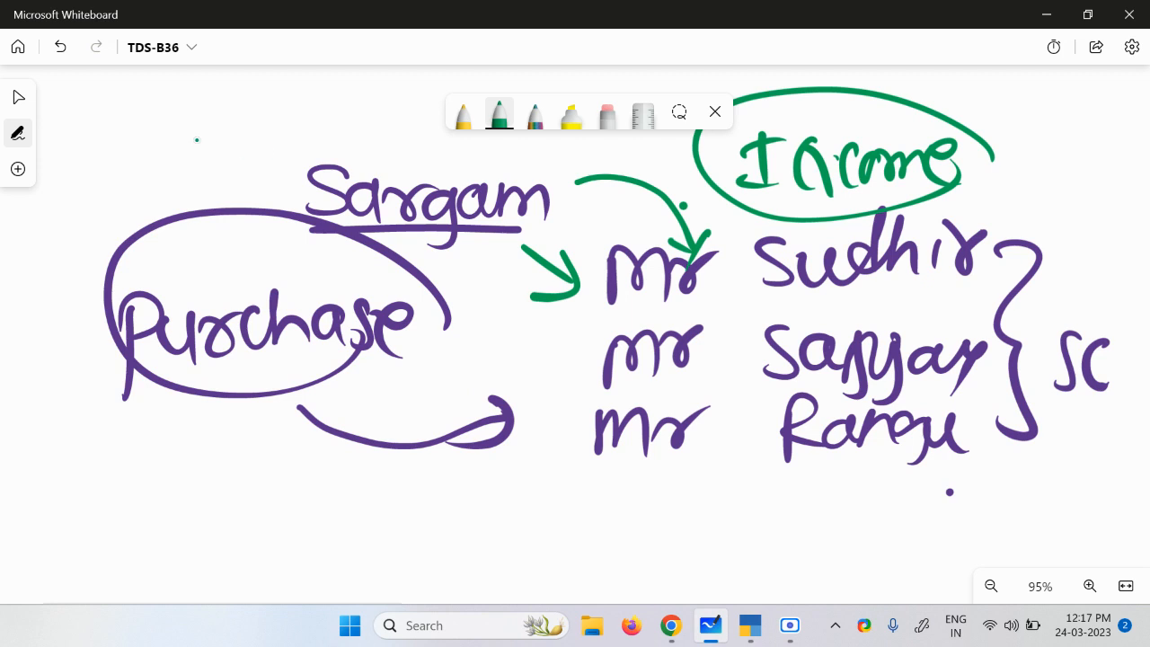
drag(567, 358, 496, 341)
mouse_move(505, 330)
mouse_down()
mouse_move(526, 323)
mouse_move(516, 358)
mouse_up()
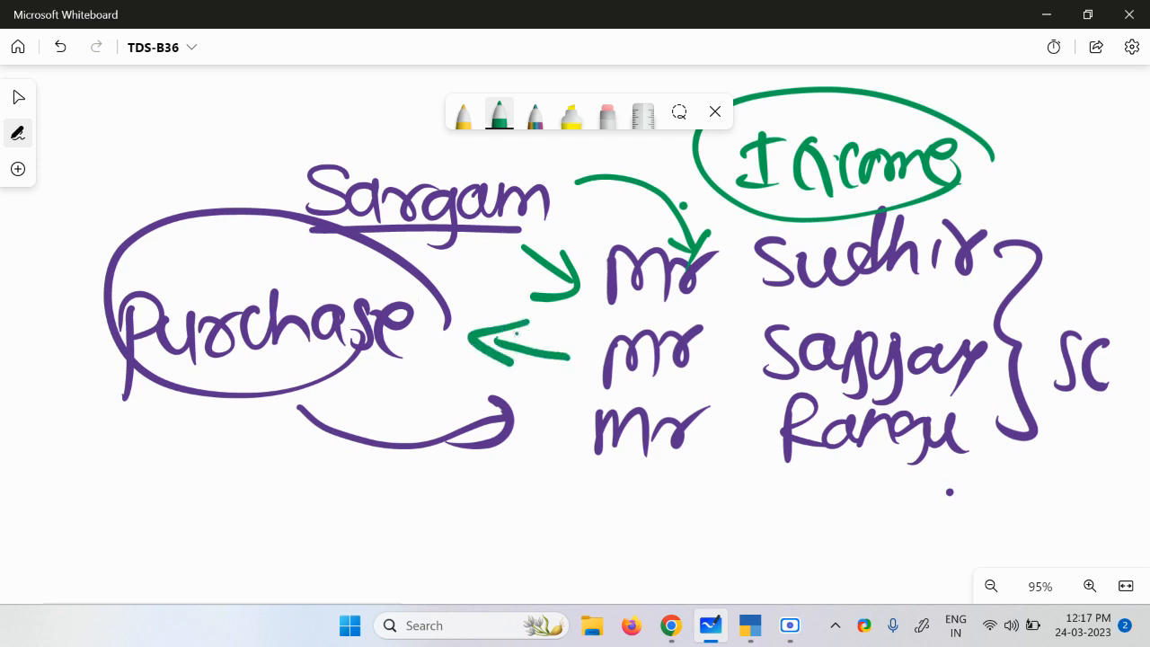
Handwrite the customer's name in green on a blank area of the whiteboard and underline it.
scroll(811, 590, down, 10)
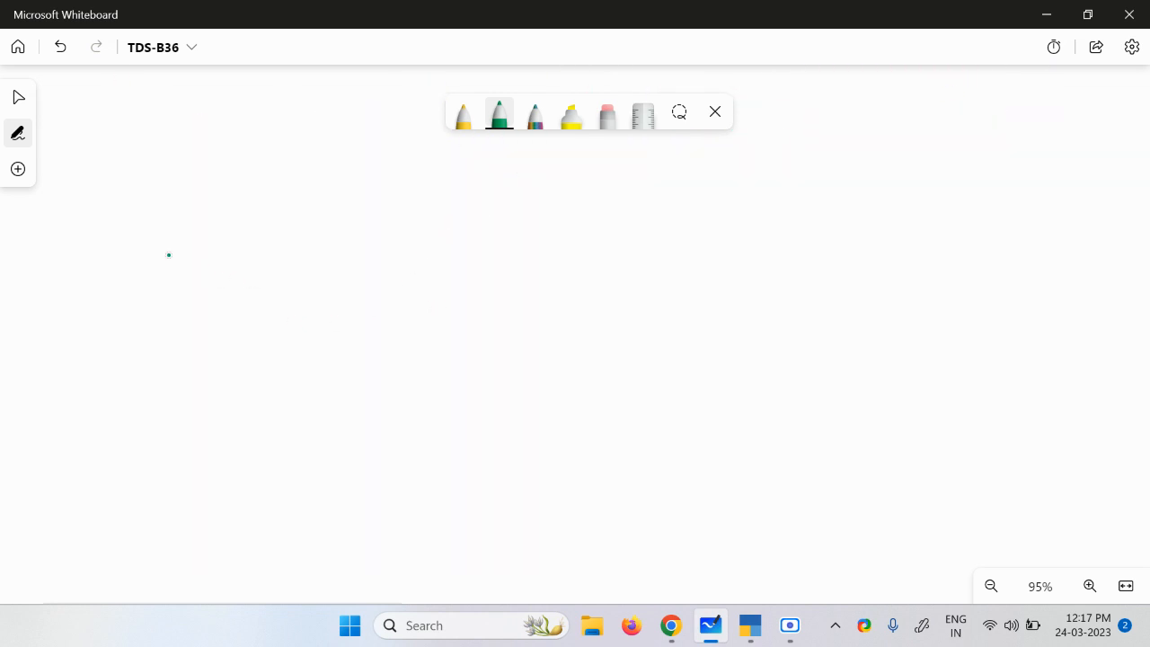
mouse_move(121, 241)
mouse_down()
mouse_move(151, 237)
mouse_move(191, 261)
mouse_move(194, 244)
mouse_up()
click(209, 261)
drag(236, 235, 236, 300)
mouse_move(236, 238)
mouse_down()
mouse_move(334, 261)
mouse_move(371, 235)
mouse_move(364, 269)
mouse_move(445, 236)
mouse_move(499, 274)
mouse_up()
drag(388, 291, 186, 294)
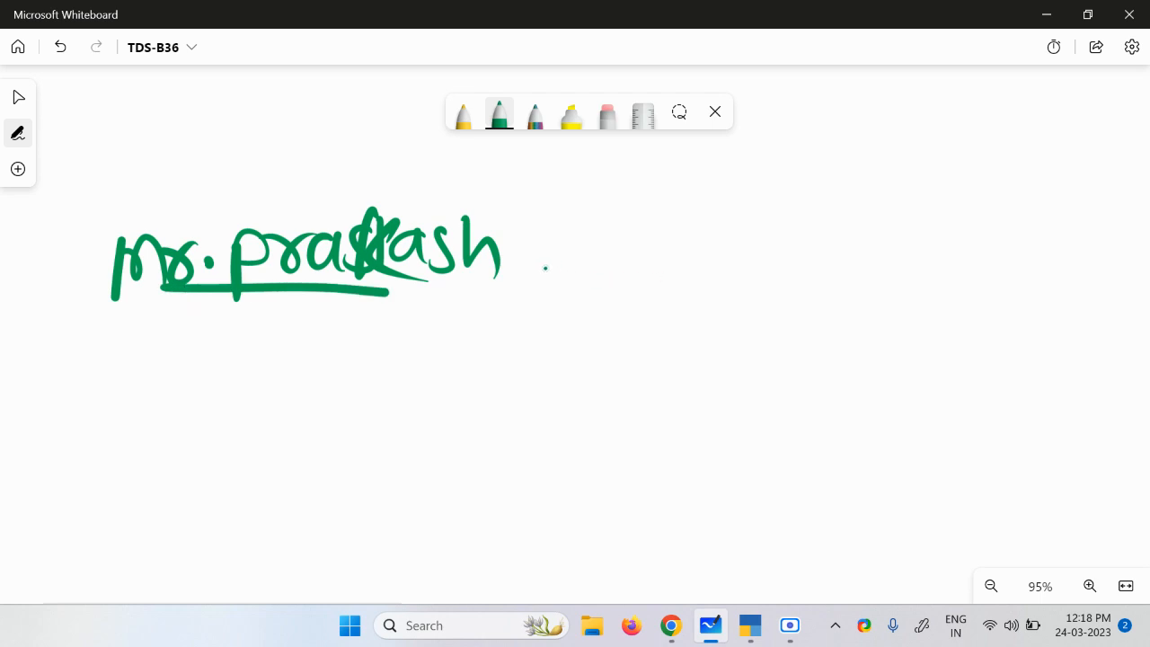
Add a dash after the customer's name and label it Customer below with an upward arrow.
drag(527, 267, 551, 266)
mouse_move(262, 319)
mouse_down()
mouse_move(250, 361)
mouse_move(288, 344)
mouse_up()
drag(192, 381, 192, 451)
drag(203, 404, 241, 435)
drag(269, 395, 245, 438)
mouse_move(274, 375)
mouse_down()
mouse_move(269, 428)
mouse_move(426, 414)
mouse_up()
Handwrite Accounting Services opposite the customer's name and draw a small arrowhead mark beside the name.
drag(742, 240, 712, 316)
mouse_move(726, 232)
mouse_down()
mouse_move(760, 305)
mouse_move(753, 272)
mouse_up()
mouse_move(789, 253)
mouse_down()
mouse_move(798, 298)
mouse_move(844, 267)
mouse_move(920, 263)
mouse_move(919, 275)
mouse_move(973, 248)
mouse_move(1004, 319)
mouse_up()
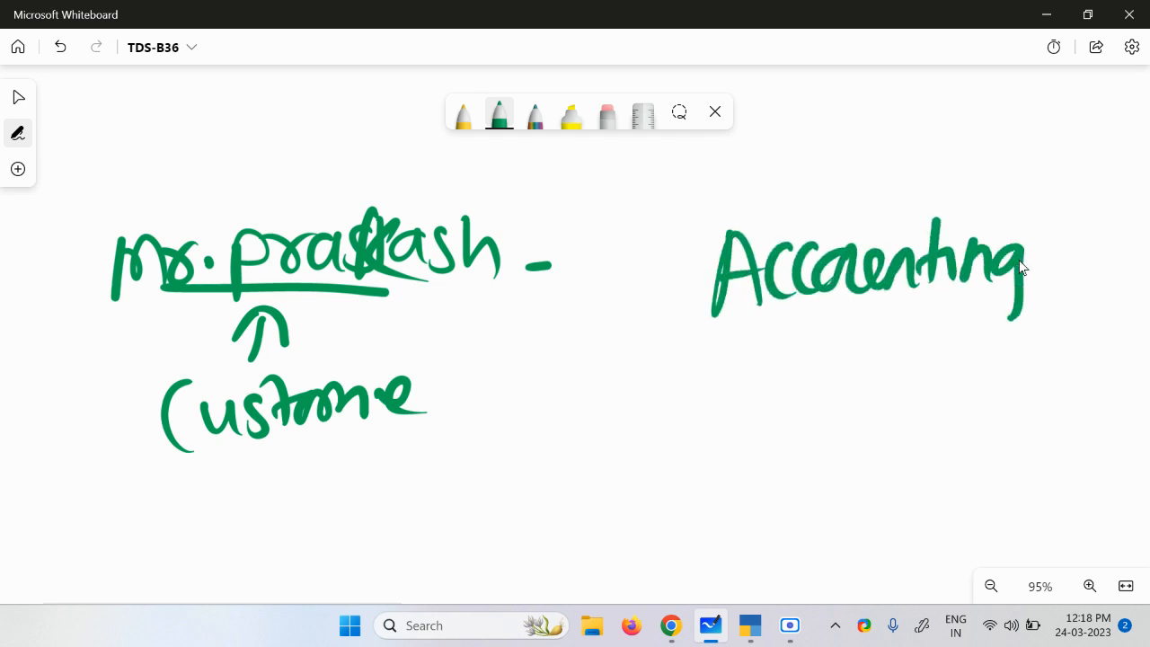
mouse_move(805, 325)
mouse_down()
mouse_move(786, 373)
mouse_move(918, 348)
mouse_move(972, 364)
mouse_move(1071, 351)
mouse_up()
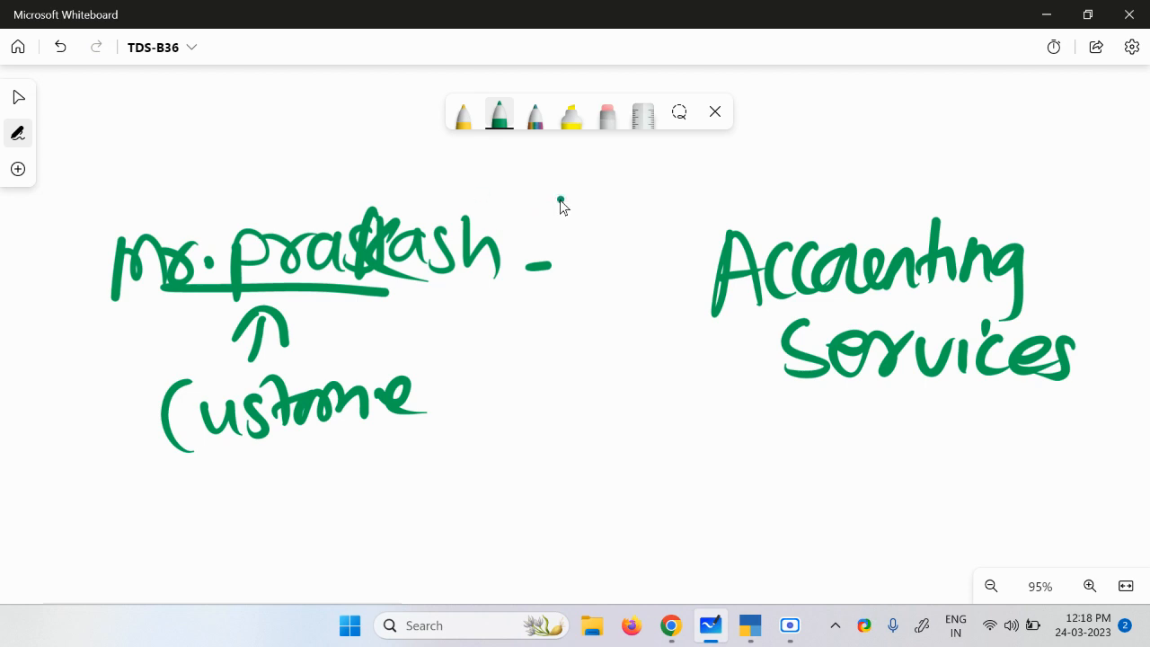
drag(559, 200, 550, 208)
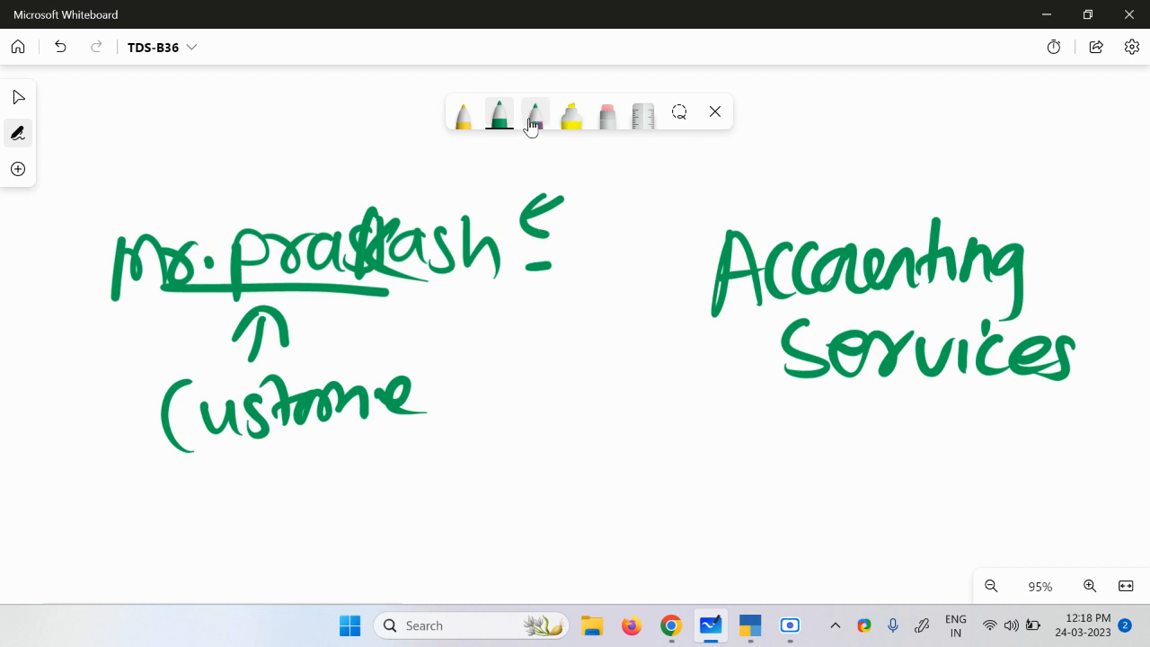
Change the pen colour to crimson, write Sources above the customer's name and underline the name.
click(500, 123)
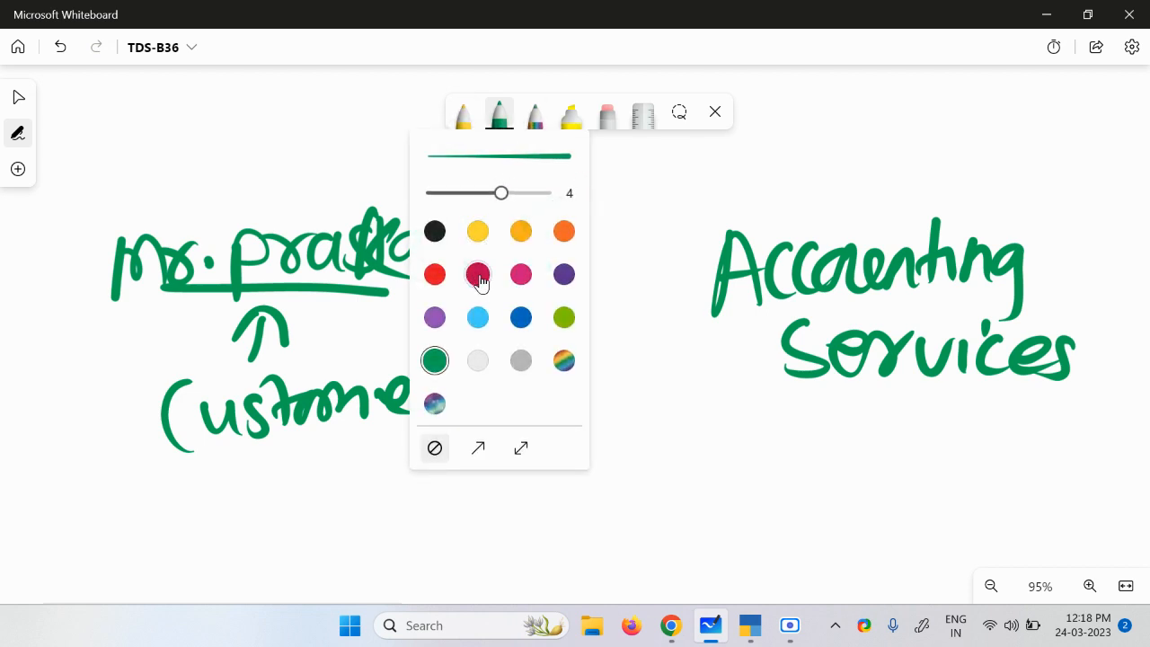
click(476, 274)
click(609, 305)
mouse_move(286, 151)
mouse_down()
mouse_move(269, 167)
mouse_move(410, 153)
mouse_move(464, 164)
mouse_move(469, 184)
mouse_move(522, 179)
mouse_up()
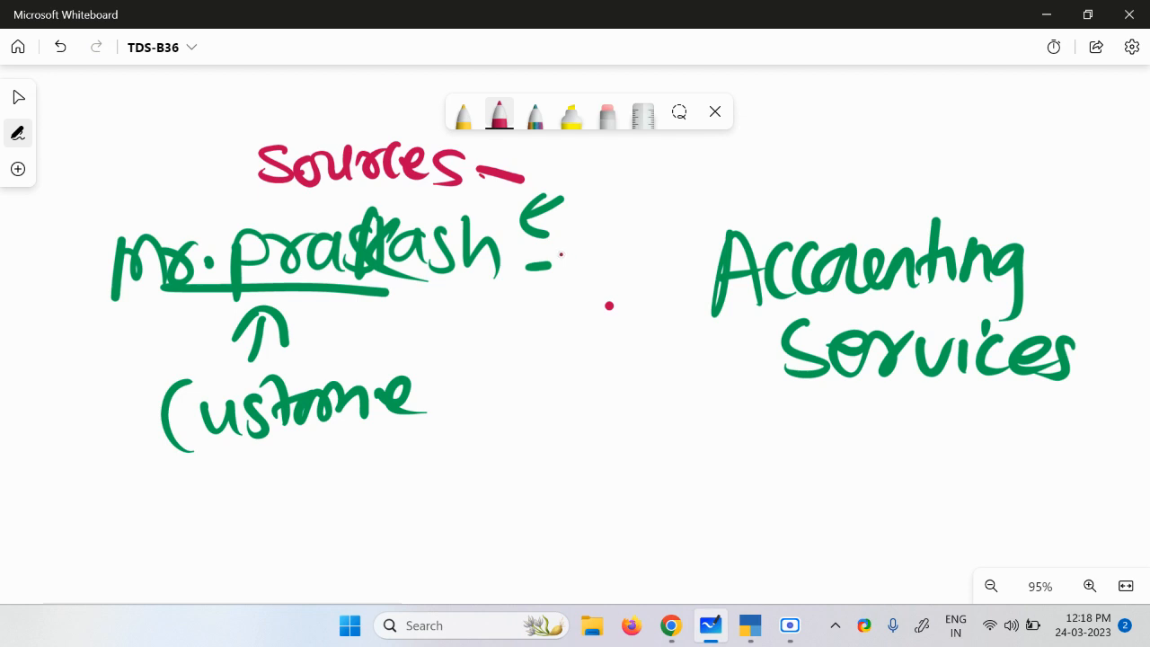
drag(162, 311, 337, 312)
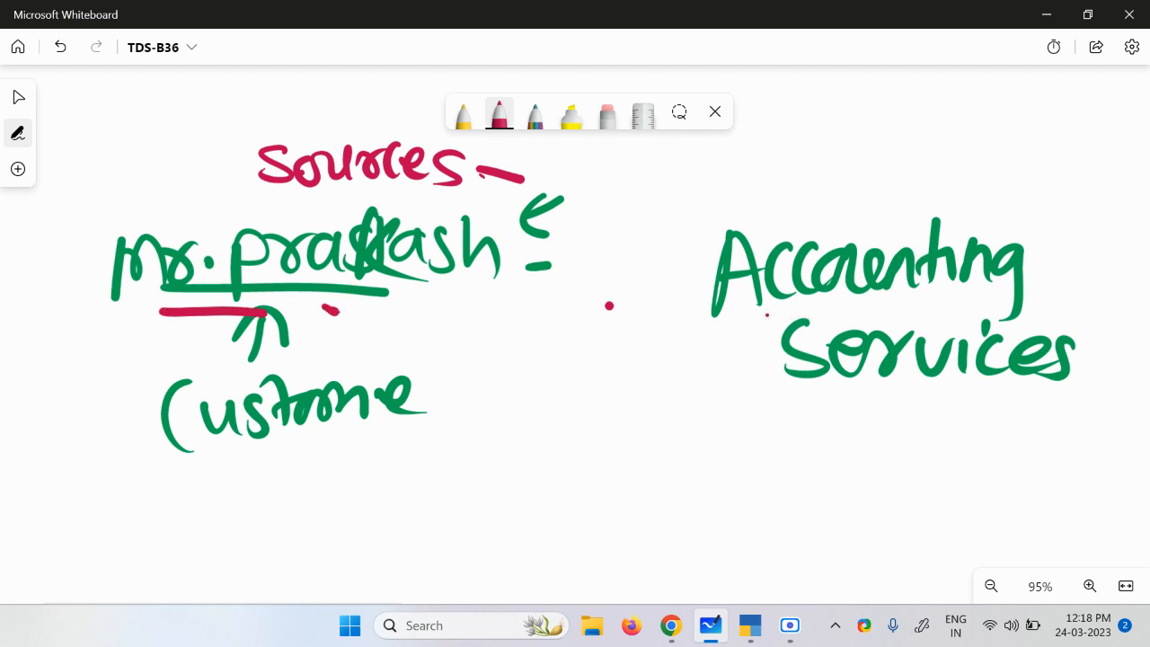
Handwrite the amount 10000 below Accounting Services.
drag(719, 422, 722, 491)
mouse_move(769, 428)
mouse_down()
mouse_move(785, 452)
mouse_move(768, 430)
mouse_up()
mouse_move(824, 428)
mouse_down()
mouse_move(827, 441)
mouse_move(823, 430)
mouse_up()
mouse_move(884, 433)
mouse_down()
mouse_move(897, 476)
mouse_move(896, 434)
mouse_up()
drag(934, 435, 910, 429)
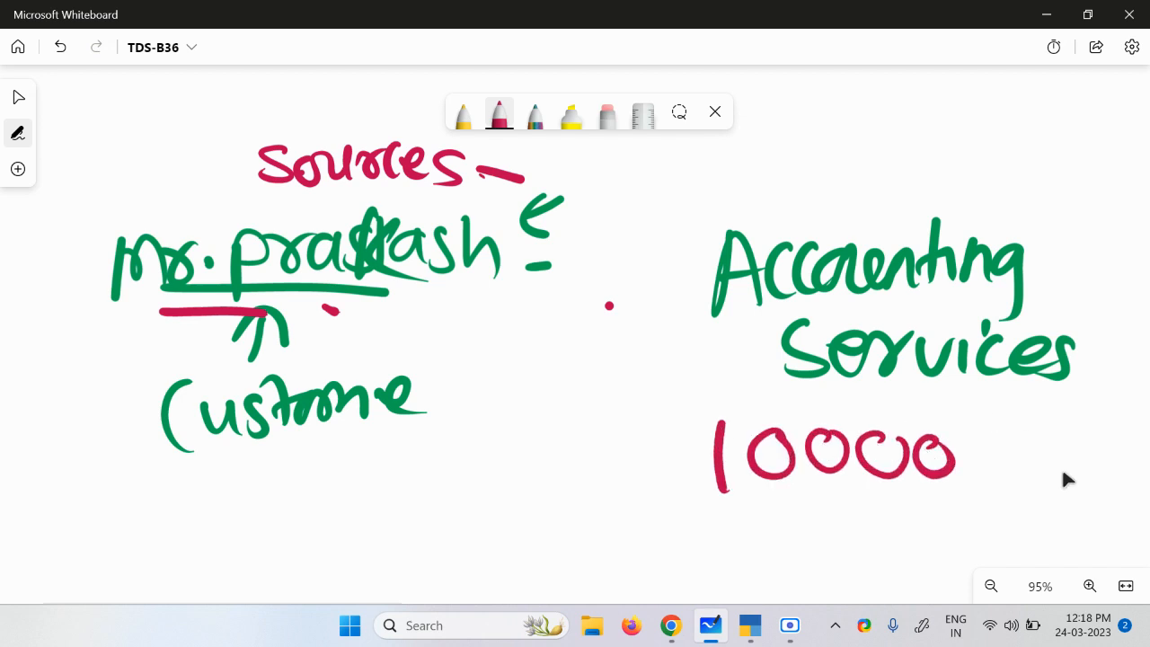
Handwrite the 18% tax rate below and to one side of the 10000 amount.
drag(1063, 474, 1006, 326)
drag(484, 377, 481, 435)
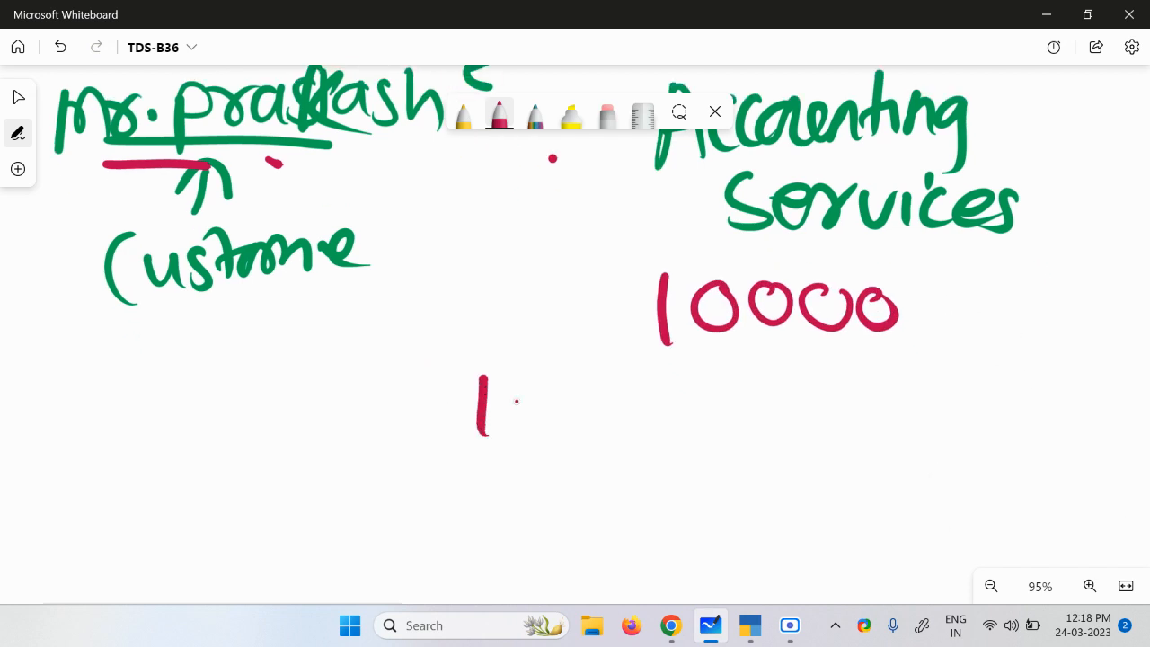
drag(521, 384, 519, 388)
drag(540, 382, 550, 411)
drag(535, 392, 542, 400)
click(573, 404)
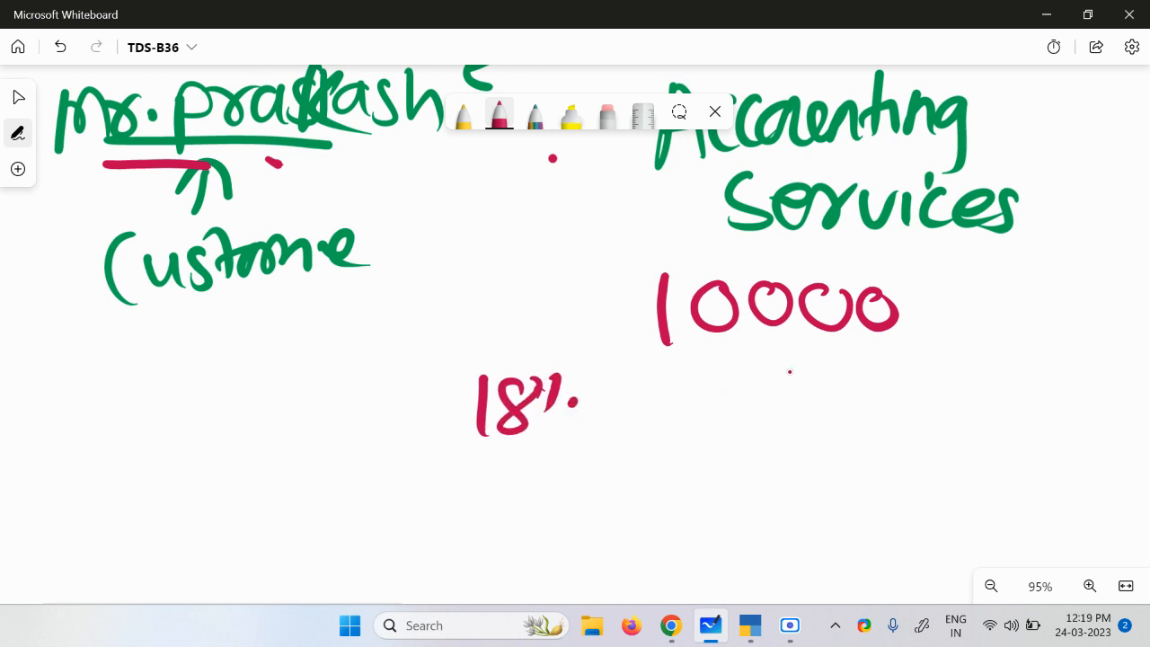
Handwrite two tax amounts of 900 beneath the 10000.
drag(796, 364, 792, 408)
mouse_move(830, 363)
mouse_down()
mouse_move(829, 377)
mouse_move(832, 363)
mouse_move(882, 384)
mouse_up()
mouse_move(818, 424)
mouse_down()
mouse_move(781, 467)
mouse_move(832, 426)
mouse_move(886, 433)
mouse_up()
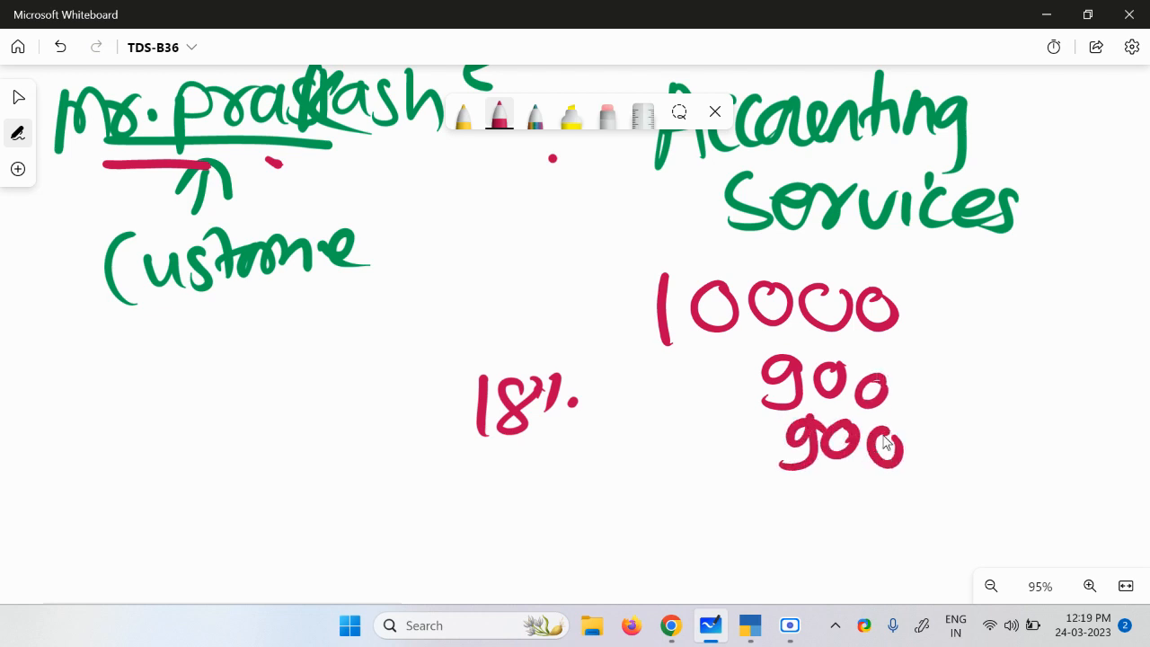
Draw a sum line under the amounts, write the total 11800 with an arrow mark, and add an arrow pointing at Services.
drag(939, 489, 595, 514)
drag(675, 530, 674, 591)
drag(717, 529, 719, 586)
mouse_move(774, 531)
mouse_down()
mouse_move(762, 549)
mouse_move(771, 530)
mouse_move(690, 570)
mouse_move(756, 562)
mouse_up()
drag(850, 525, 851, 575)
drag(877, 522, 879, 571)
mouse_move(927, 523)
mouse_down()
mouse_move(1026, 534)
mouse_move(1091, 513)
mouse_move(1082, 541)
mouse_up()
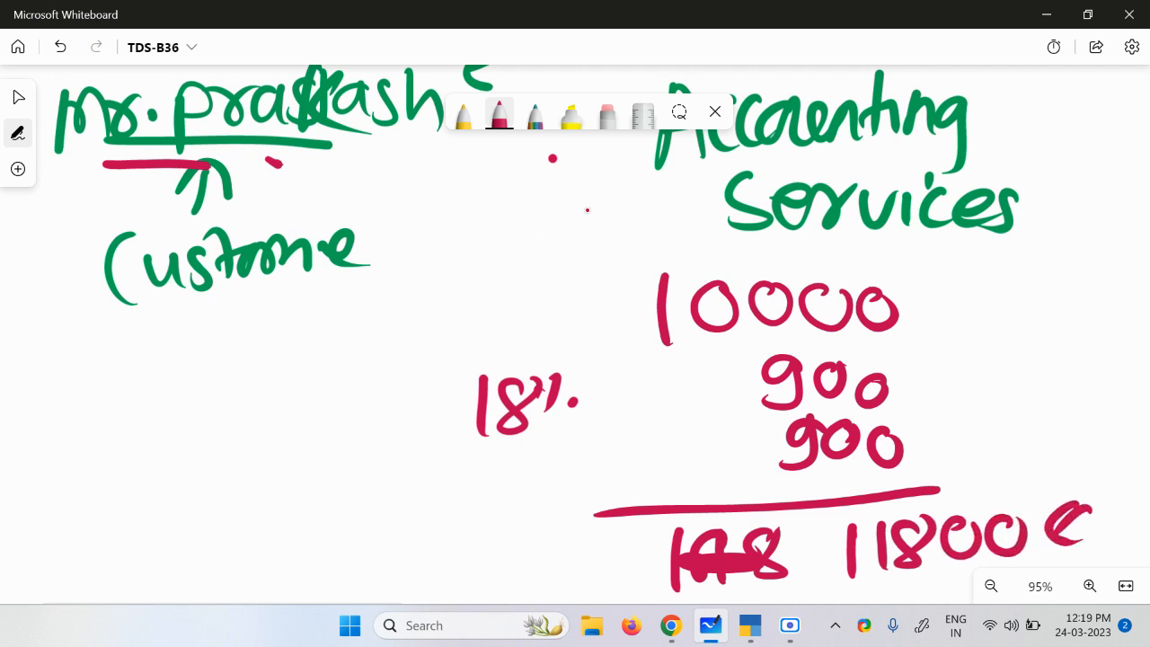
mouse_move(630, 189)
mouse_down()
mouse_move(673, 208)
mouse_move(647, 224)
mouse_up()
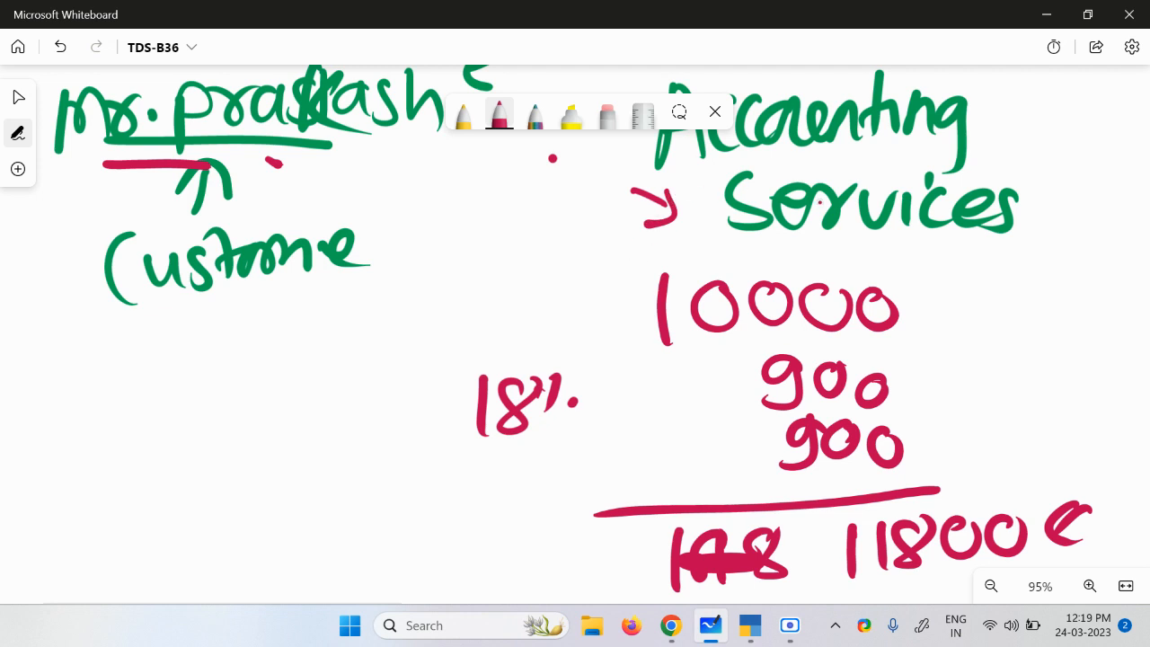
Handwrite TDS beside the amounts and draw a circle around it.
click(952, 317)
mouse_move(436, 226)
mouse_down()
mouse_move(491, 221)
mouse_move(464, 280)
mouse_up()
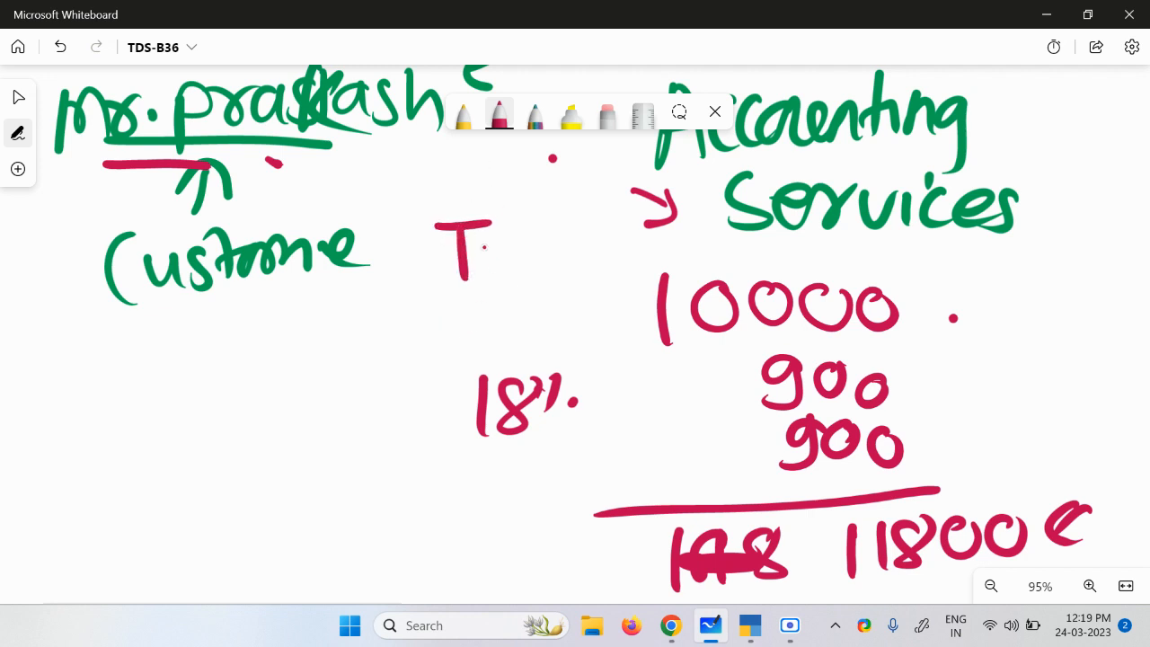
drag(500, 221, 506, 269)
mouse_move(560, 216)
mouse_down()
mouse_move(539, 264)
mouse_move(426, 240)
mouse_move(584, 253)
mouse_up()
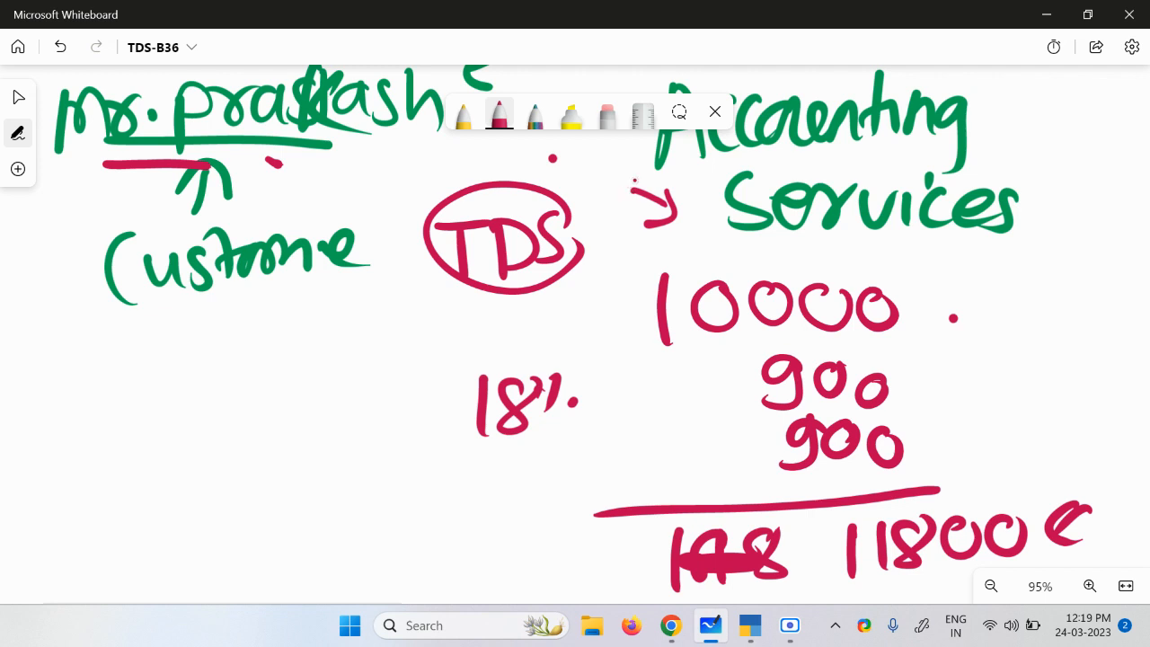
click(788, 625)
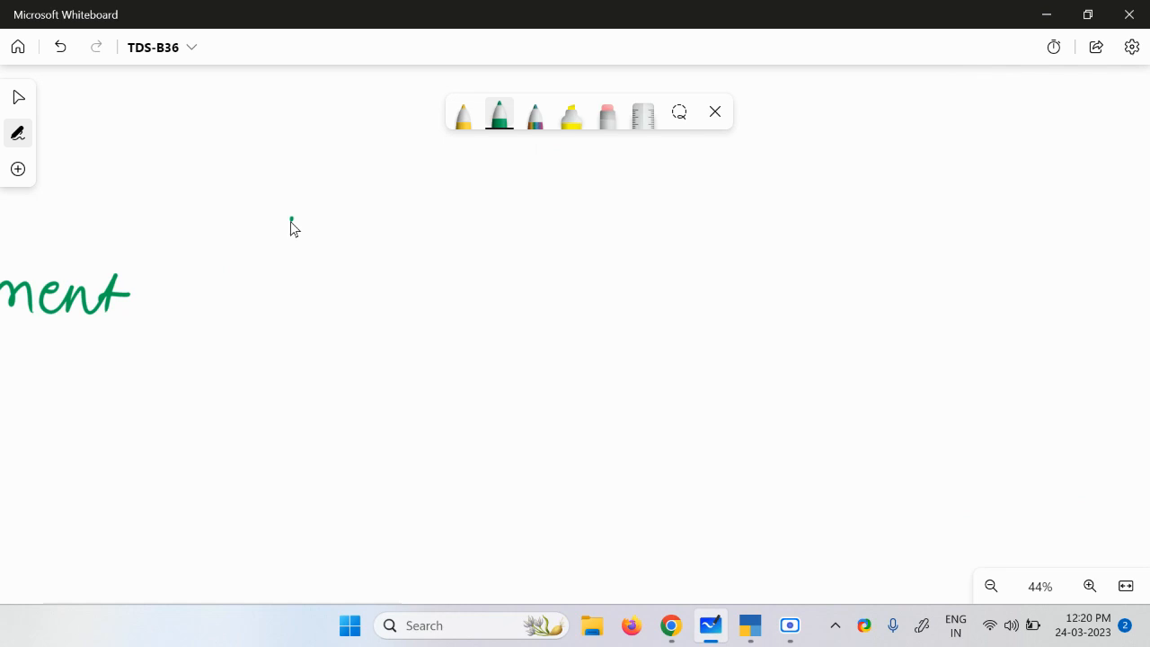
Handwrite the customer's name with the green pen on an empty area of the whiteboard.
mouse_move(290, 221)
mouse_down()
mouse_move(329, 212)
mouse_move(365, 260)
mouse_up()
mouse_move(340, 235)
mouse_down()
mouse_move(386, 225)
mouse_move(444, 282)
mouse_up()
mouse_move(440, 241)
mouse_down()
mouse_move(474, 221)
mouse_move(528, 216)
mouse_move(564, 244)
mouse_move(628, 249)
mouse_move(679, 220)
mouse_move(693, 262)
mouse_up()
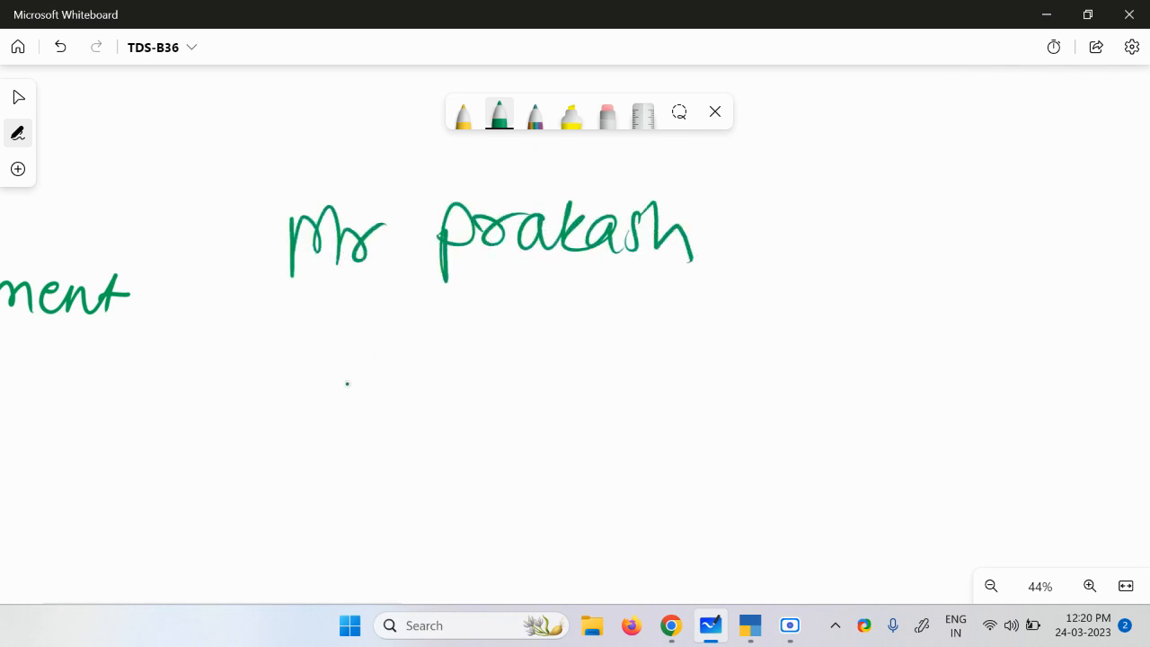
Handwrite Accounting Service in green below the customer's name.
mouse_move(372, 413)
mouse_down()
mouse_move(386, 351)
mouse_move(415, 410)
mouse_up()
mouse_move(381, 390)
mouse_down()
mouse_move(474, 403)
mouse_move(530, 382)
mouse_move(600, 395)
mouse_move(650, 334)
mouse_move(668, 392)
mouse_up()
click(688, 380)
mouse_move(641, 377)
mouse_down()
mouse_move(679, 366)
mouse_move(737, 398)
mouse_move(751, 426)
mouse_up()
drag(860, 343, 830, 388)
mouse_move(848, 370)
mouse_down()
mouse_move(961, 350)
mouse_move(1000, 359)
mouse_move(1033, 386)
mouse_up()
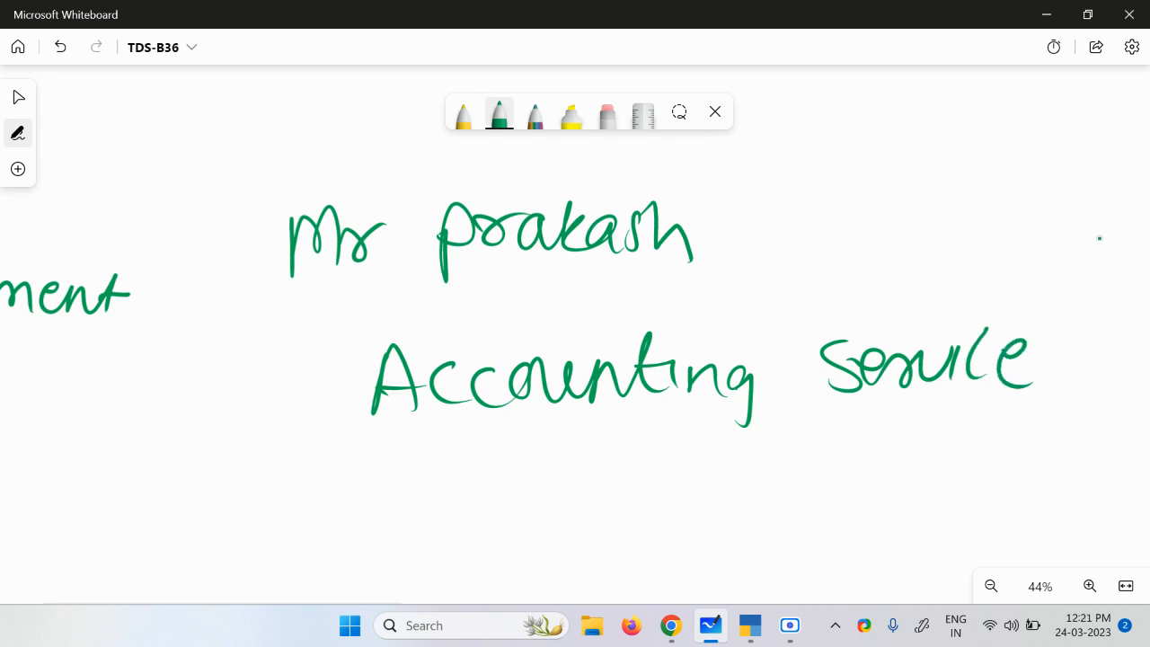
Switch to TallyPrime and start creating a new party ledger from a Sales voucher.
click(745, 629)
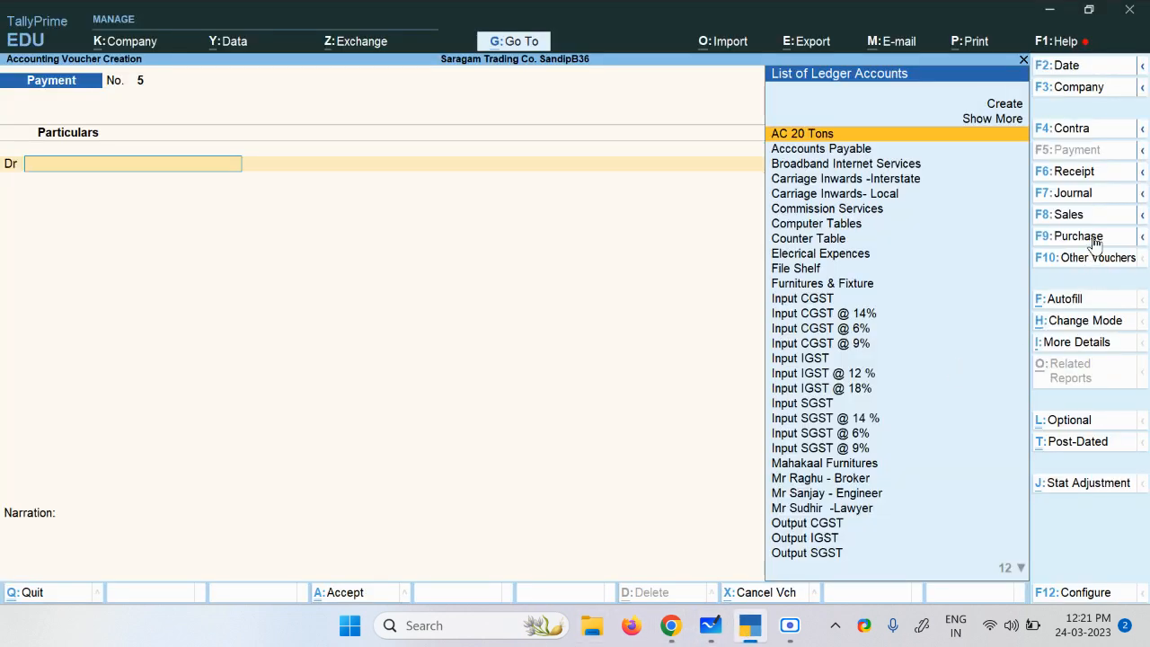
click(1082, 220)
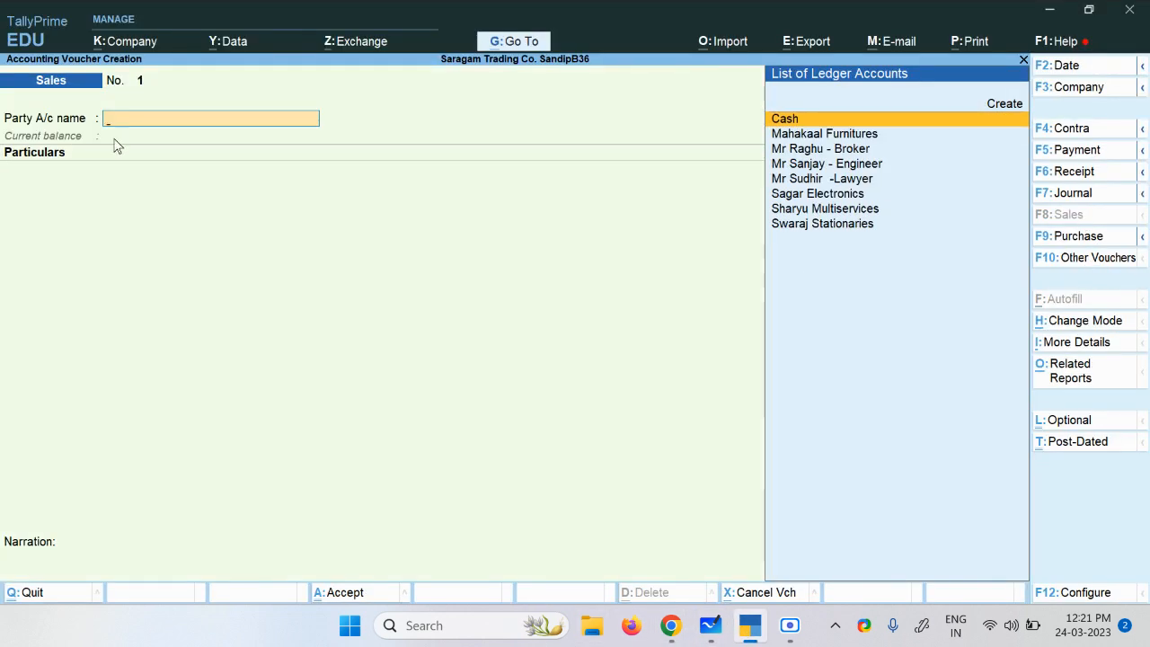
key(alt+c)
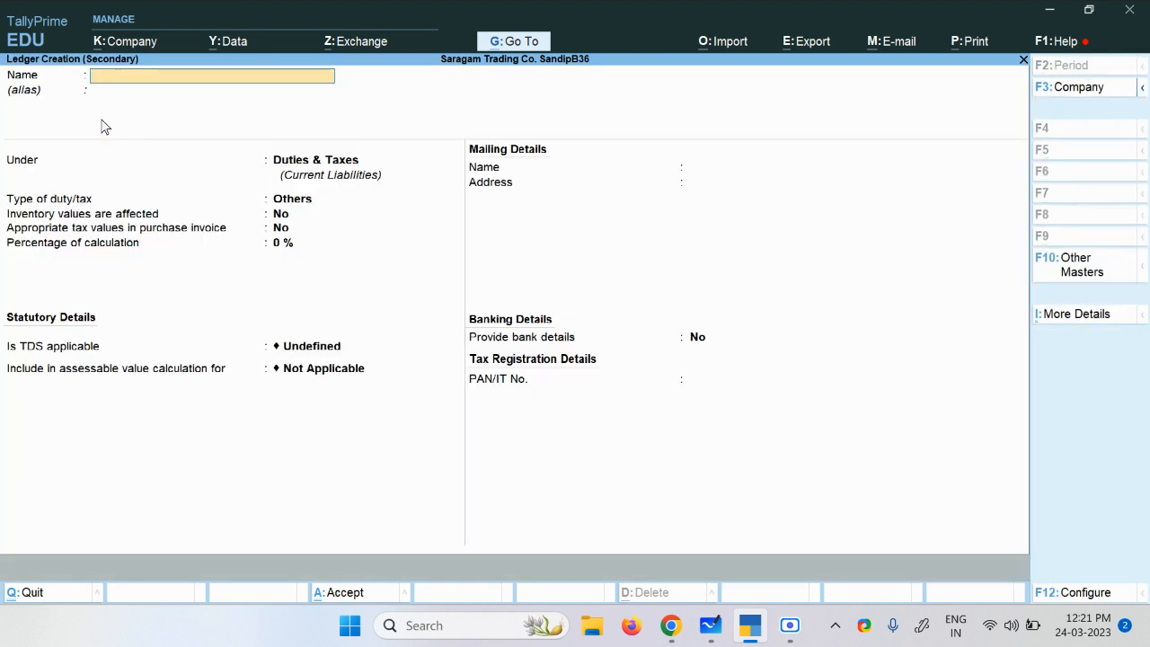
Name the ledger after the customer and place it under the Sundry Debtors group.
text(Mr Prakash)
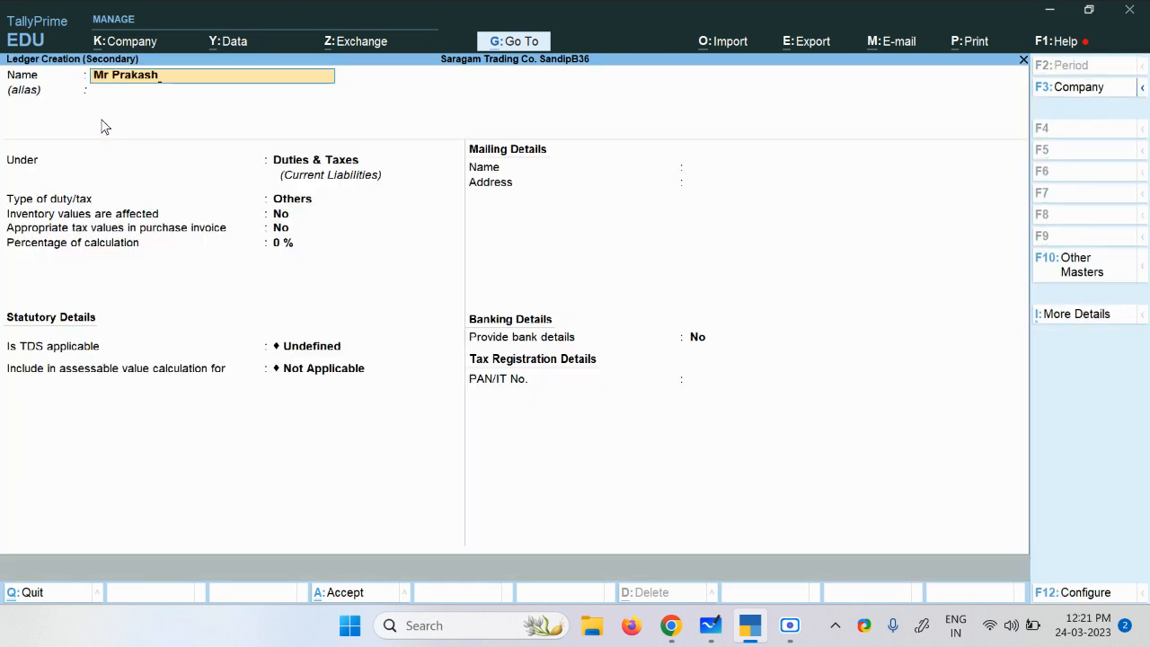
key(Return)
key(Return)
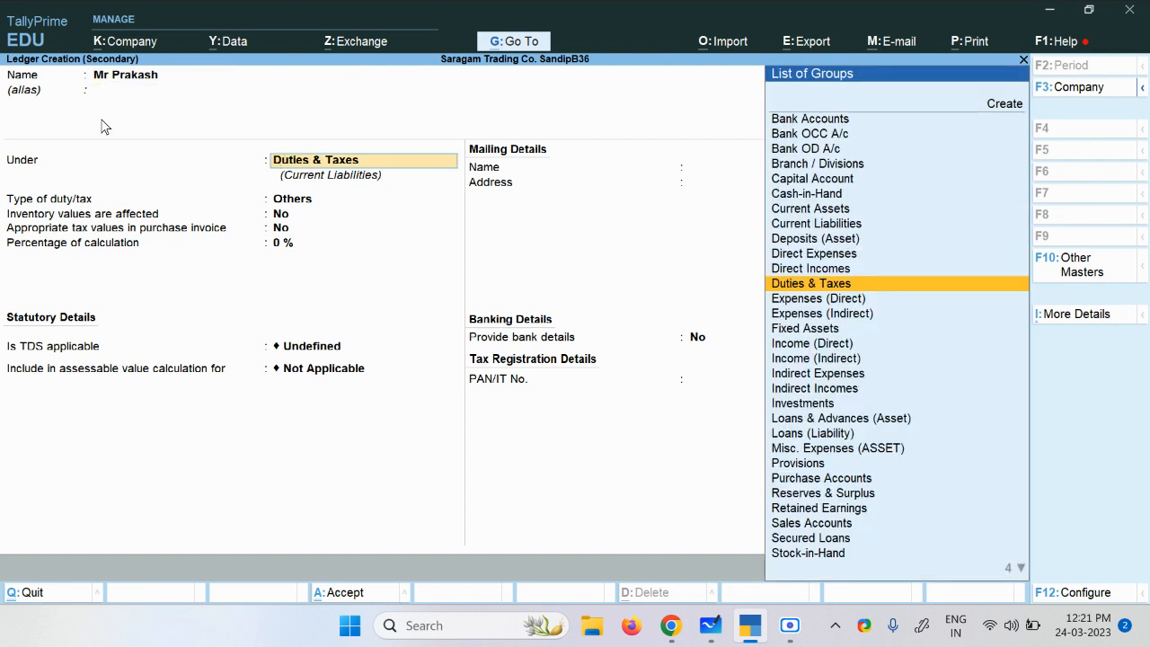
text(Sun)
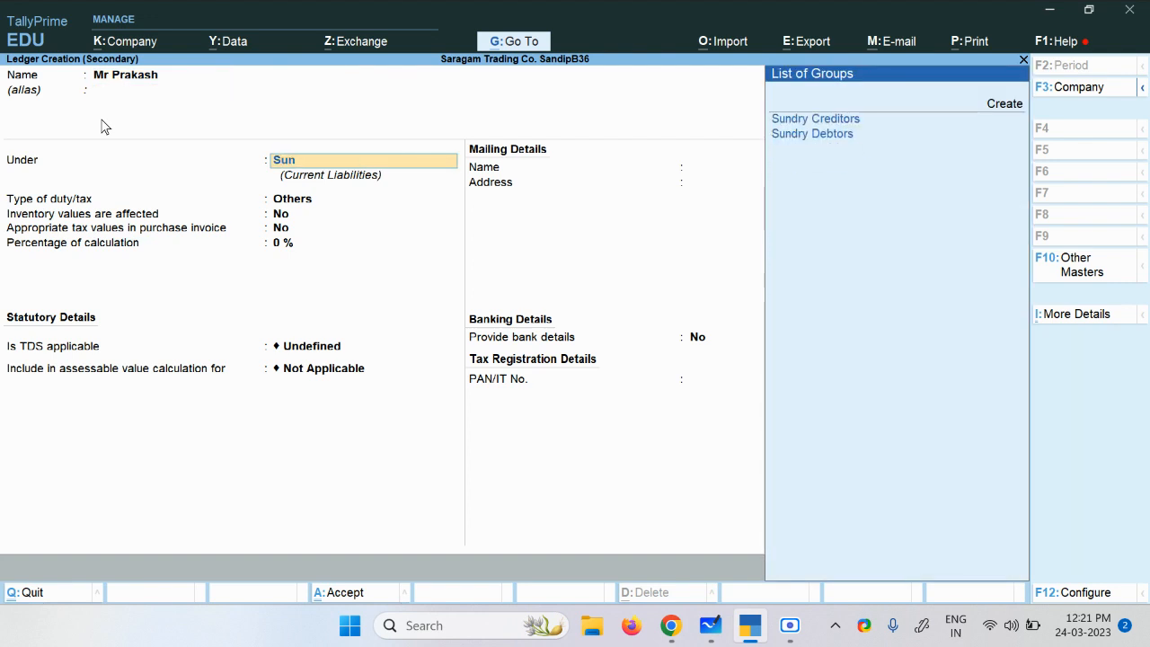
key(Down)
key(Return)
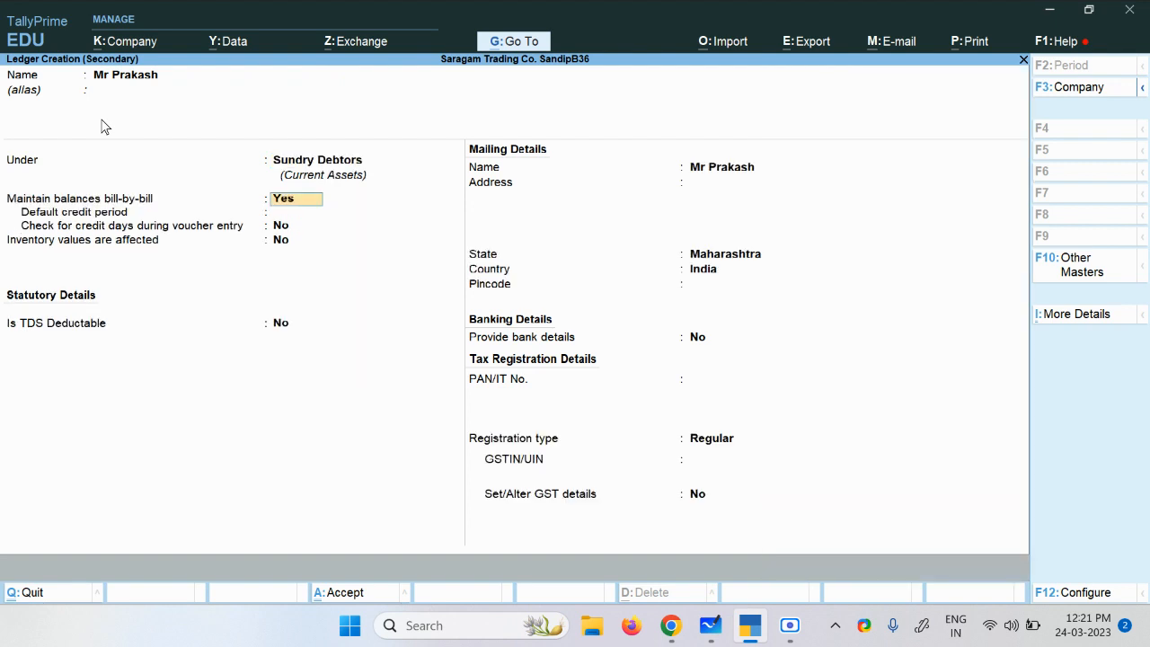
Maintain the customer's balances bill-by-bill with a default credit period of 30 days and no credit-day check.
key(Return)
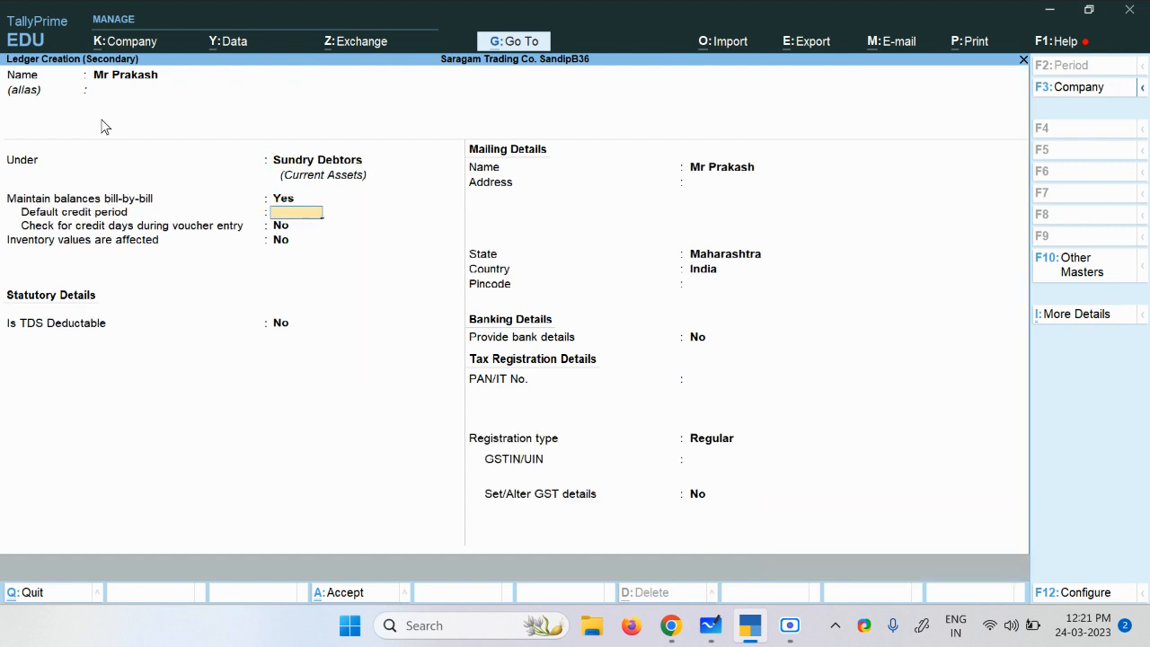
text(30)
key(Return)
key(Return)
key(Return)
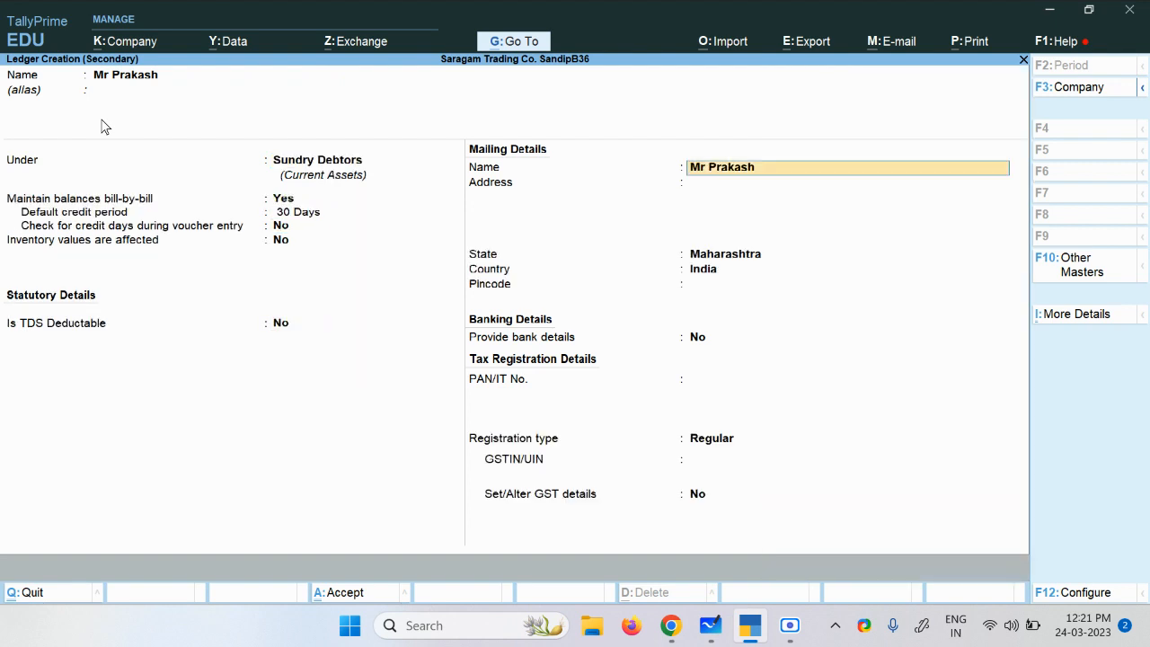
Leave TDS deductable at No and accept Maharashtra as state and Regular as registration type, stopping at the GSTIN entry.
key(Up)
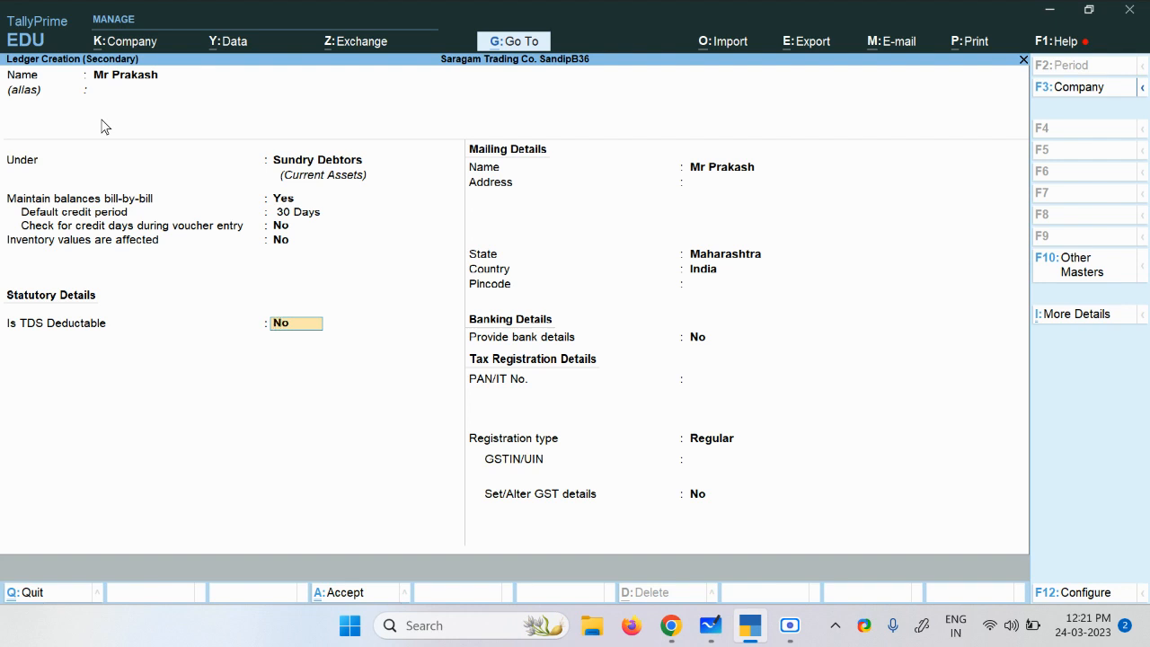
key(Return)
key(Return)
key(Return)
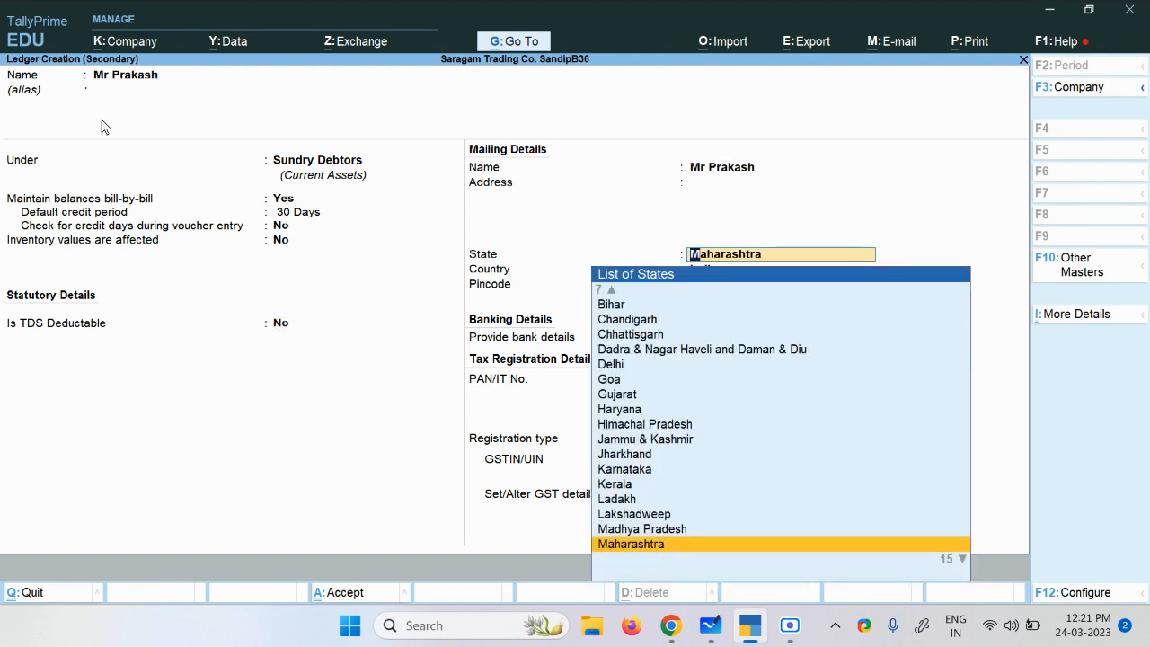
key(Return)
key(Return)
key(Return)
key(Return)
key(Return)
key(Return)
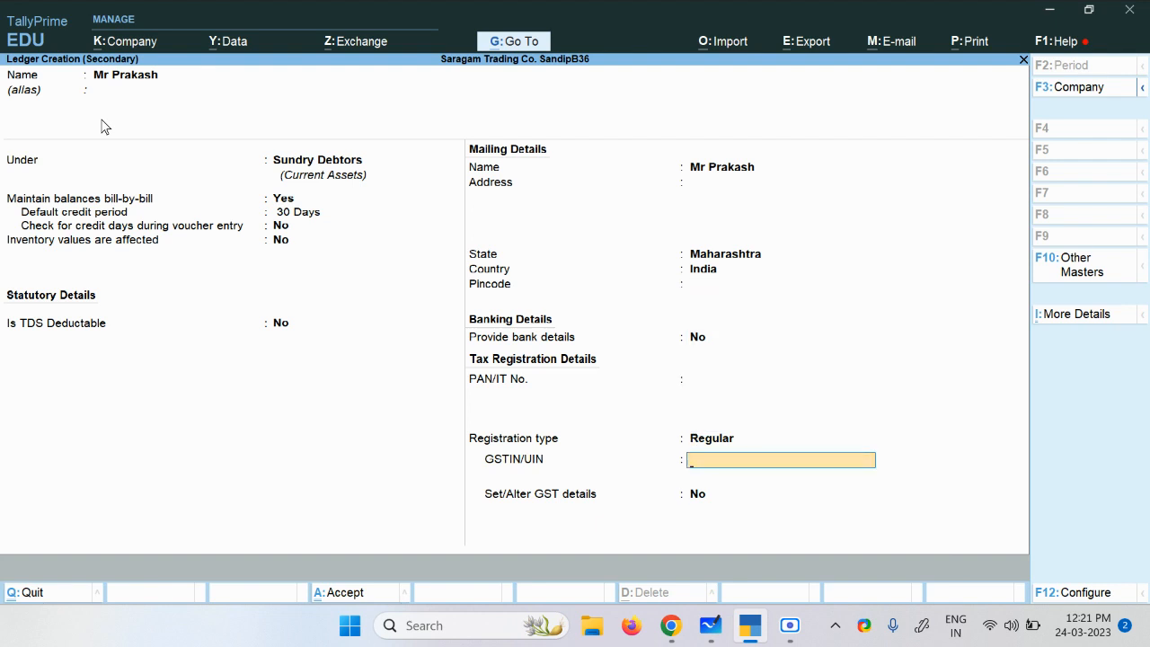
Switch to the GST Numbers to Use document in Chrome and copy the last Telangana GST number.
click(790, 631)
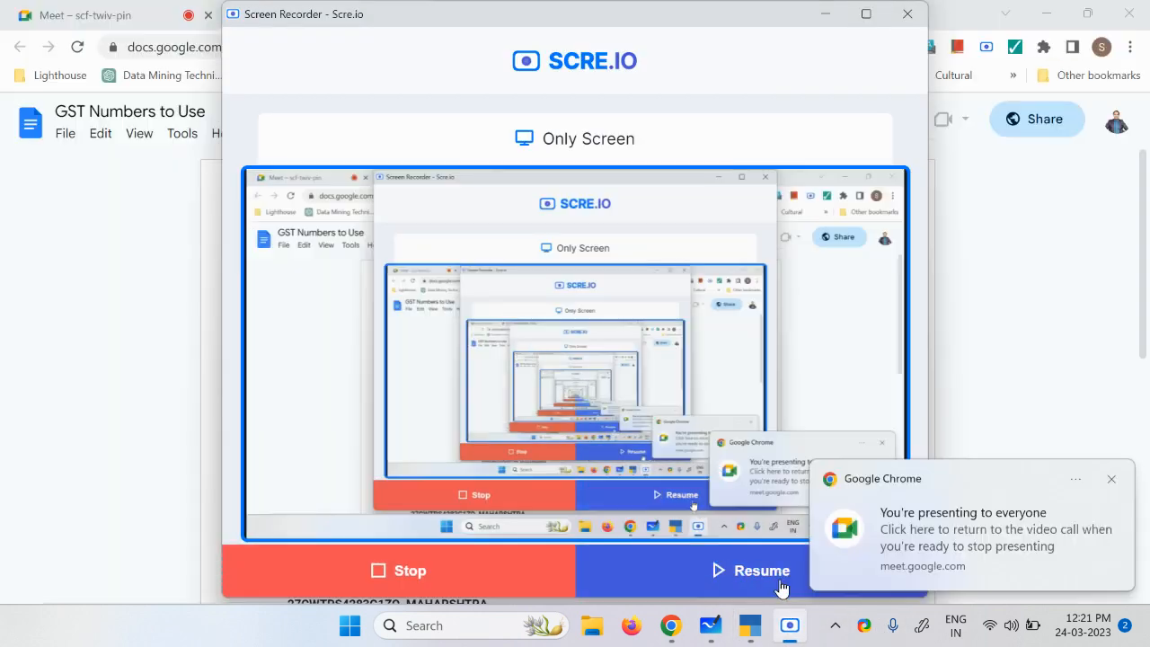
click(782, 587)
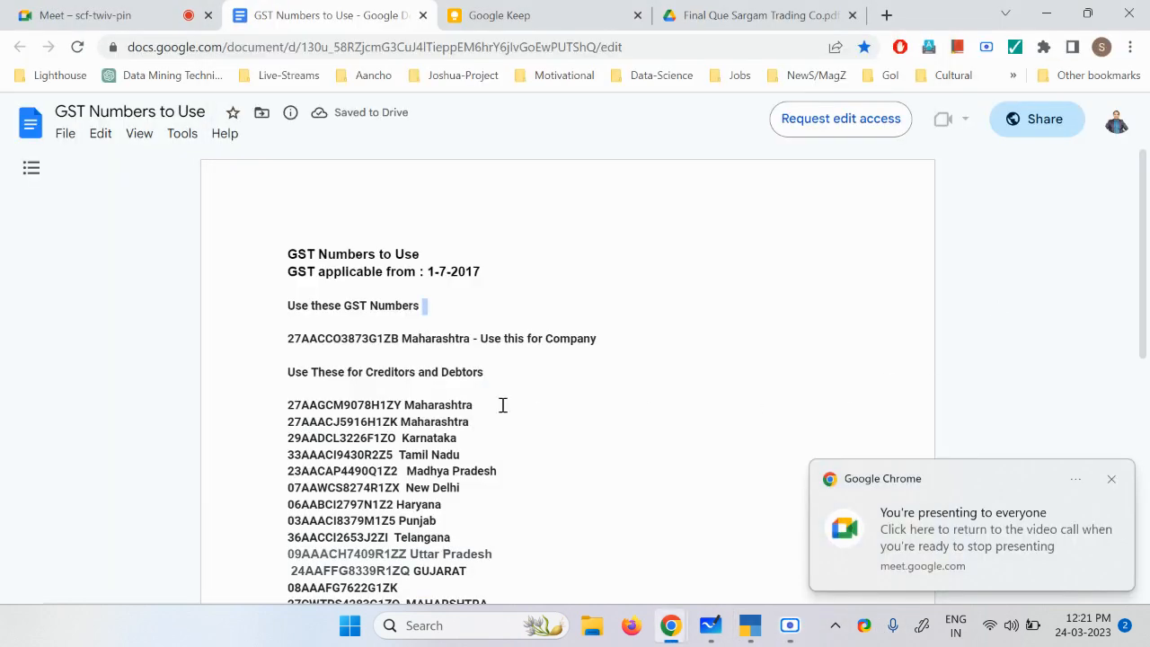
scroll(433, 417, down, 3)
scroll(434, 418, down, 3)
drag(410, 429, 267, 429)
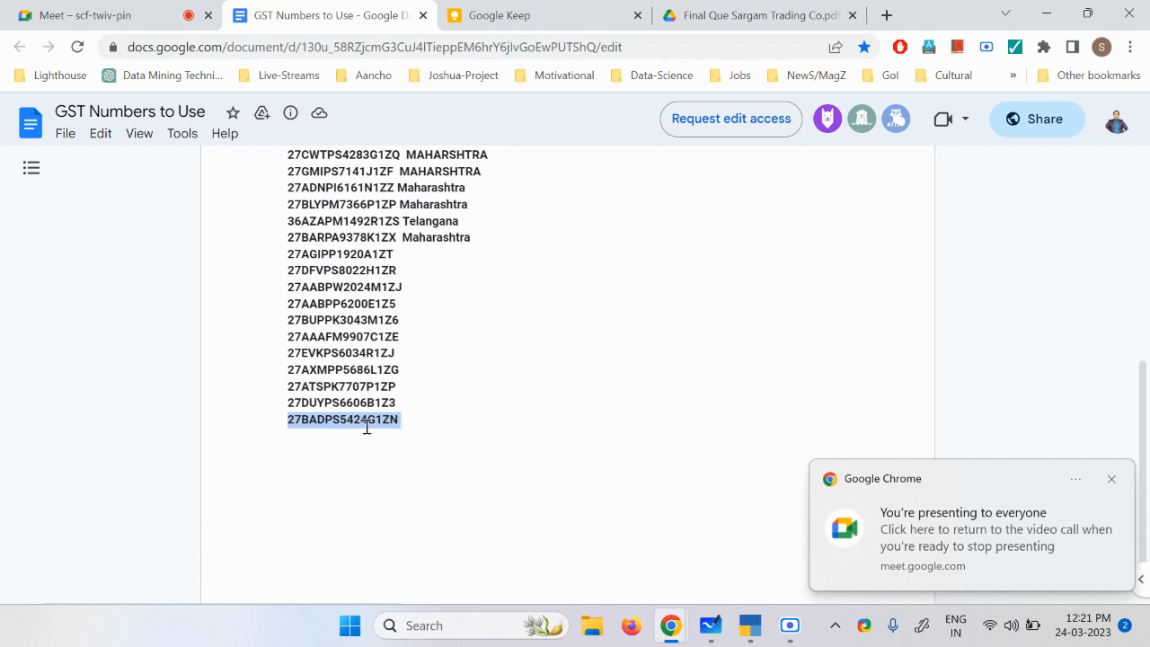
scroll(370, 426, up, 1)
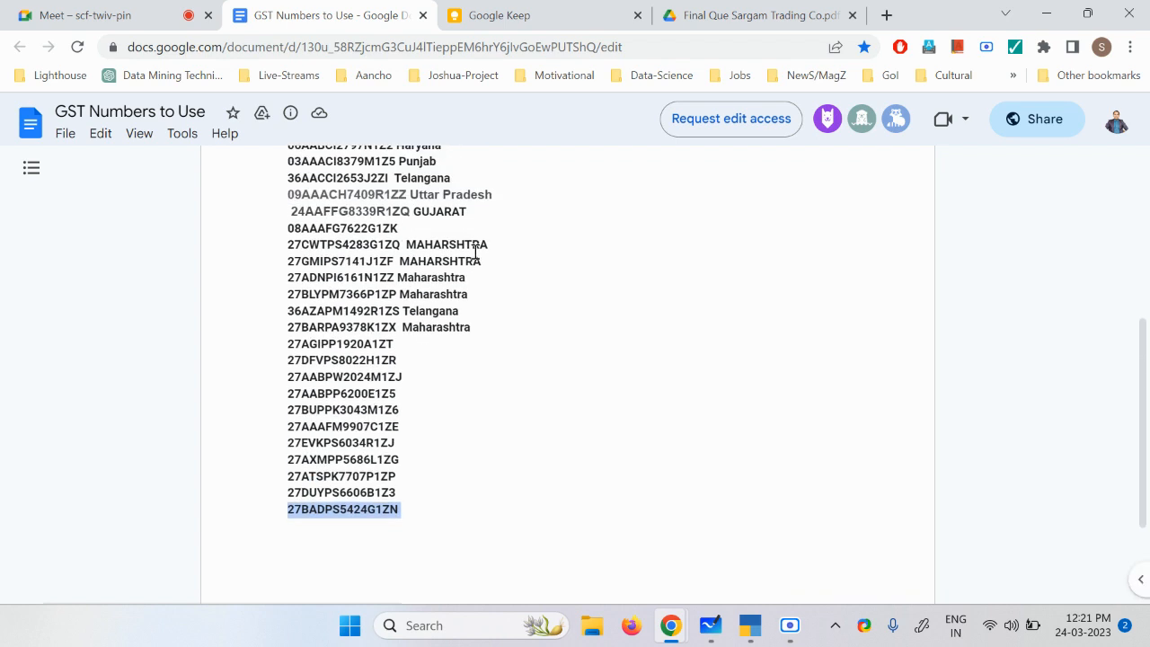
click(403, 314)
drag(403, 313, 266, 313)
key(ctrl+c)
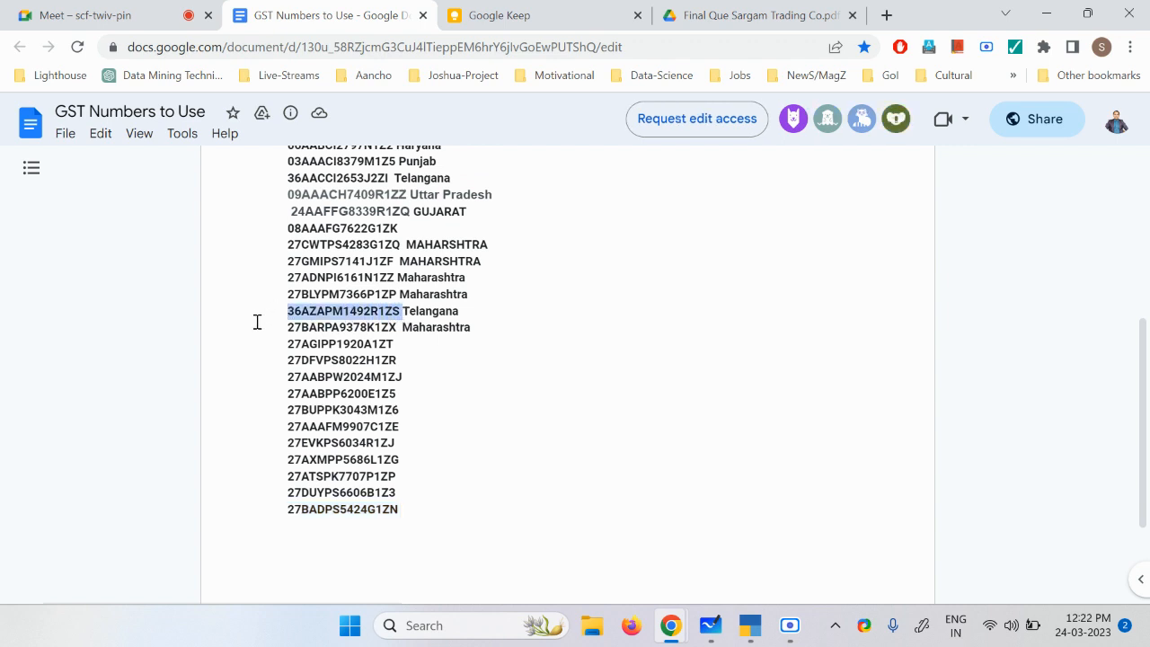
Return to TallyPrime, paste the copied GSTIN into the customer ledger, and set its state to Telangana.
mouse_move(762, 629)
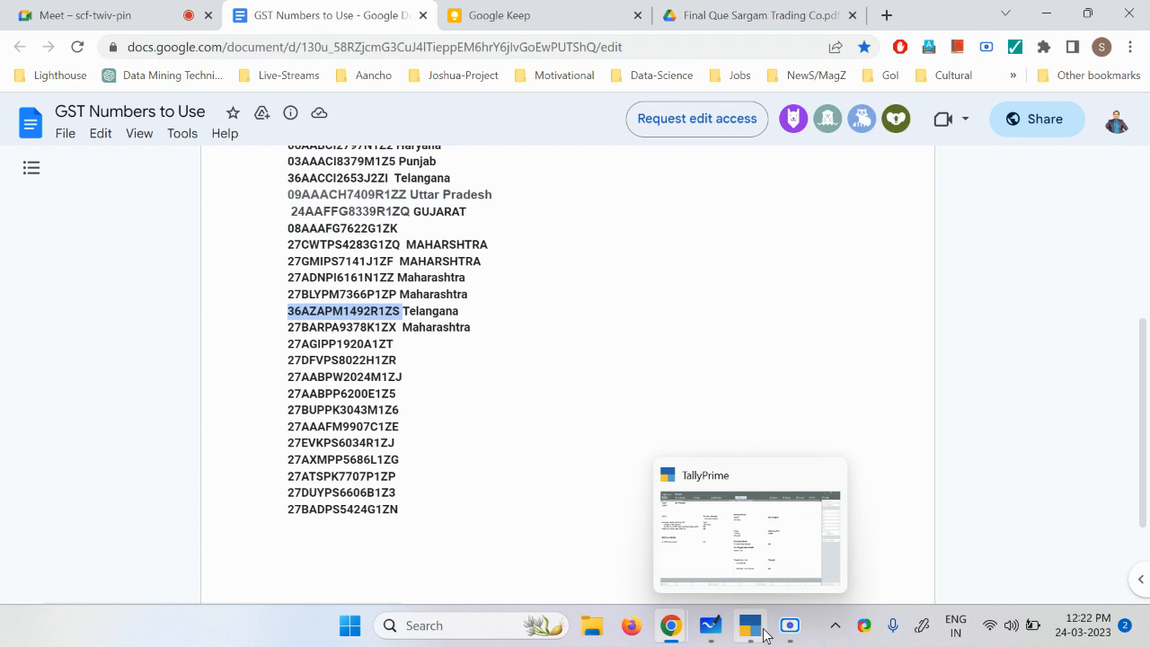
click(794, 506)
key(ctrl+v)
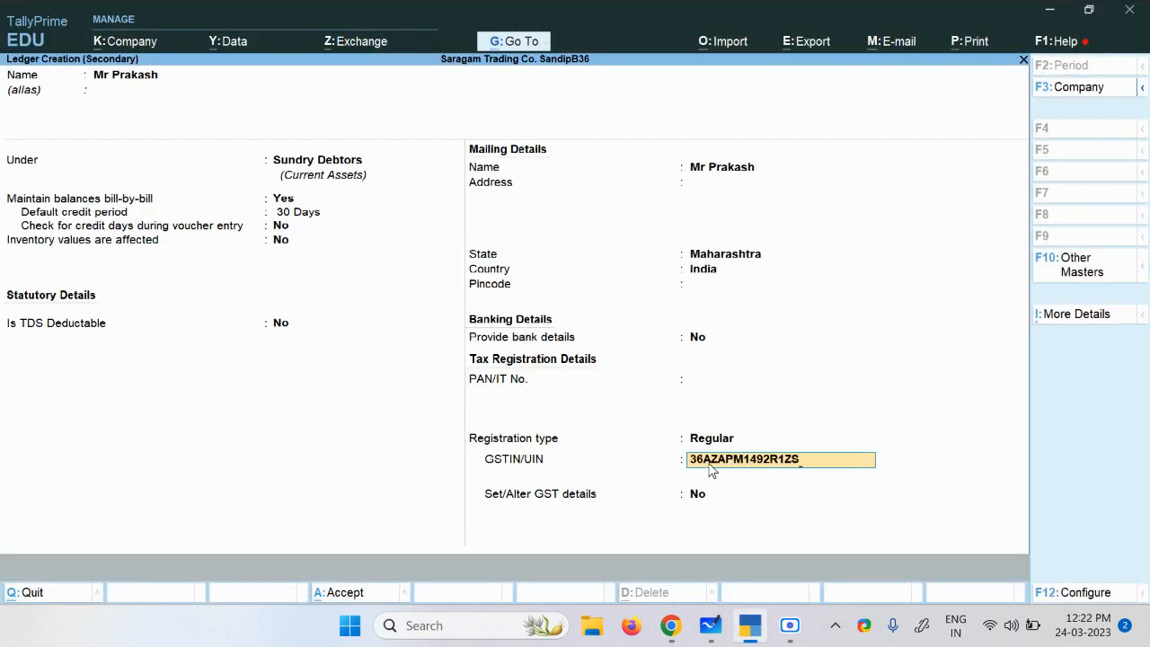
click(726, 257)
text(Te)
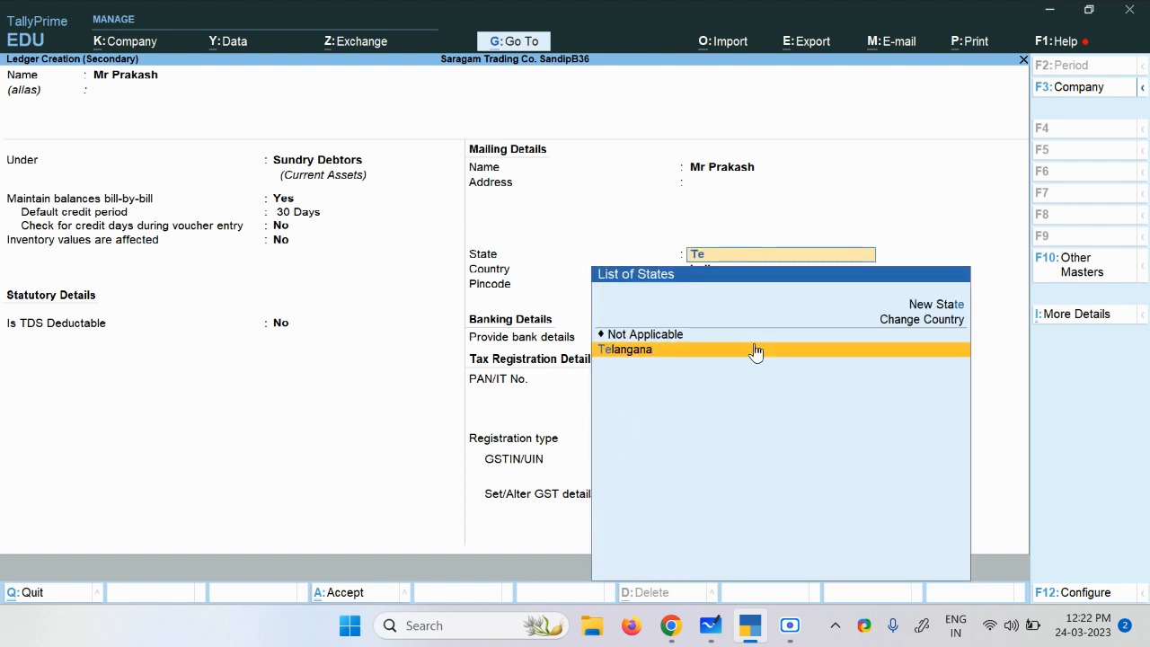
click(754, 347)
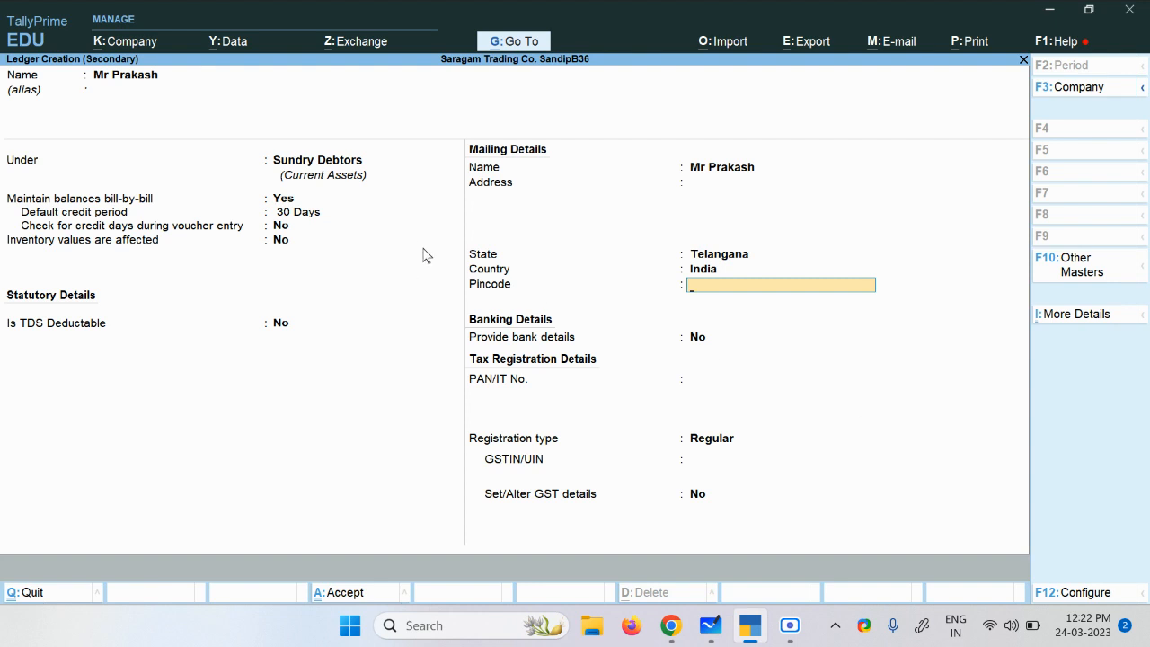
Keep Regular registration, paste the GSTIN again, and save the customer ledger as the sales voucher's party.
key(Return)
key(Return)
key(Return)
key(Return)
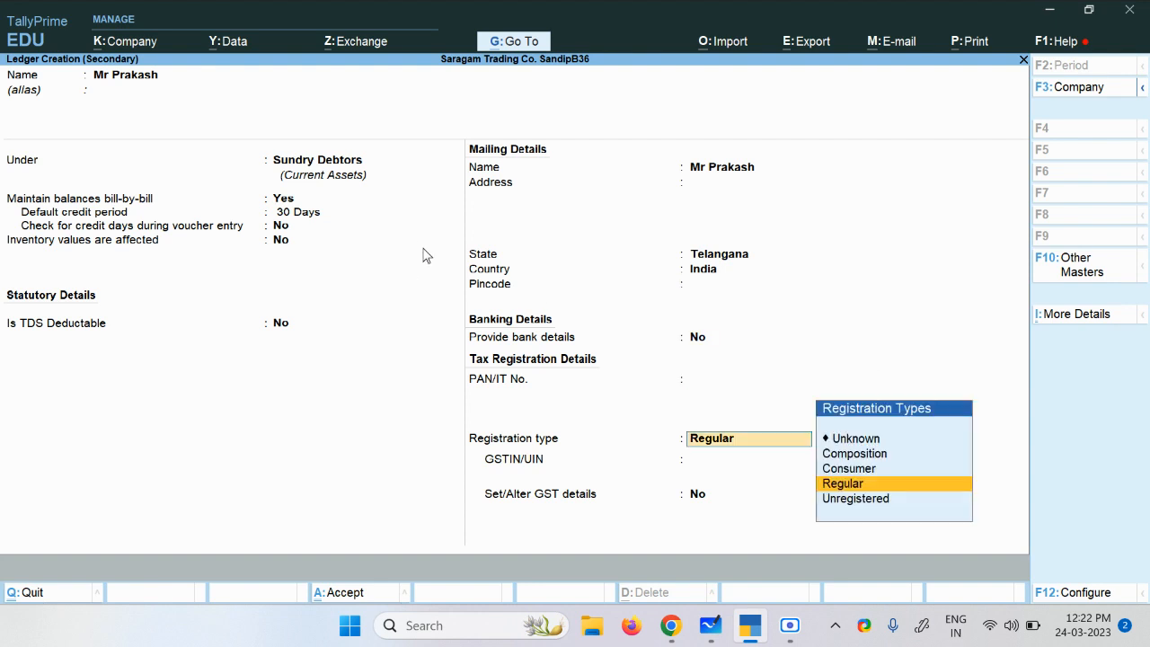
key(ctrl+alt+v)
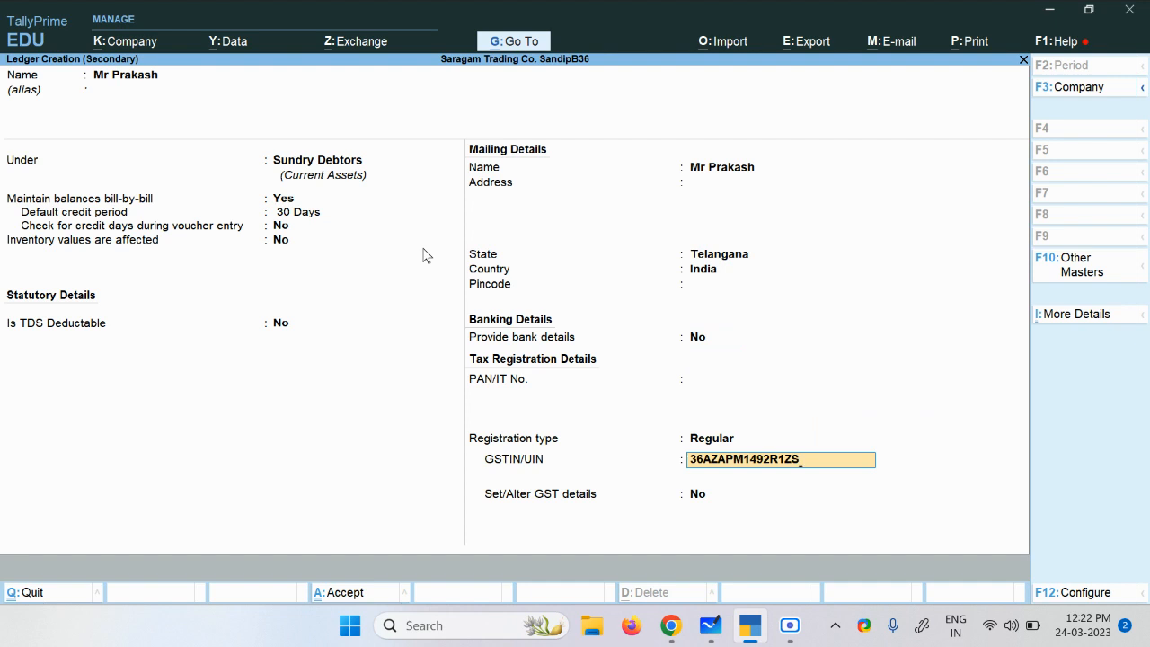
key(Return)
key(Return)
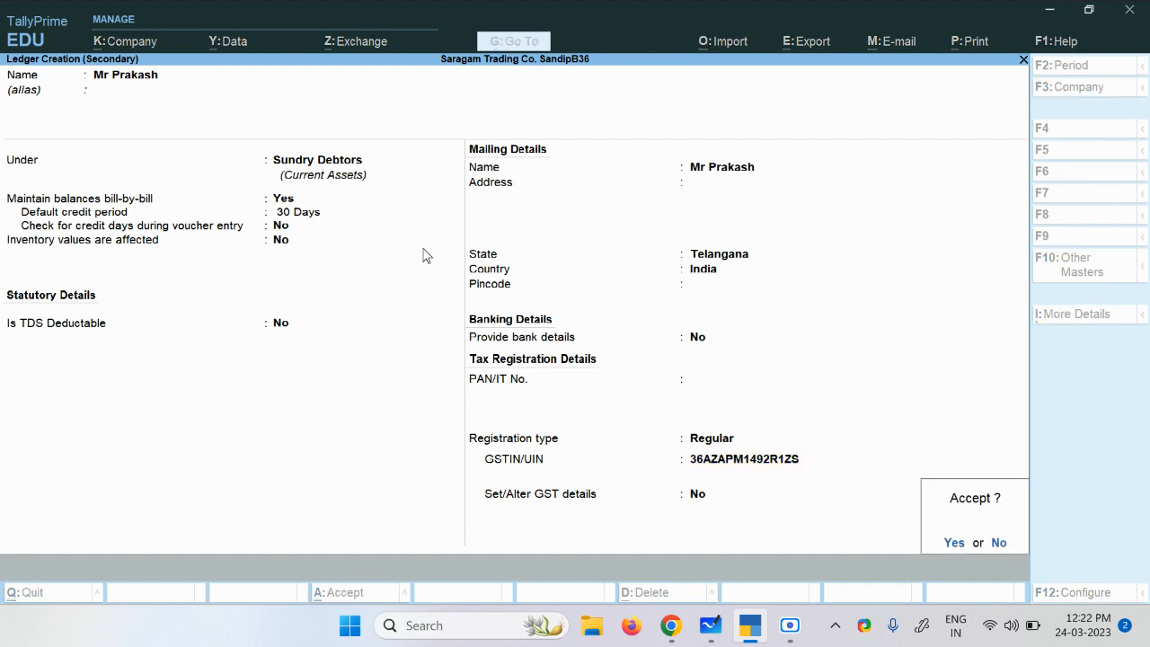
key(Return)
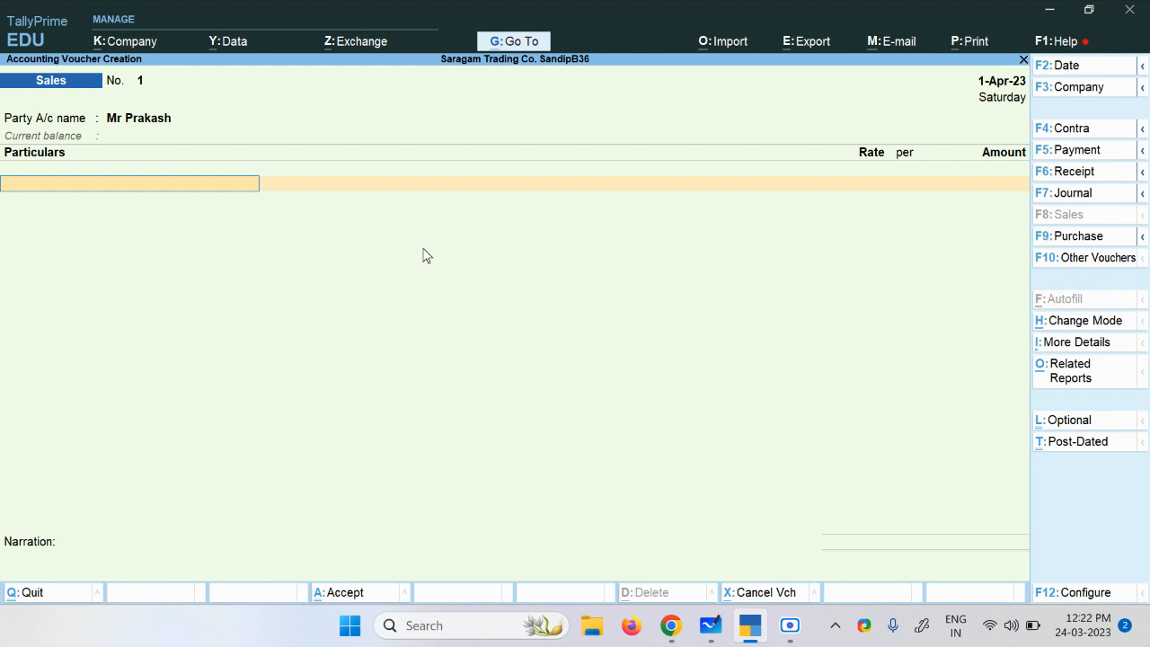
Start a new ledger from the sales voucher's particulars, named Accounting Services, under the Sales Accounts group.
key(alt+c)
text(A)
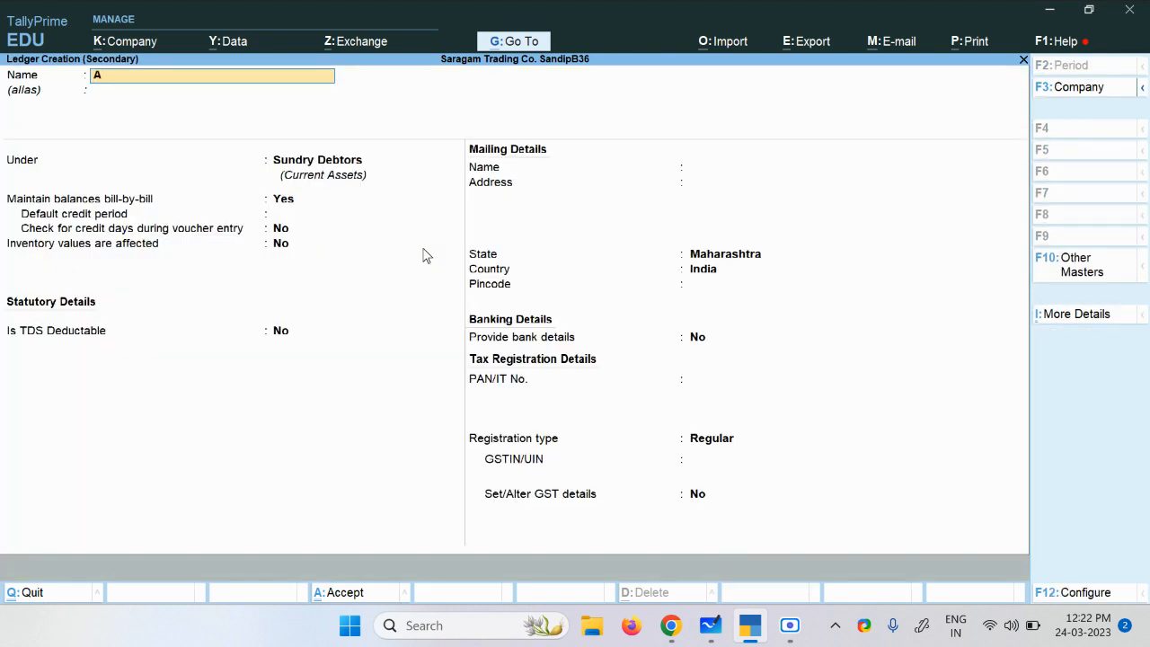
text(ccoun)
text(tinf)
text(g Se)
text(rvices)
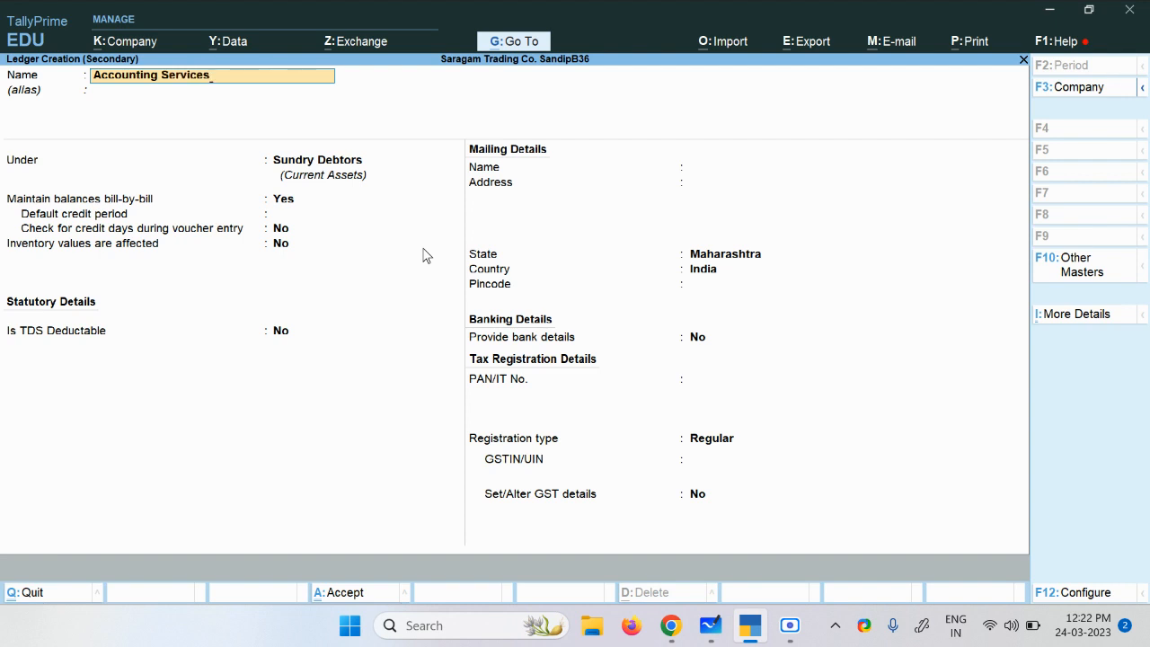
key(Return)
key(Return)
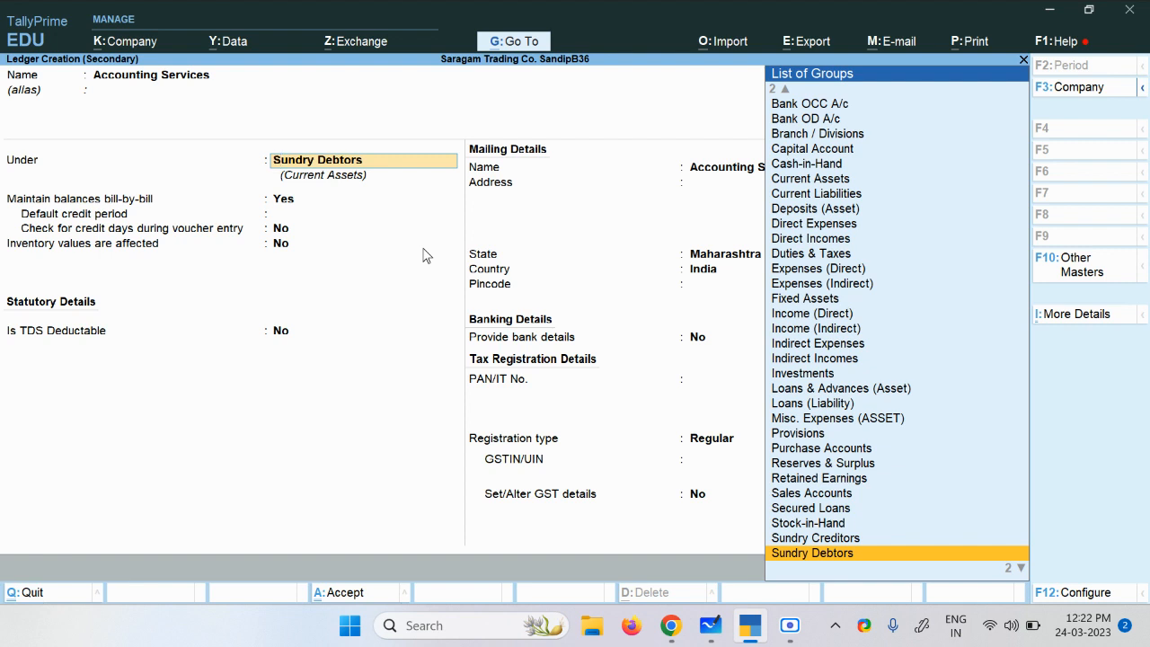
text(Sal)
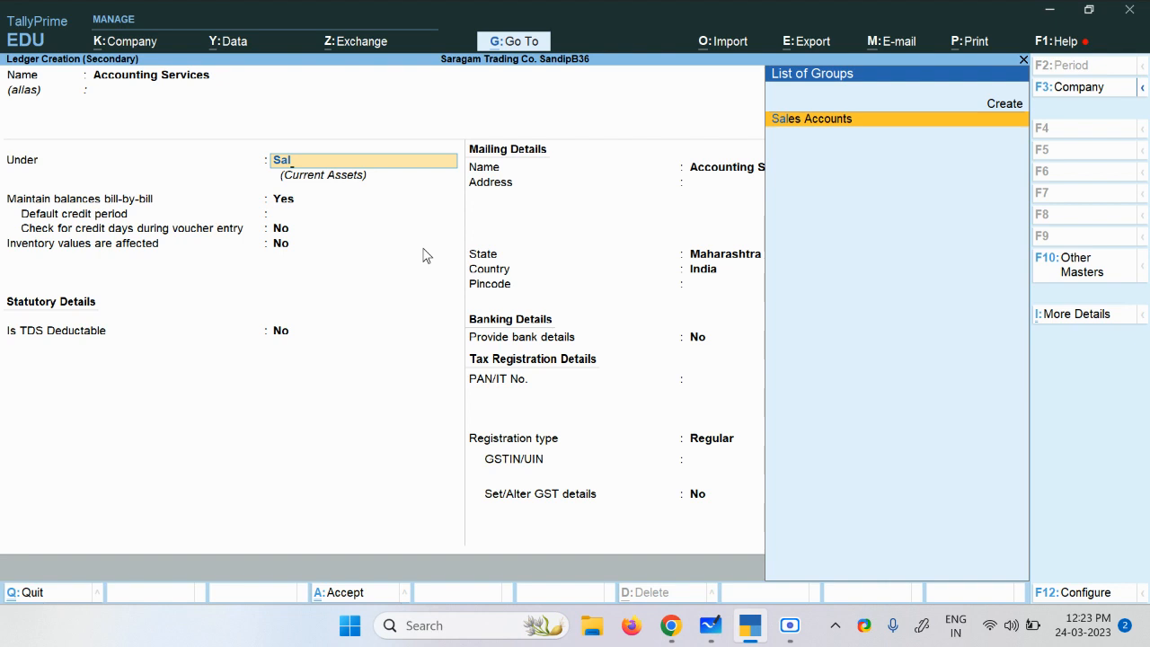
key(Return)
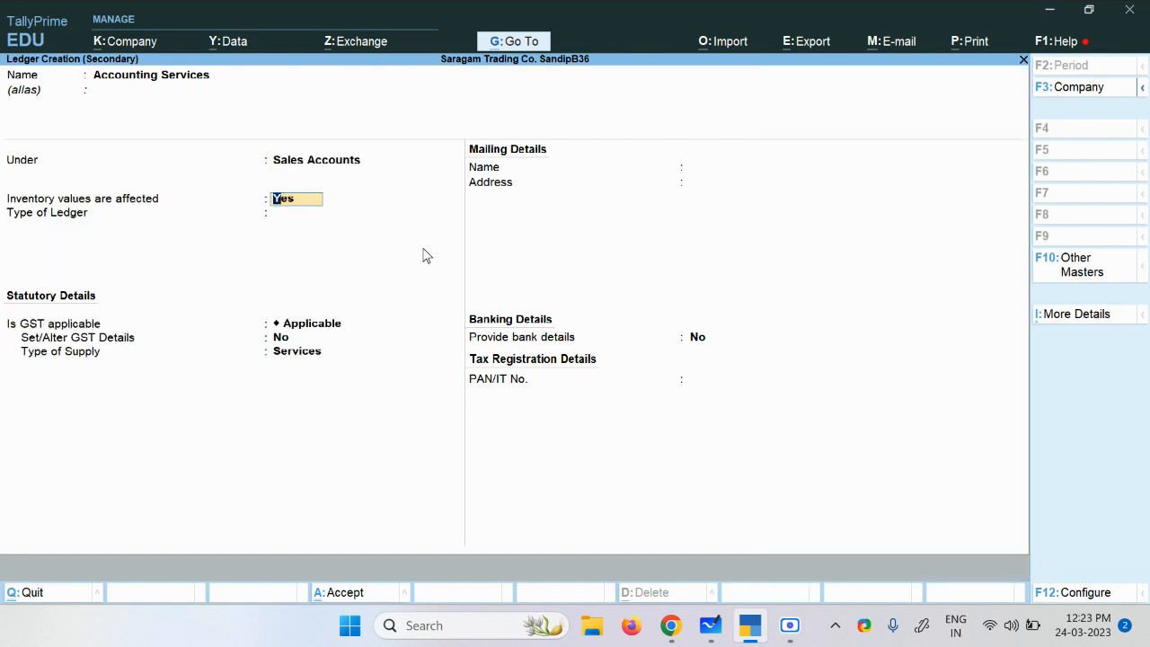
Set the Accounting Services ledger not to affect inventory values and keep its ledger type Not Applicable.
text(n)
key(Return)
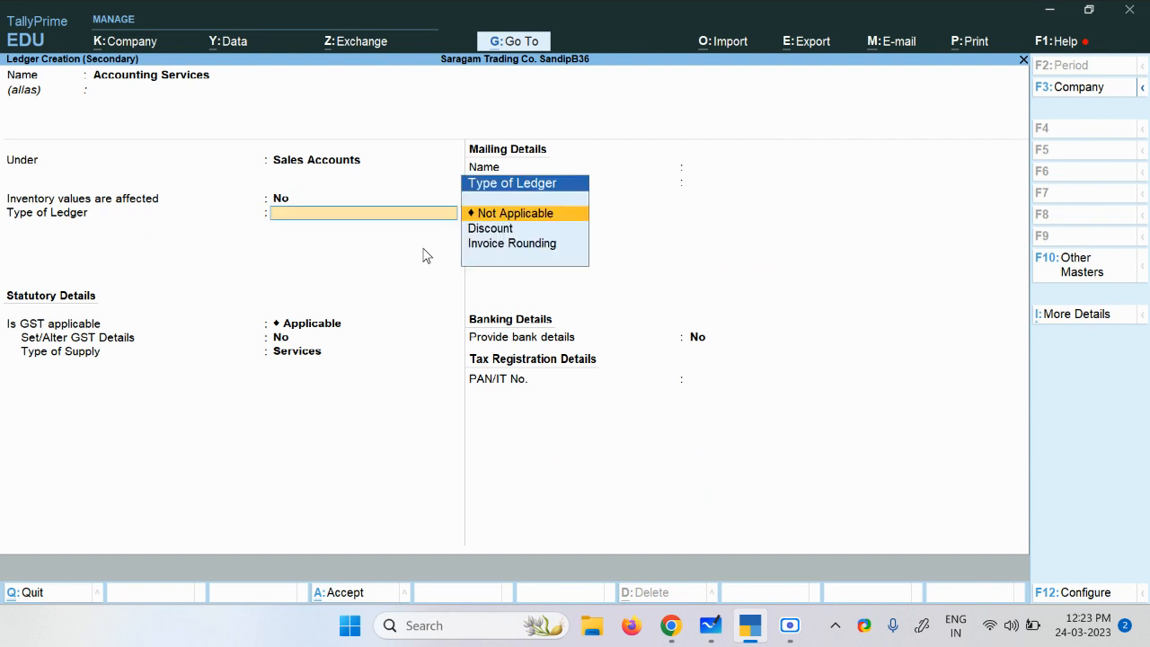
key(Return)
key(Return)
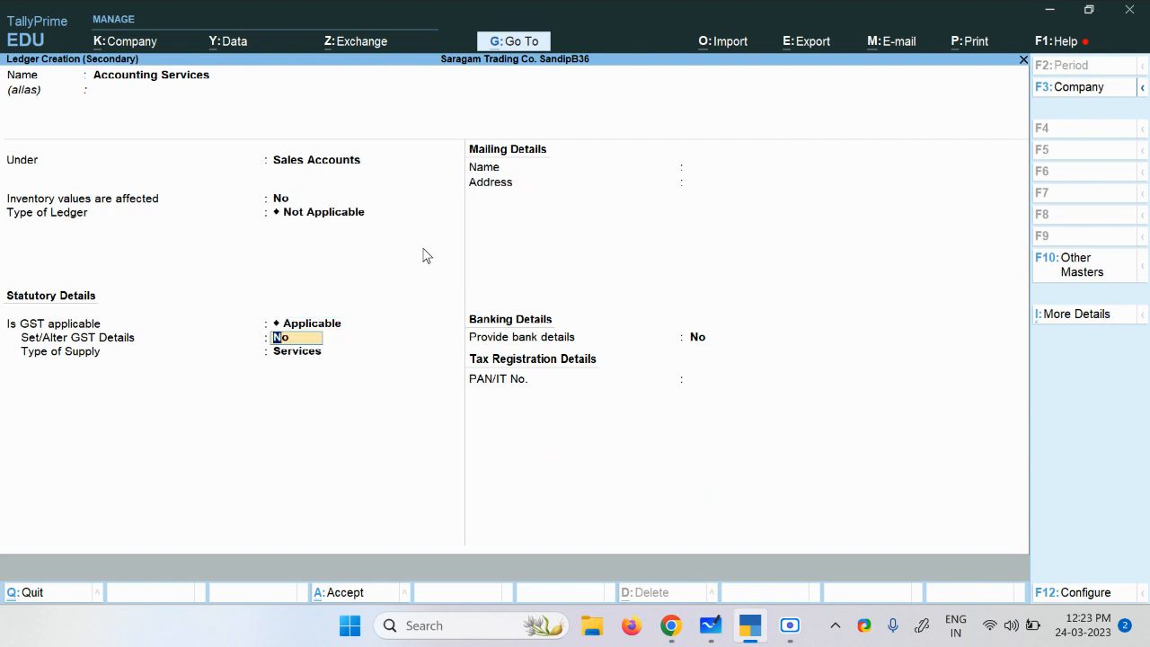
Enable GST details for the Accounting Services ledger and set the nature of transaction to Interstate Sales Taxable.
text(y)
key(Return)
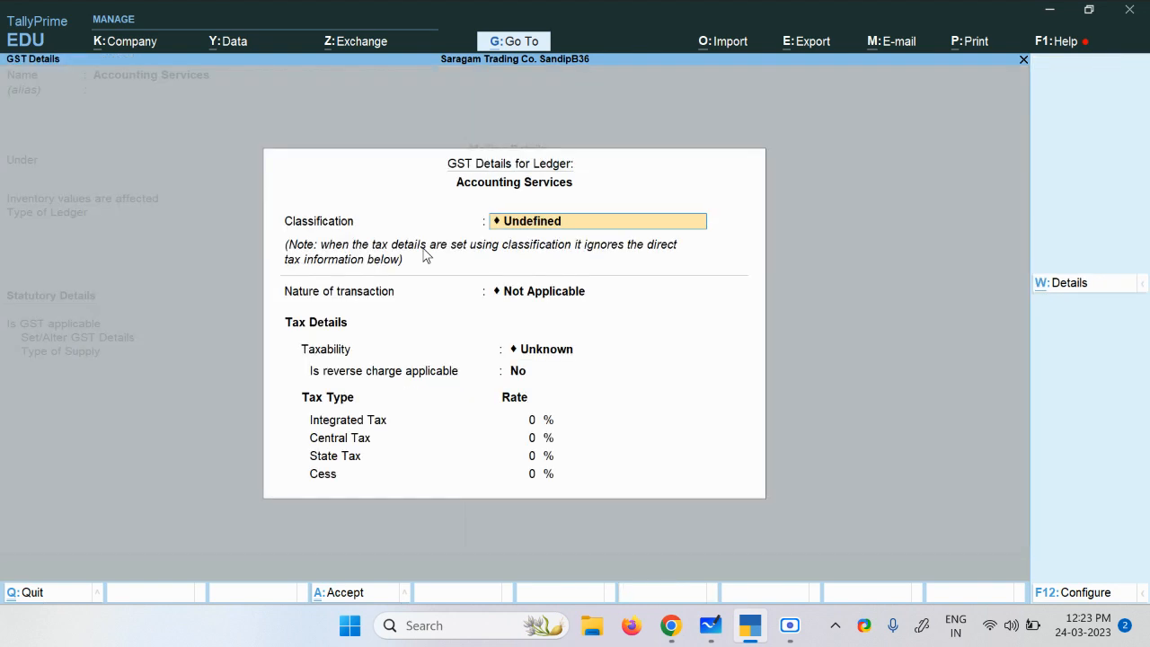
key(Return)
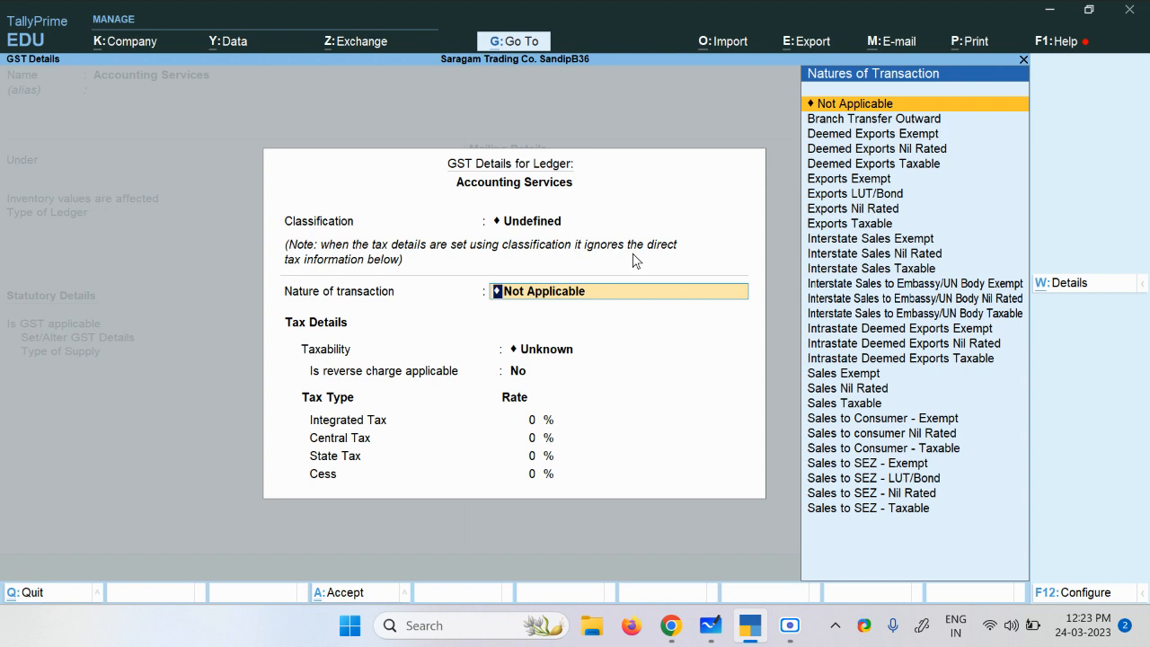
key(Down)
key(Down)
key(Down)
key(Down)
key(Down)
key(Down)
key(Down)
key(Down)
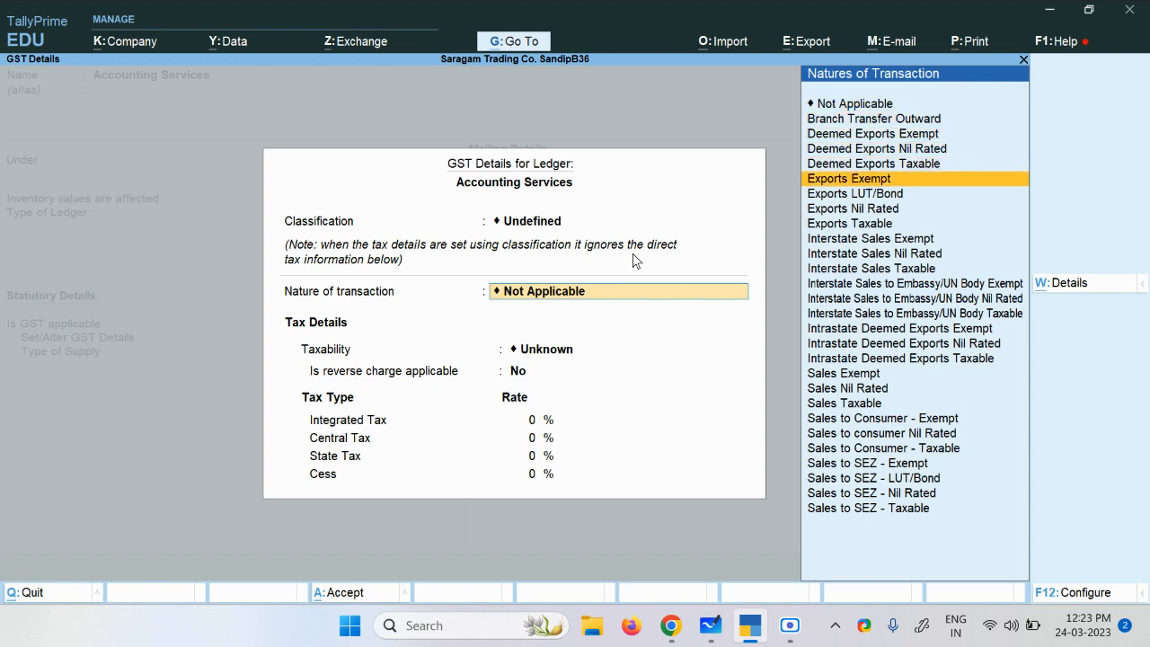
key(Down)
key(Down)
key(Down)
key(Down)
key(Down)
key(Down)
key(Down)
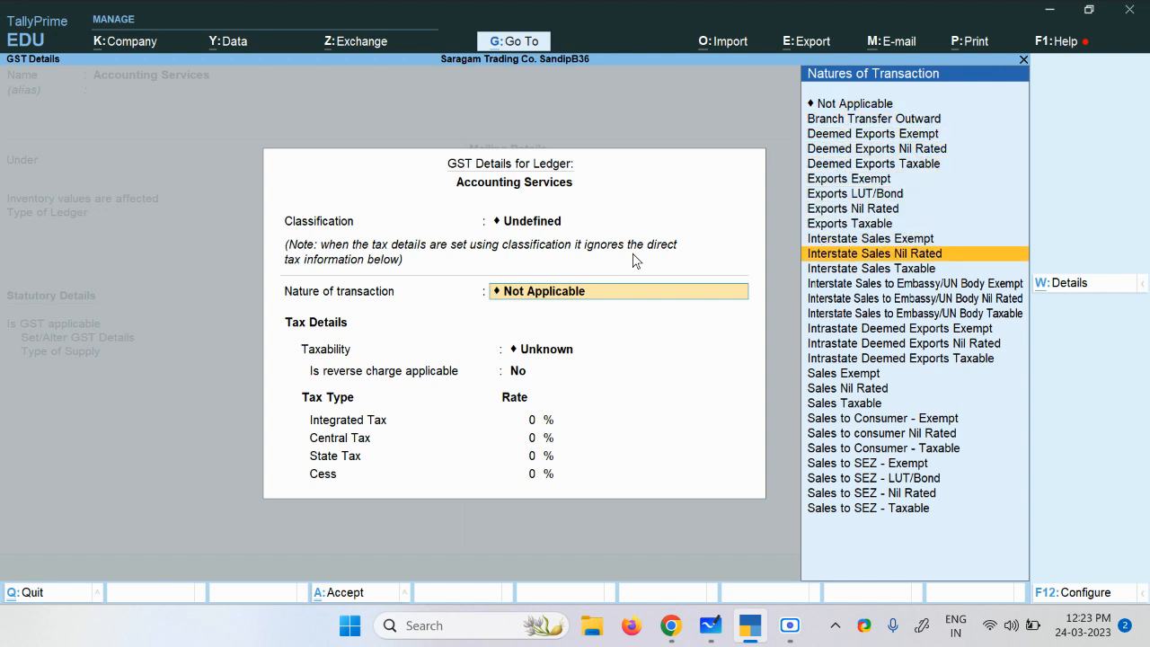
key(Down)
key(Up)
key(Up)
key(Up)
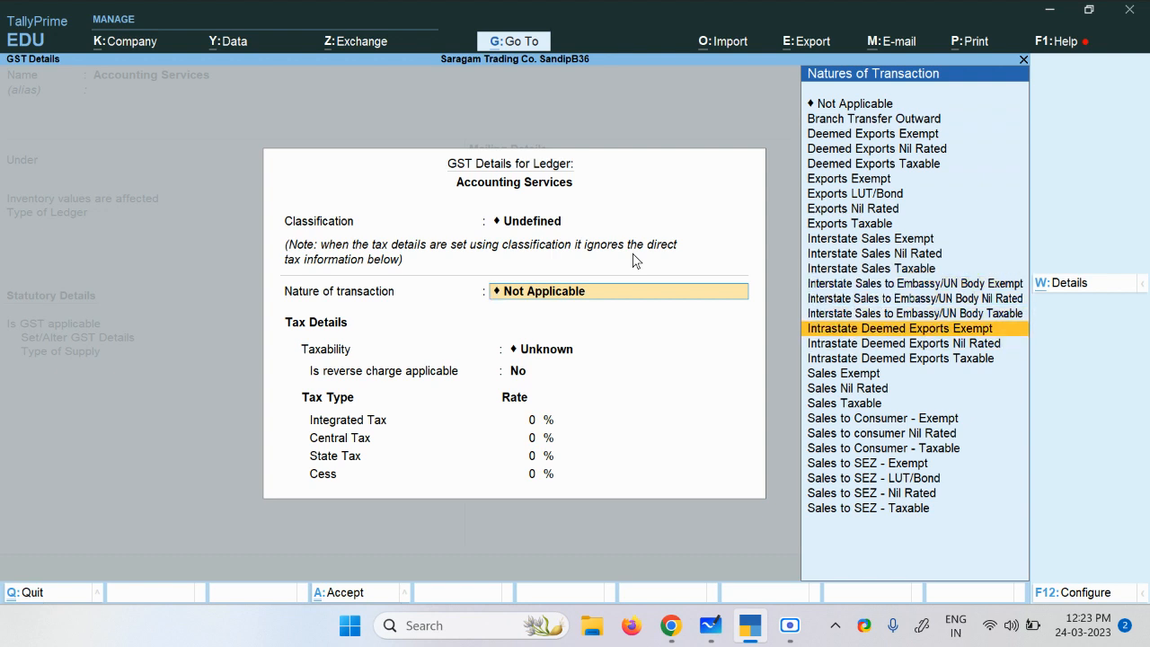
key(Up)
key(Up)
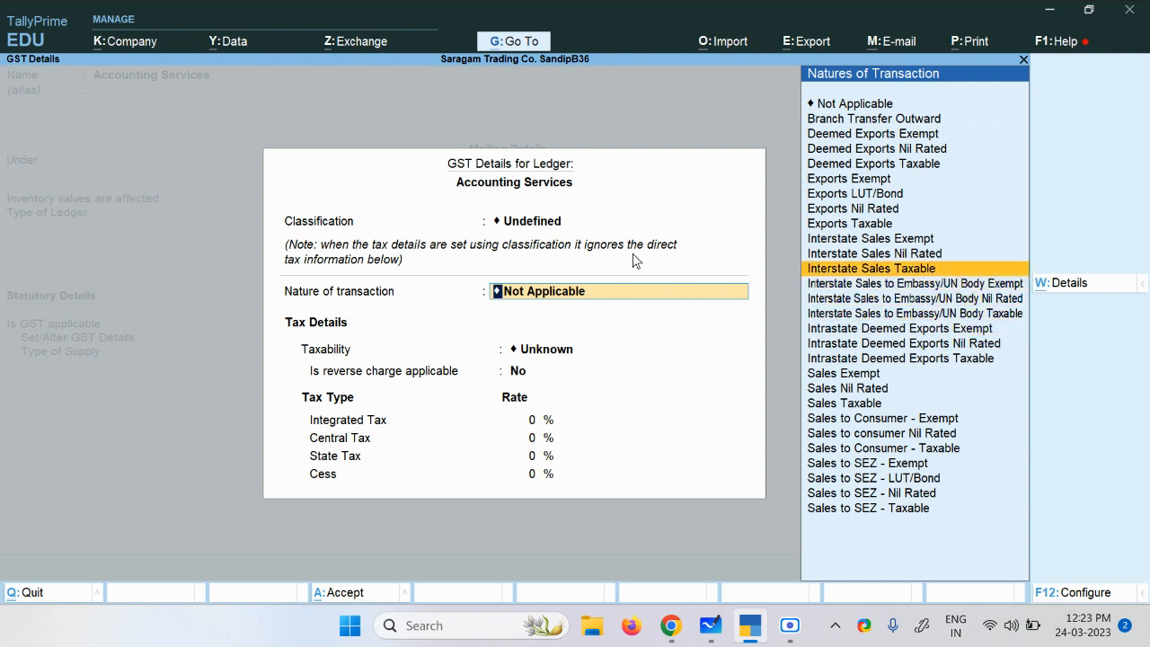
key(Return)
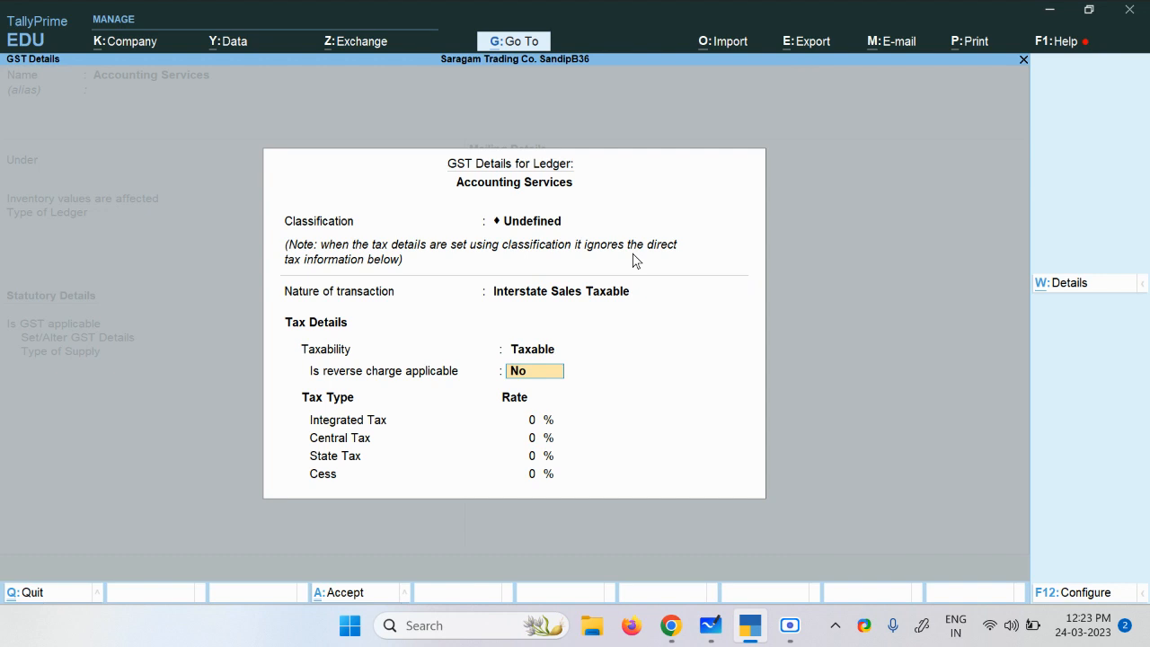
Keep reverse charge at No, set the Integrated Tax rate to 18%, and accept the GST details.
key(Return)
text(1)
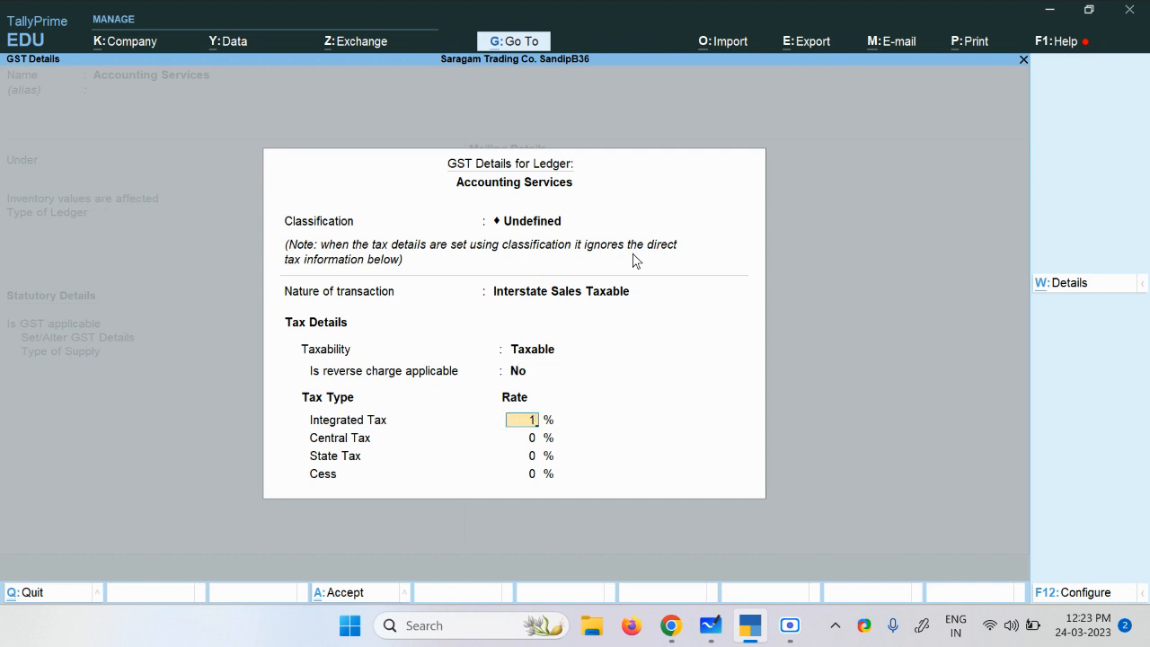
text(8)
key(Return)
key(Return)
key(Return)
key(Return)
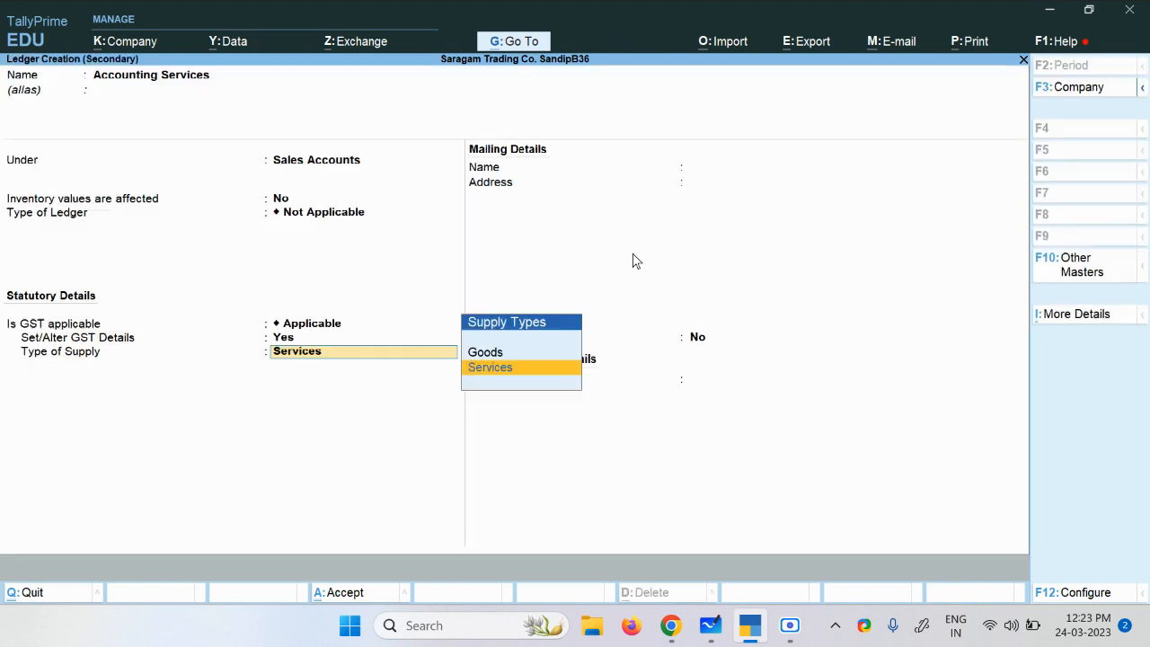
Save the Accounting Services ledger with Services as its supply type and enter 10000 as its amount in the sales voucher.
key(Return)
key(Return)
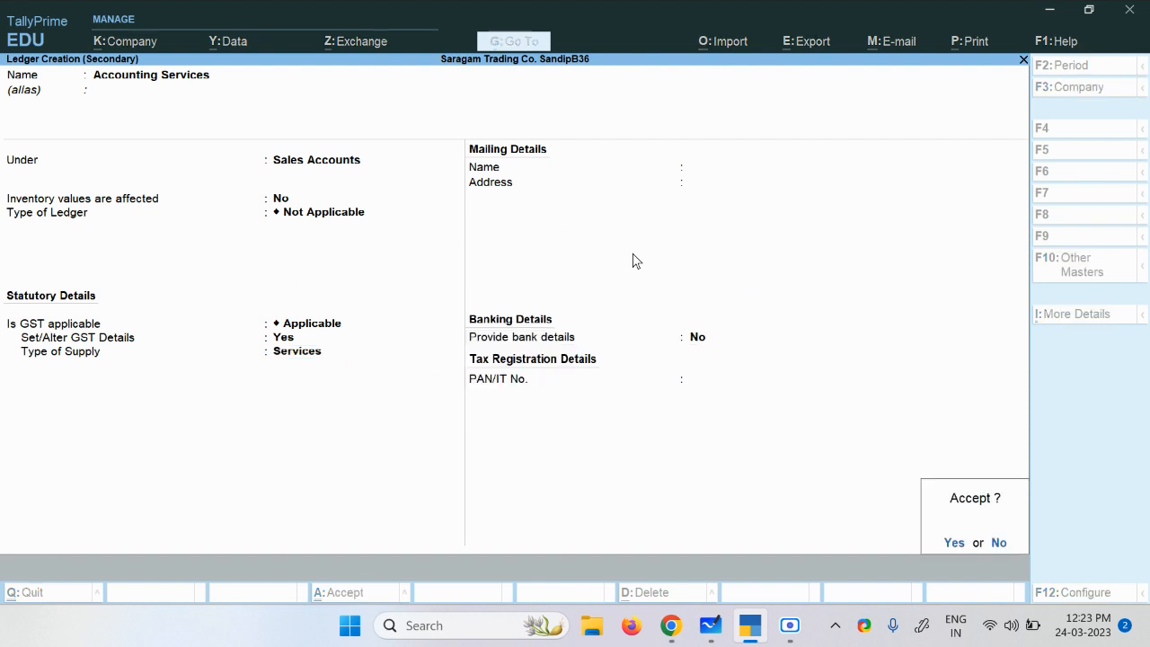
key(Return)
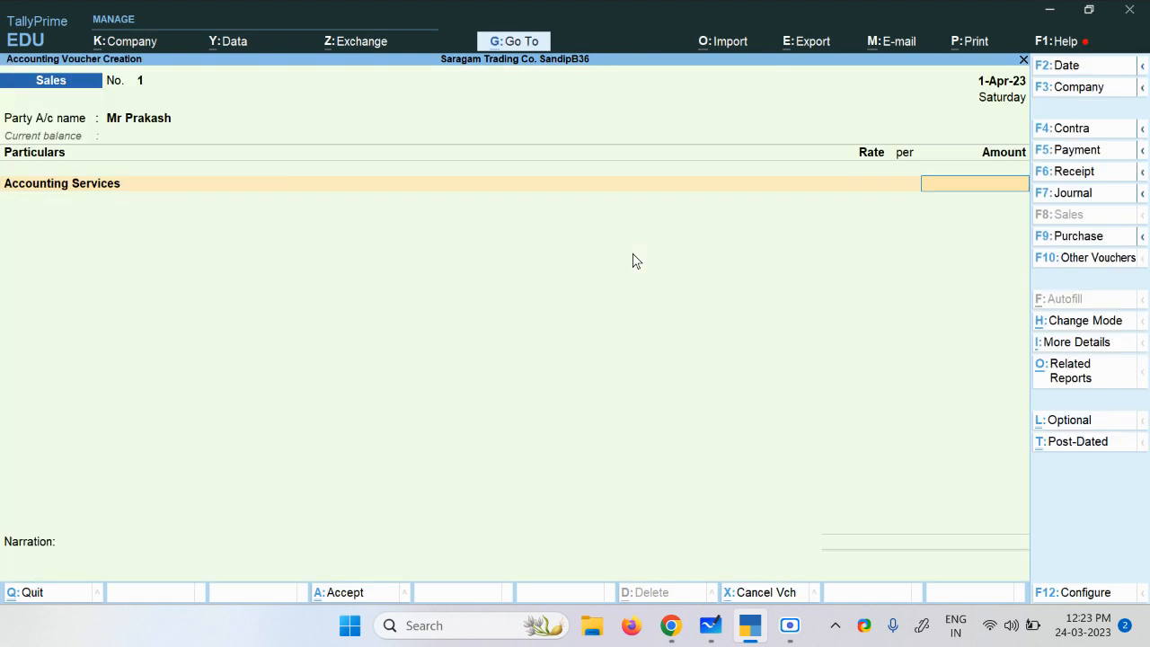
text(10000)
key(Return)
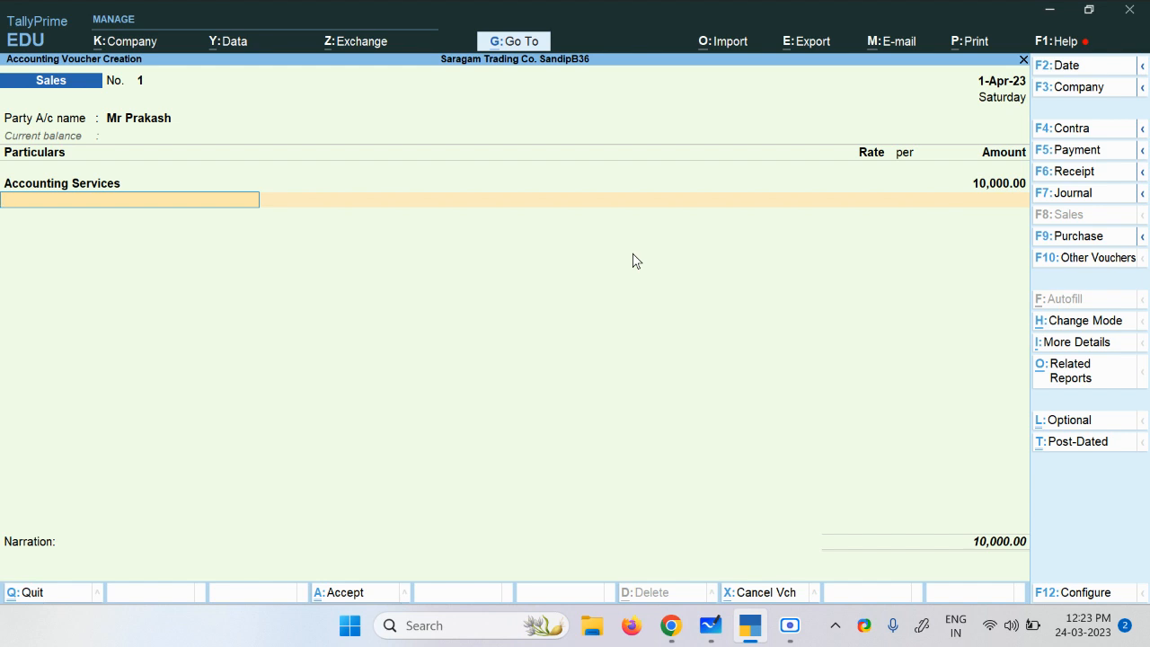
Start a new ledger from the sales voucher named Output IGST @ 18 %, under Duties & Taxes with GST as duty type.
key(alt+c)
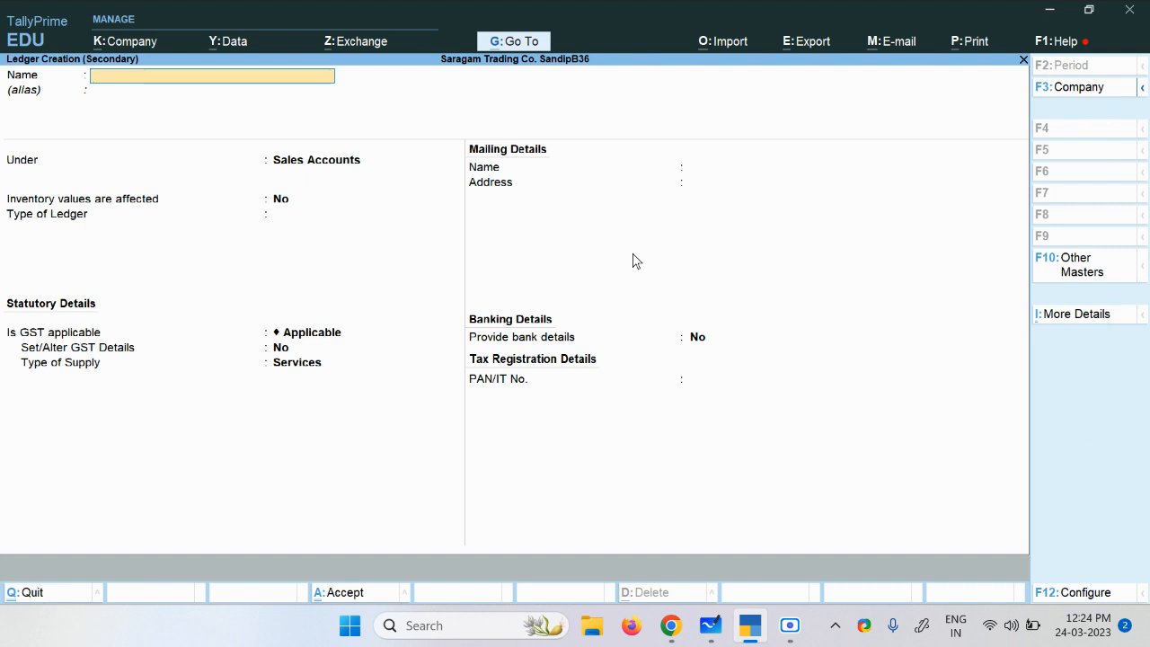
text(Output IGST)
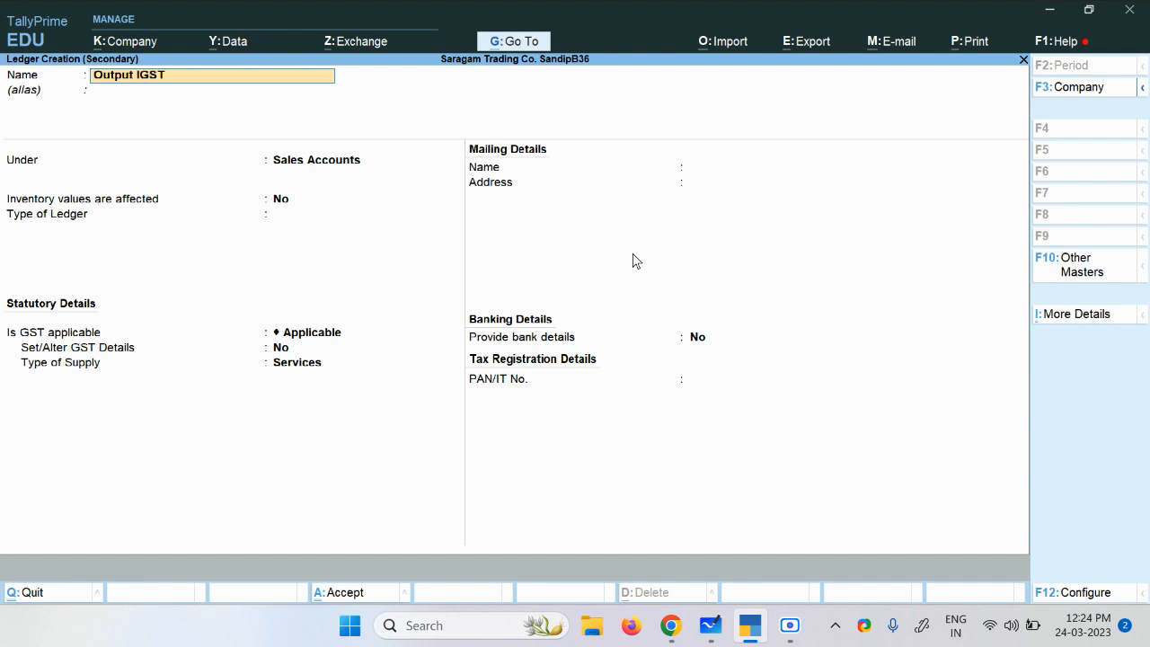
text( @ 18 %)
key(Return)
key(Return)
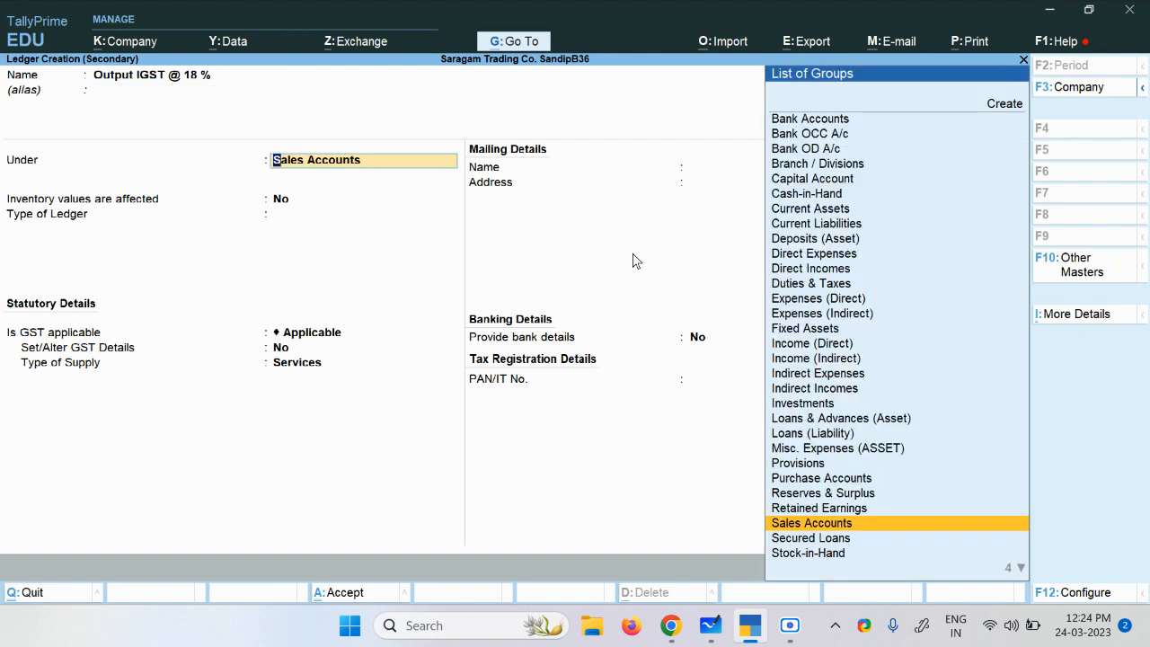
text(Du)
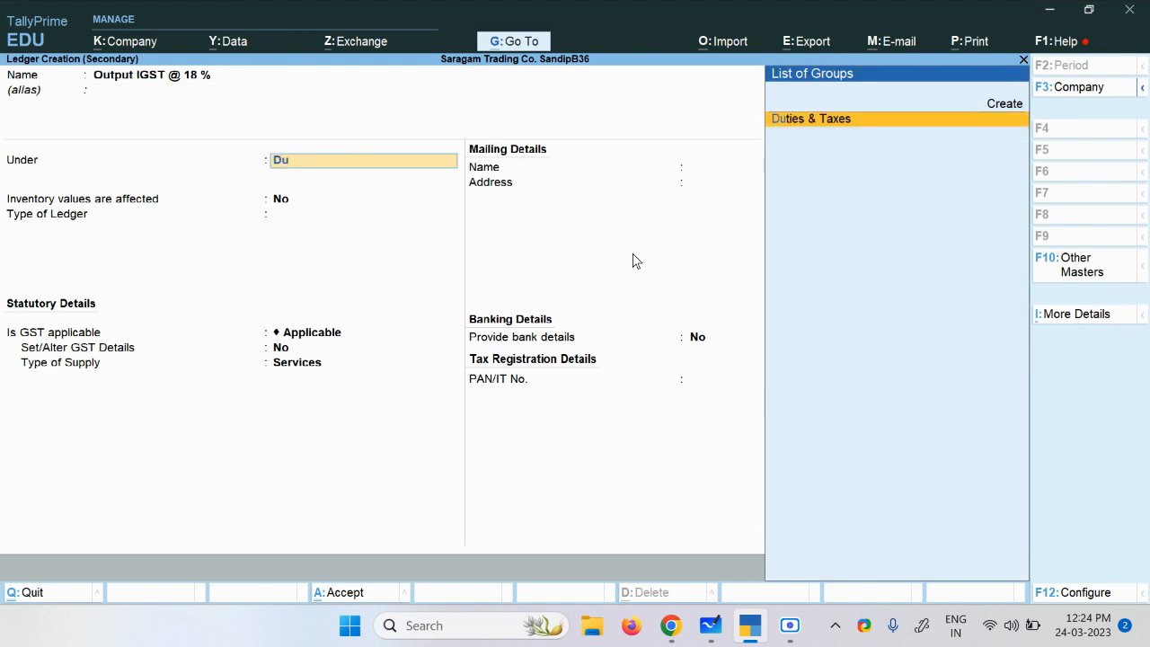
key(Return)
key(Up)
key(Return)
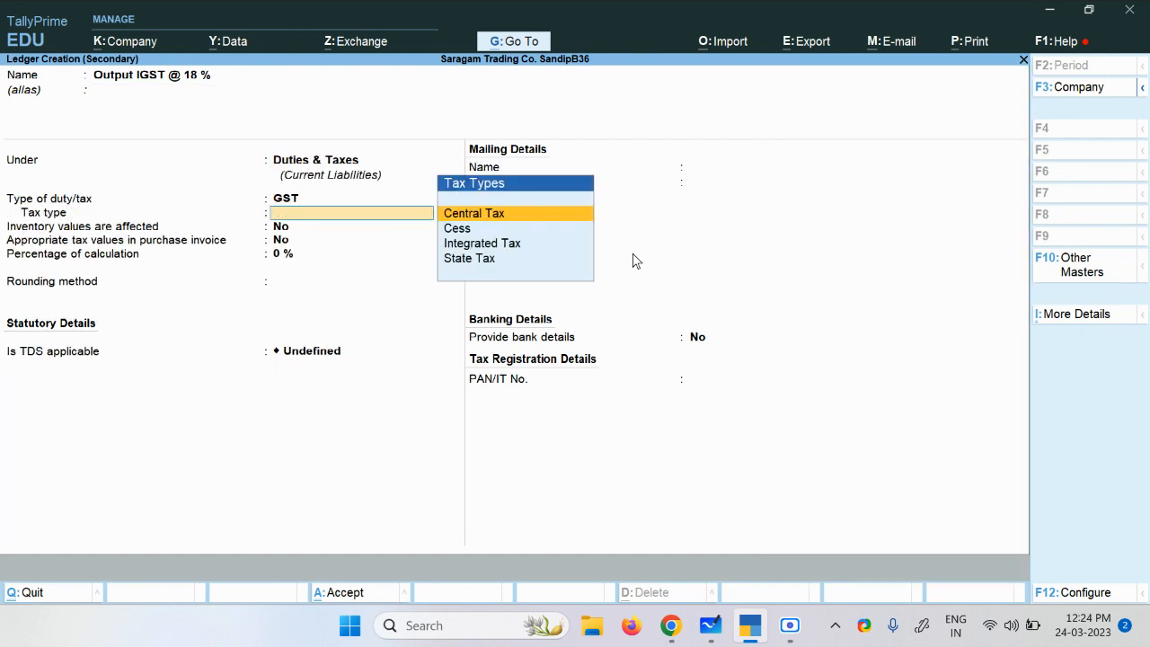
Set the tax type to Integrated Tax and the percentage of calculation to 18, keeping the rounding method Not Applicable.
key(Down)
key(Down)
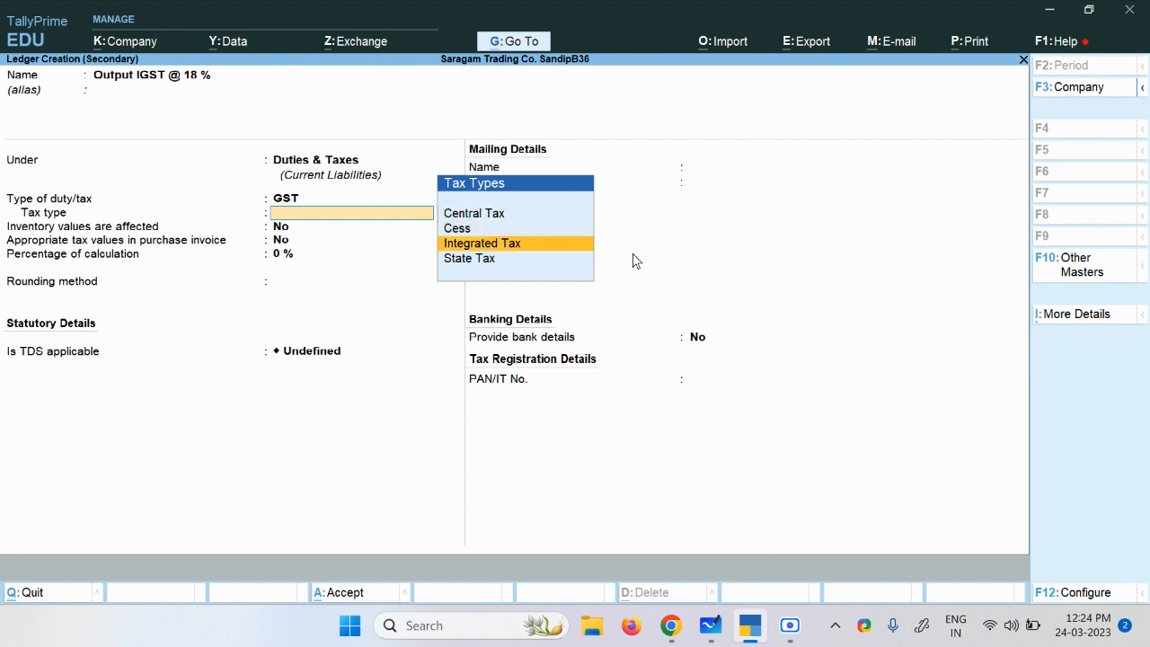
key(Return)
key(Return)
text(18)
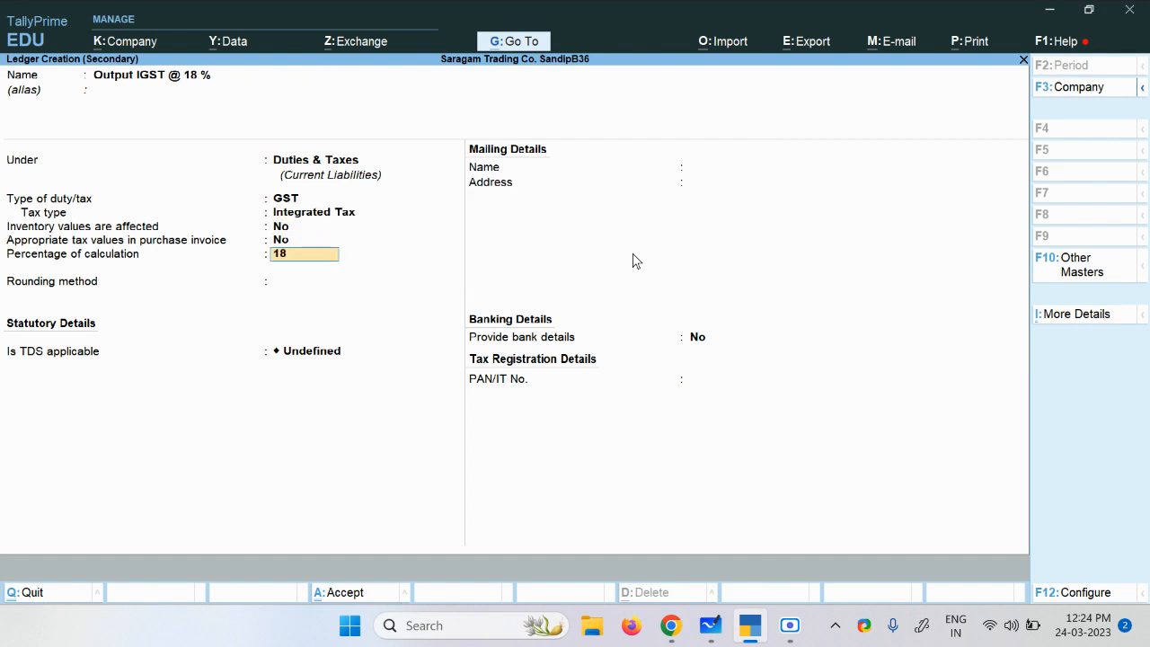
key(Return)
key(Return)
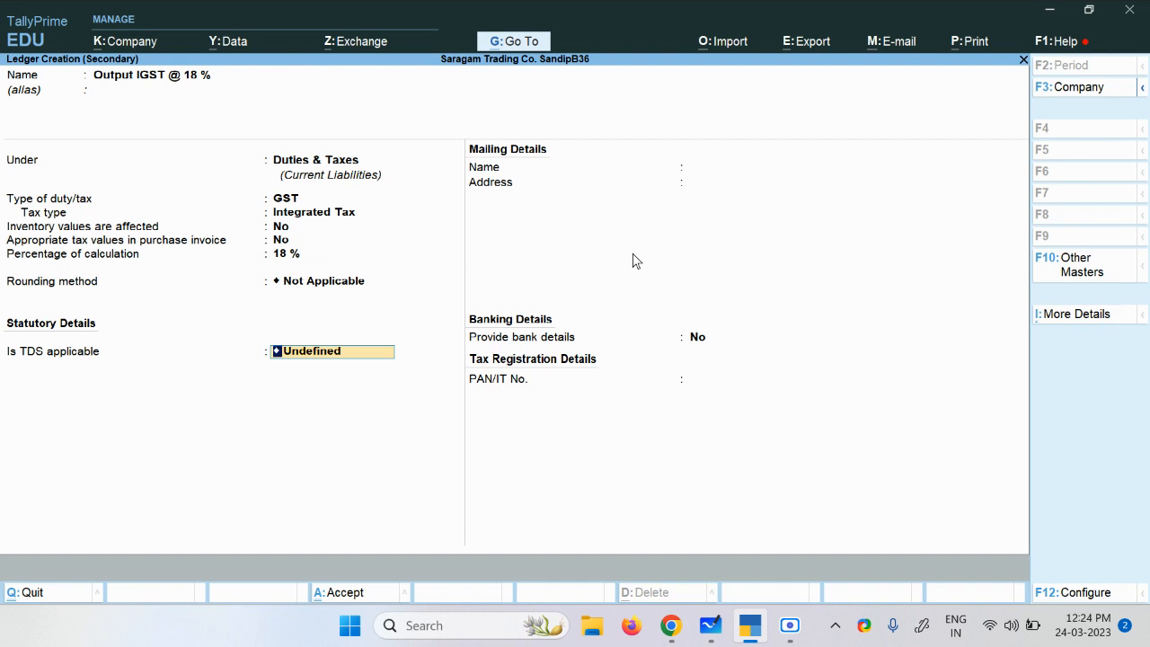
key(Down)
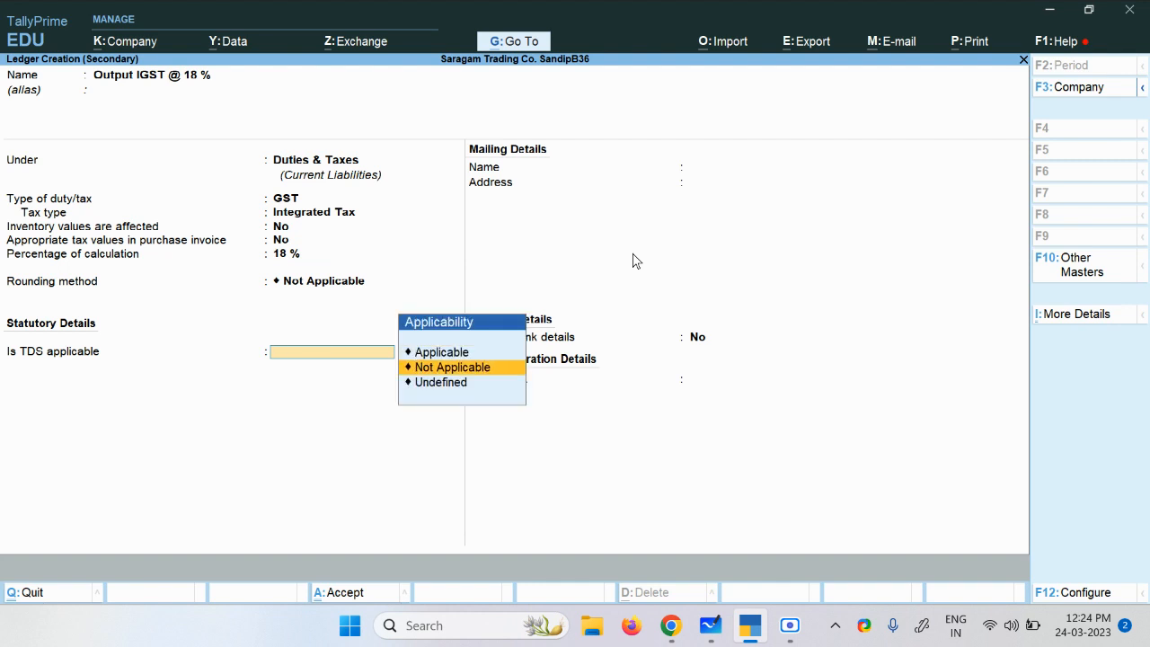
key(Up)
key(Return)
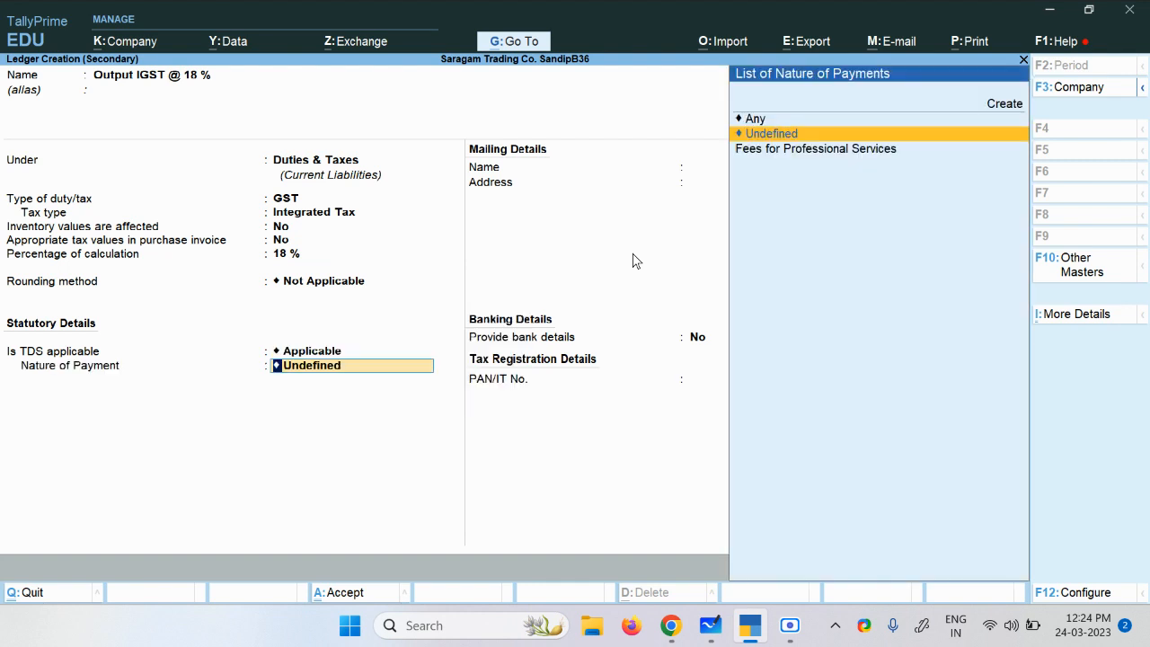
key(BackSpace)
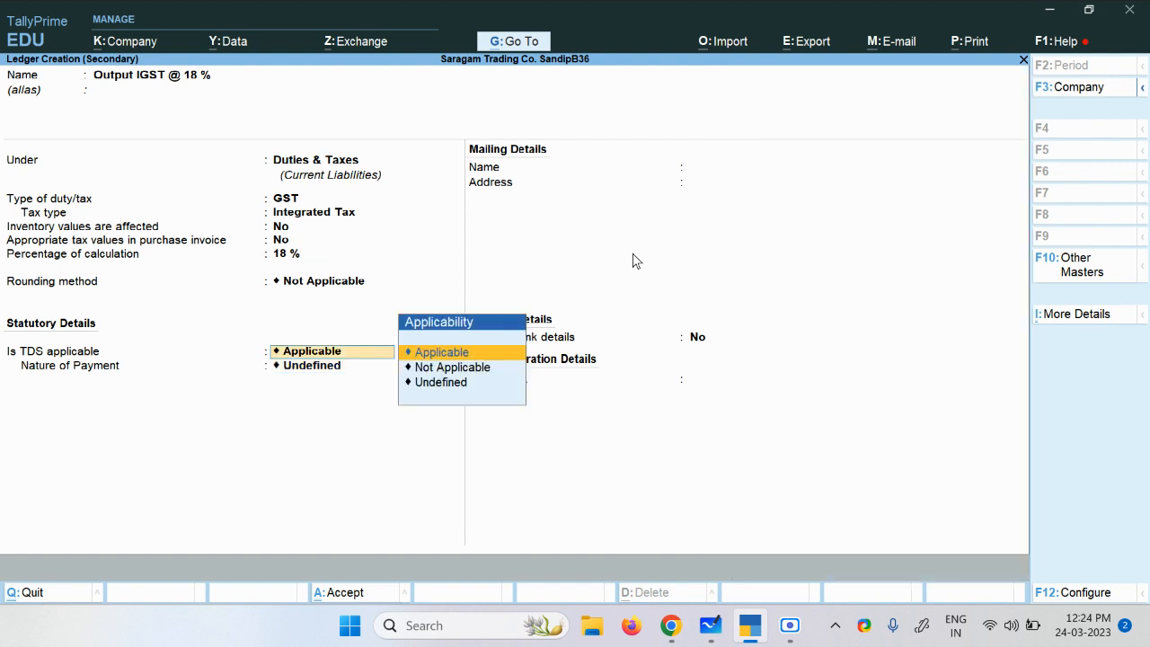
Set TDS to Not Applicable for the output IGST ledger and save it into the sales voucher without bank details.
key(Down)
key(Return)
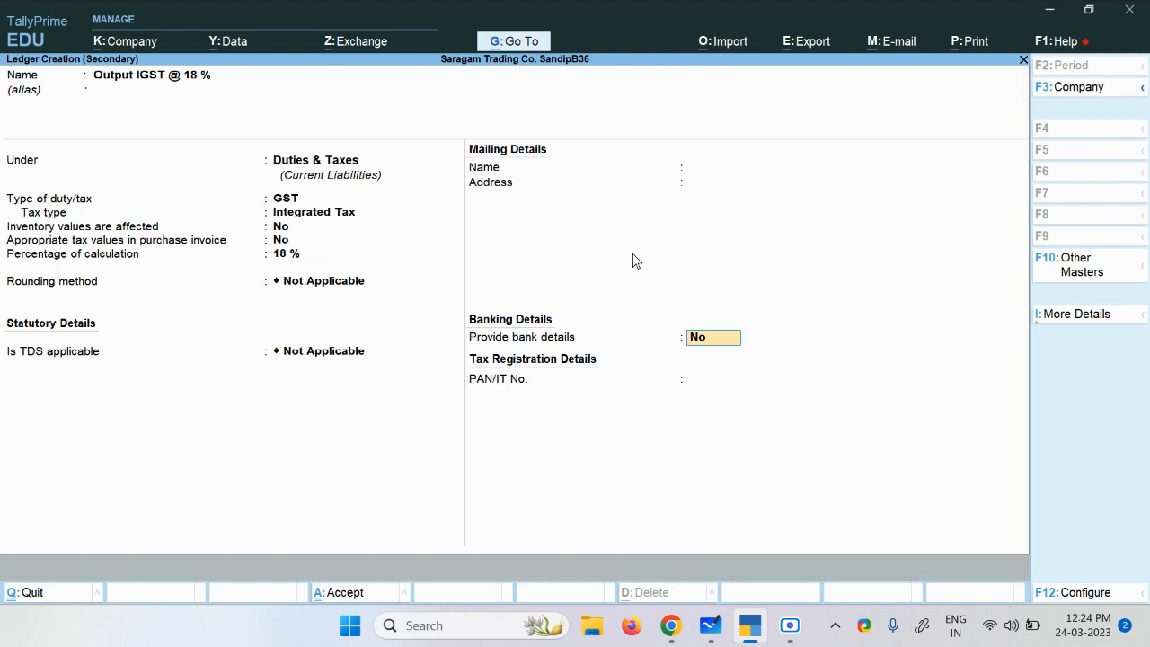
key(Return)
key(Return)
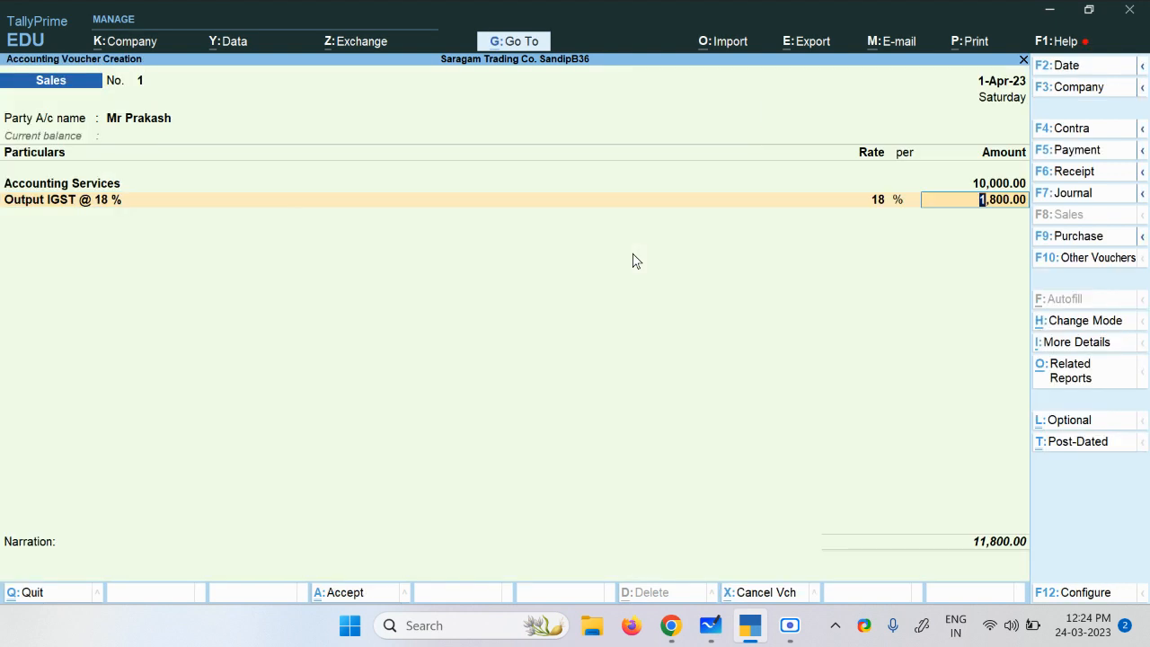
Accept the calculated IGST amount, leave the narration blank, and save the sales voucher.
key(Return)
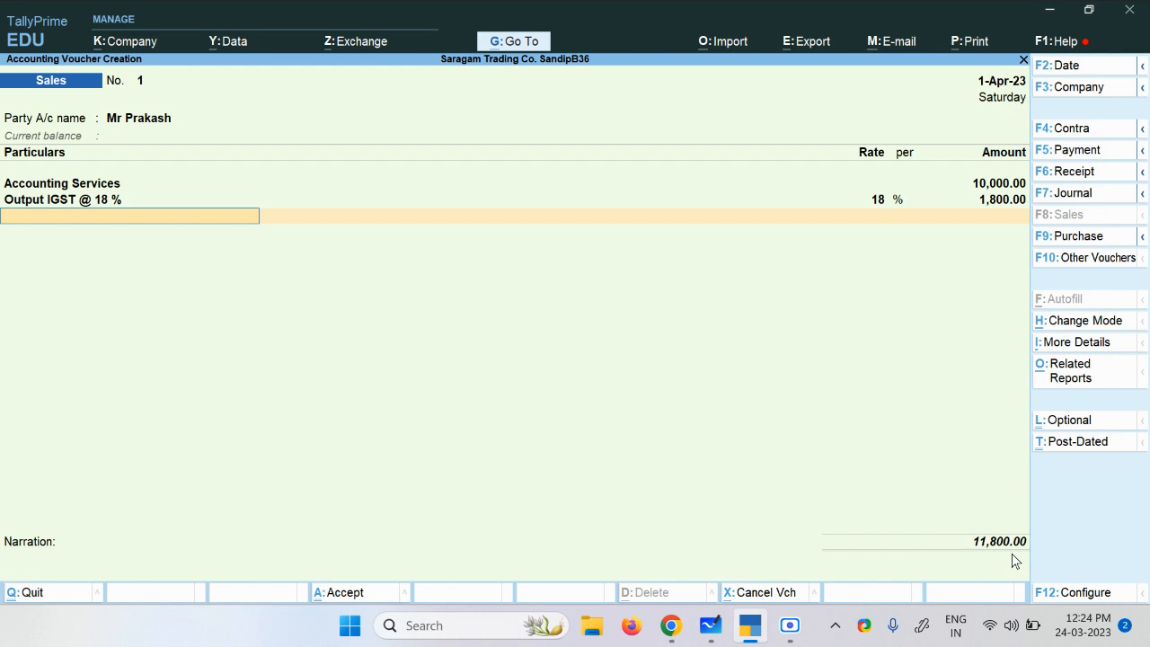
key(Return)
key(Return)
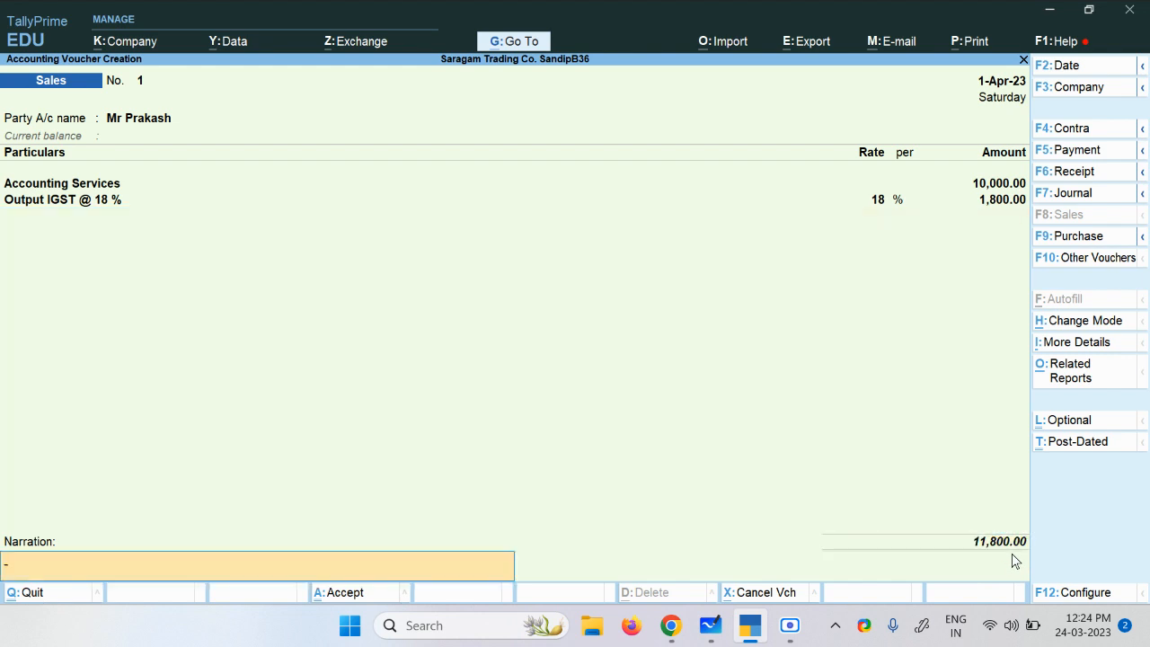
key(Return)
key(Return)
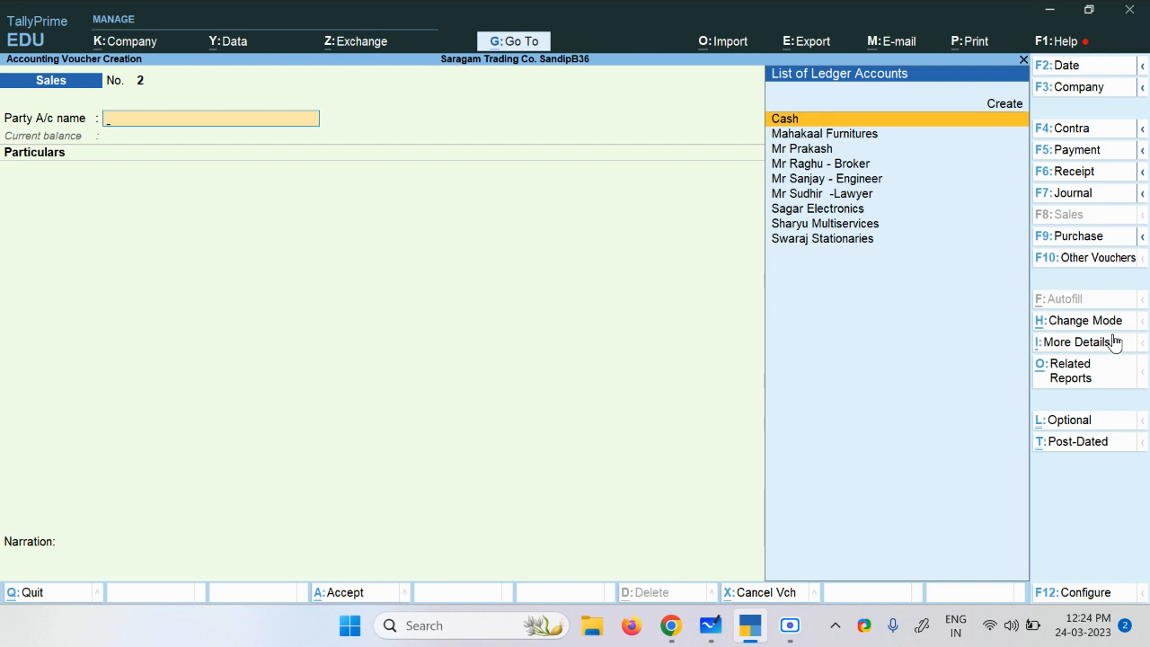
click(1073, 193)
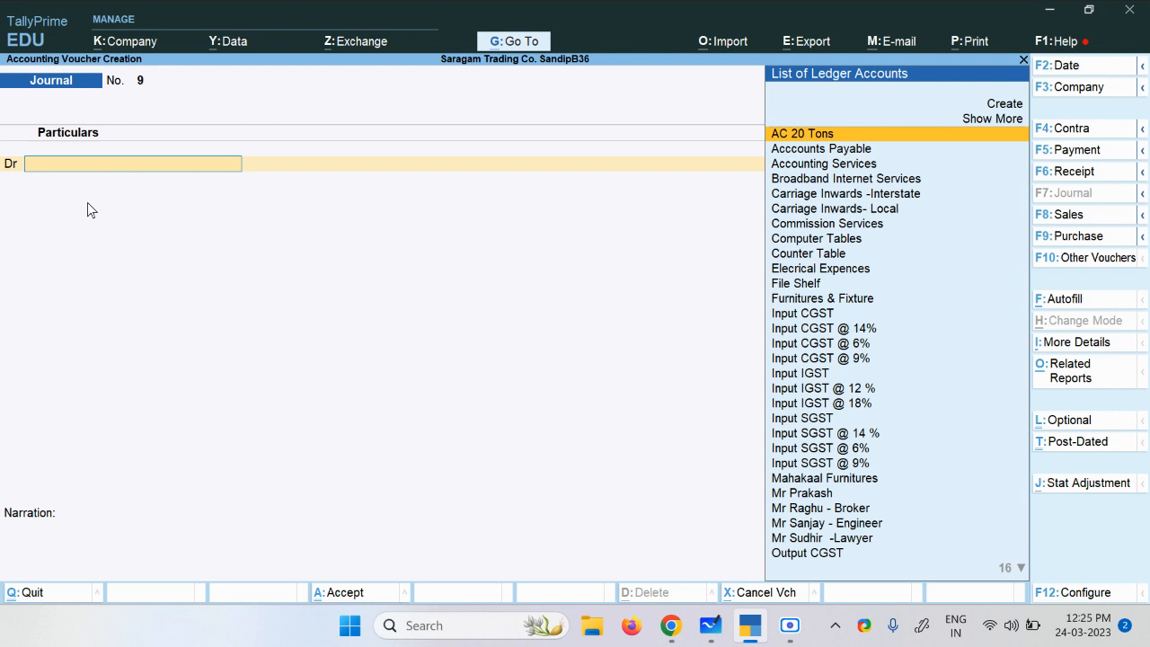
text(T)
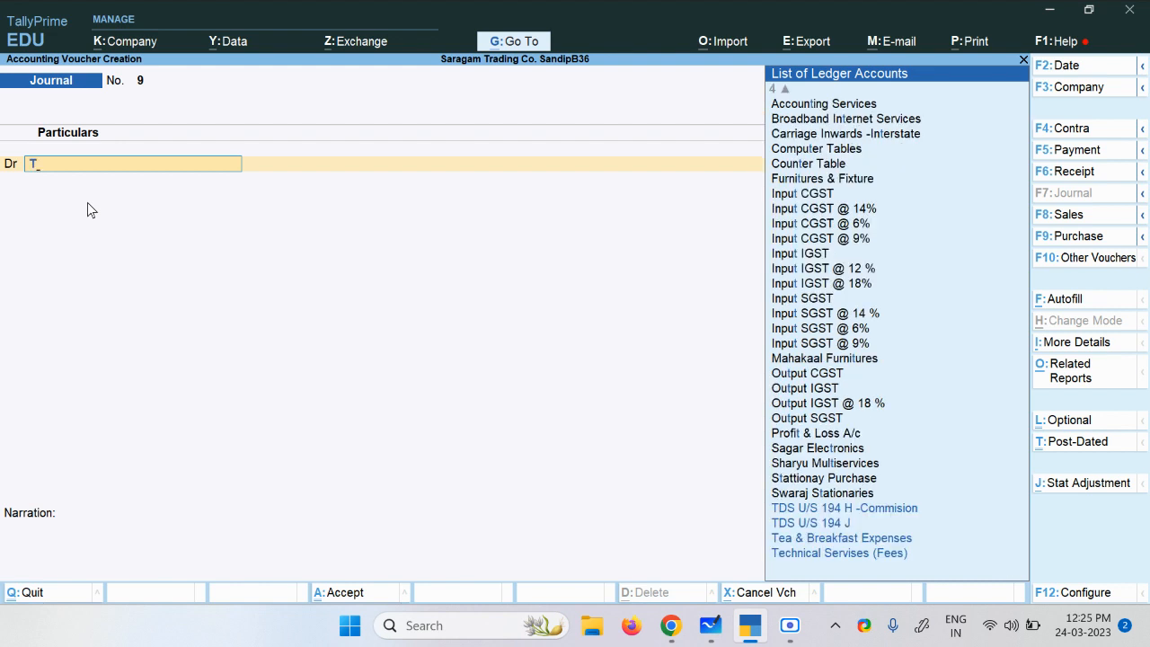
text(d)
key(Down)
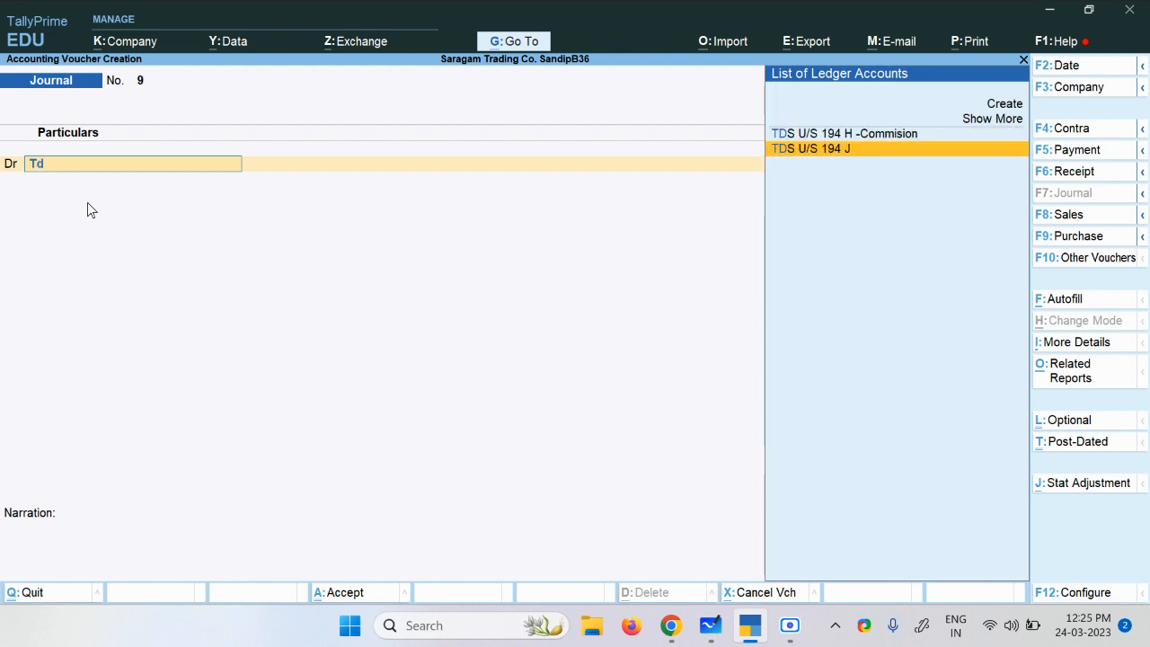
key(Return)
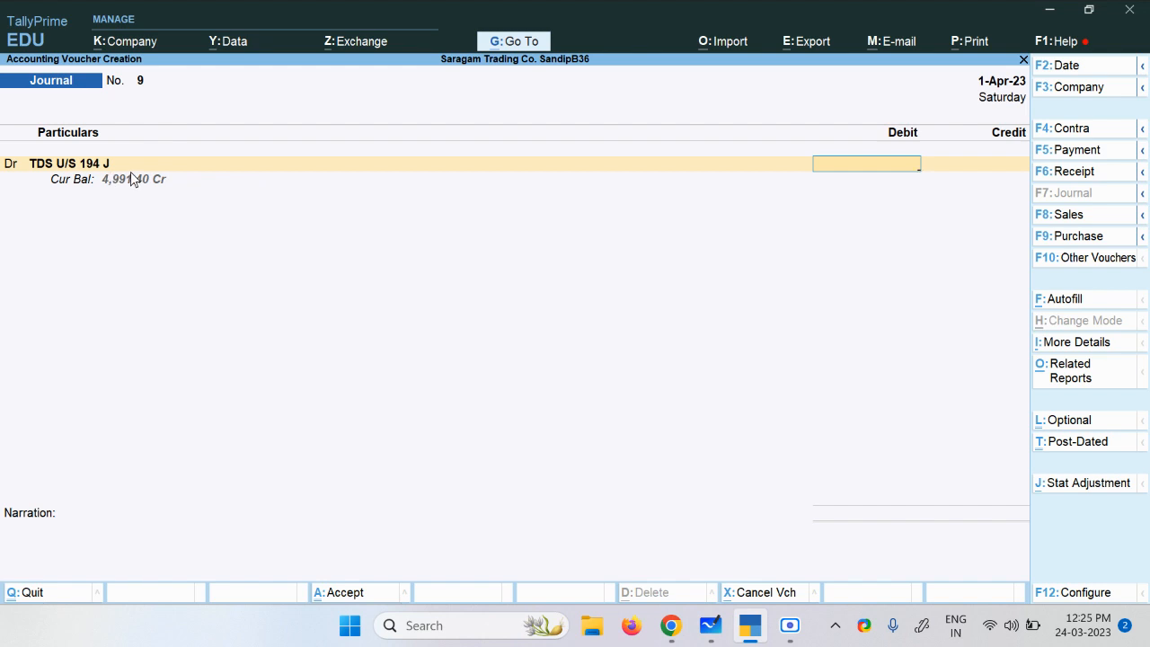
Abandon the open journal entry and examine the customer's sales voucher total in the Day Book.
key(Escape)
key(Down)
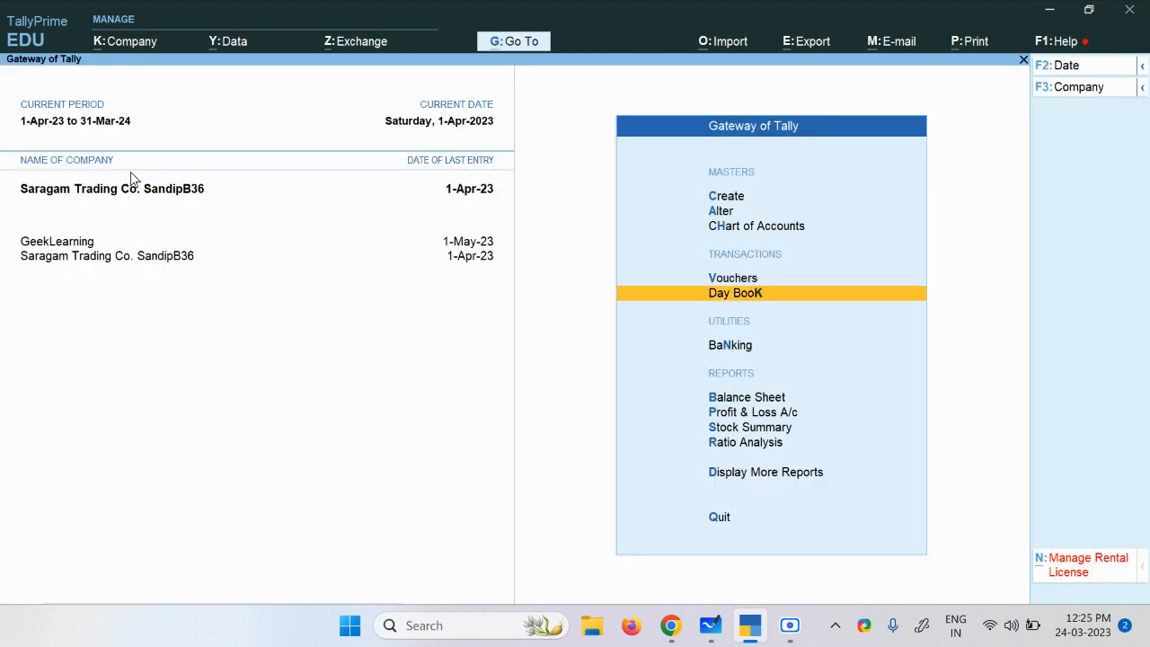
key(Return)
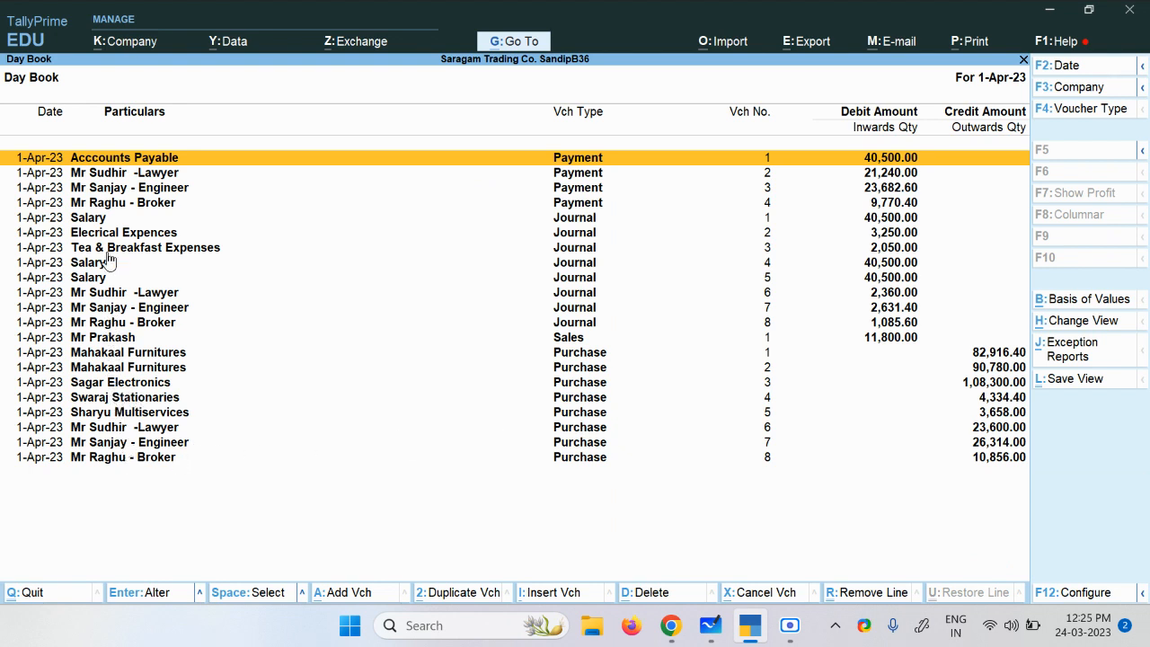
click(112, 339)
click(144, 341)
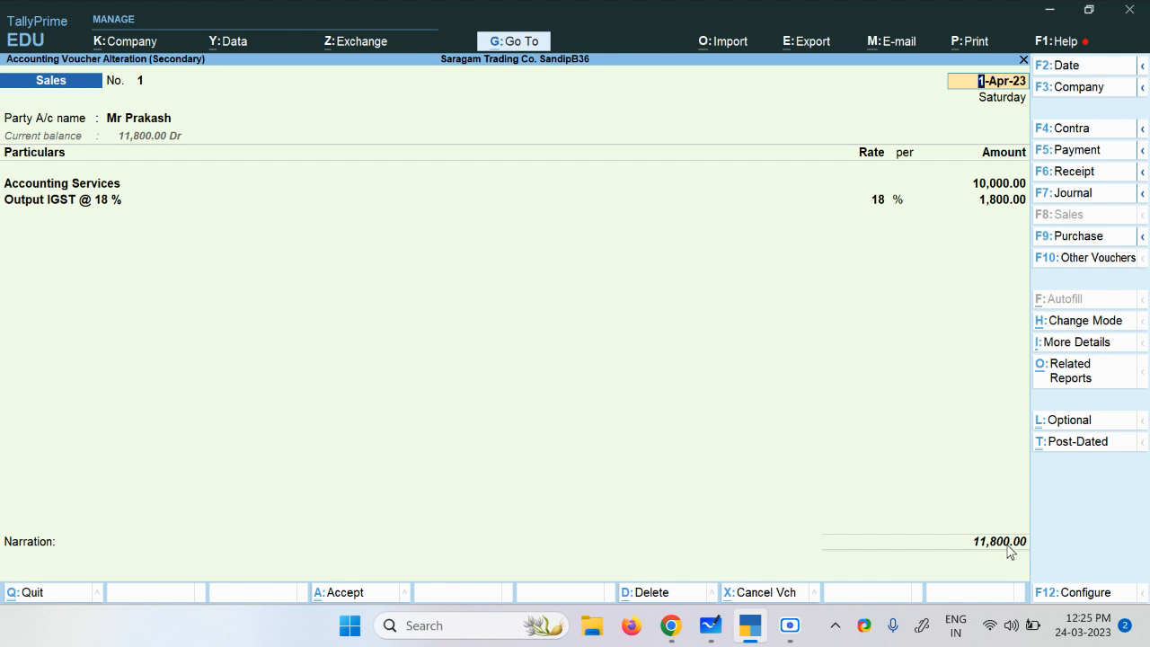
key(Escape)
key(y)
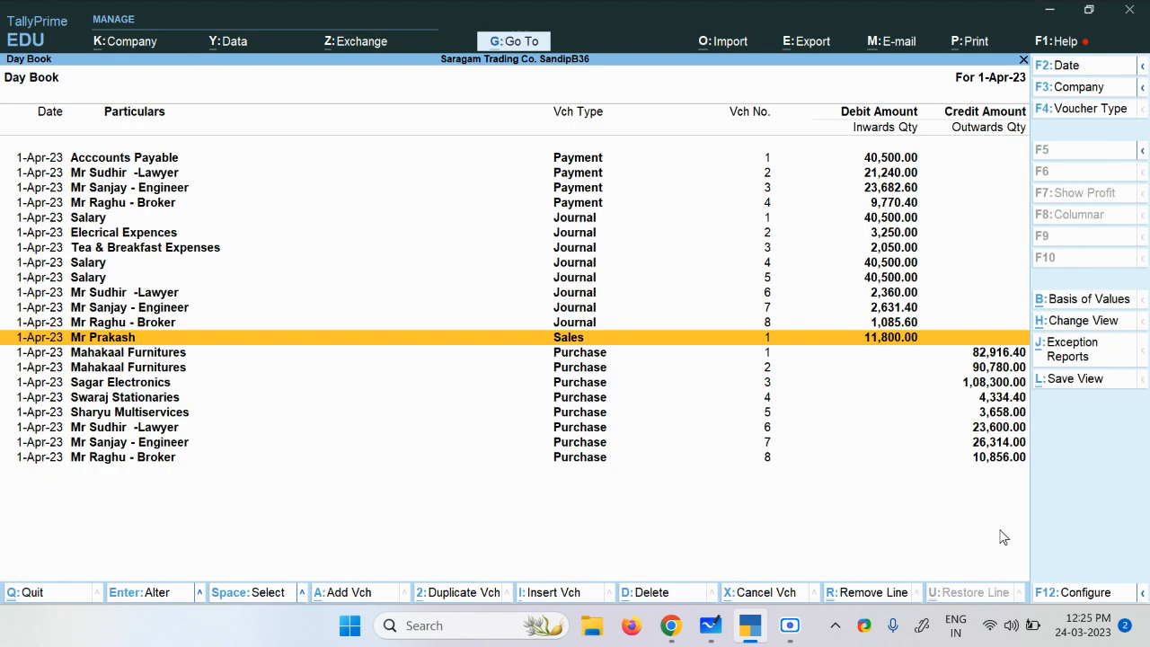
key(Escape)
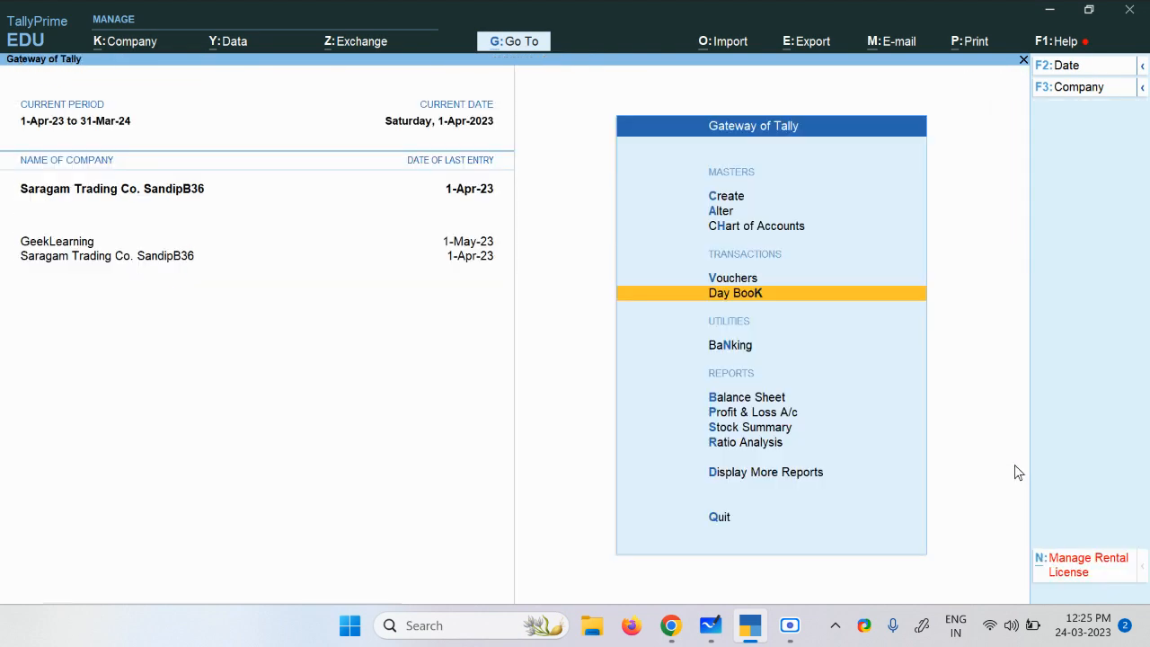
Start a new journal voucher and debit the TDS U/S 194 J ledger with 1,180.
click(741, 279)
click(1076, 194)
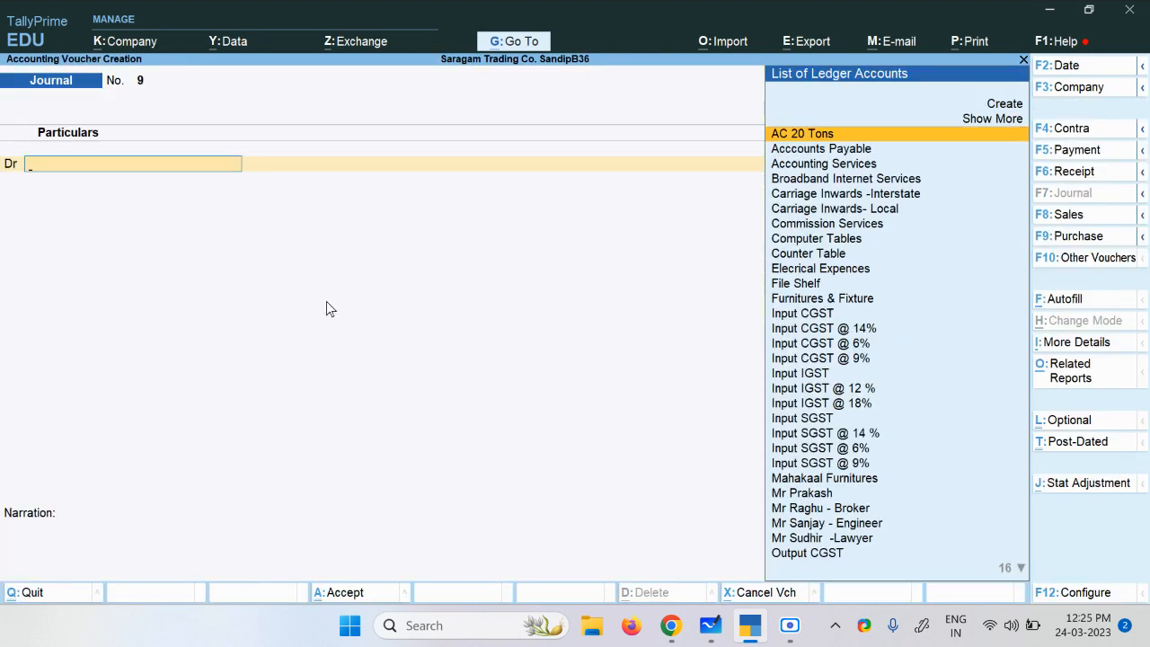
text(T)
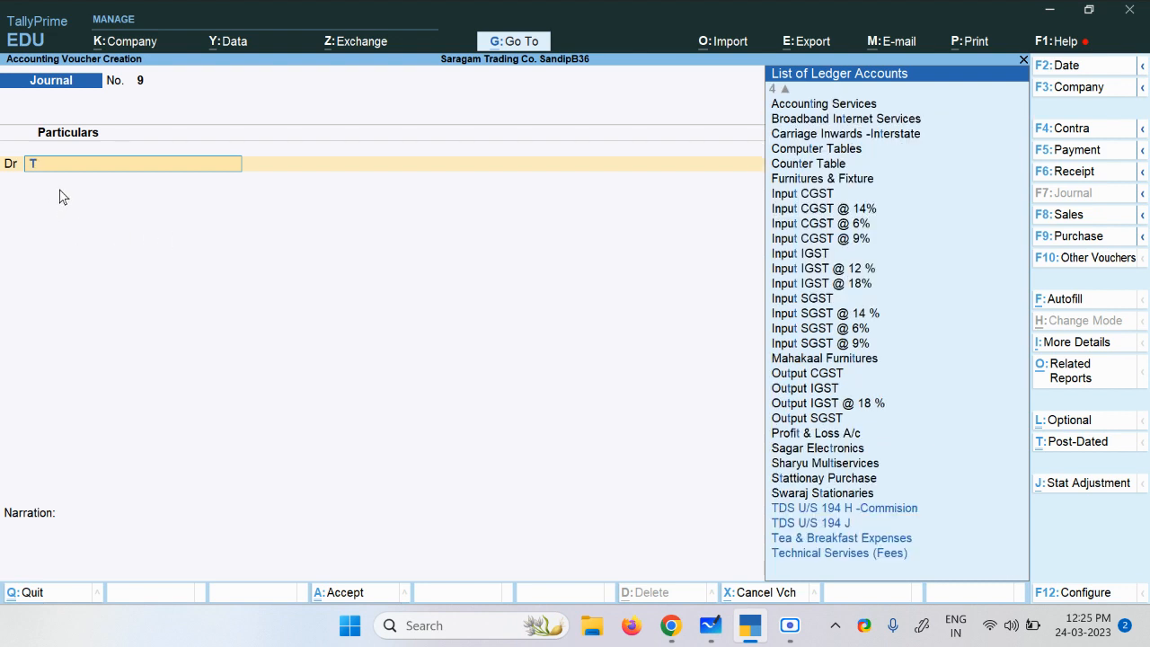
text(d)
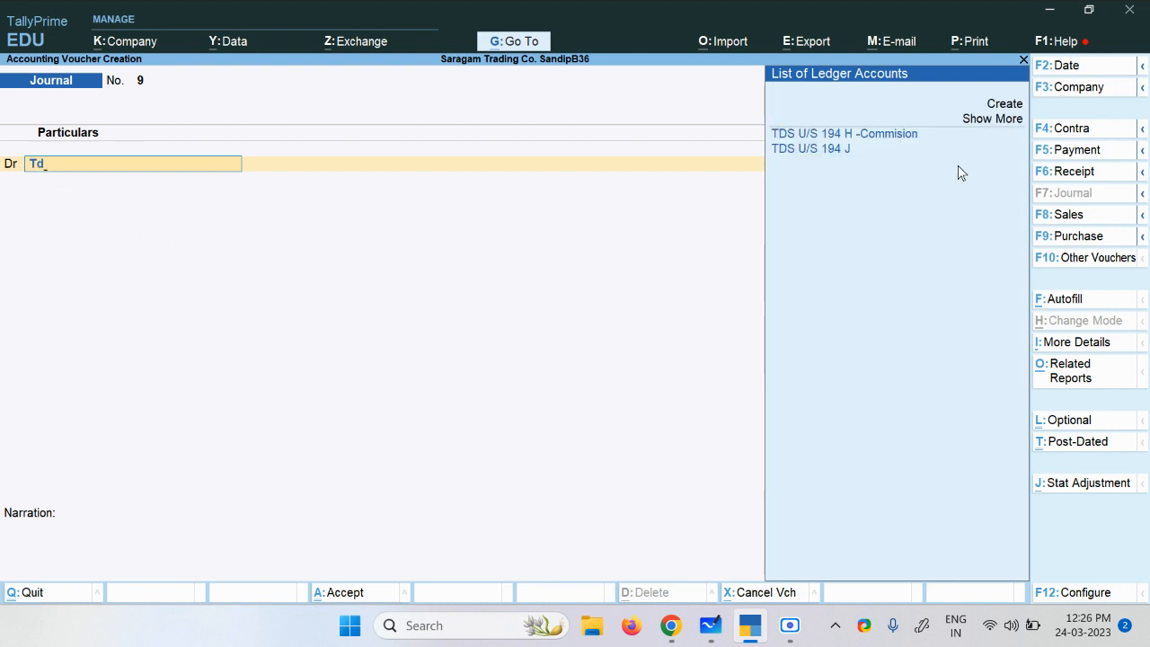
key(Return)
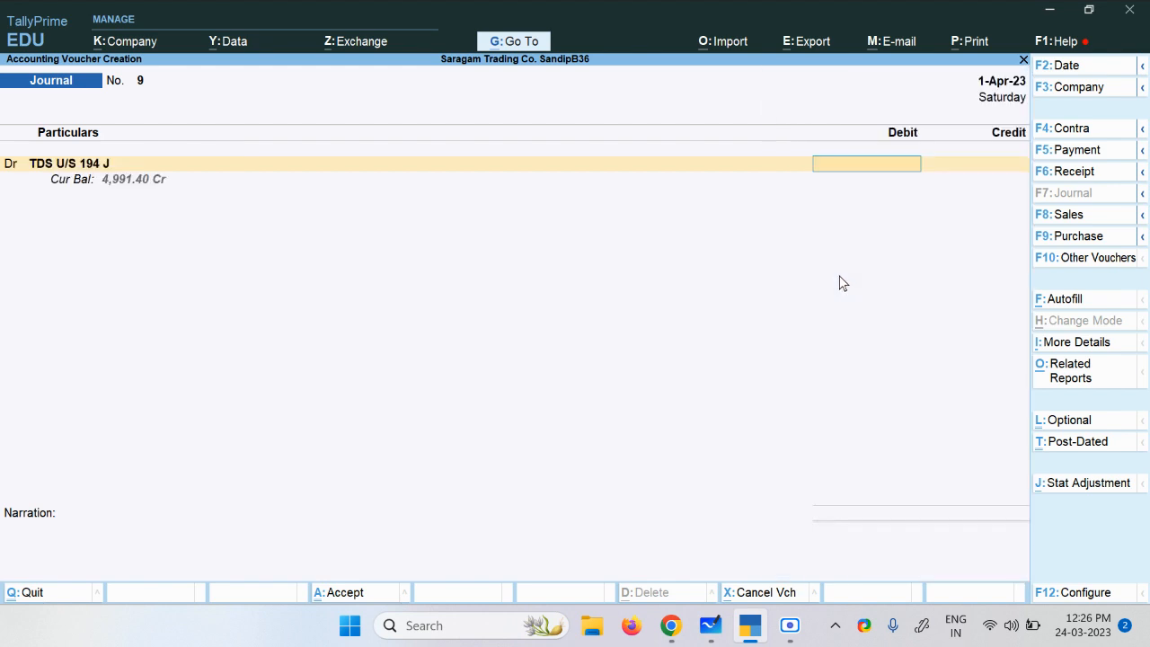
text(1180)
key(Return)
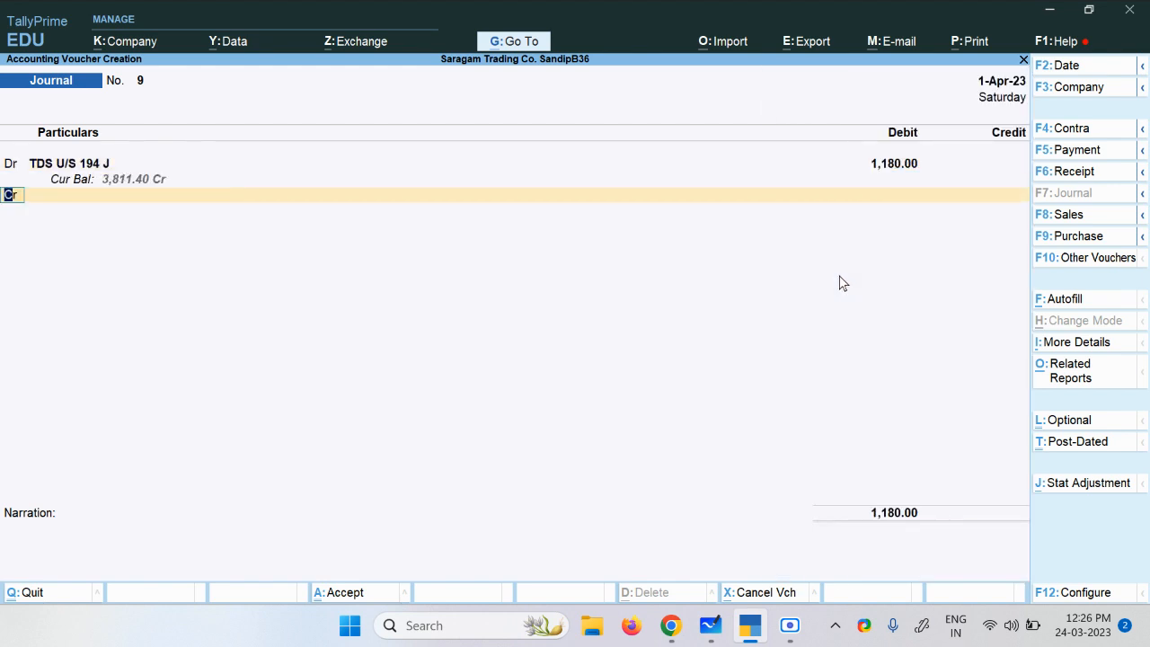
Credit the customer's ledger with 1,180 in the journal and choose Agst Ref as the bill reference type.
key(Return)
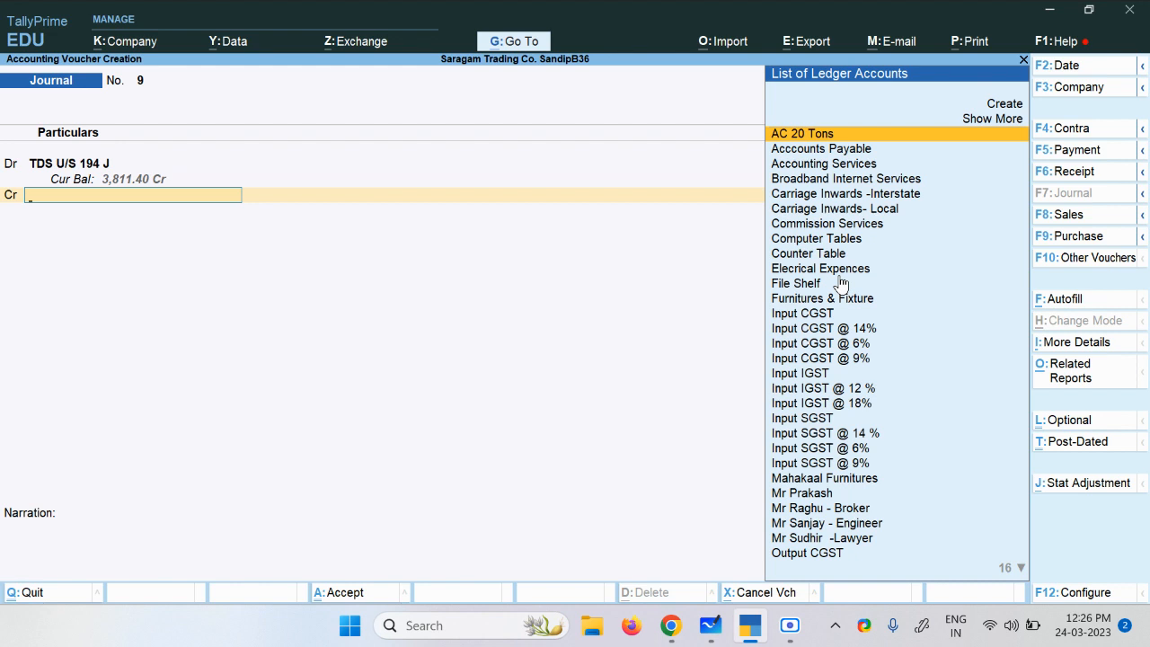
text(Pr)
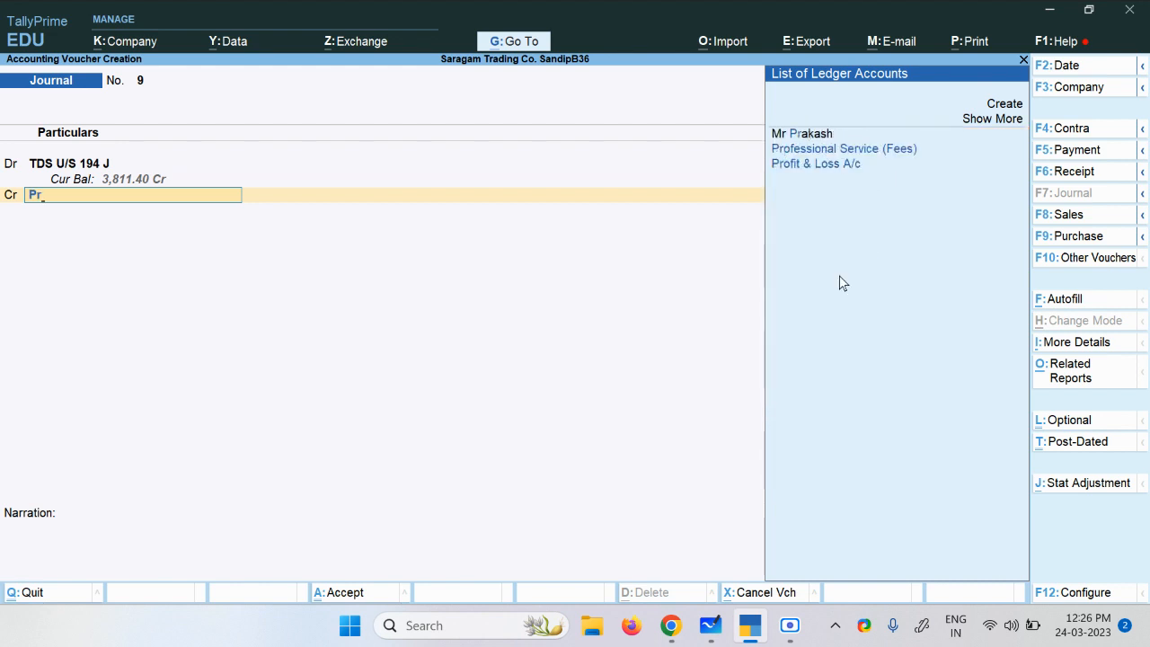
key(Down)
key(Up)
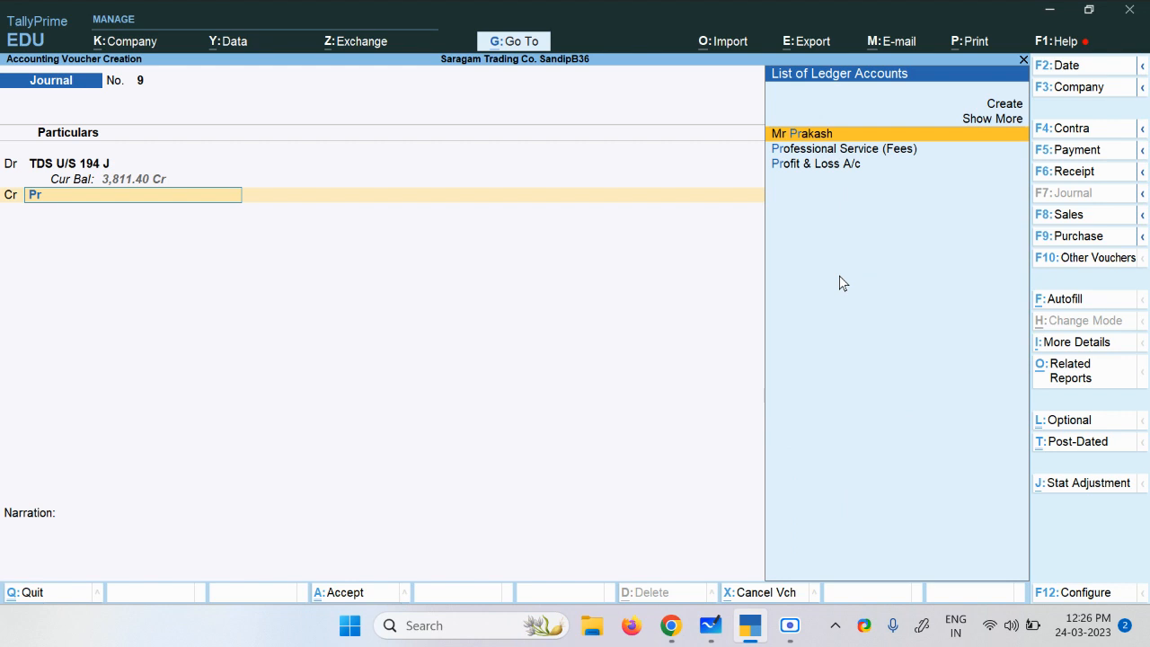
key(Return)
key(Return)
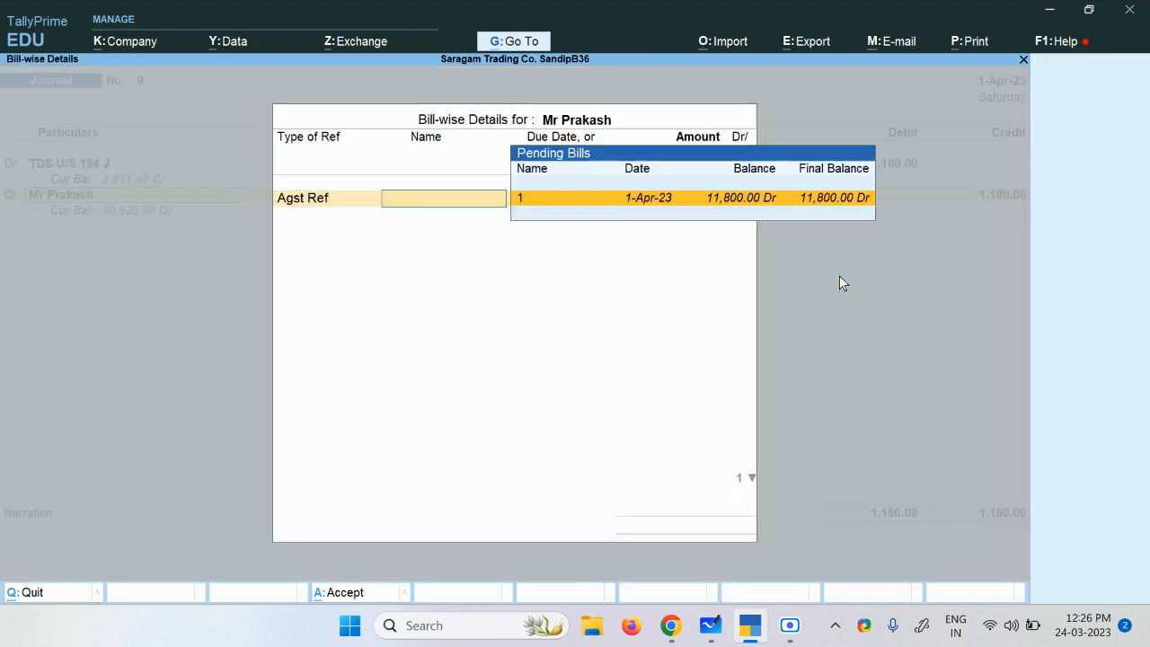
Allocate 1,180 against pending bill 1, leave the narration blank, and save the journal voucher.
key(Return)
key(Return)
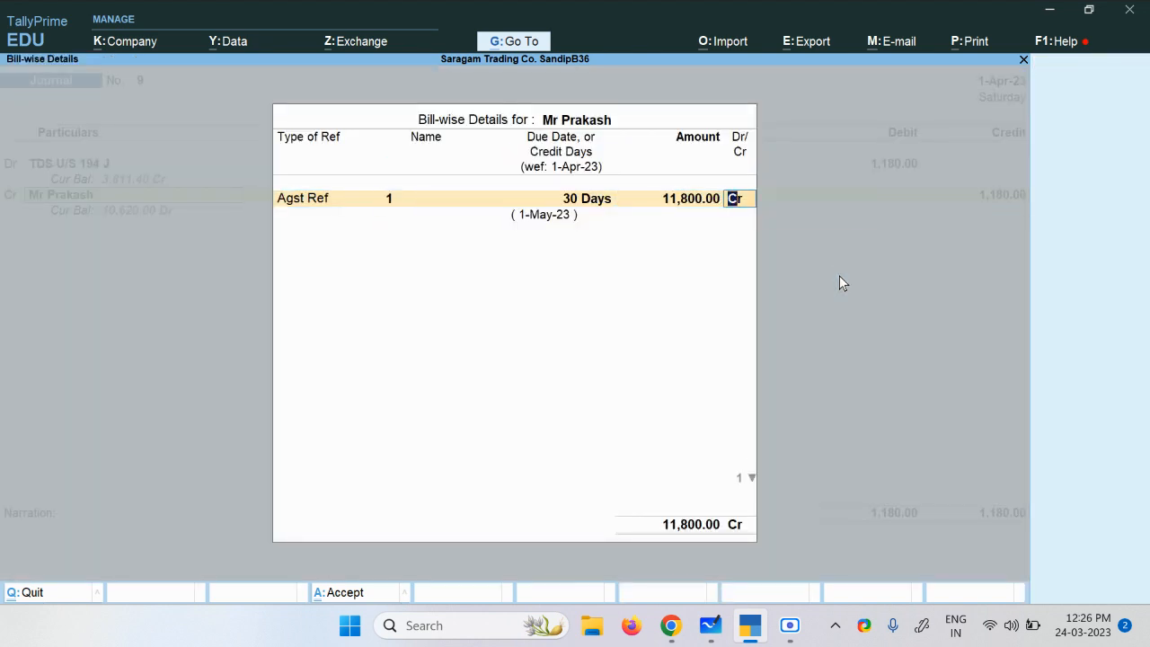
click(663, 200)
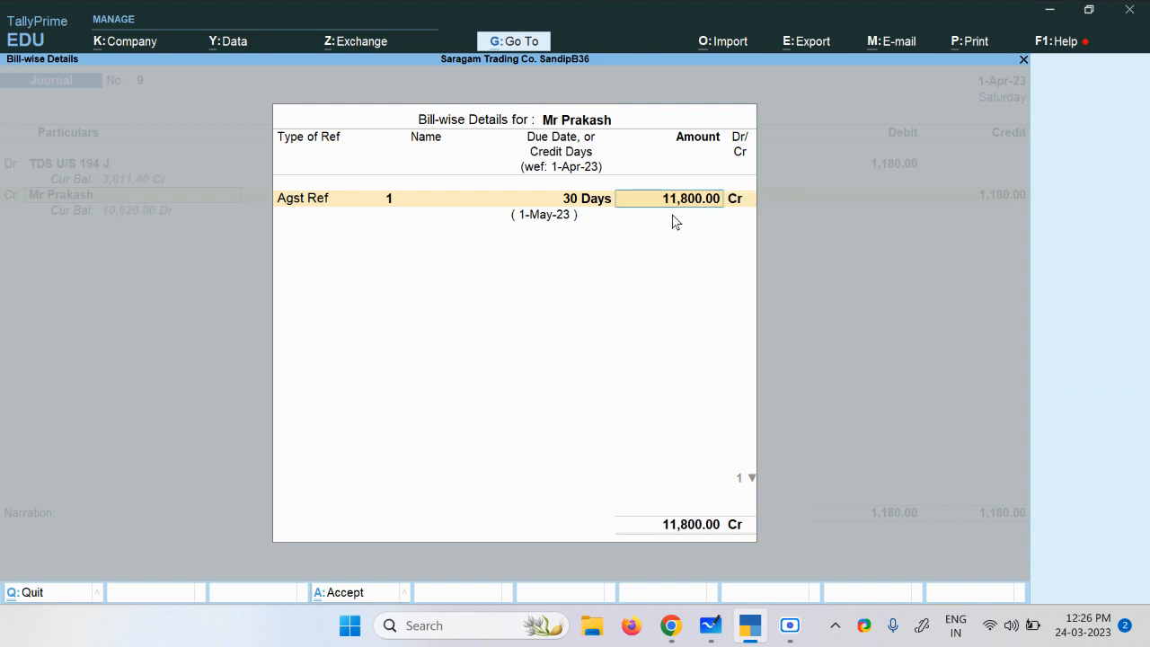
text(1180)
key(Return)
key(Return)
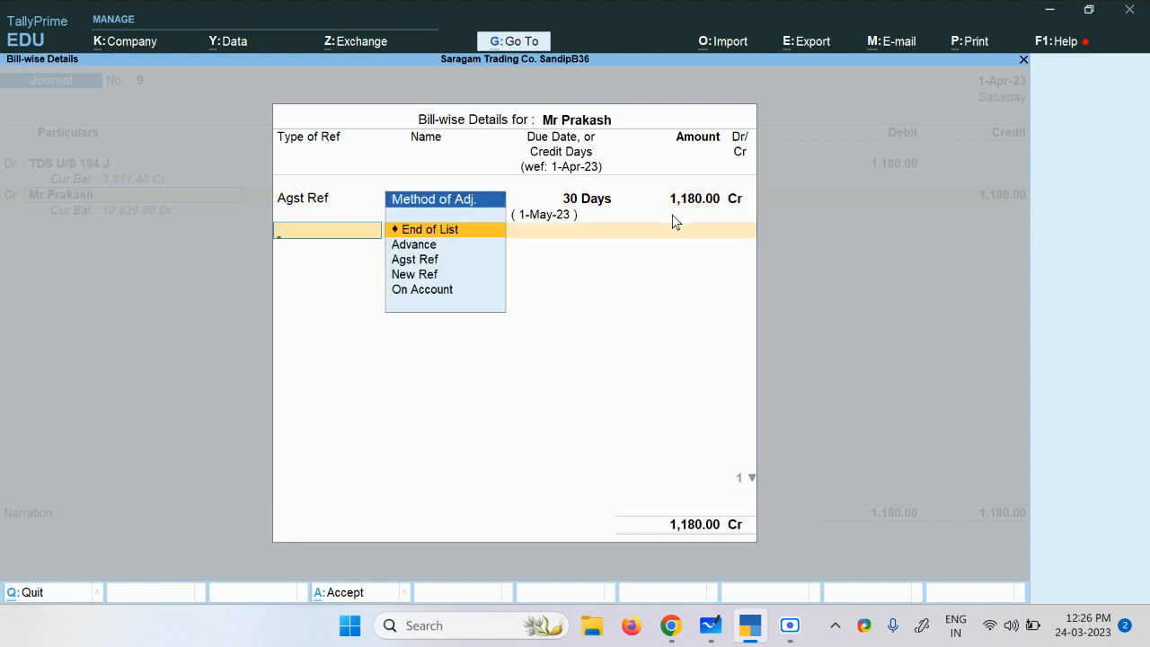
key(Return)
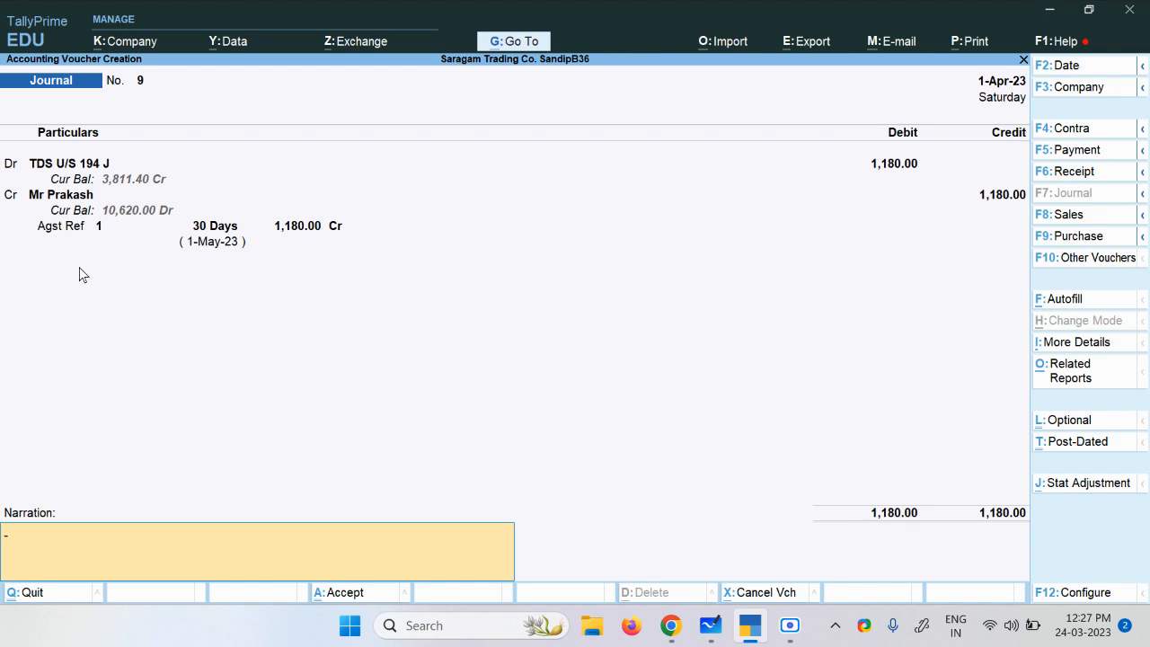
key(Return)
key(Return)
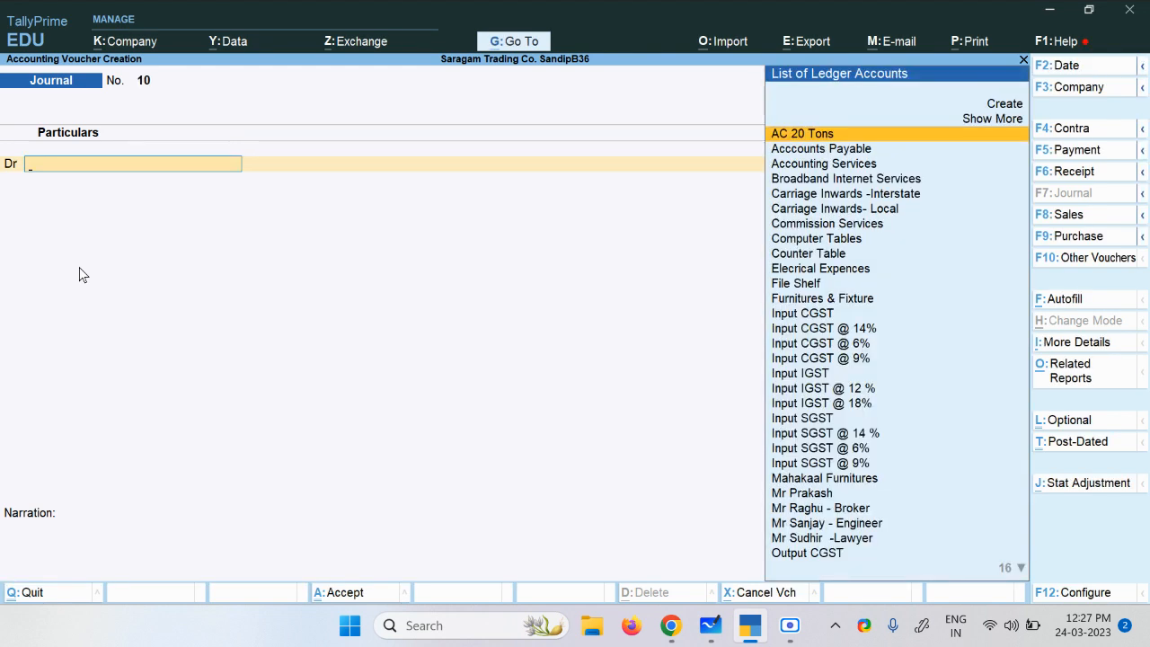
Start a receipt voucher crediting the customer's ledger with 10,620 against pending bill 1.
click(1102, 176)
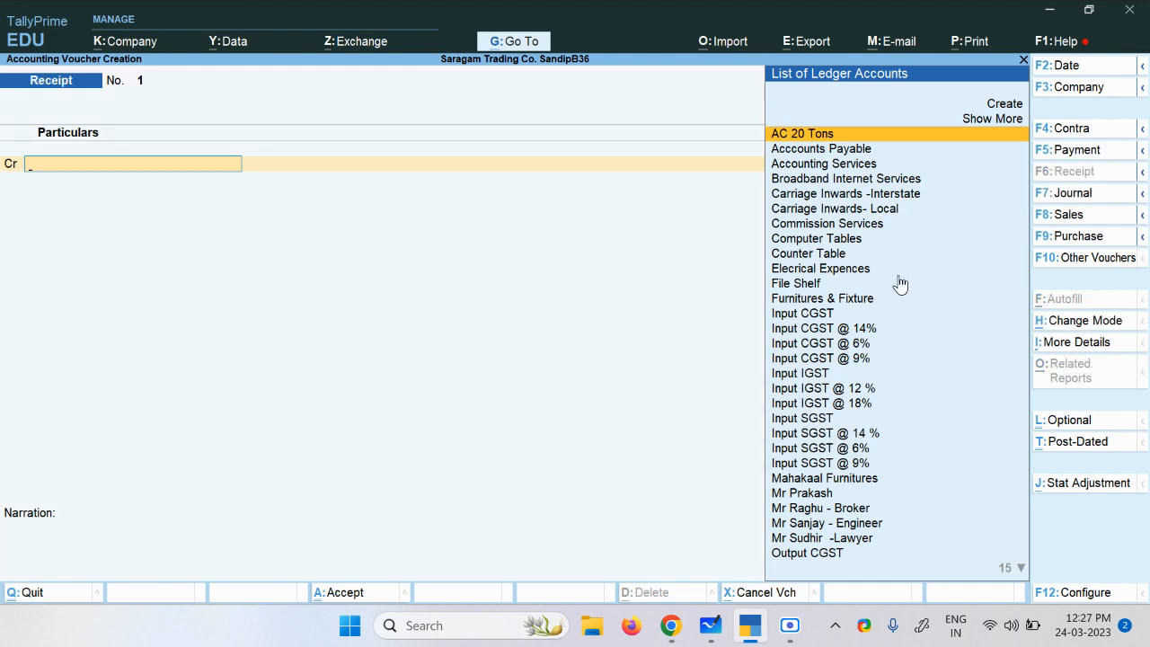
text(Pr)
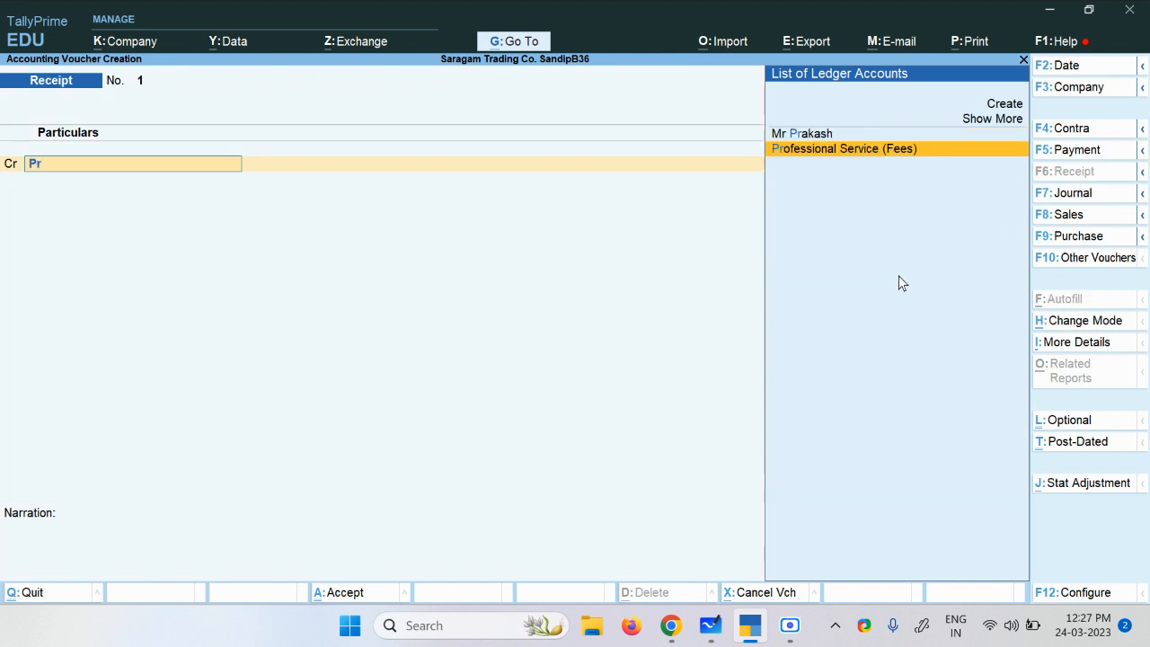
key(Return)
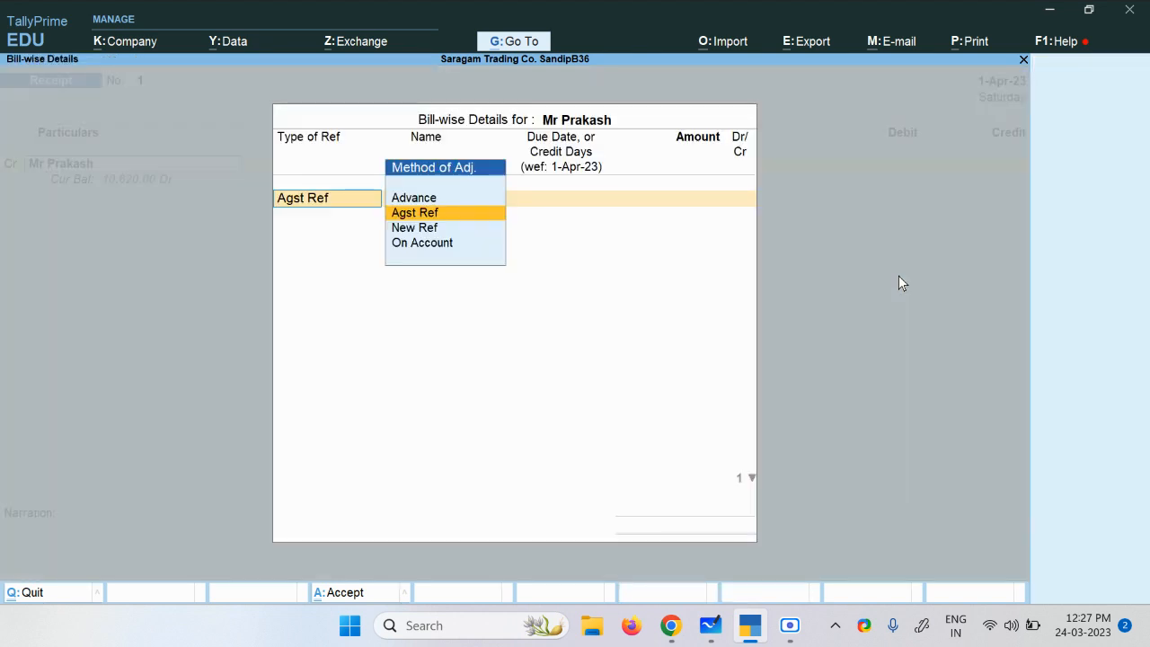
key(Return)
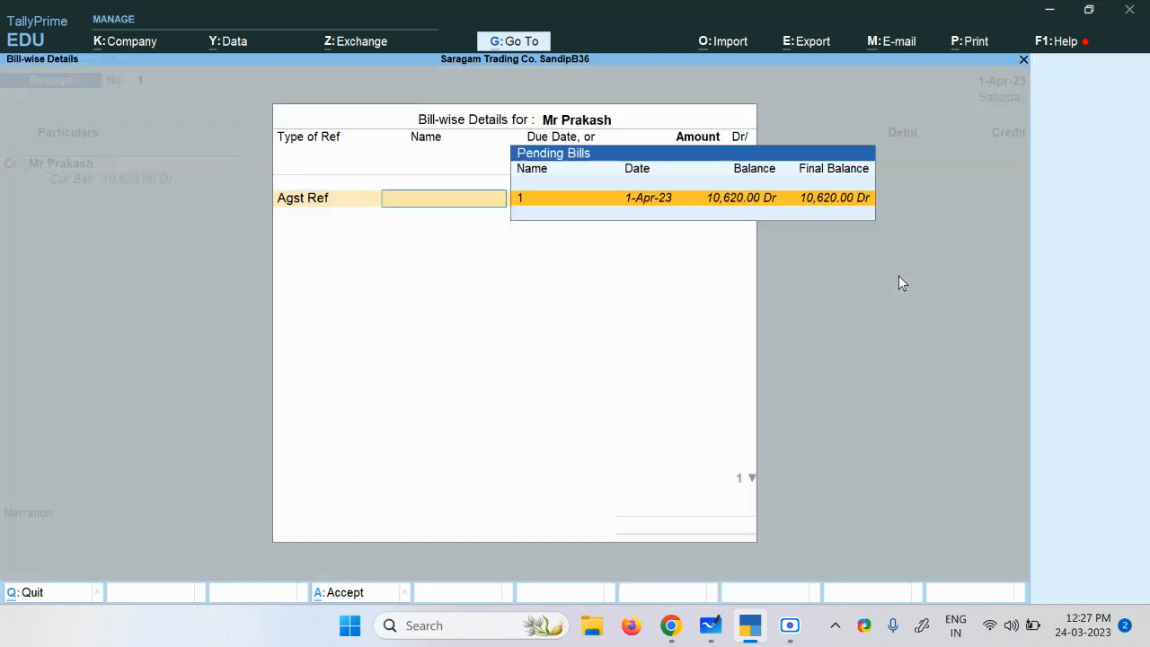
key(Return)
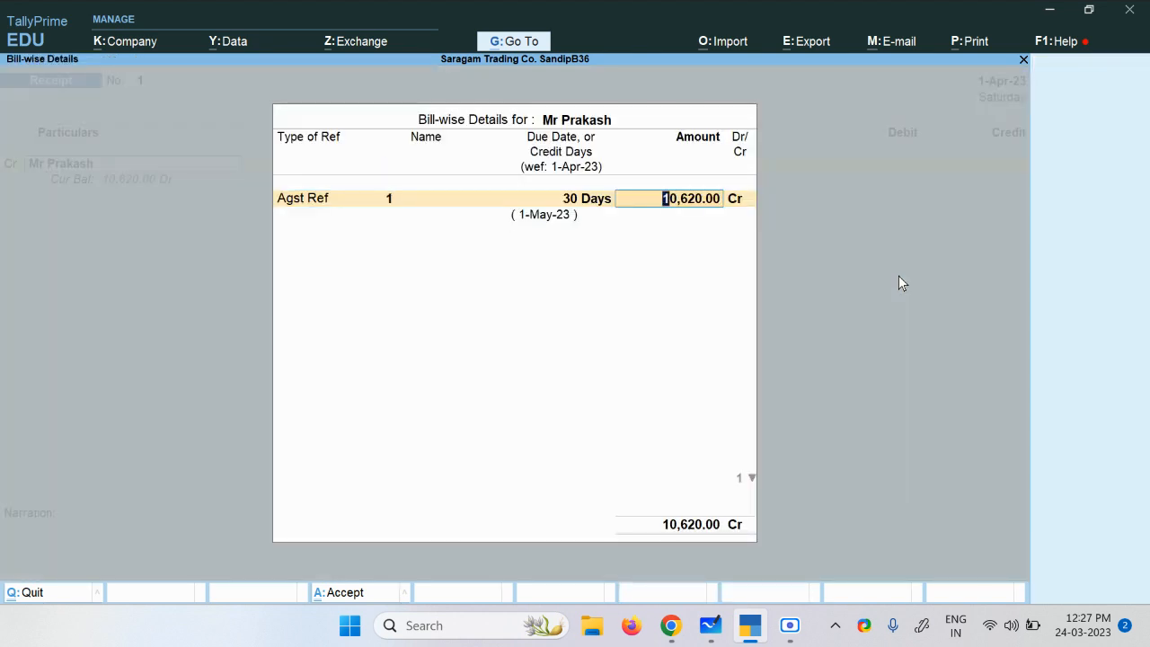
key(Return)
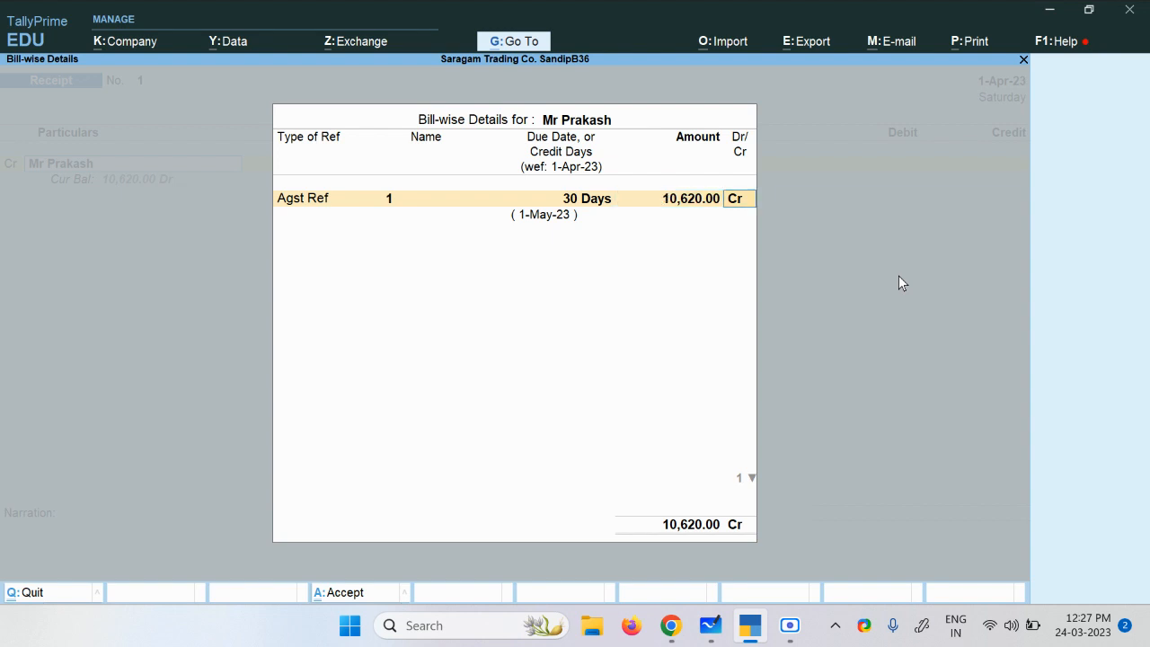
key(Return)
key(Return)
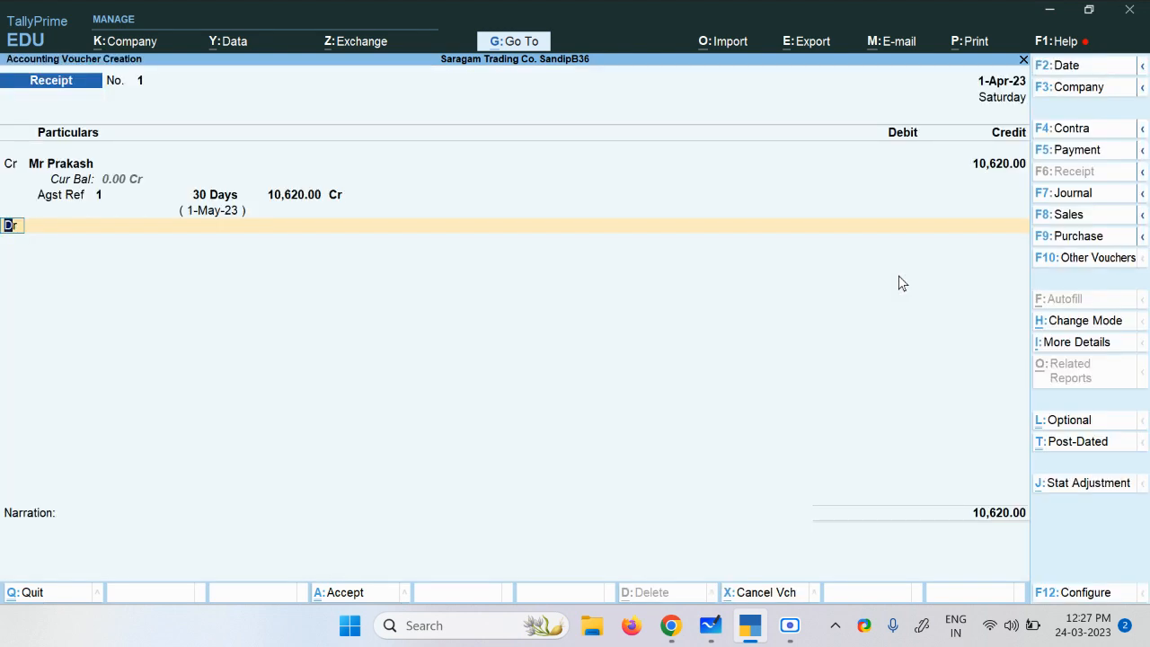
Debit Cash with 10,620 in the receipt voucher and save it without a narration.
key(Down)
key(Down)
key(Down)
key(Down)
key(Down)
key(Down)
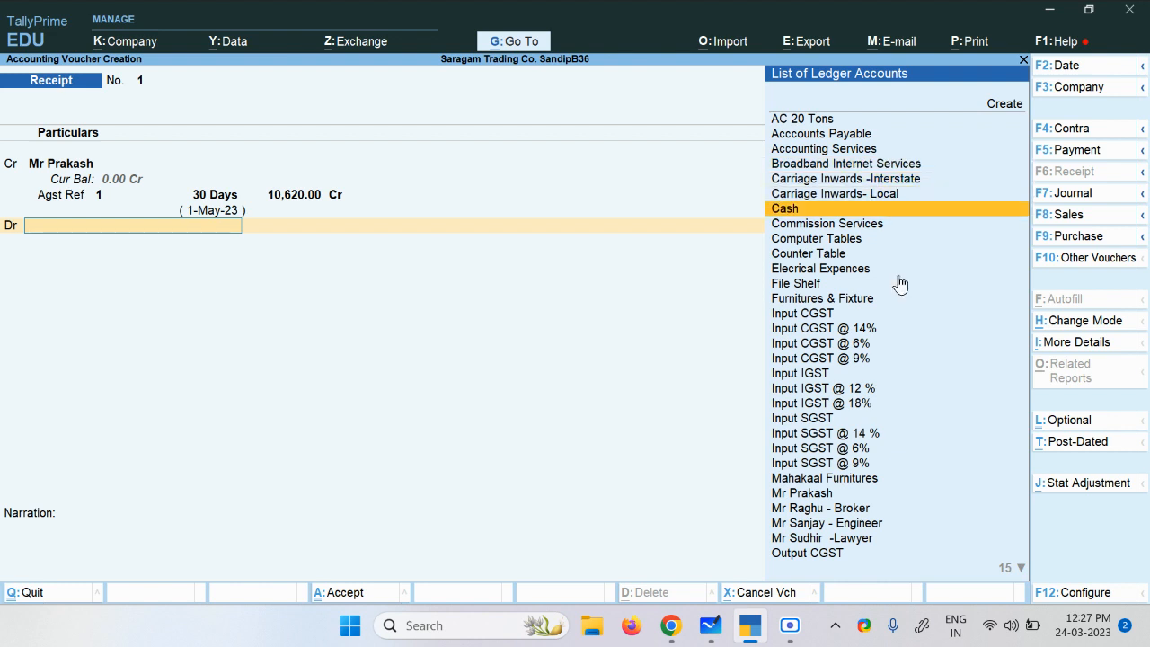
key(Return)
key(Return)
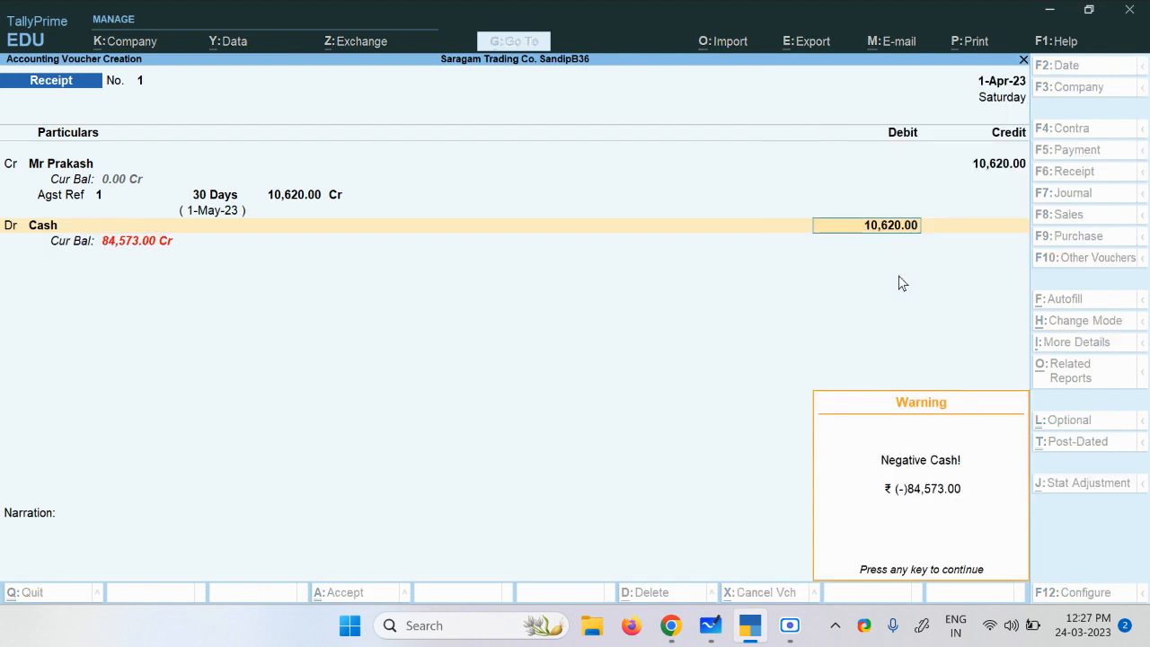
key(Return)
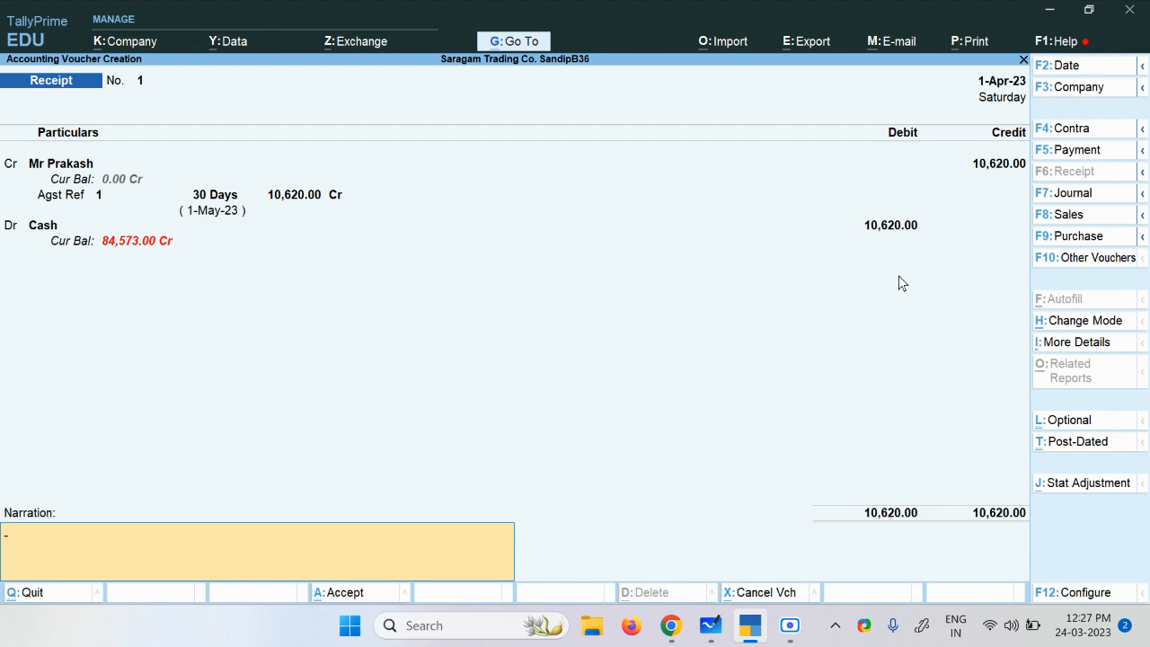
key(Return)
key(Return)
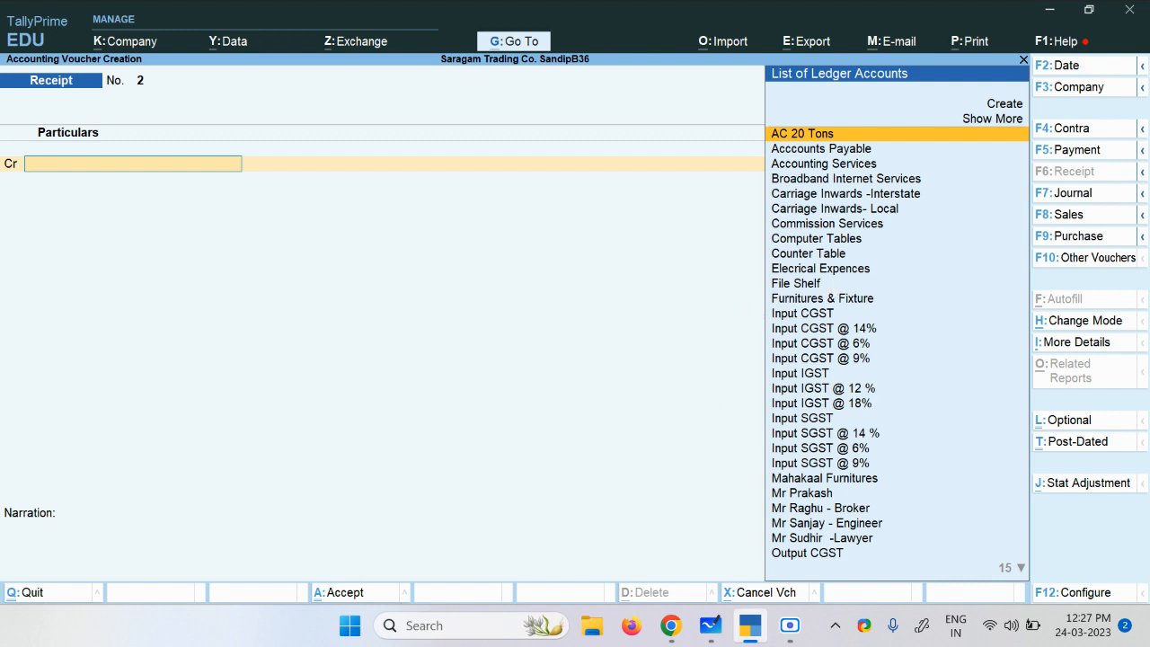
click(789, 625)
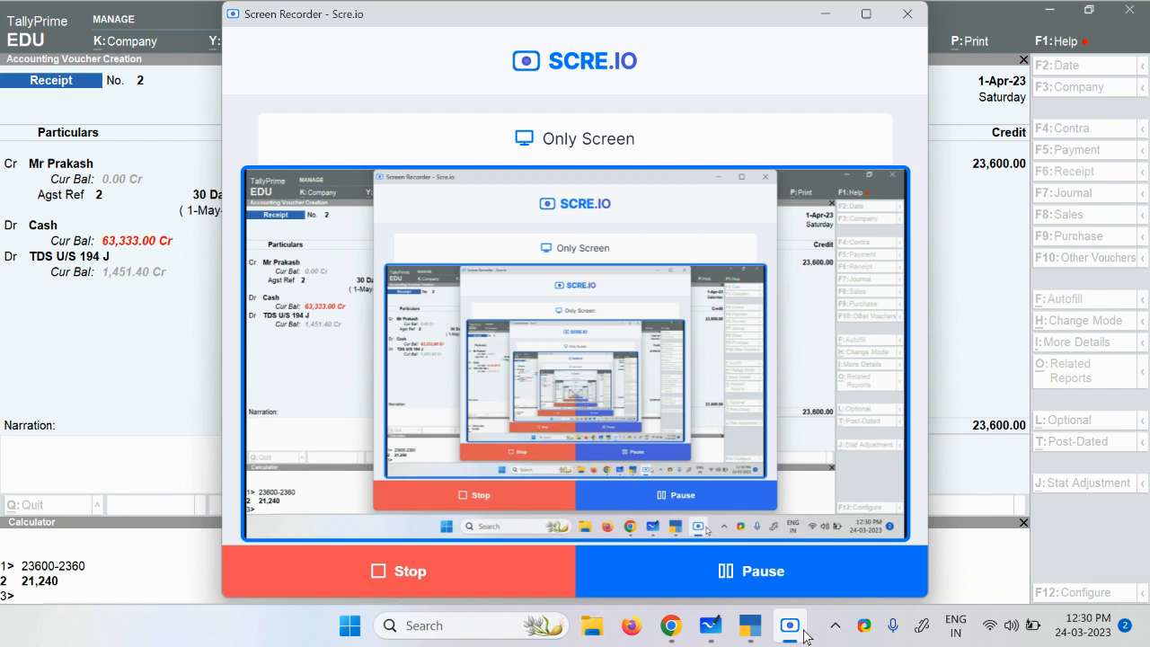
click(803, 630)
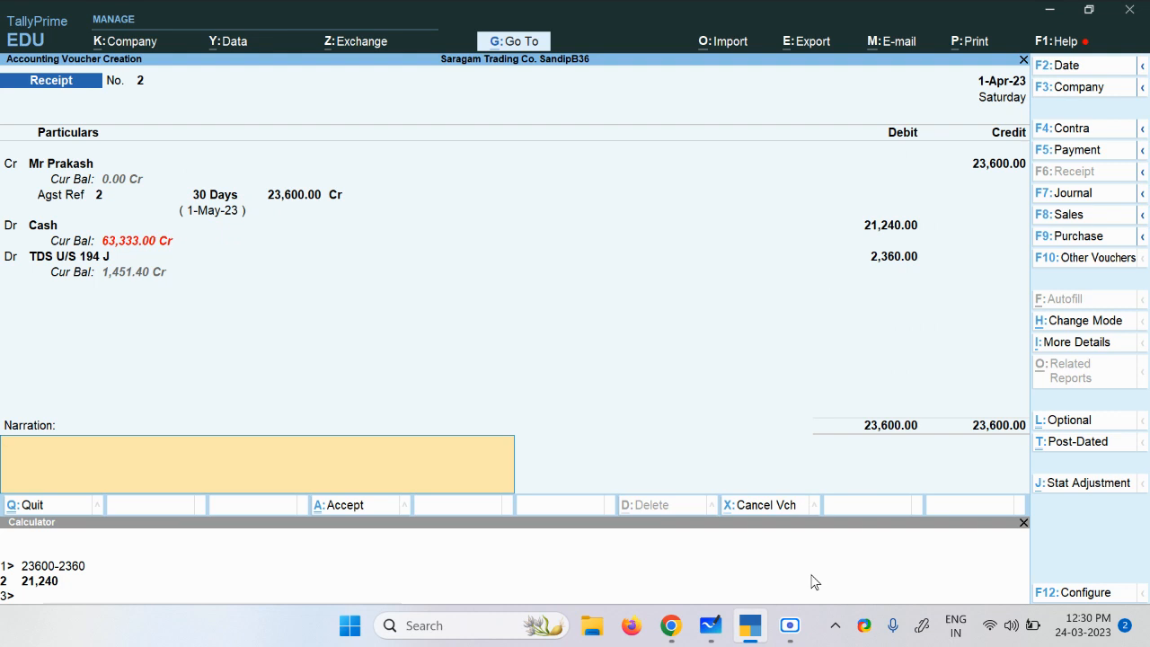
Save the 23,600 receipt voucher, split between Cash and TDS U/S 194 J, with a blank narration.
key(Return)
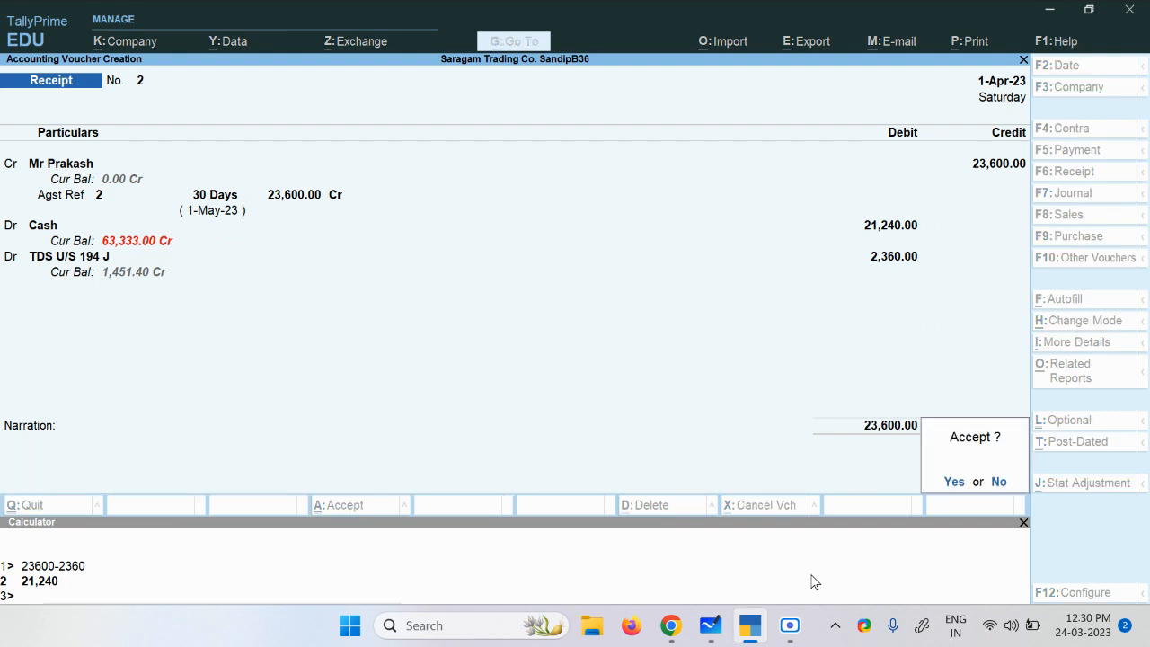
key(Return)
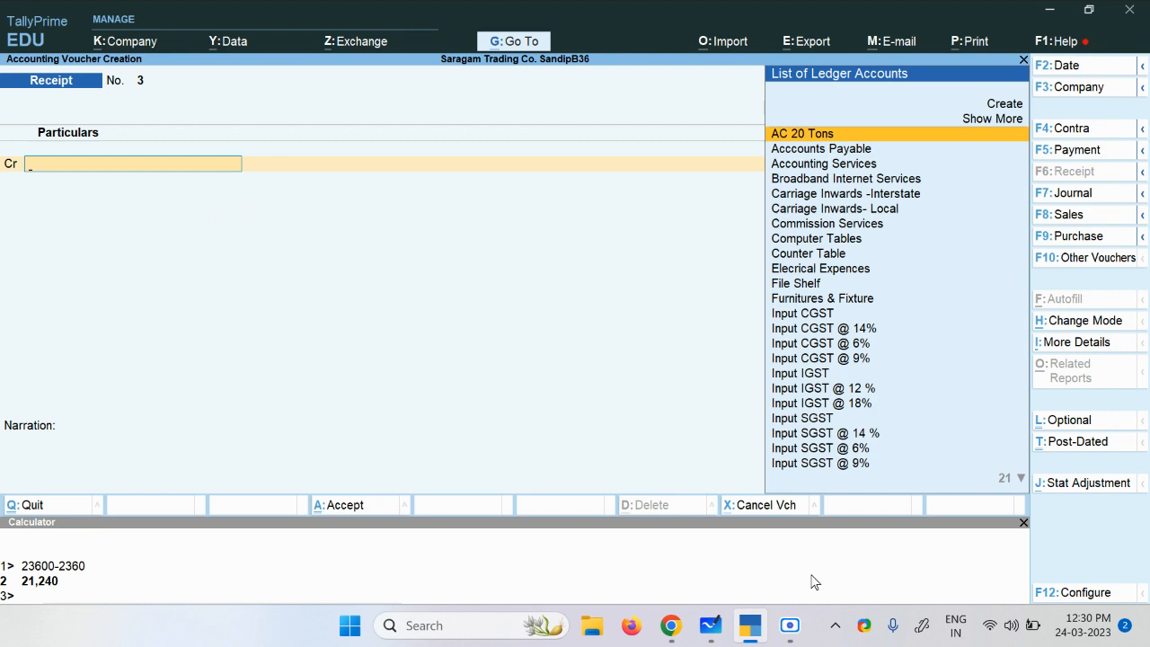
click(670, 625)
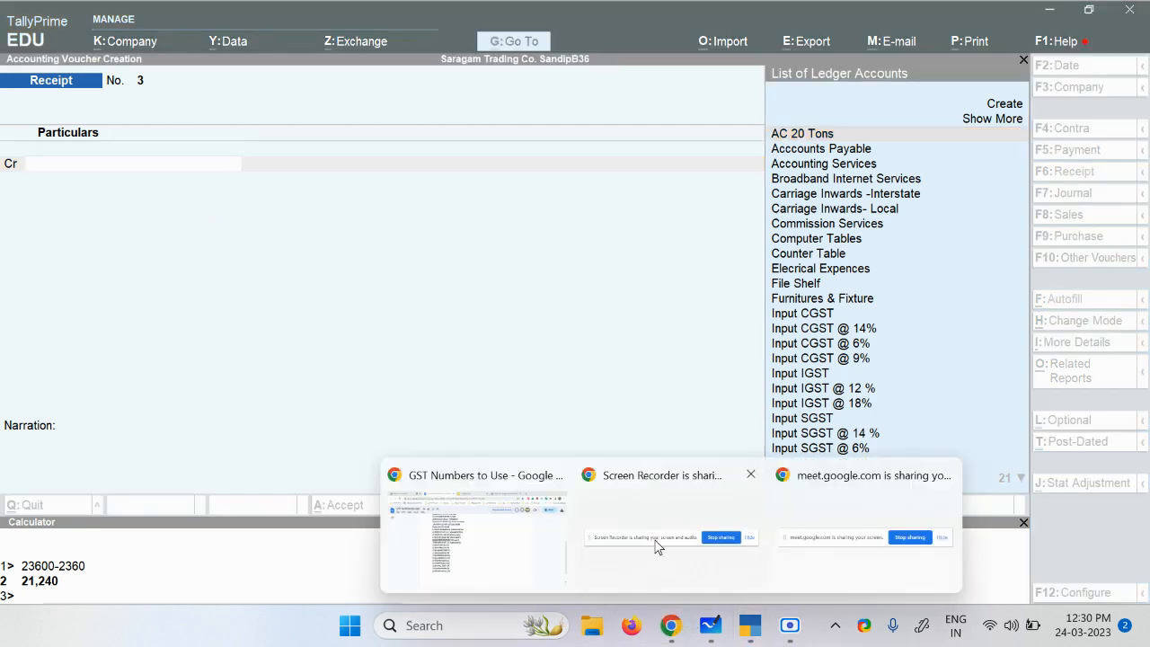
Switch to Chrome and check the month-end expense provisions in Final Que Sargam Trading Co.pdf at 125% zoom.
click(459, 525)
click(732, 14)
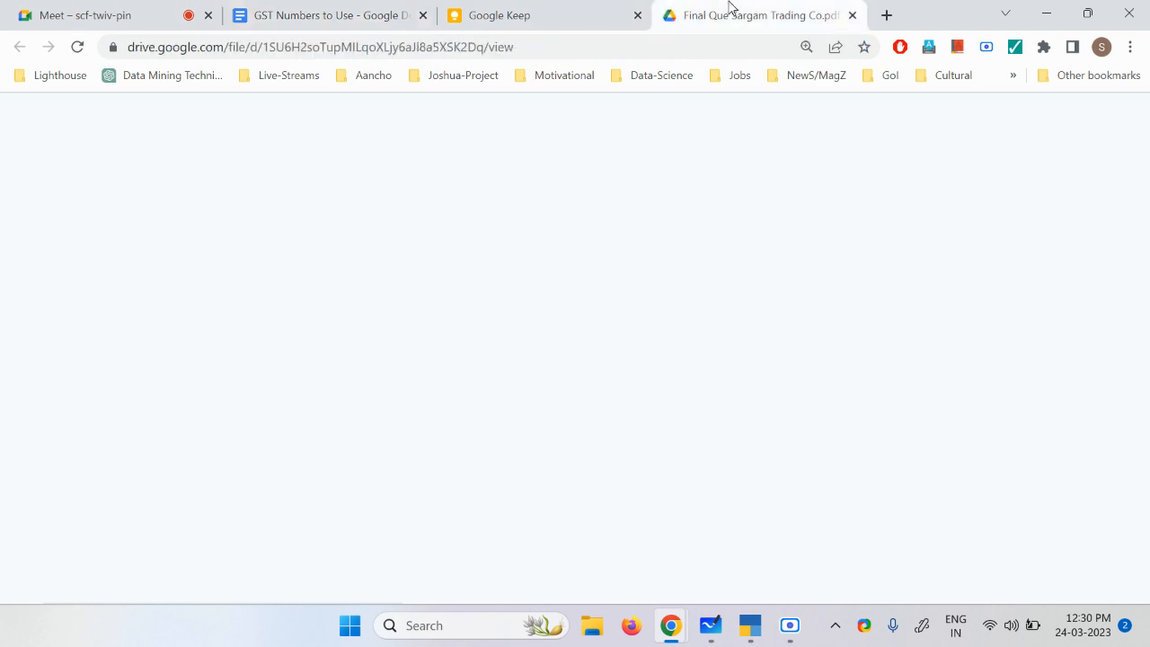
scroll(235, 279, down, 3)
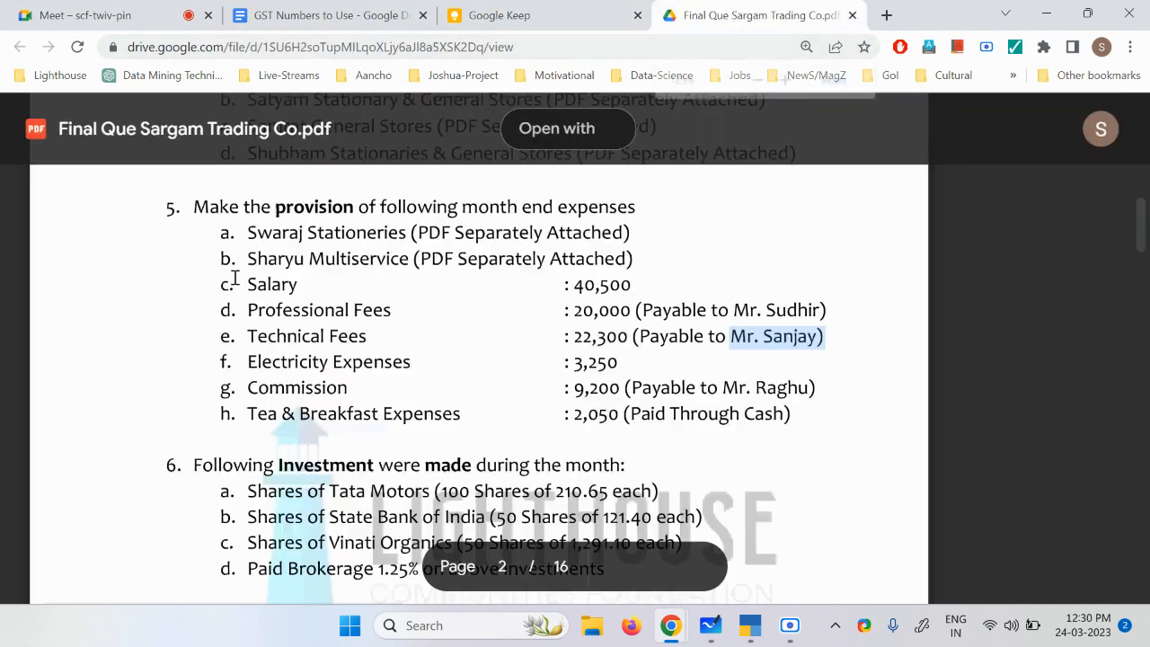
scroll(286, 234, up, 2)
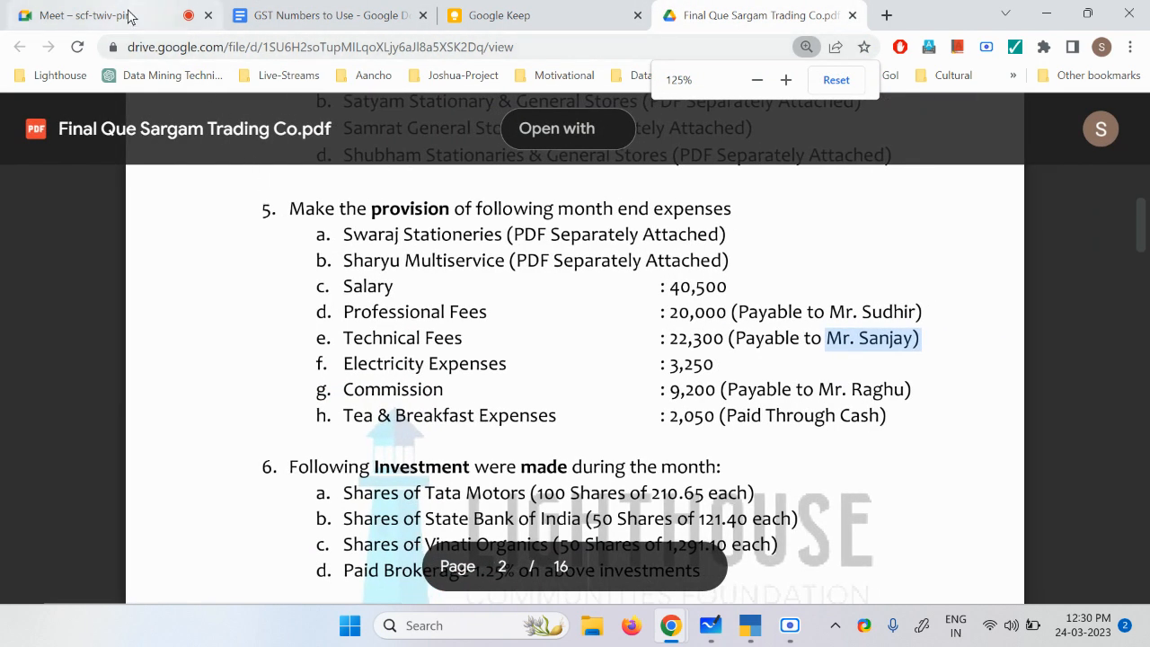
Return to the Google Meet call, close the in-call messages, and mute the microphone.
click(108, 16)
click(542, 464)
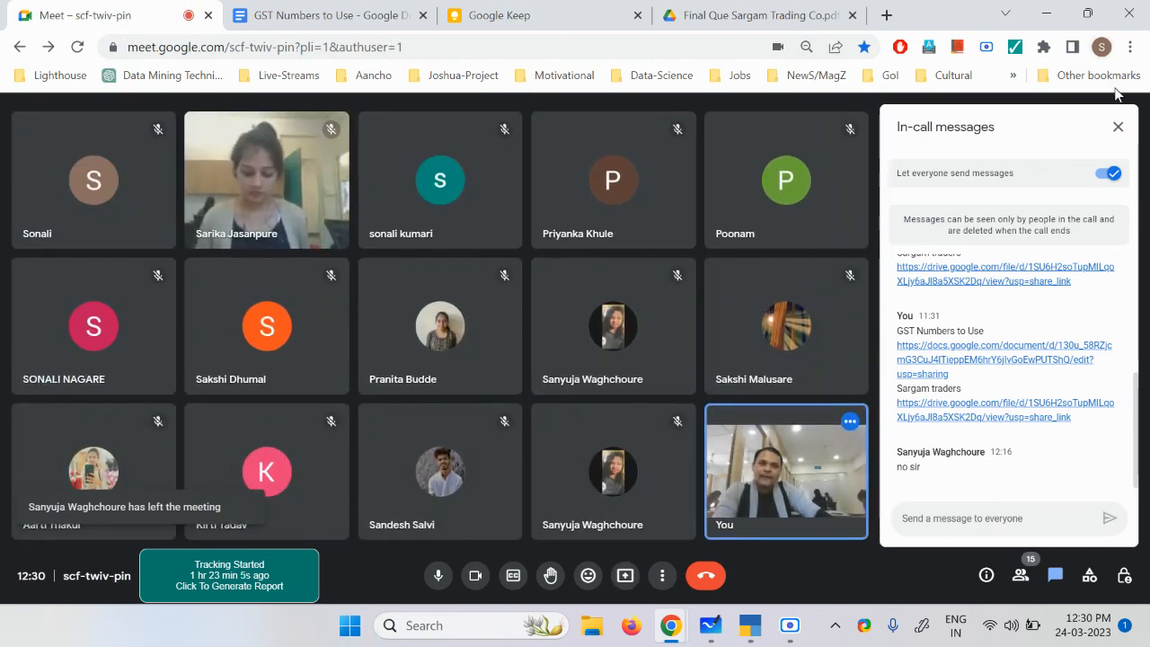
click(1117, 126)
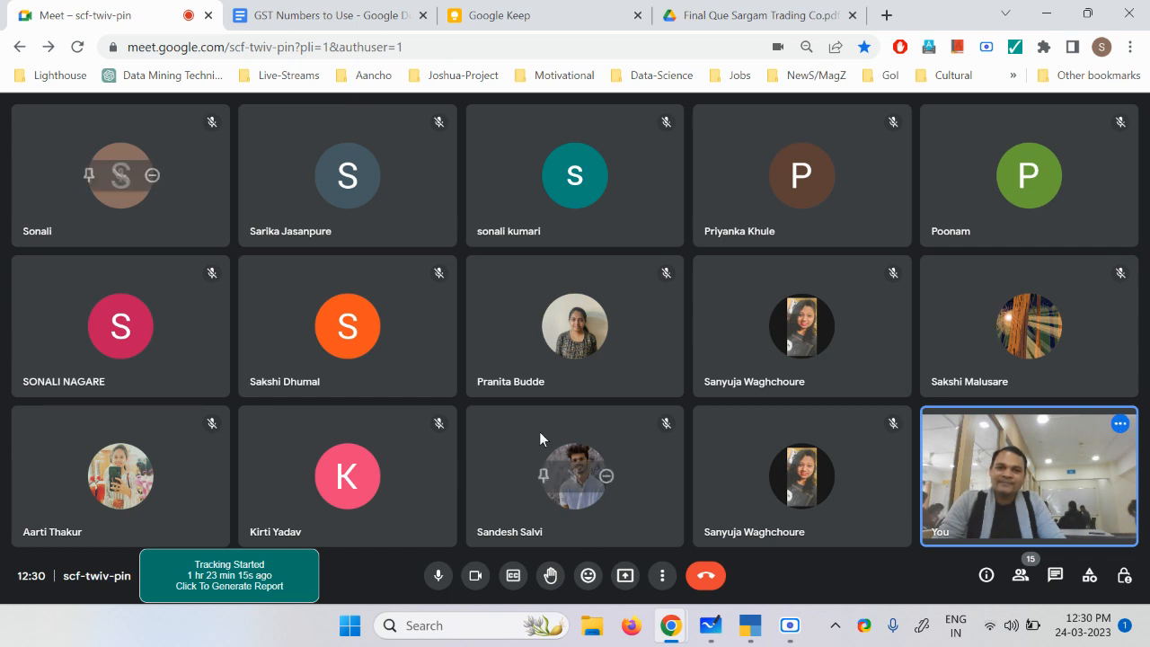
click(445, 582)
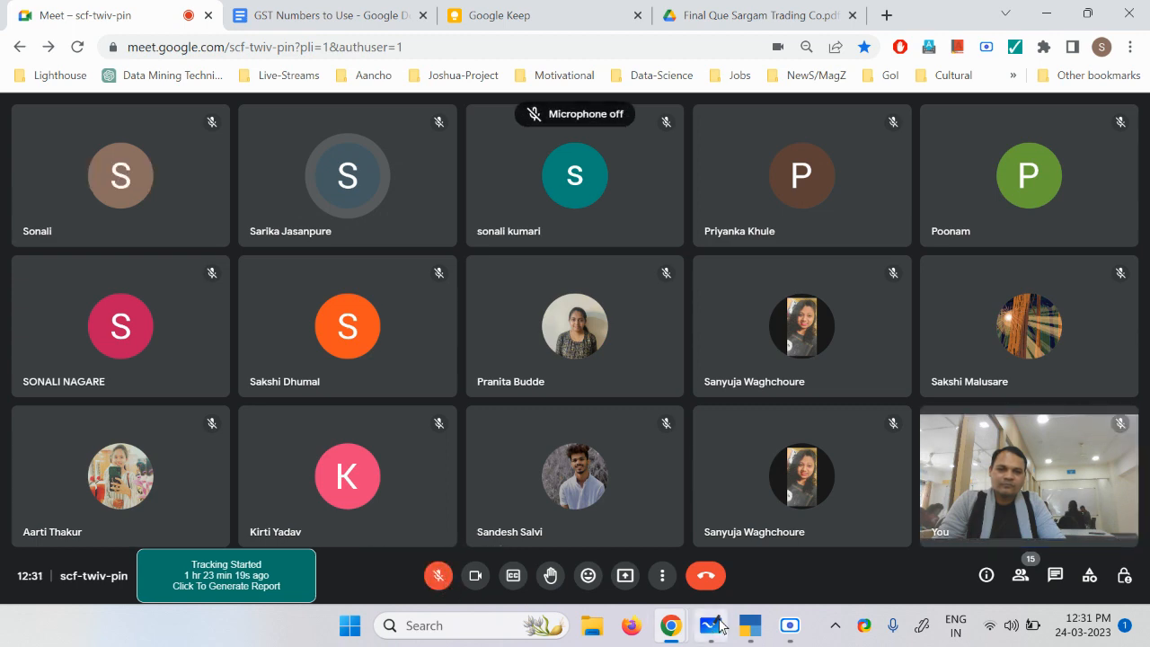